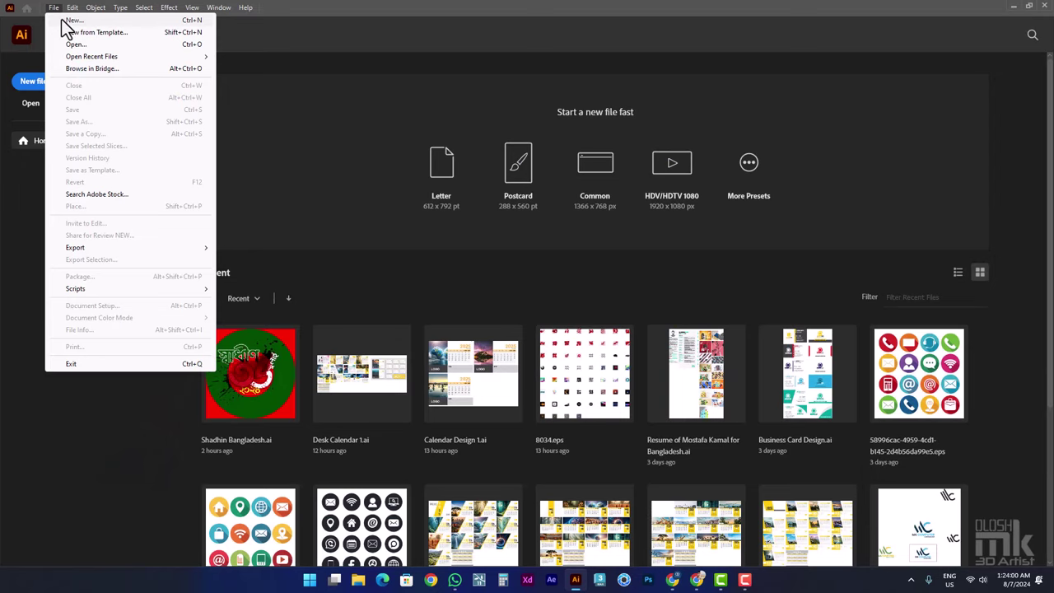
# - Create a new landscape 8 × 5.75 in document with 14 artboards
pyautogui.click(66, 21)
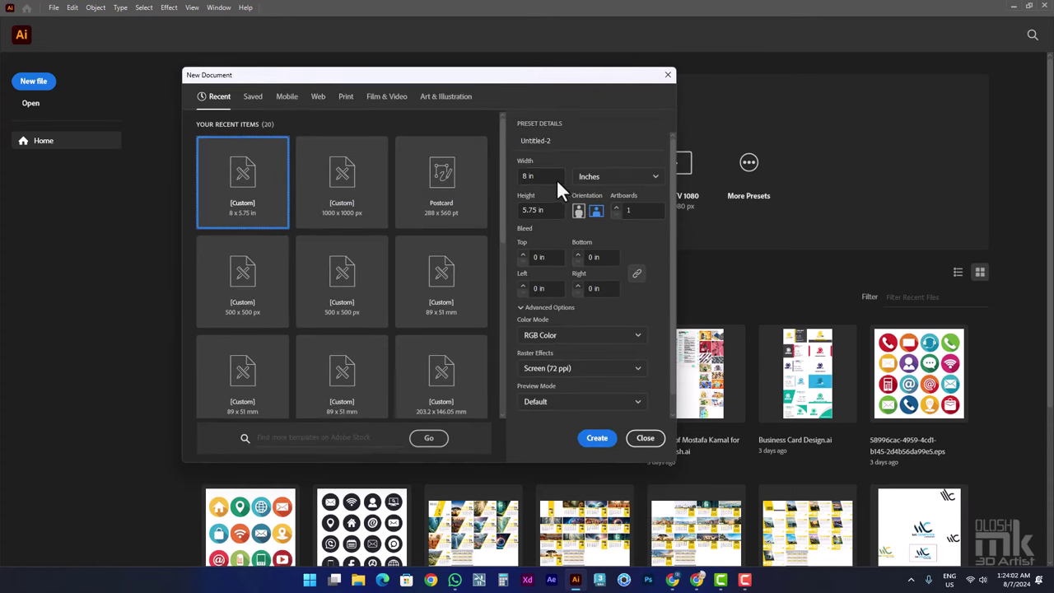
pyautogui.click(554, 175)
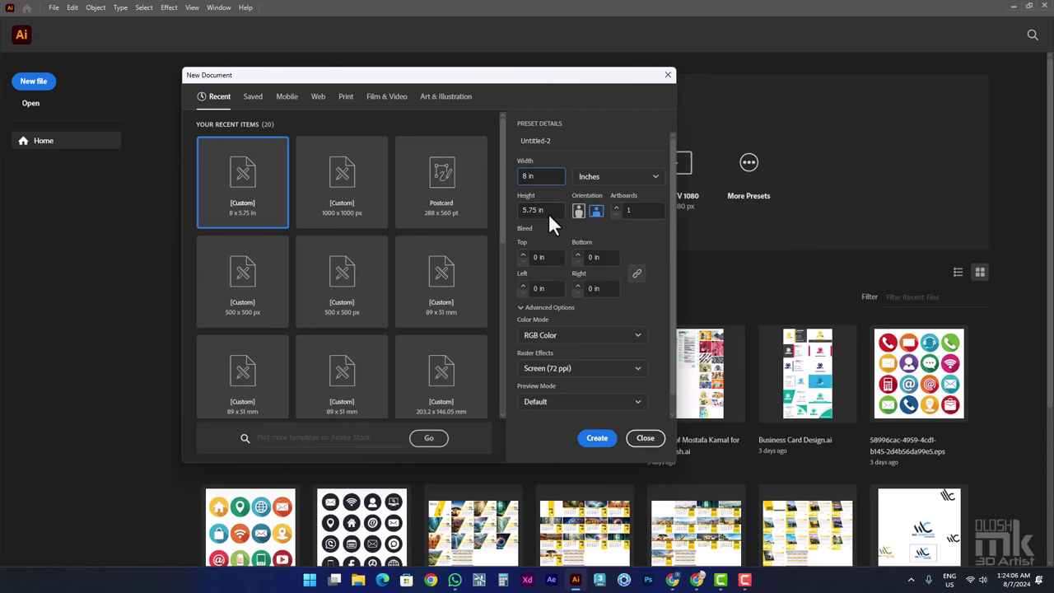
pyautogui.click(617, 209)
pyautogui.click(617, 207)
pyautogui.click(594, 439)
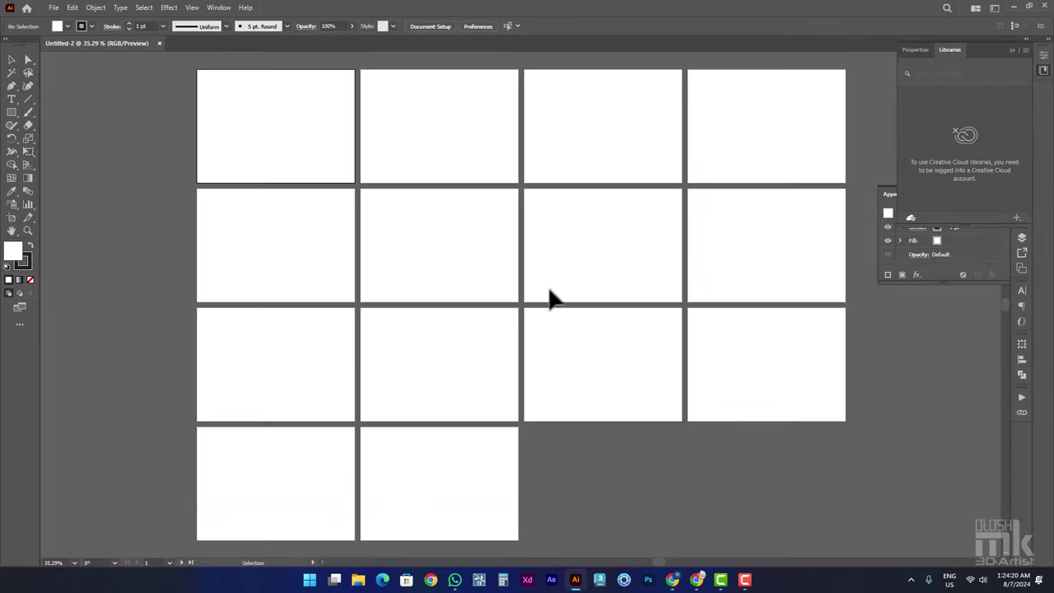
# - Draw a full-height rectangle about 3.1 in wide along artboard 2's left edge
pyautogui.moveTo(440, 170); pyautogui.dragTo(521, 245)
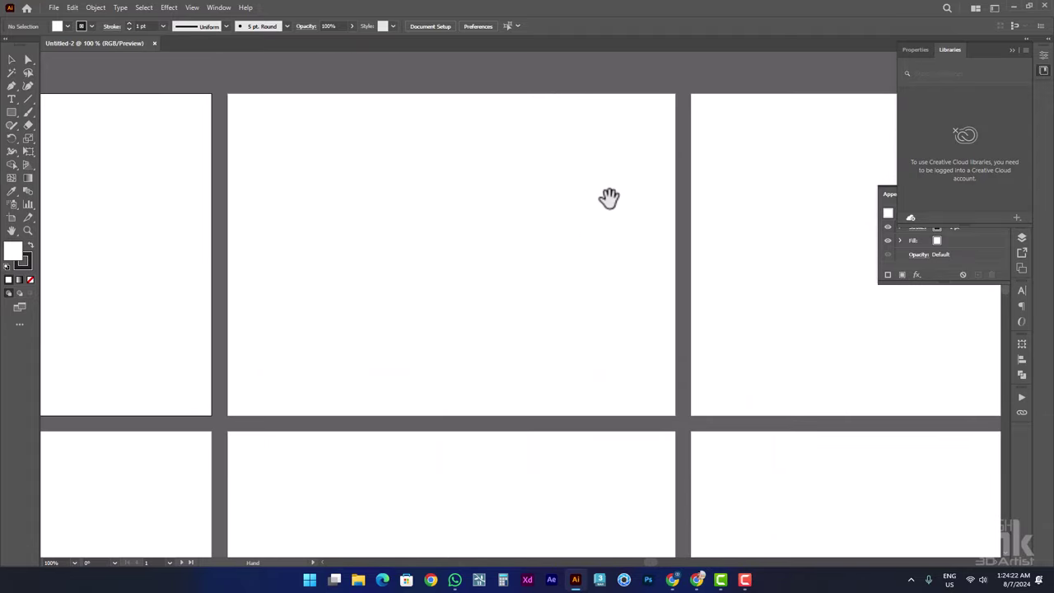
pyautogui.moveTo(609, 198); pyautogui.dragTo(580, 224)
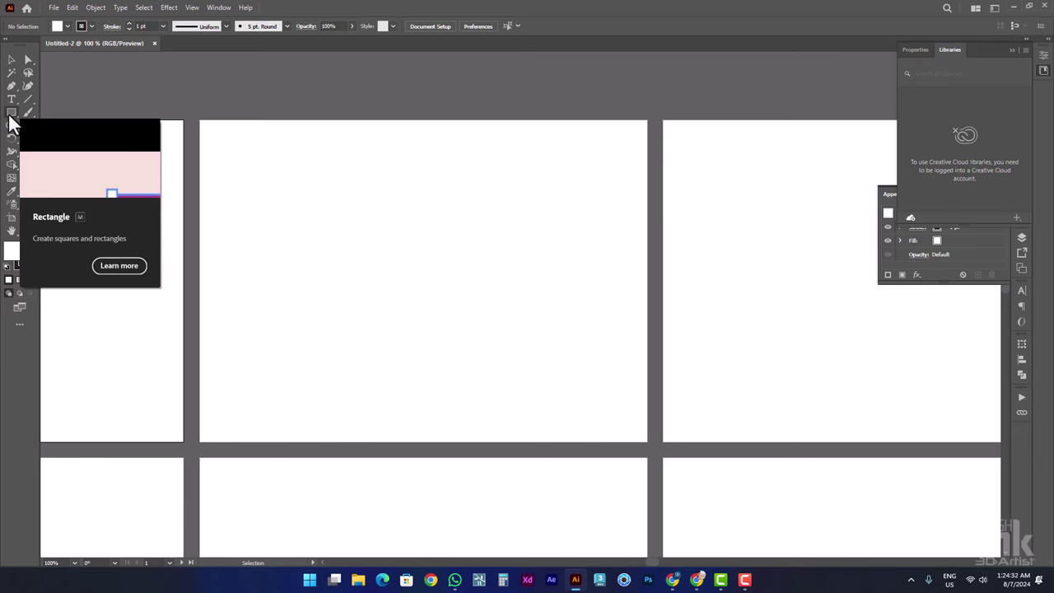
pyautogui.click(10, 114)
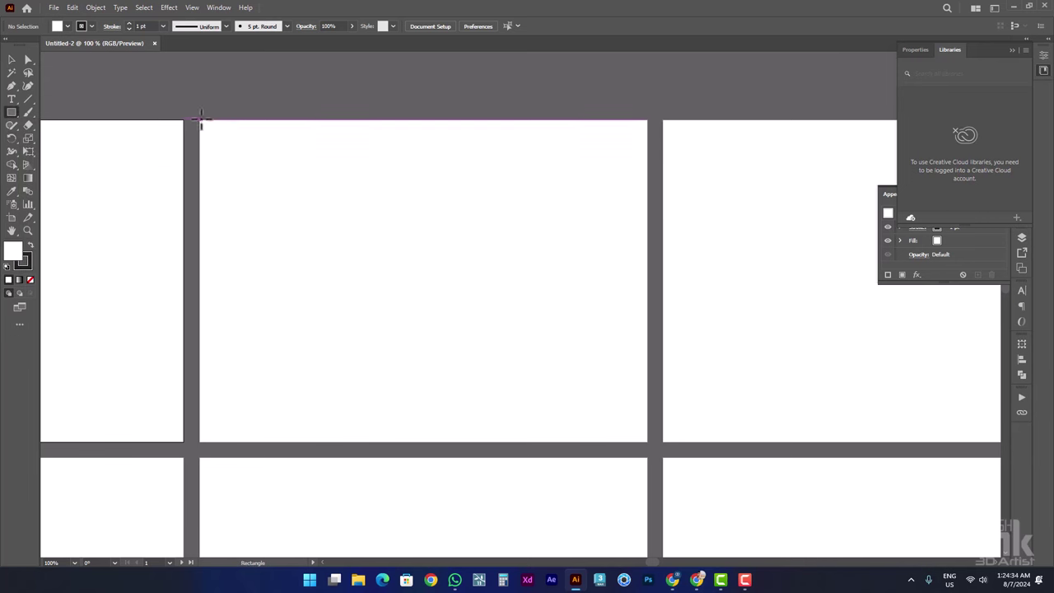
pyautogui.moveTo(199, 120)
pyautogui.mouseDown()
pyautogui.moveTo(373, 347)
pyautogui.moveTo(373, 440)
pyautogui.mouseUp()
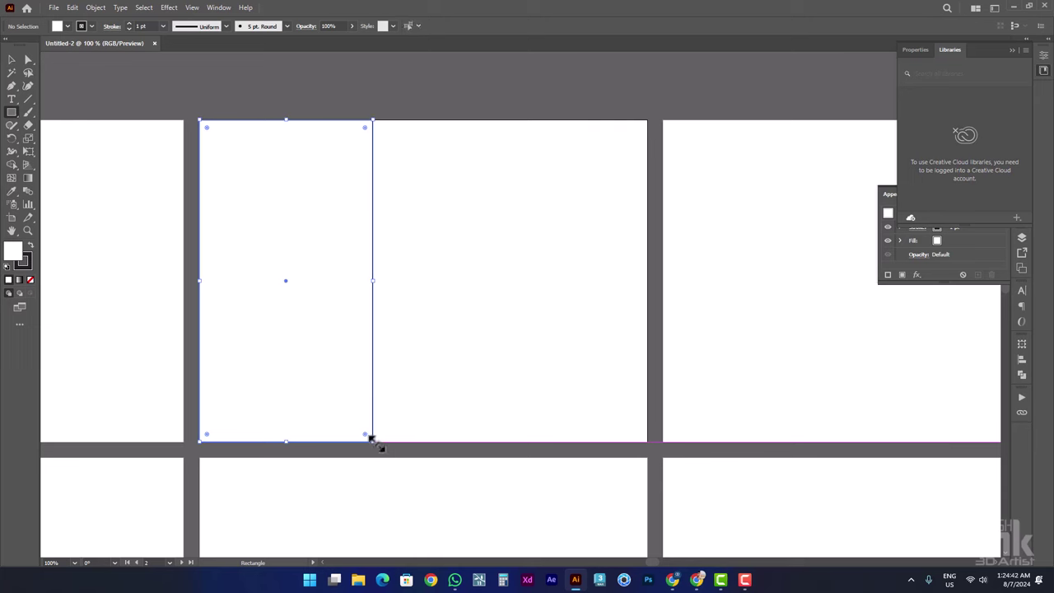
# - Place the pikaso Earth-in-space image from the Downloads folder
pyautogui.click(54, 8)
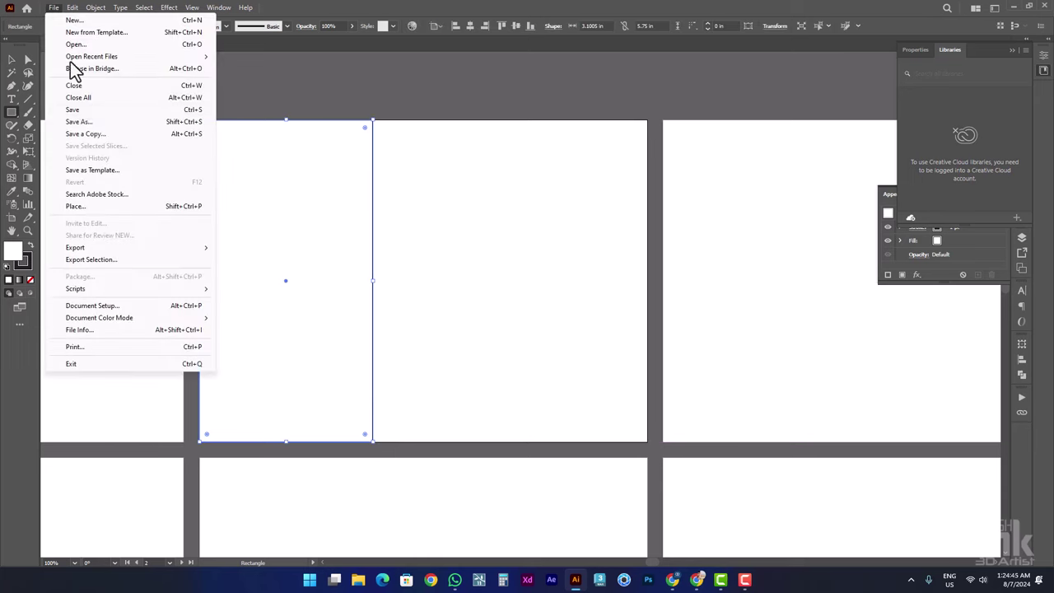
pyautogui.click(95, 205)
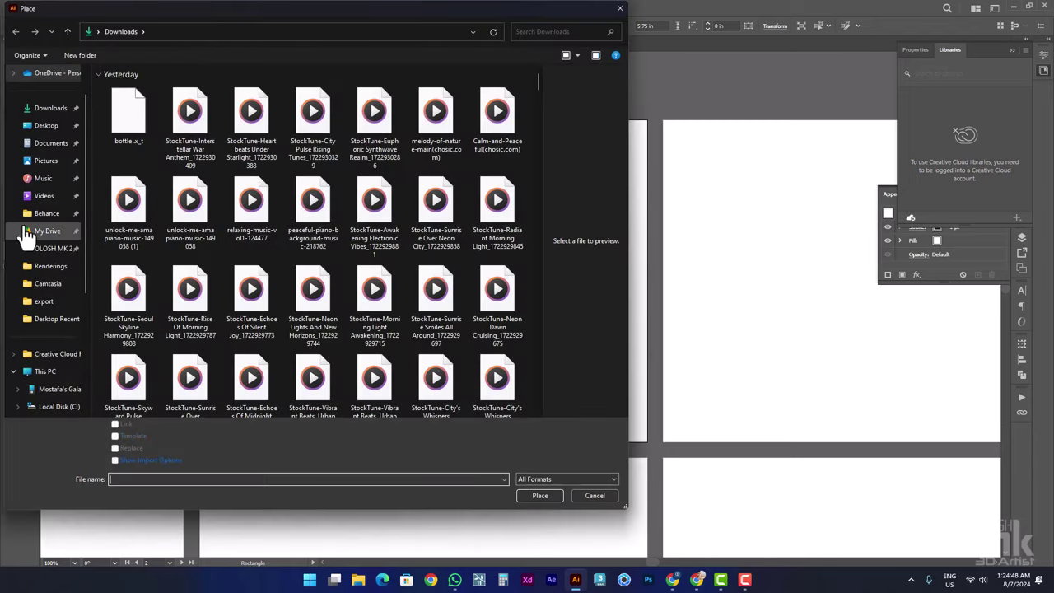
pyautogui.click(50, 108)
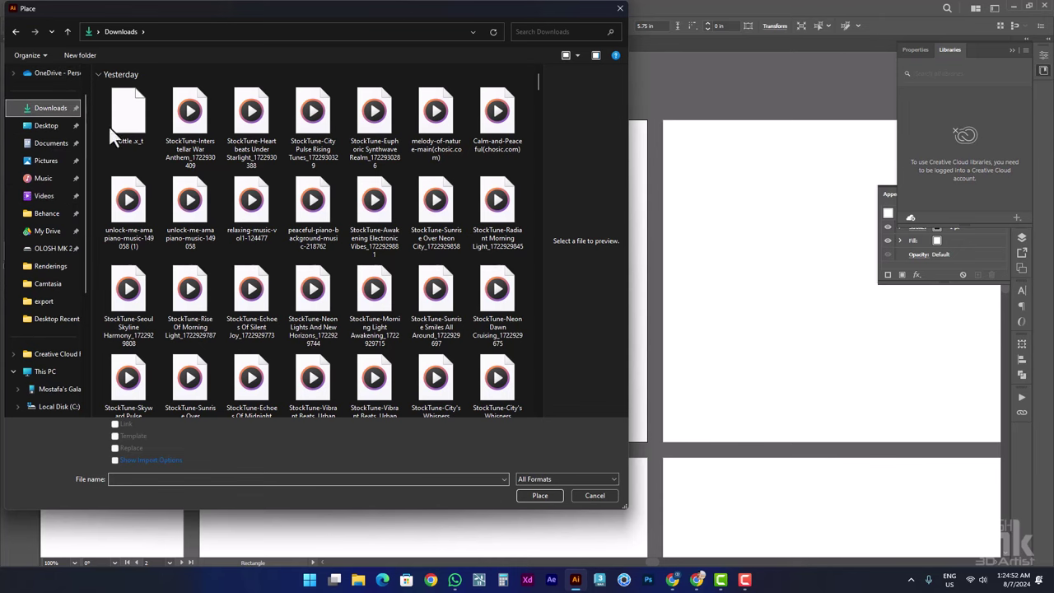
pyautogui.scroll(-10, 313, 223)
pyautogui.scroll(-10, 319, 243)
pyautogui.scroll(-10, 320, 241)
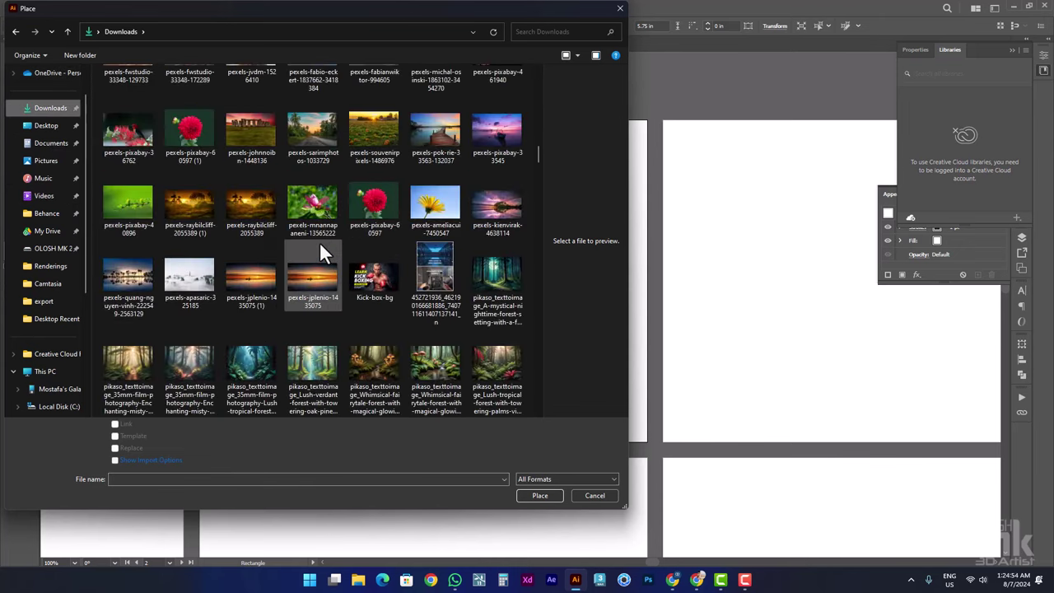
pyautogui.scroll(-2, 326, 247)
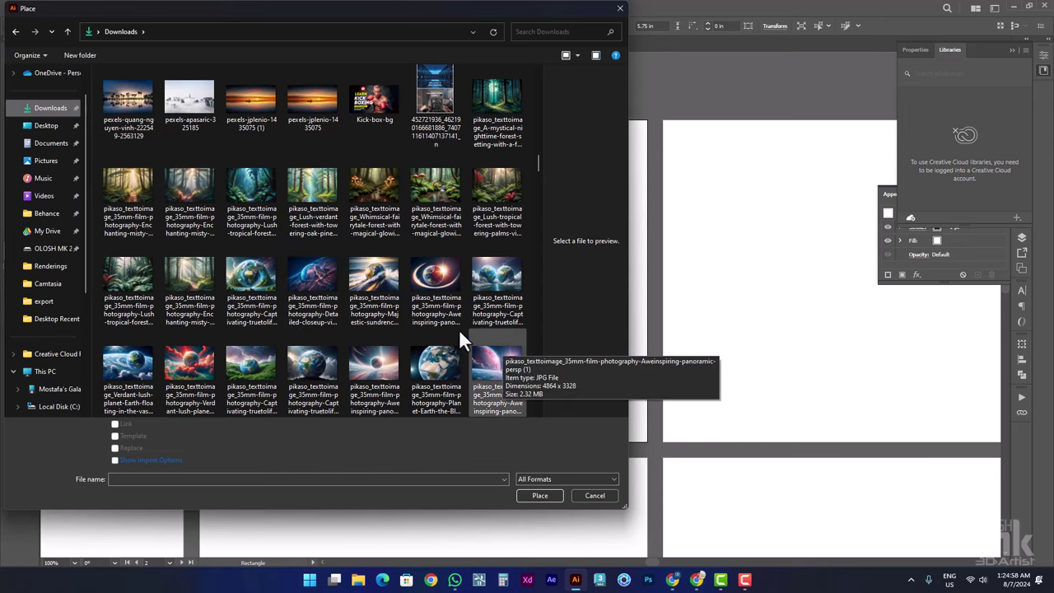
pyautogui.scroll(-2, 376, 314)
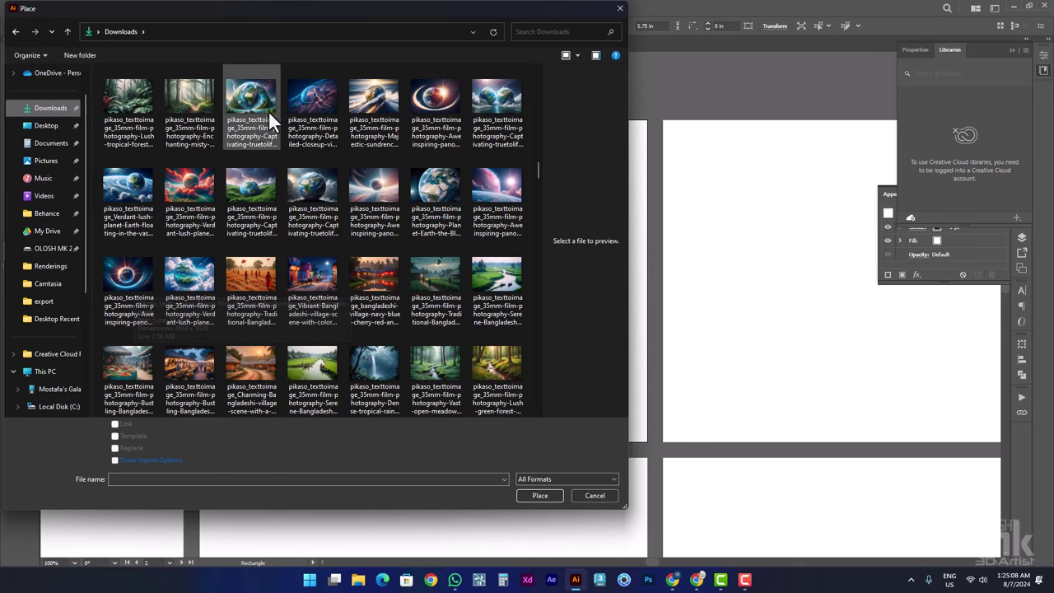
pyautogui.doubleClick(319, 98)
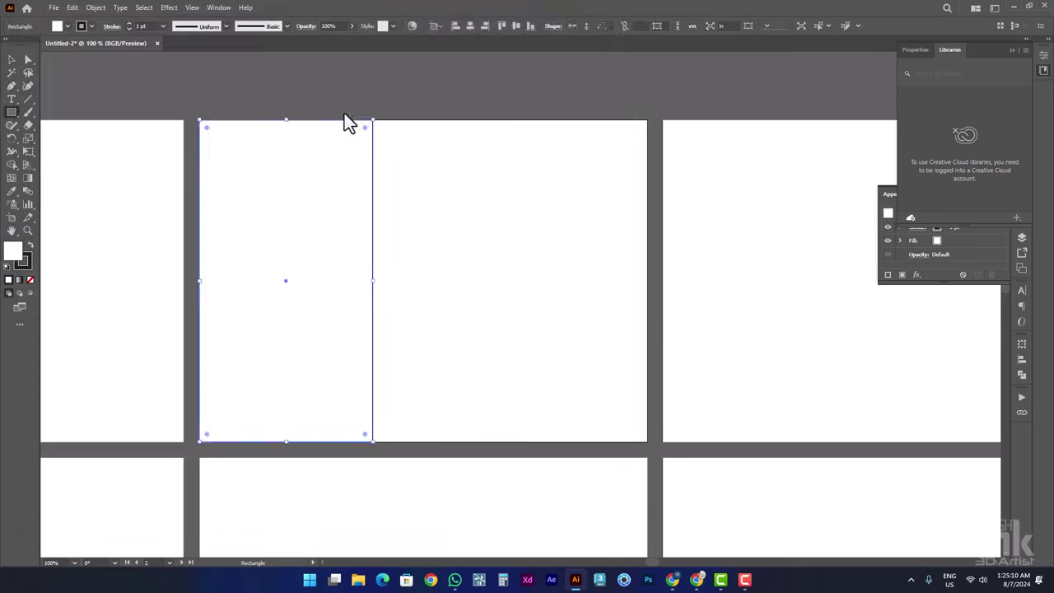
# - Drop the Earth image onto the canvas and scale it down
pyautogui.click(263, 165)
pyautogui.scroll(-3, 377, 242)
pyautogui.scroll(-1, 388, 242)
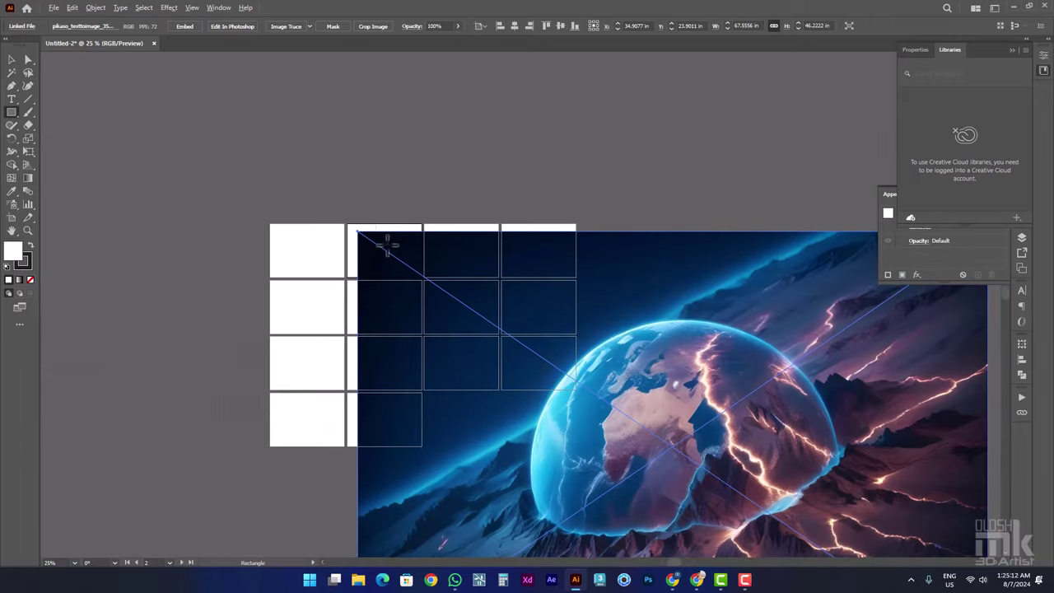
pyautogui.scroll(-1, 424, 254)
pyautogui.moveTo(626, 416); pyautogui.dragTo(642, 352)
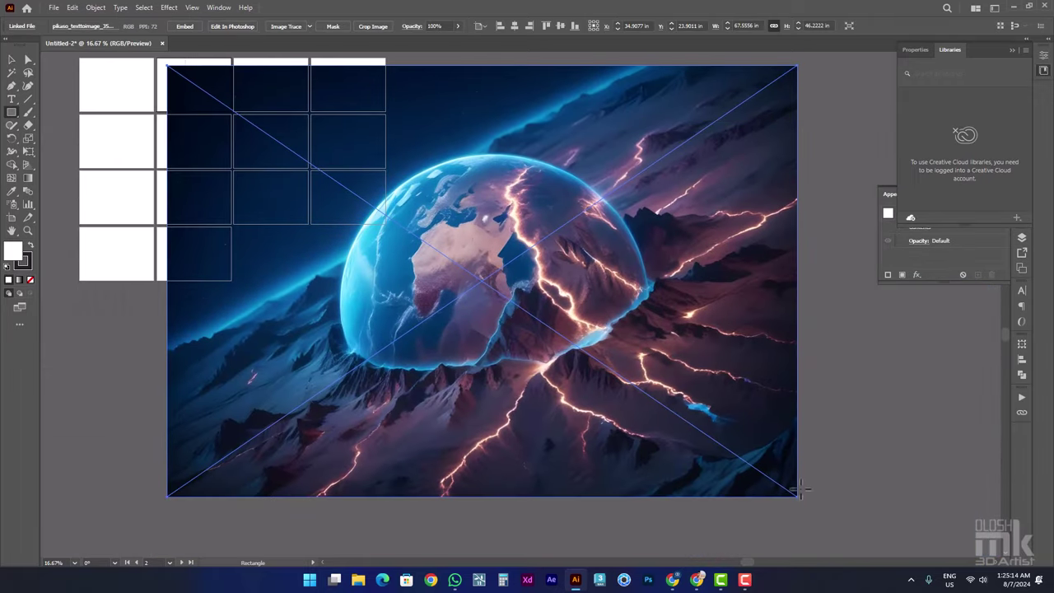
pyautogui.click(11, 59)
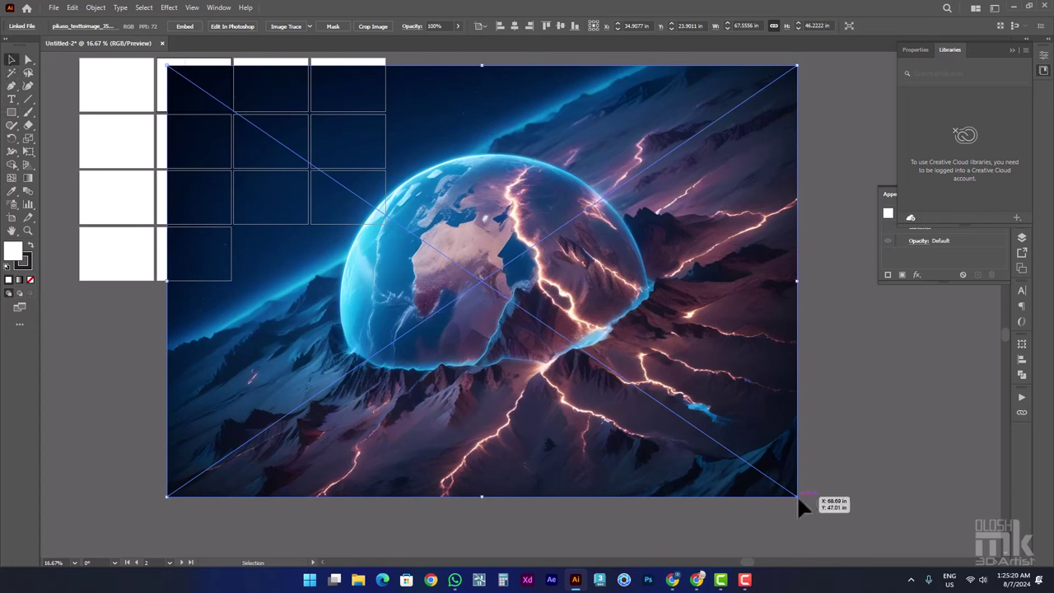
pyautogui.moveTo(797, 495); pyautogui.dragTo(259, 196)
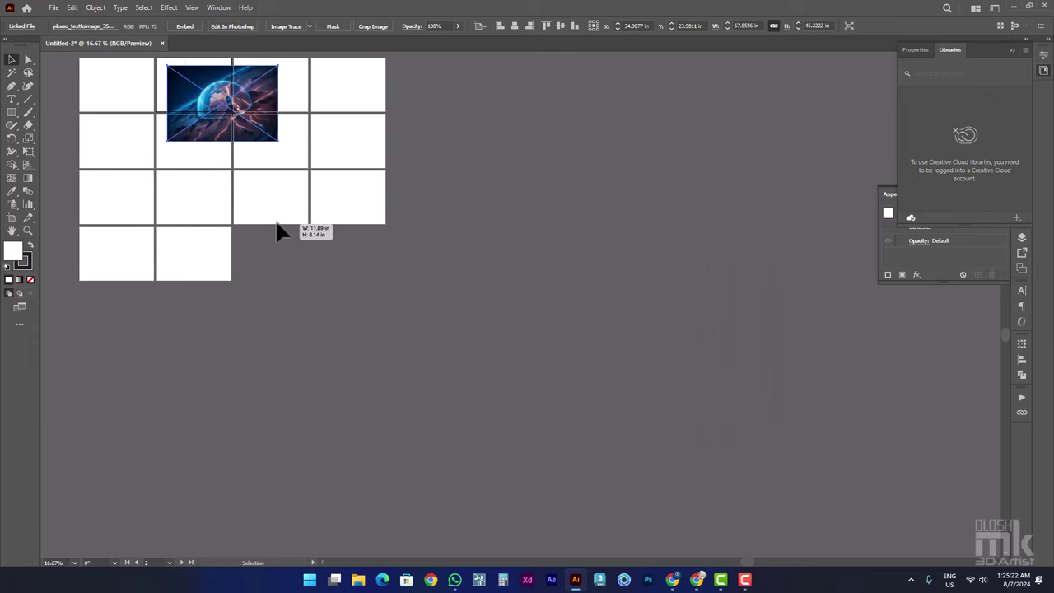
# - Send the image behind the white rectangle and resize it to about 5.6 in tall
pyautogui.moveTo(271, 94)
pyautogui.mouseDown()
pyautogui.moveTo(595, 271)
pyautogui.moveTo(478, 213)
pyautogui.mouseUp()
pyautogui.scroll(4, 568, 262)
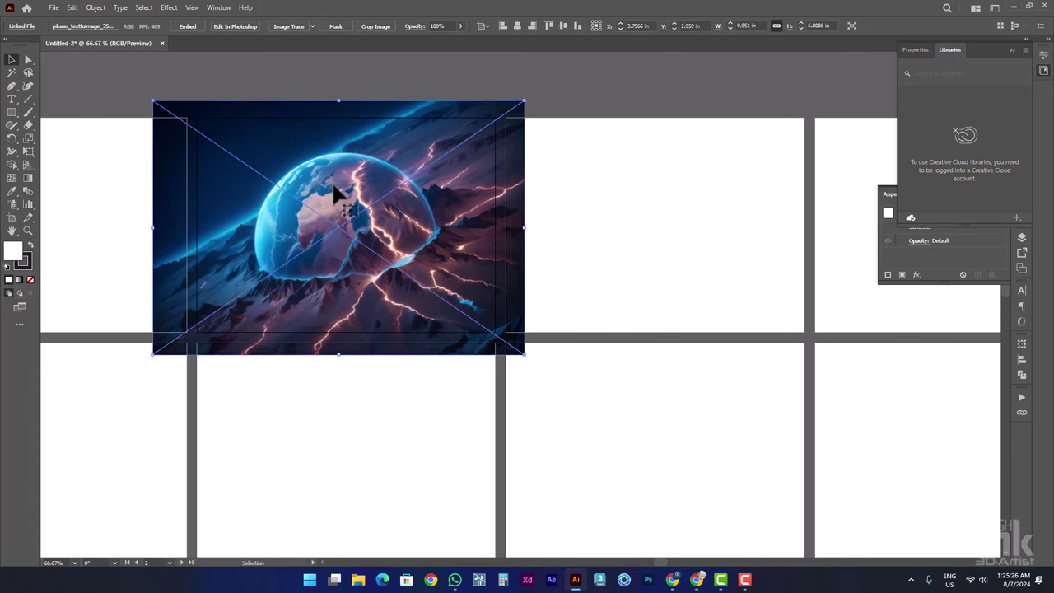
pyautogui.rightClick(315, 152)
pyautogui.moveTo(346, 298)
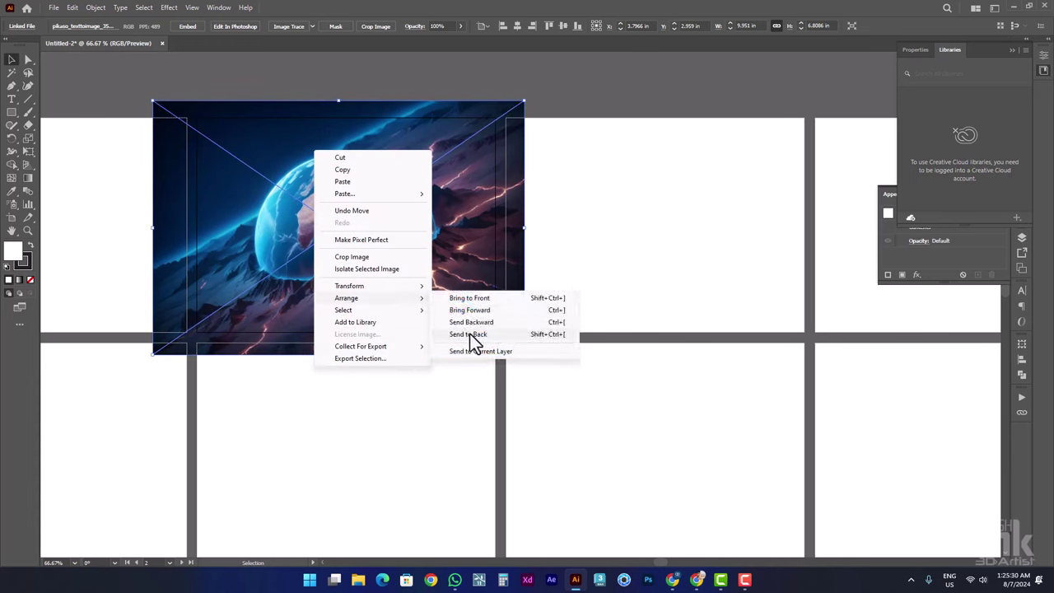
pyautogui.click(470, 333)
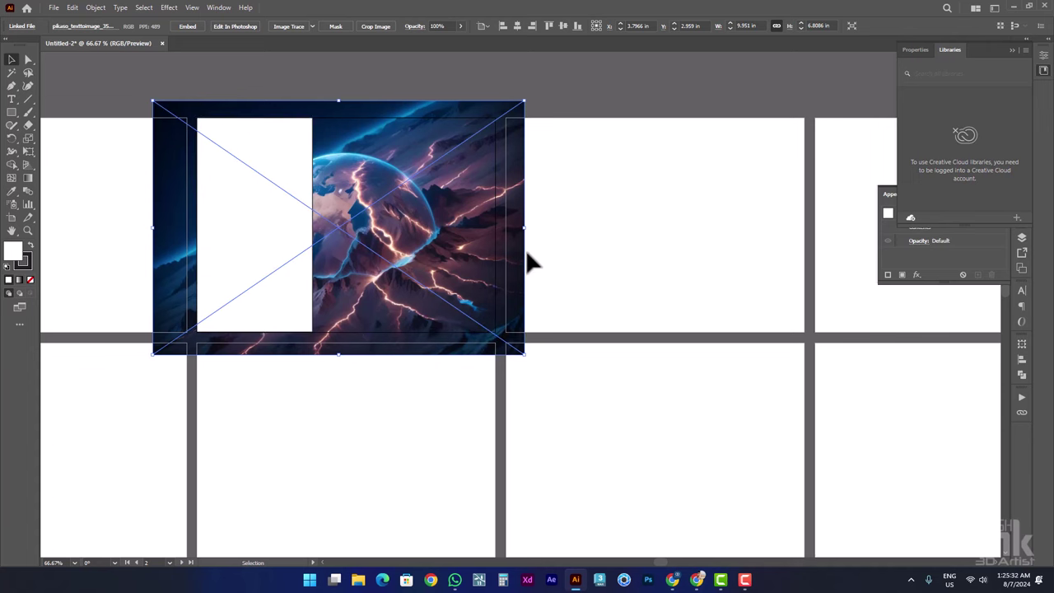
pyautogui.moveTo(530, 237)
pyautogui.mouseDown()
pyautogui.moveTo(394, 222)
pyautogui.moveTo(363, 238)
pyautogui.mouseUp()
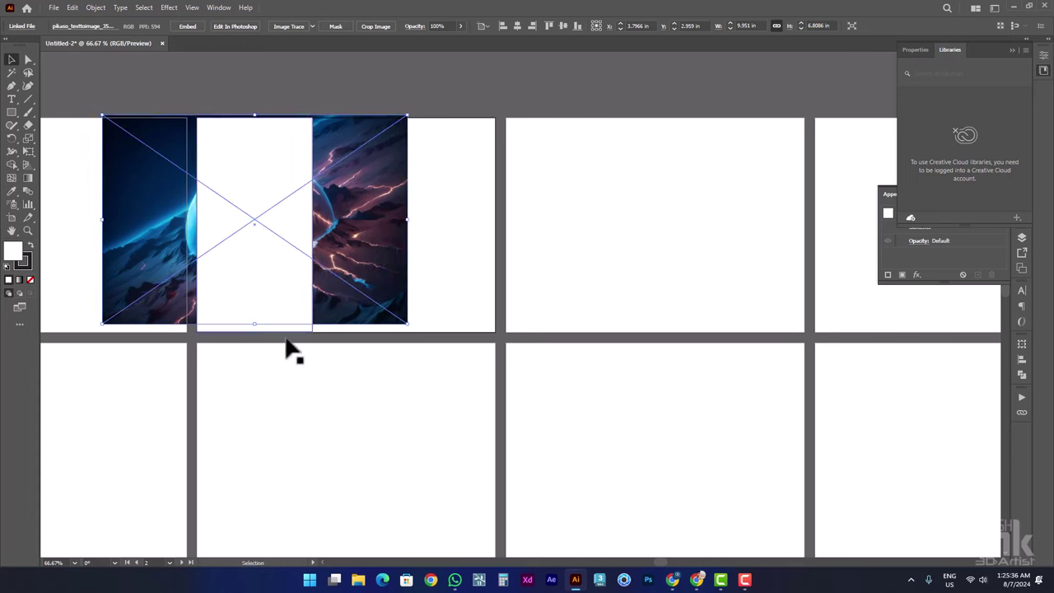
pyautogui.moveTo(255, 326); pyautogui.dragTo(256, 336)
# - Remove the rectangle's fill and clip the Earth image to it with a clipping mask
pyautogui.click(256, 306)
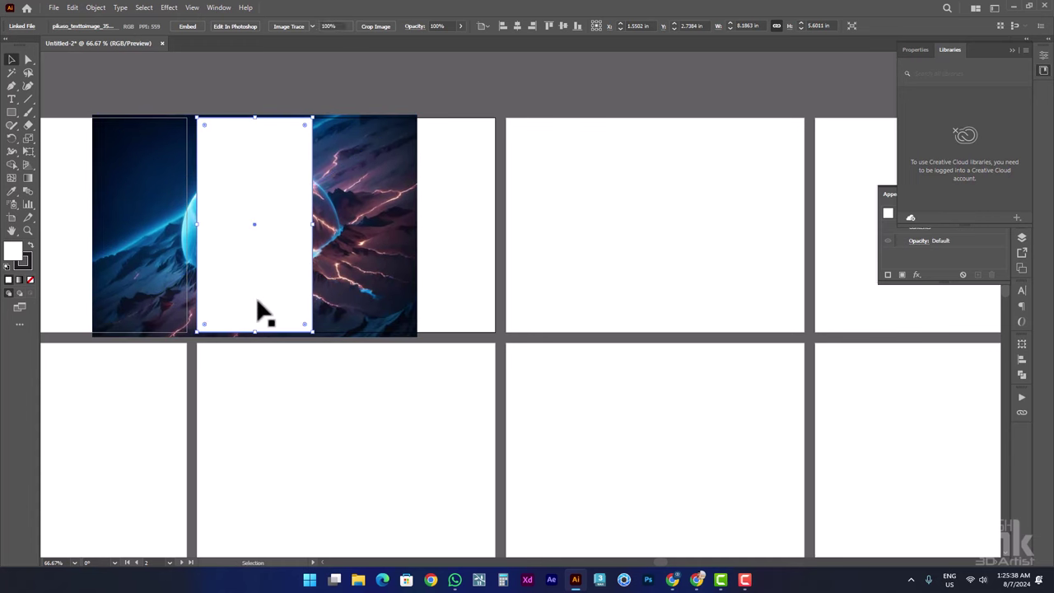
pyautogui.click(31, 282)
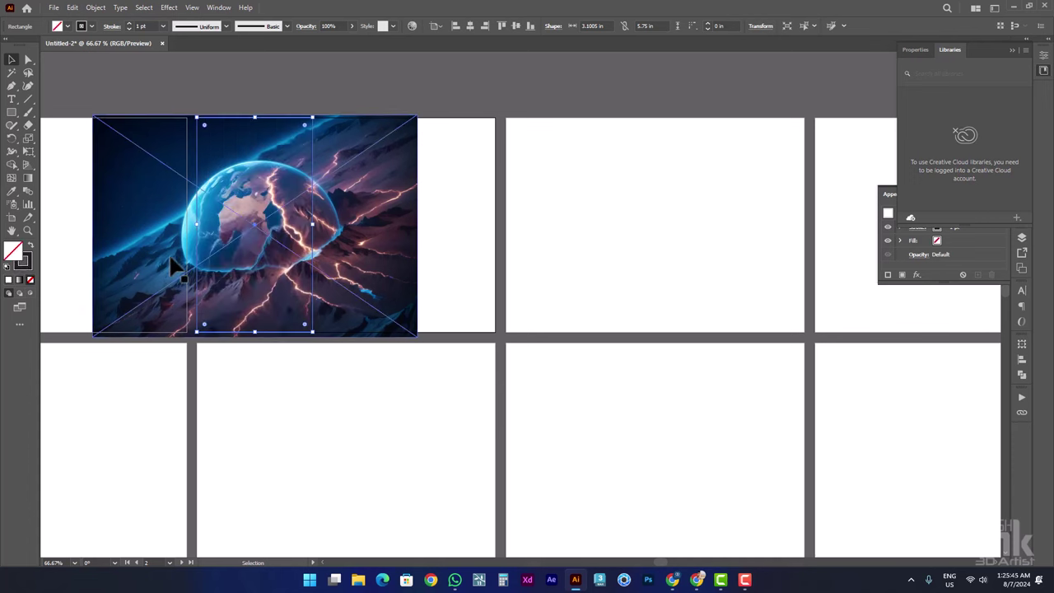
pyautogui.keyDown('shift'); pyautogui.click(346, 224); pyautogui.keyUp('shift')
pyautogui.rightClick(346, 224)
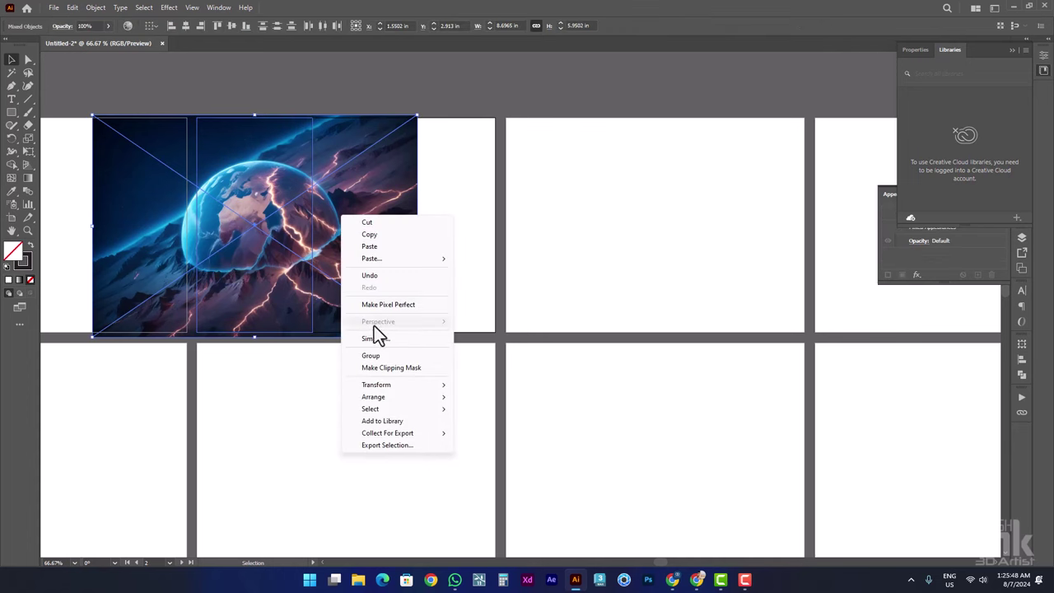
pyautogui.click(316, 105)
pyautogui.rightClick(282, 154)
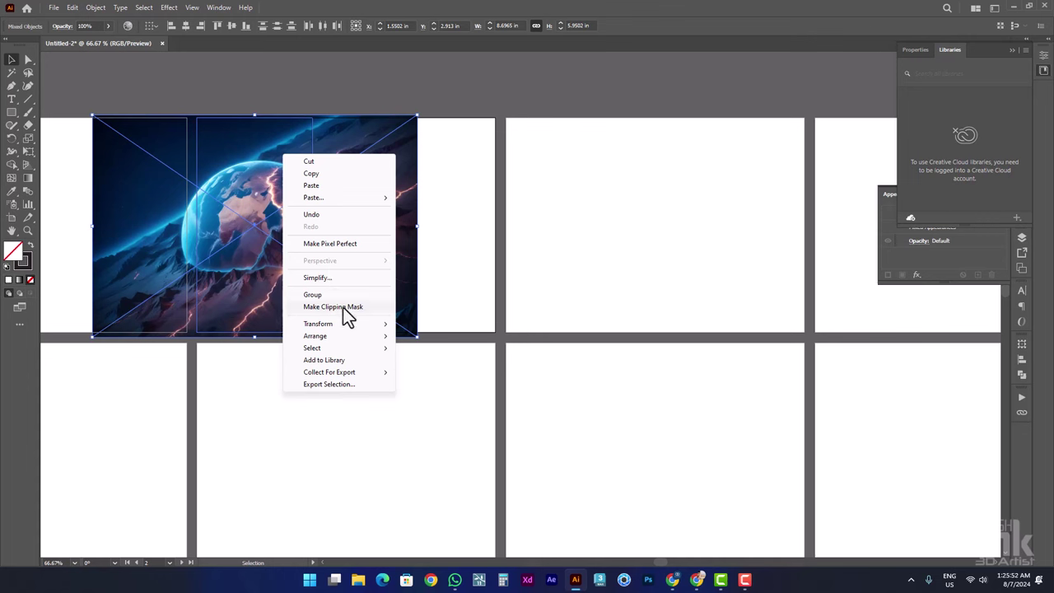
pyautogui.click(333, 307)
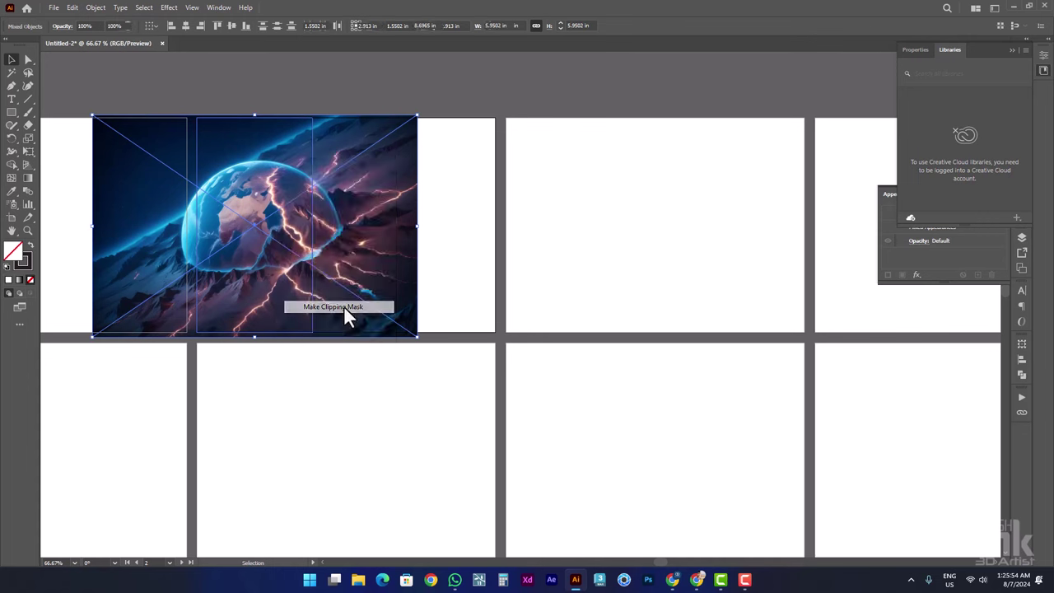
pyautogui.click(359, 191)
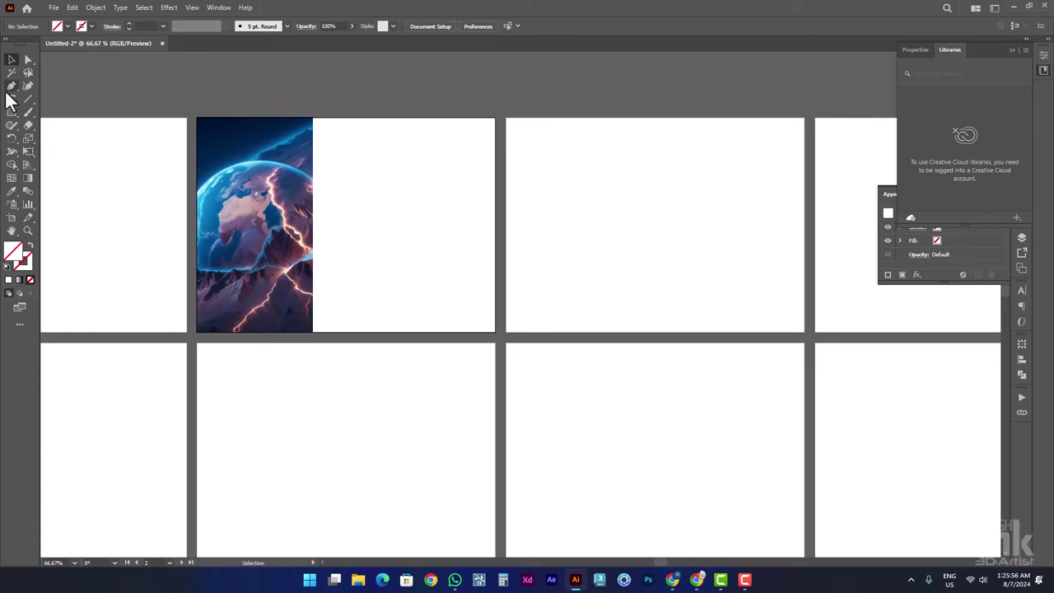
# - Shift the image about 1.1 in left inside its clipping mask
pyautogui.click(28, 59)
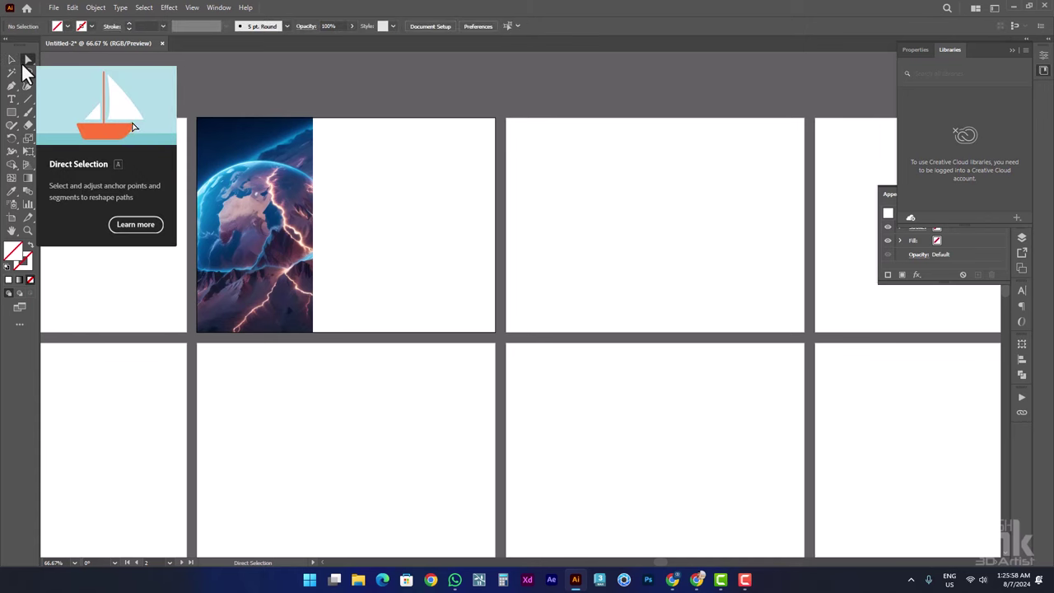
pyautogui.click(316, 227)
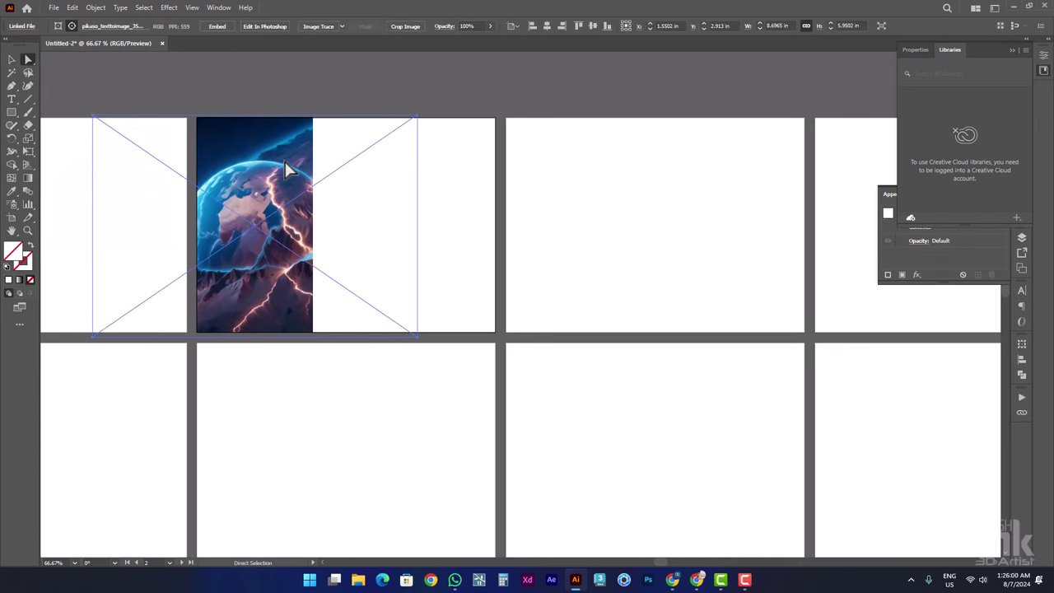
pyautogui.moveTo(285, 161); pyautogui.dragTo(235, 158)
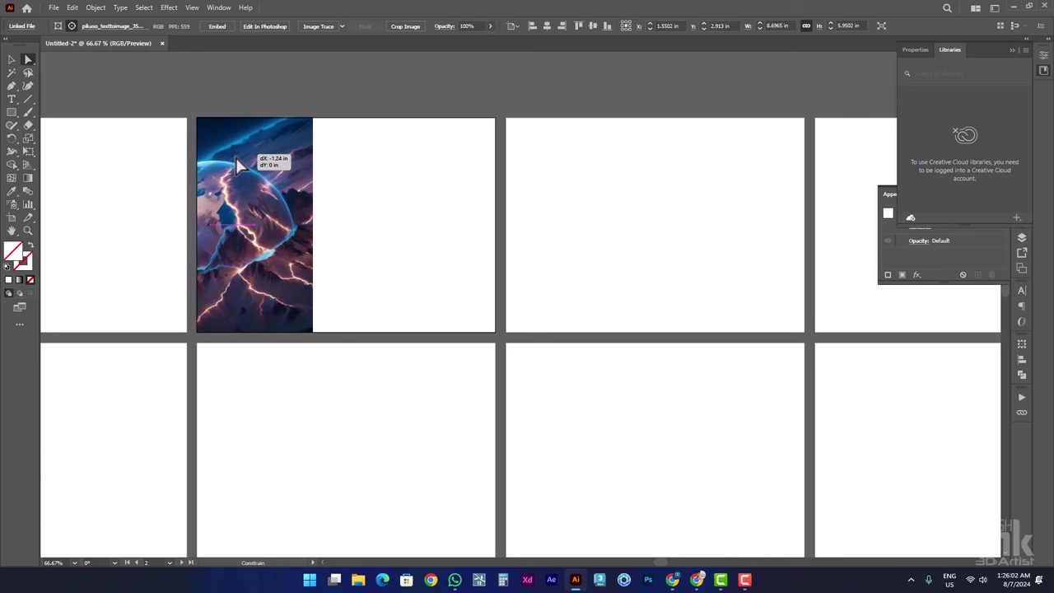
pyautogui.click(380, 112)
pyautogui.moveTo(431, 147); pyautogui.dragTo(459, 174)
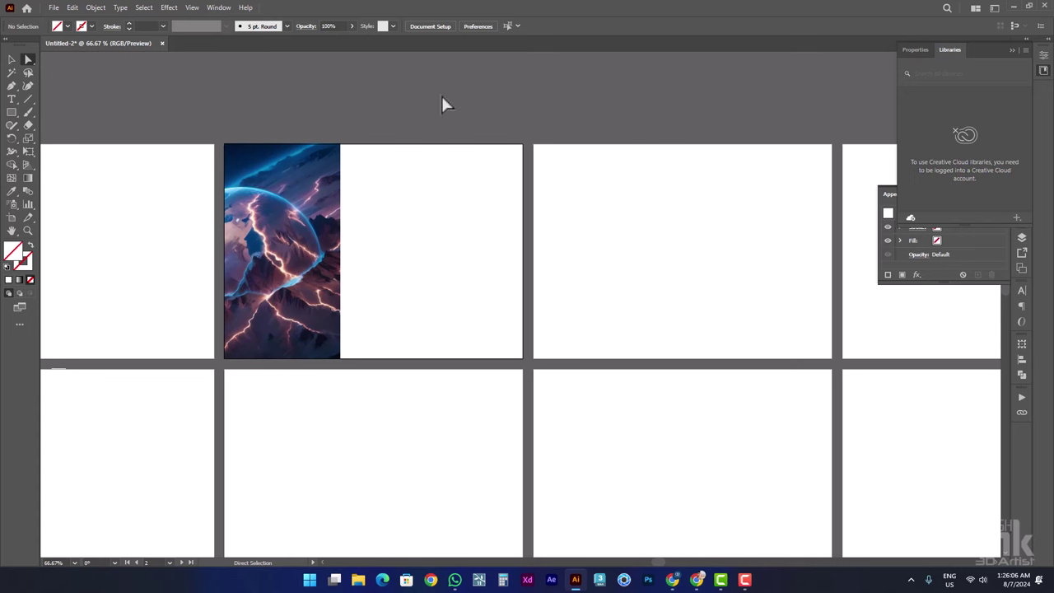
pyautogui.click(11, 112)
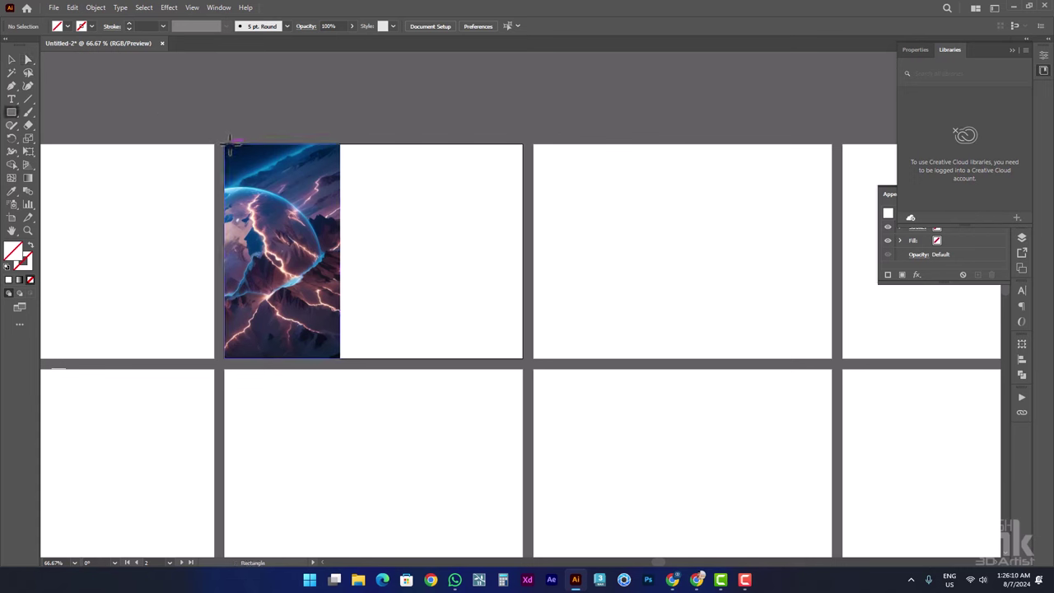
# - Draw an 8 × 5.75 in black-stroked rectangle aligned to artboard 2's centre and top
pyautogui.click(314, 129)
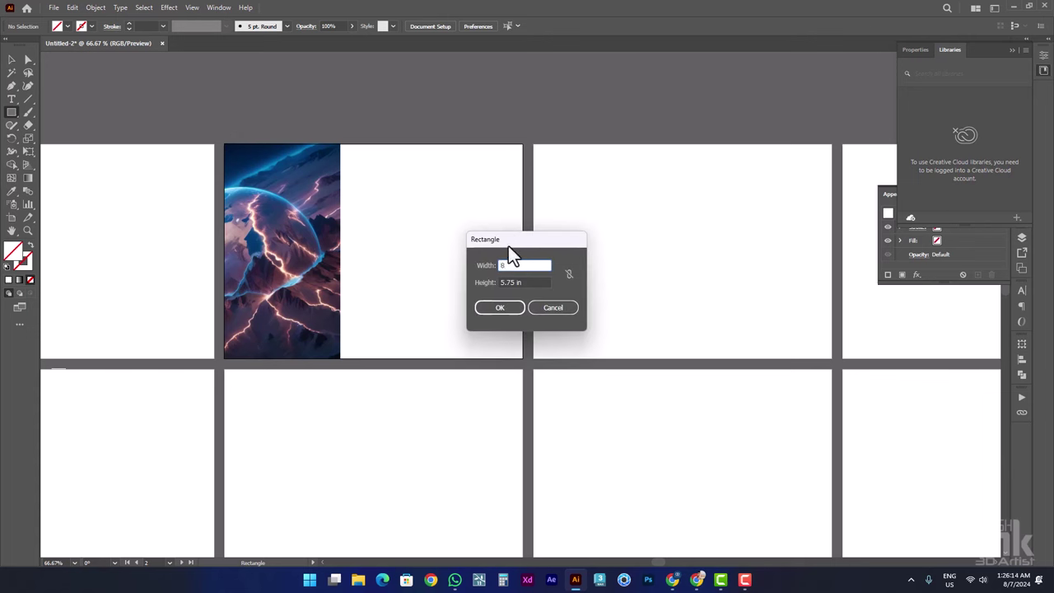
pyautogui.click(533, 281)
pyautogui.click(500, 307)
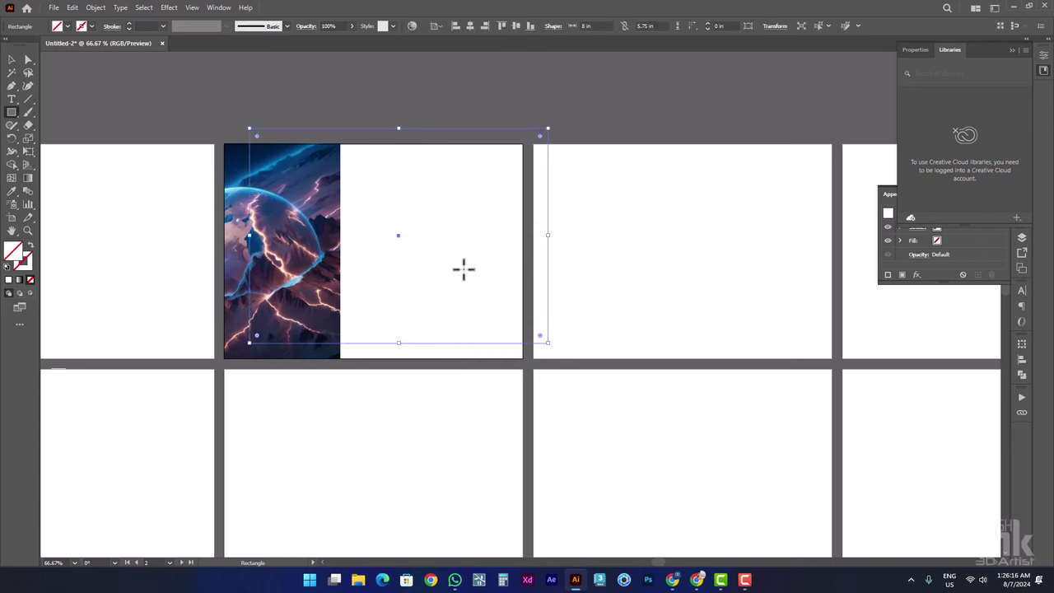
pyautogui.click(11, 59)
pyautogui.click(31, 279)
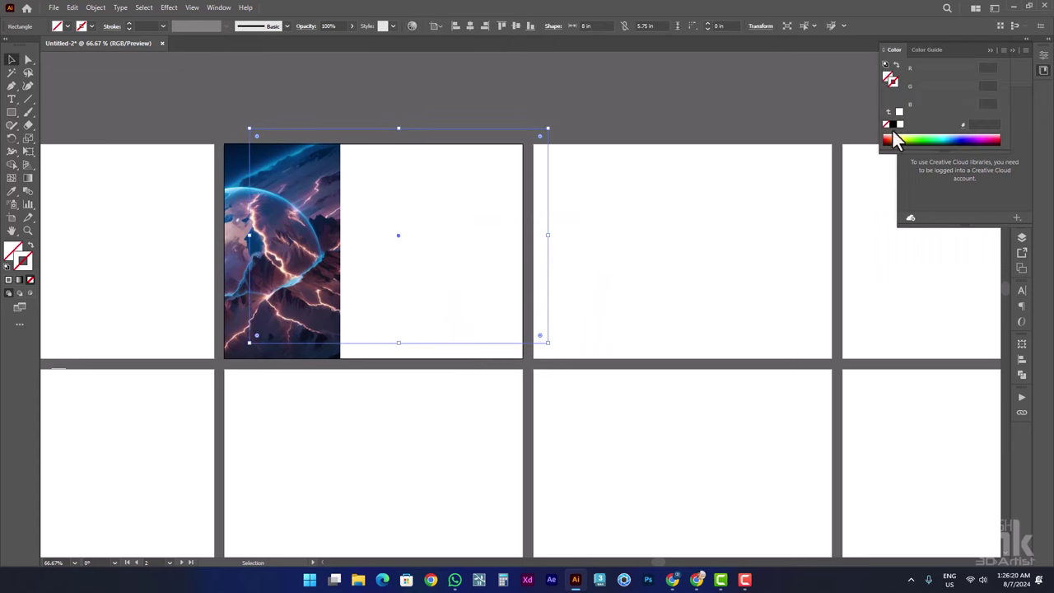
pyautogui.click(893, 136)
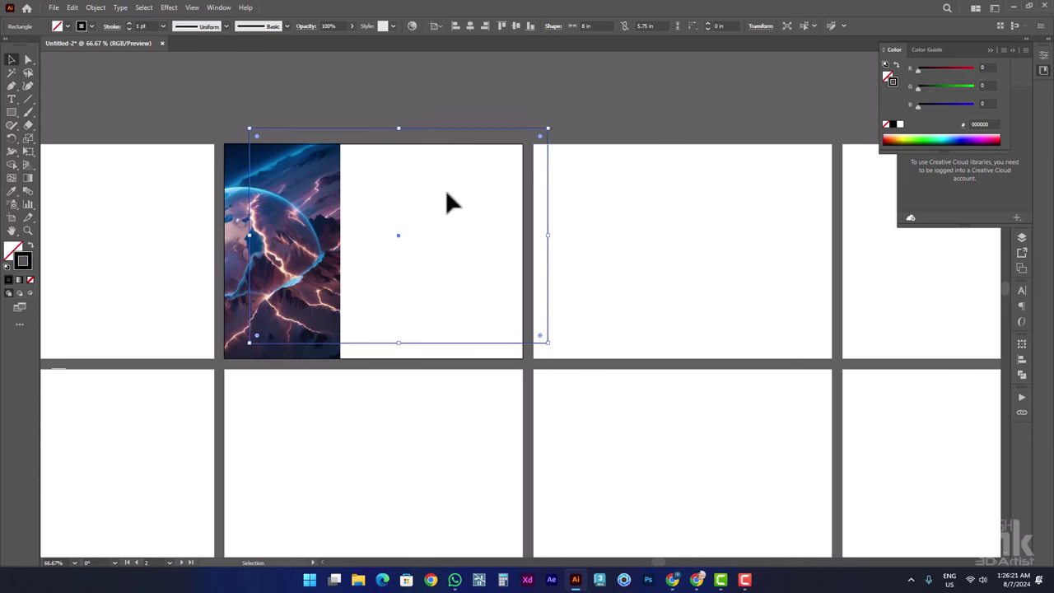
pyautogui.click(471, 31)
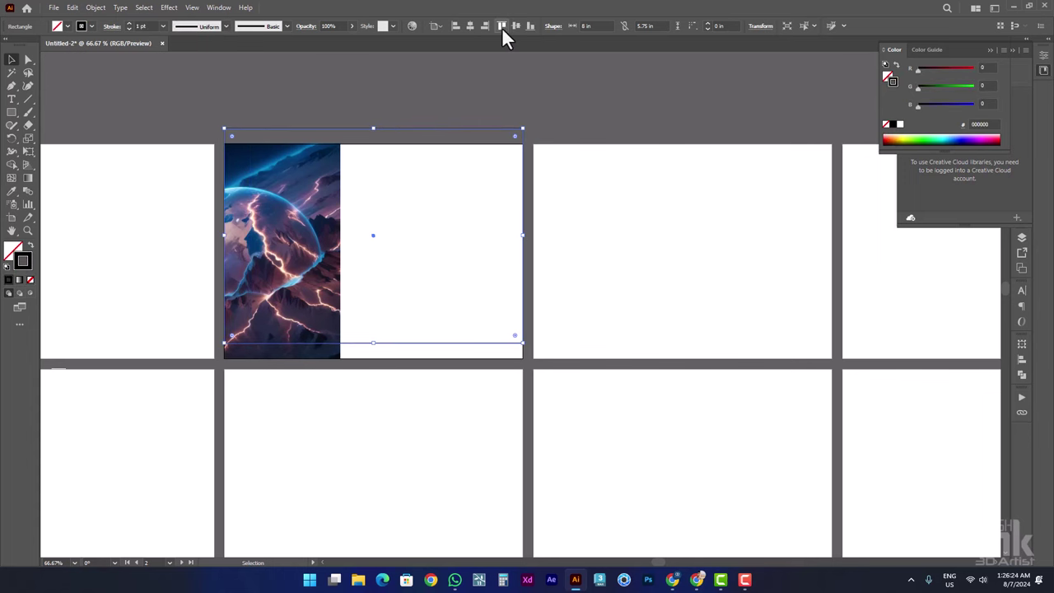
pyautogui.click(502, 27)
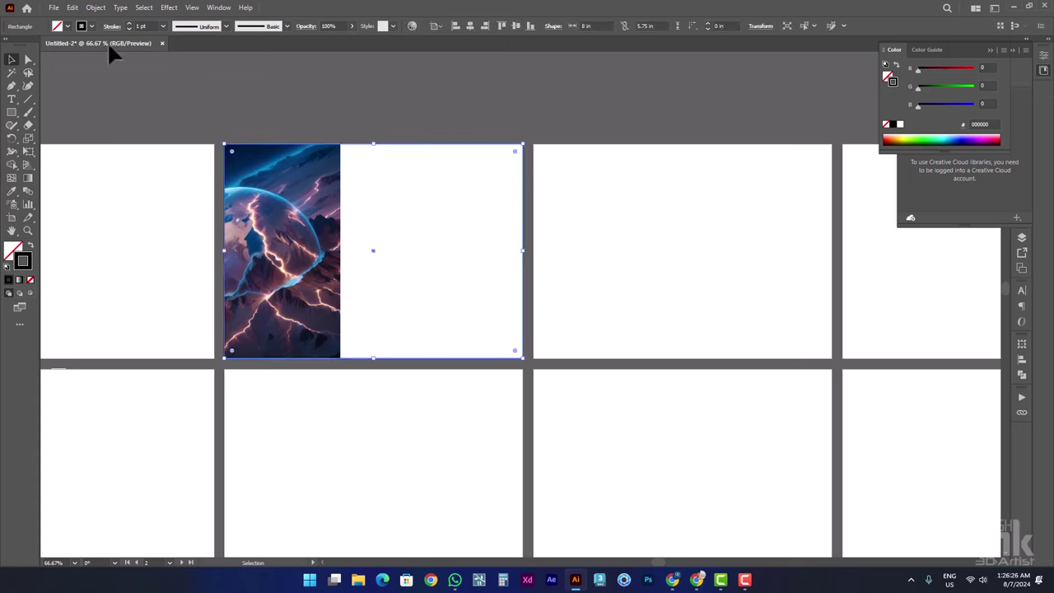
# - Apply an offset path to the rectangle, then shrink it slightly from its corner
pyautogui.click(97, 7)
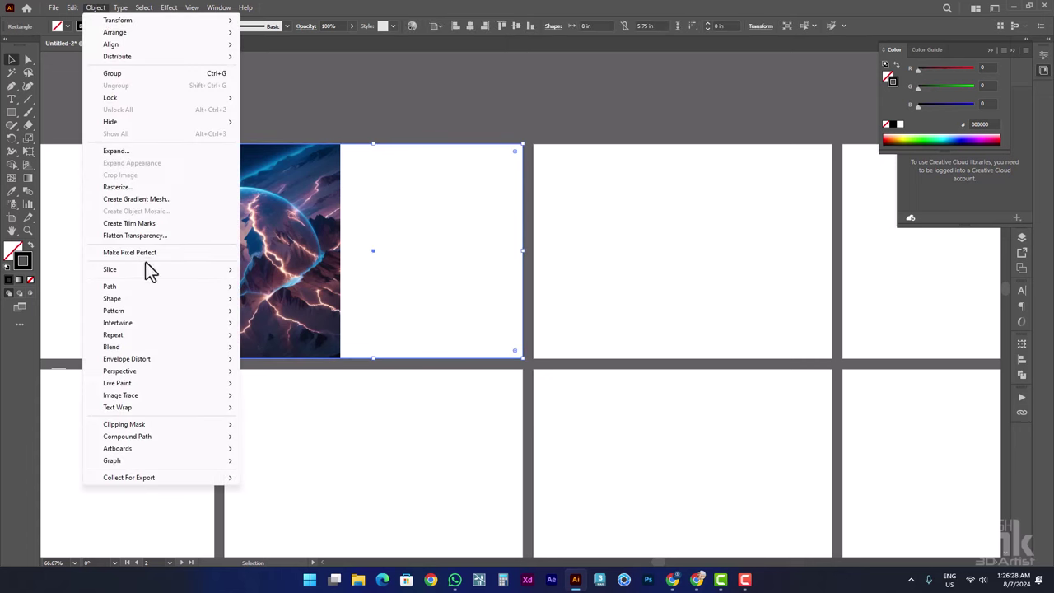
pyautogui.click(286, 326)
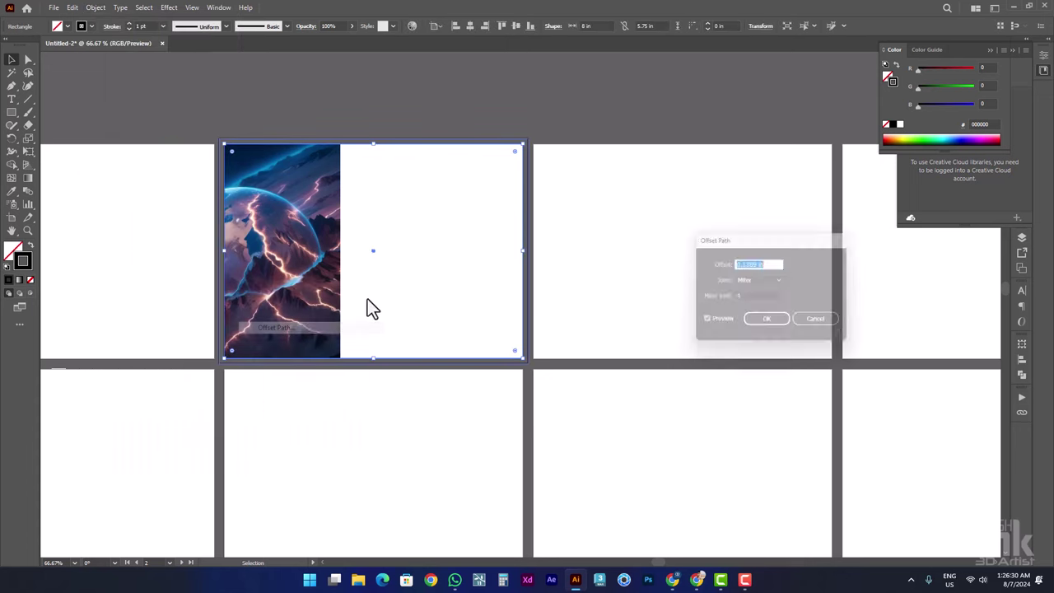
pyautogui.click(788, 325)
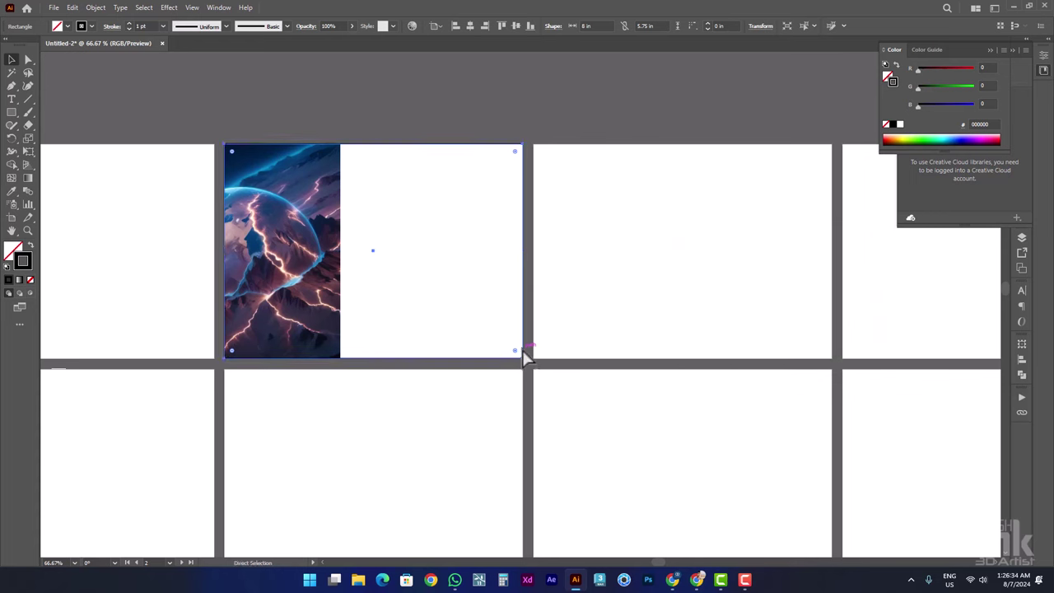
pyautogui.click(522, 363)
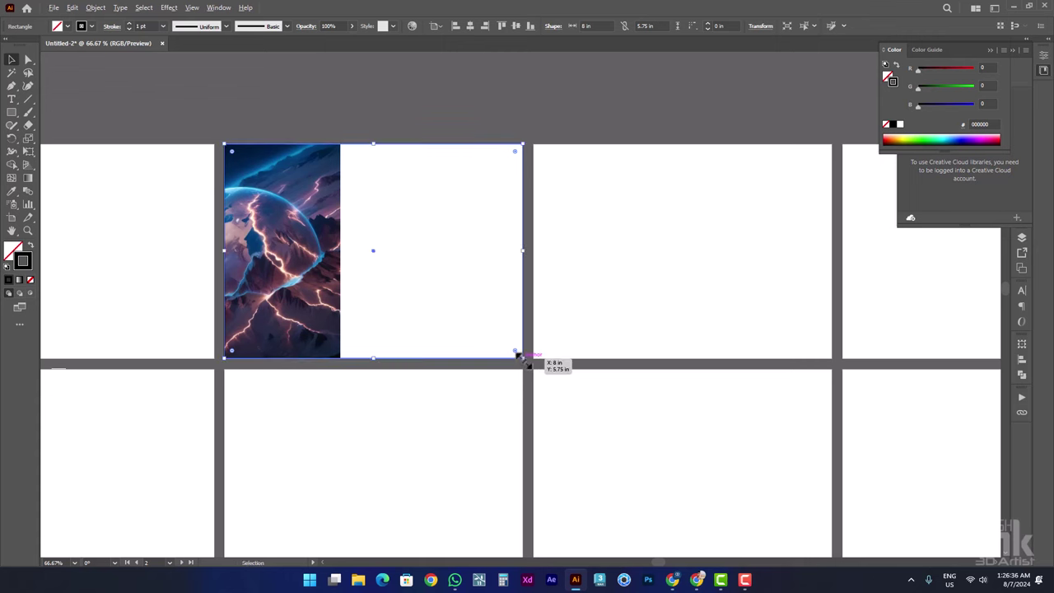
pyautogui.click(522, 359)
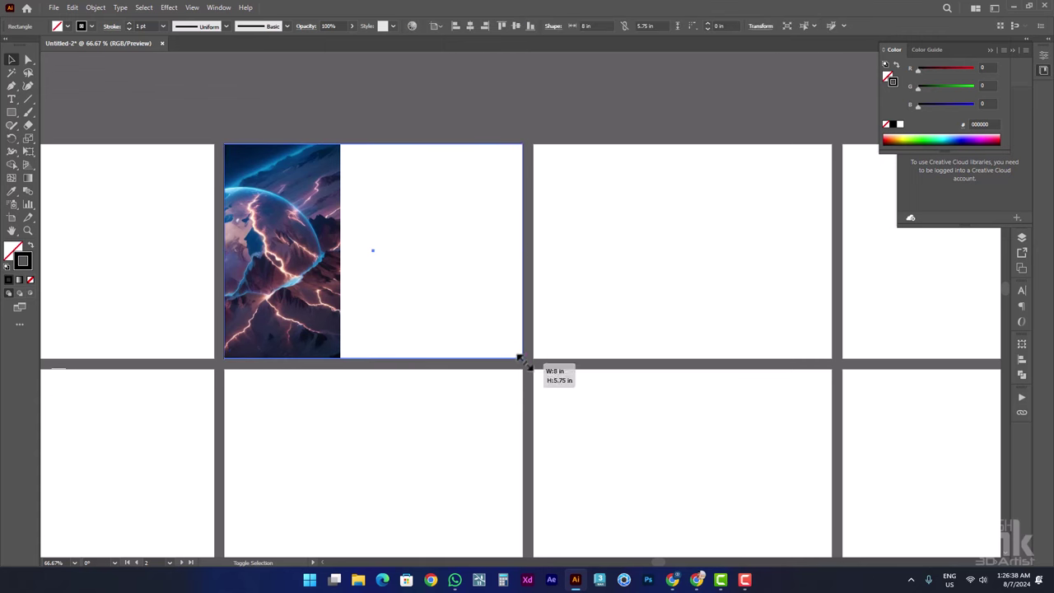
pyautogui.moveTo(522, 358); pyautogui.dragTo(504, 348)
pyautogui.scroll(3, 515, 160)
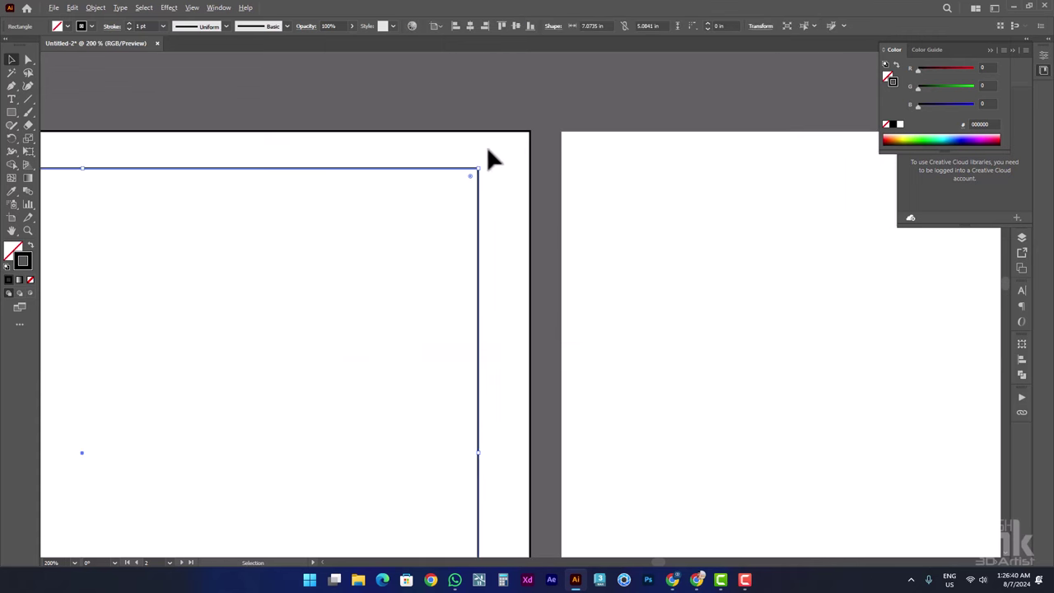
pyautogui.scroll(-4, 501, 160)
pyautogui.click(503, 183)
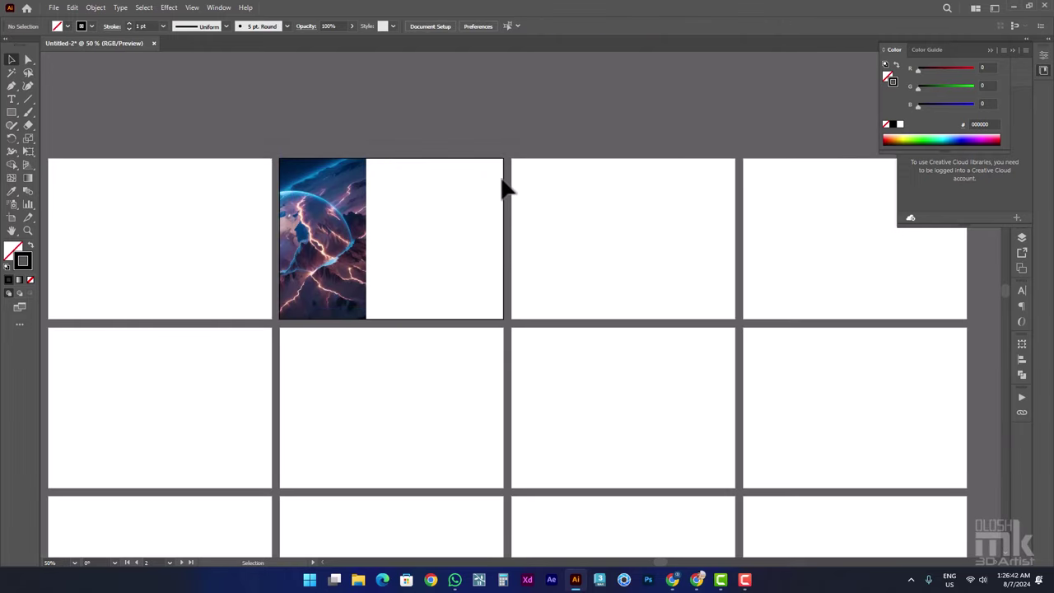
pyautogui.moveTo(506, 189); pyautogui.dragTo(524, 169)
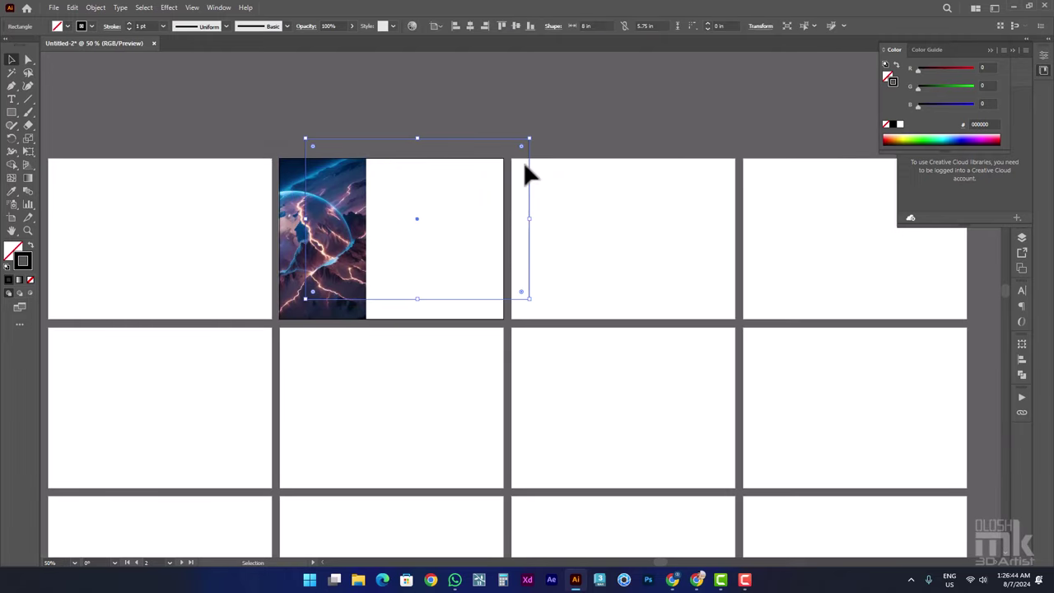
# - Offset the rectangle's path by -0.45 in and select the inner rectangle
pyautogui.press('v')
pyautogui.click(94, 8)
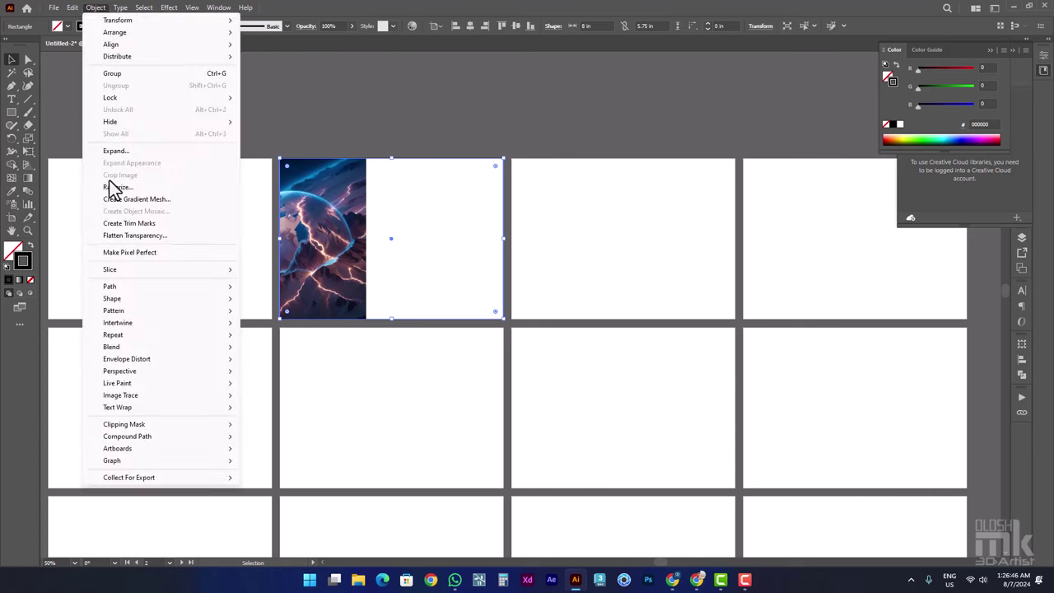
pyautogui.moveTo(109, 286)
pyautogui.click(294, 321)
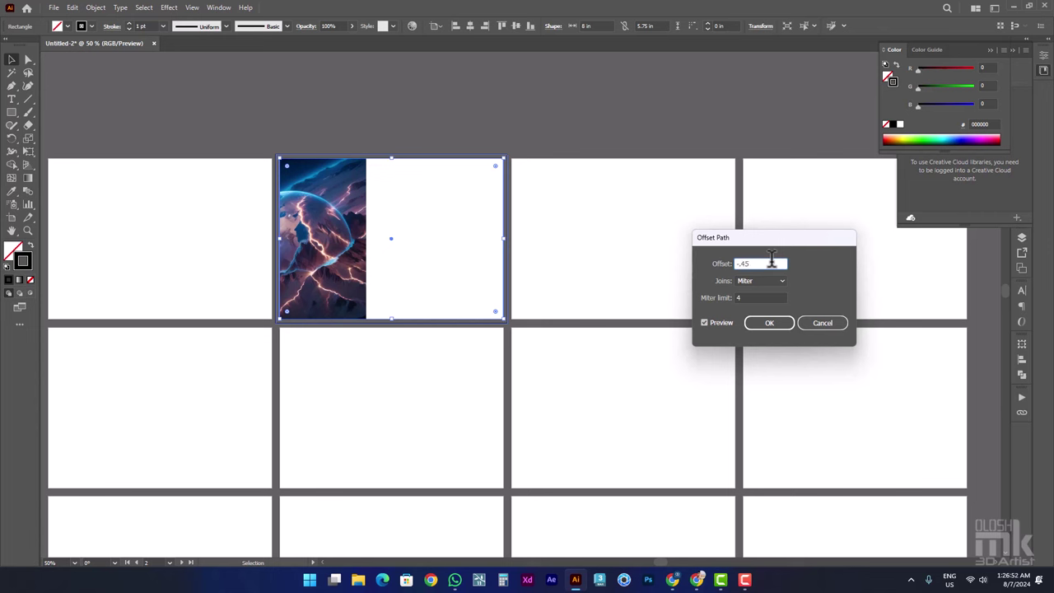
pyautogui.click(775, 296)
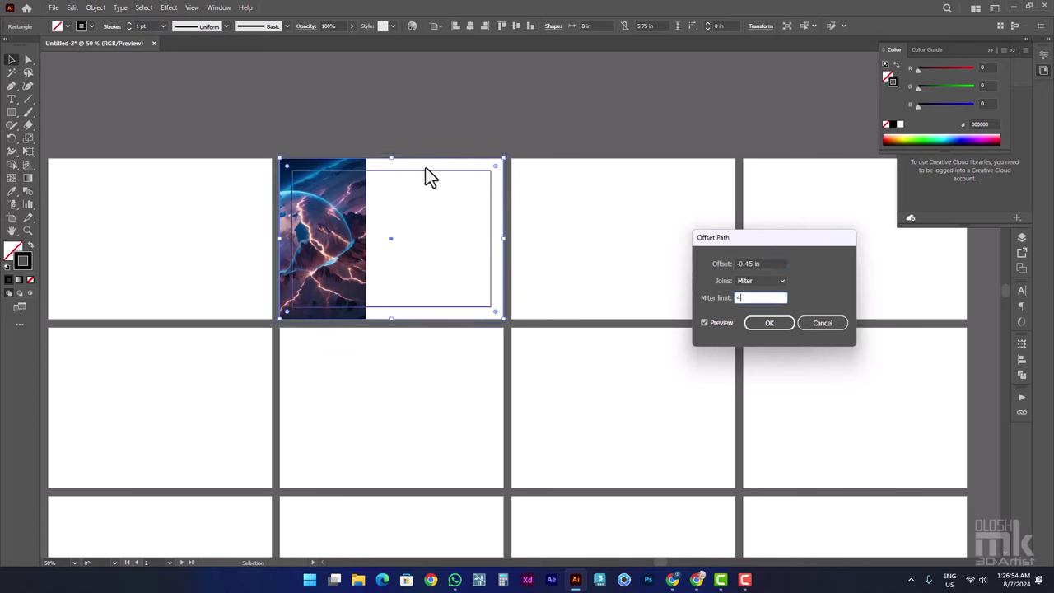
pyautogui.click(783, 321)
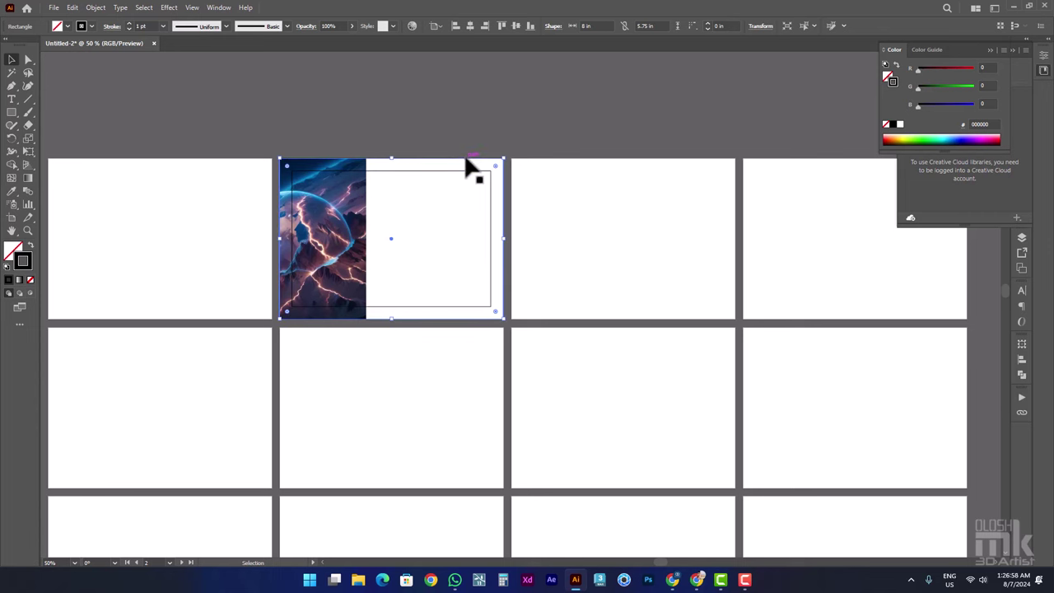
pyautogui.click(466, 166)
pyautogui.click(453, 170)
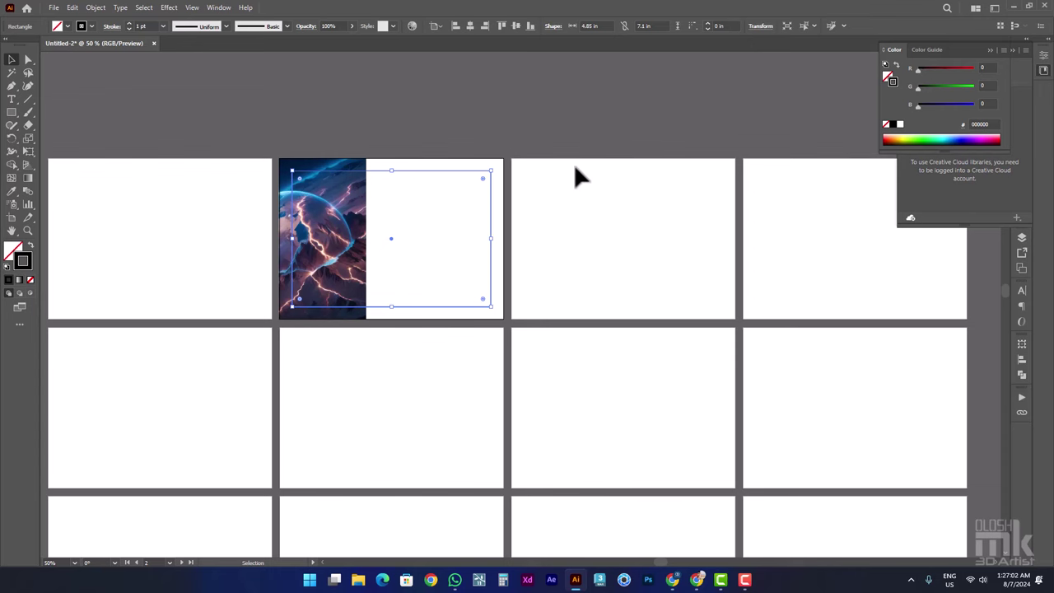
# - Convert the inner offset rectangle into a guide
pyautogui.scroll(1, 493, 166)
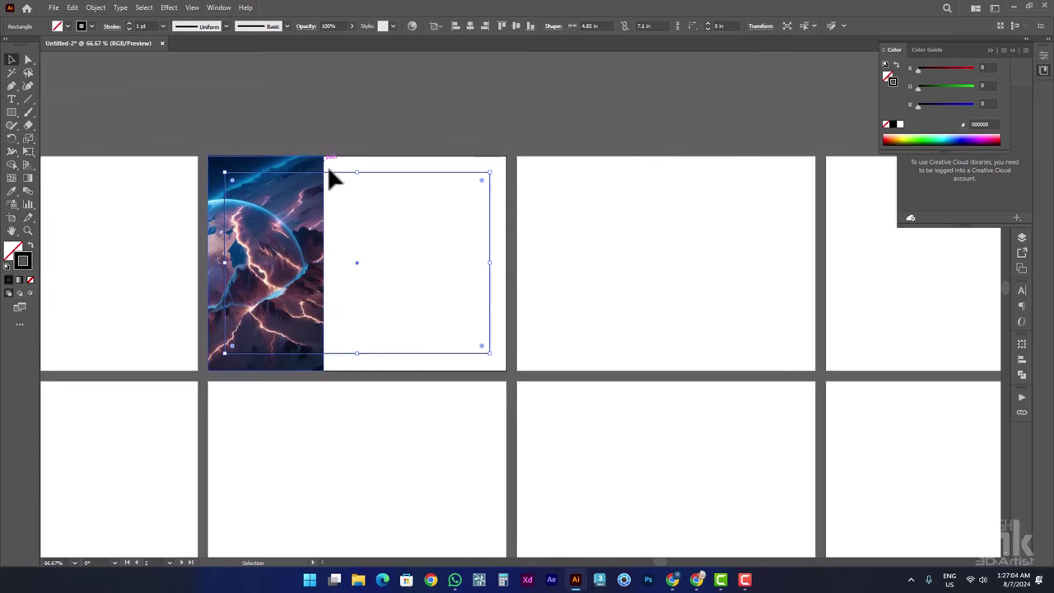
pyautogui.click(193, 8)
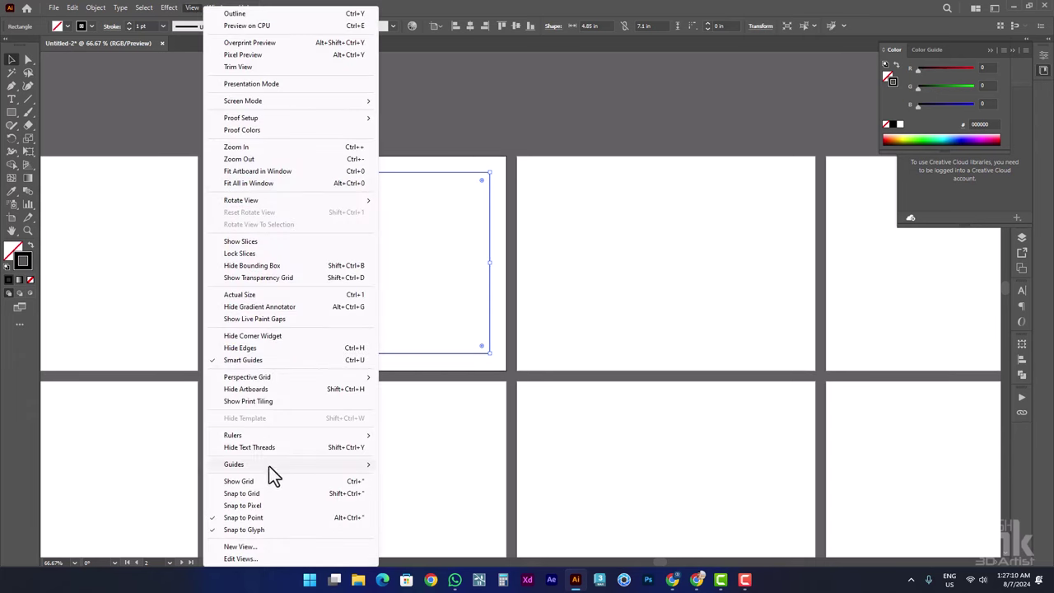
pyautogui.moveTo(234, 464)
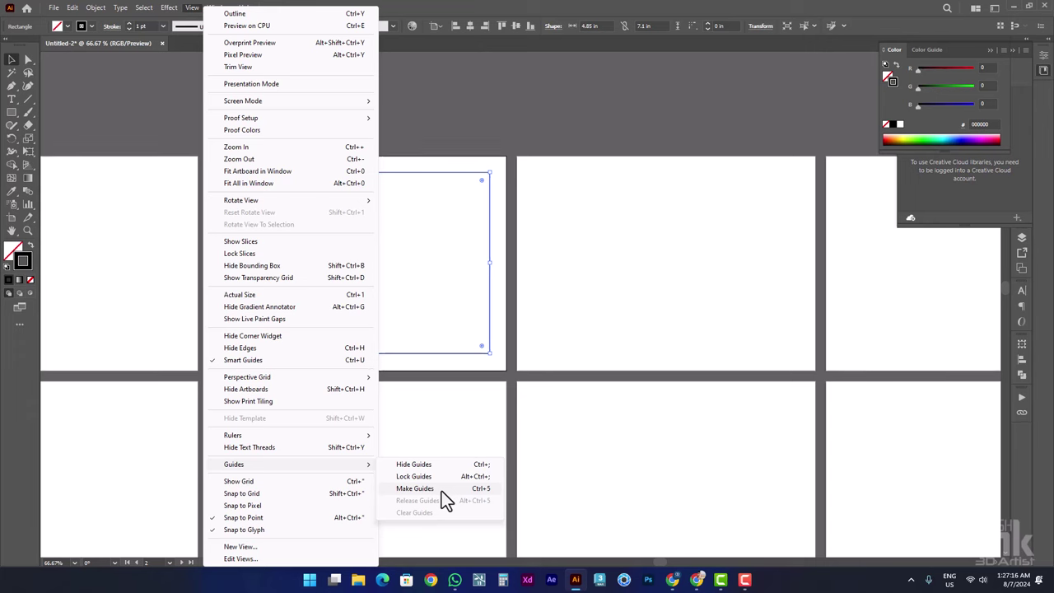
pyautogui.click(441, 491)
pyautogui.click(584, 257)
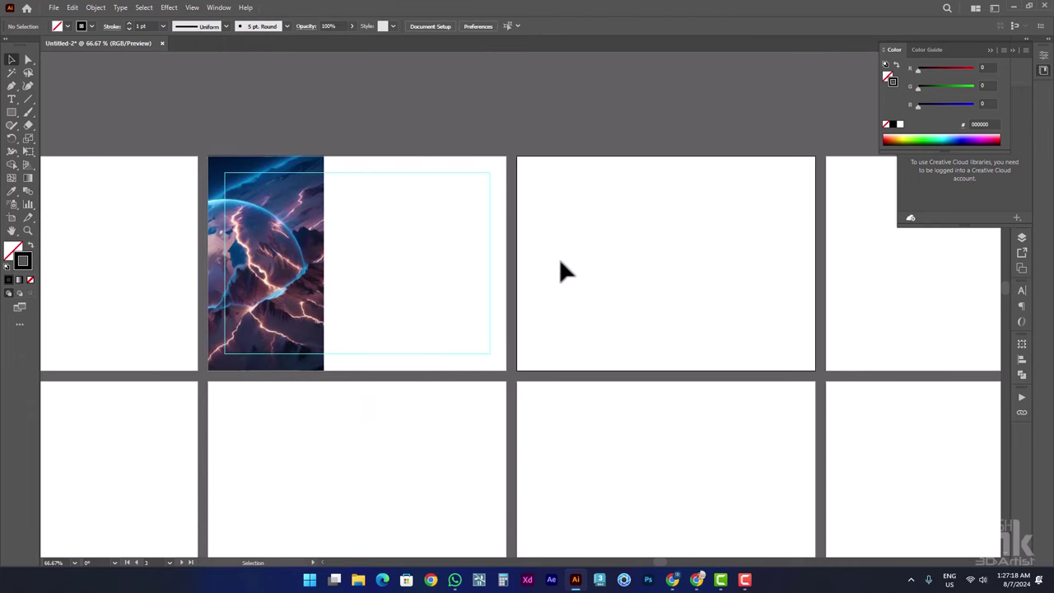
pyautogui.moveTo(424, 224); pyautogui.dragTo(467, 197)
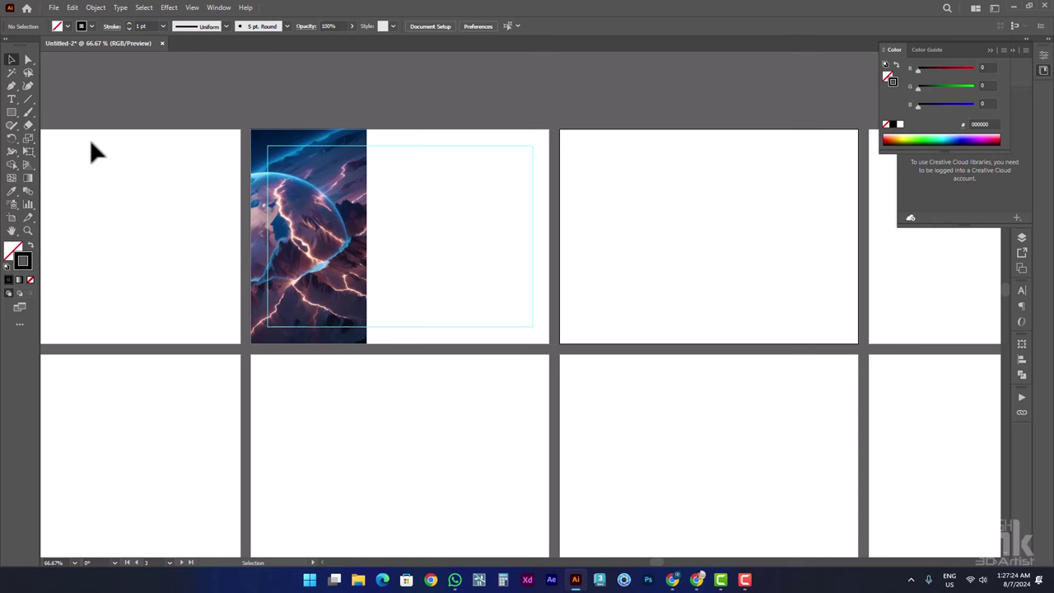
# - Draw a 14 pt text area inside the margin guide and clear its placeholder text
pyautogui.click(12, 99)
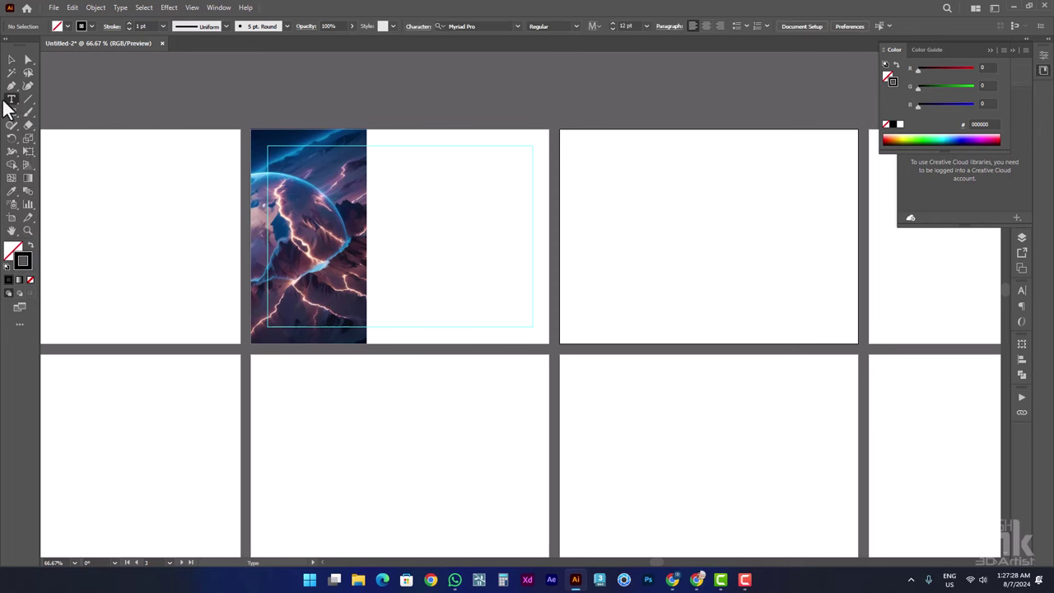
pyautogui.scroll(1, 535, 192)
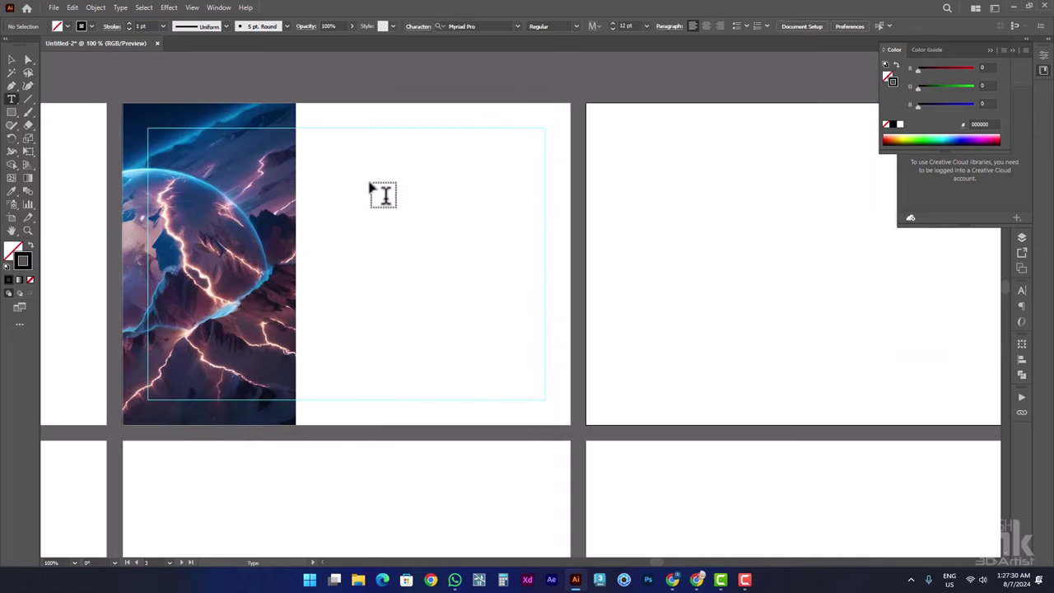
pyautogui.moveTo(304, 170)
pyautogui.mouseDown()
pyautogui.moveTo(396, 252)
pyautogui.moveTo(545, 301)
pyautogui.mouseUp()
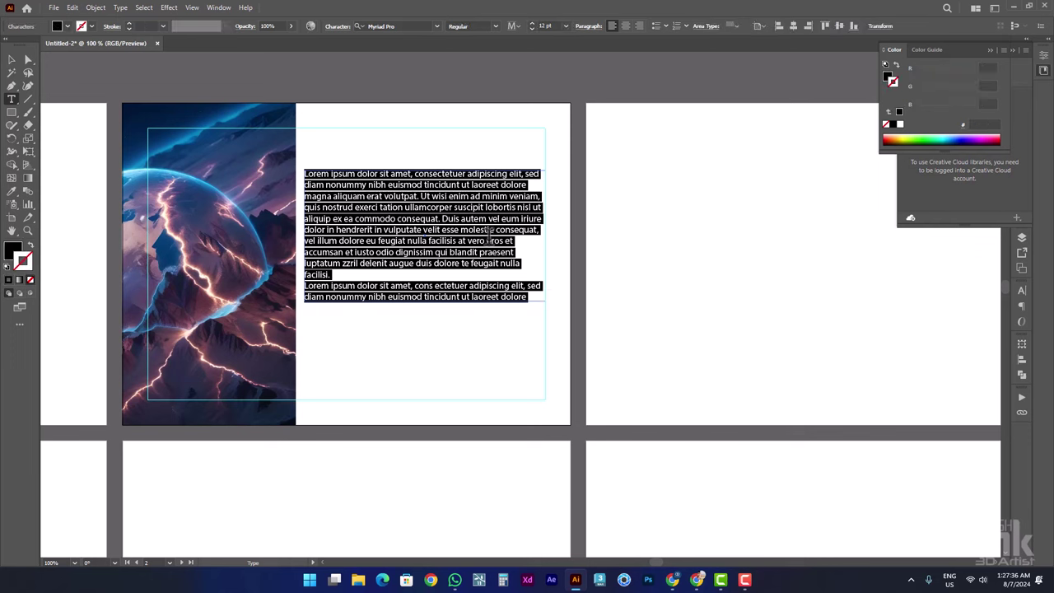
pyautogui.click(566, 26)
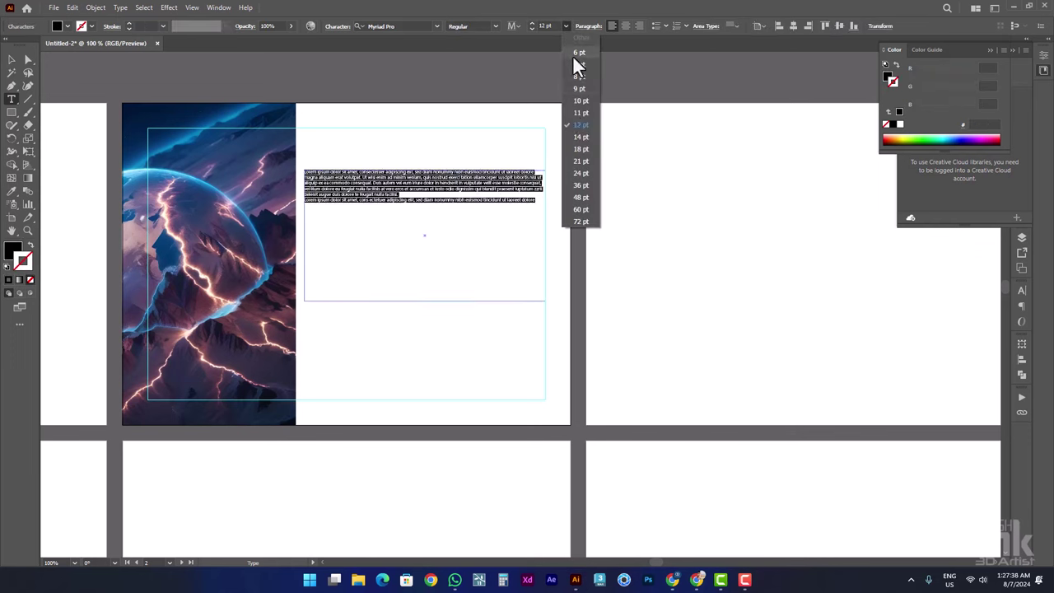
pyautogui.click(583, 137)
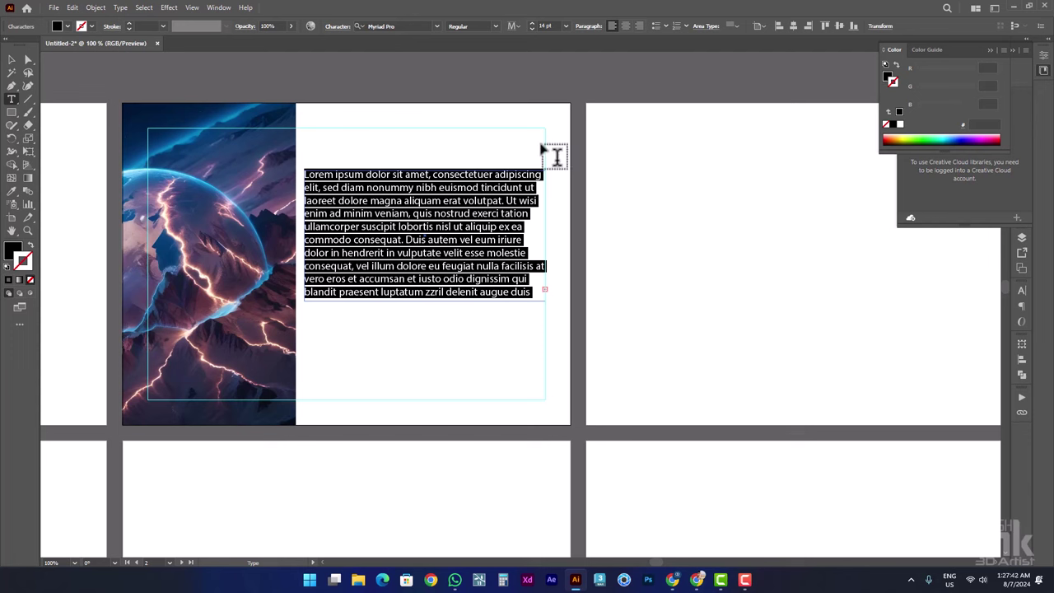
pyautogui.press('BackSpace')
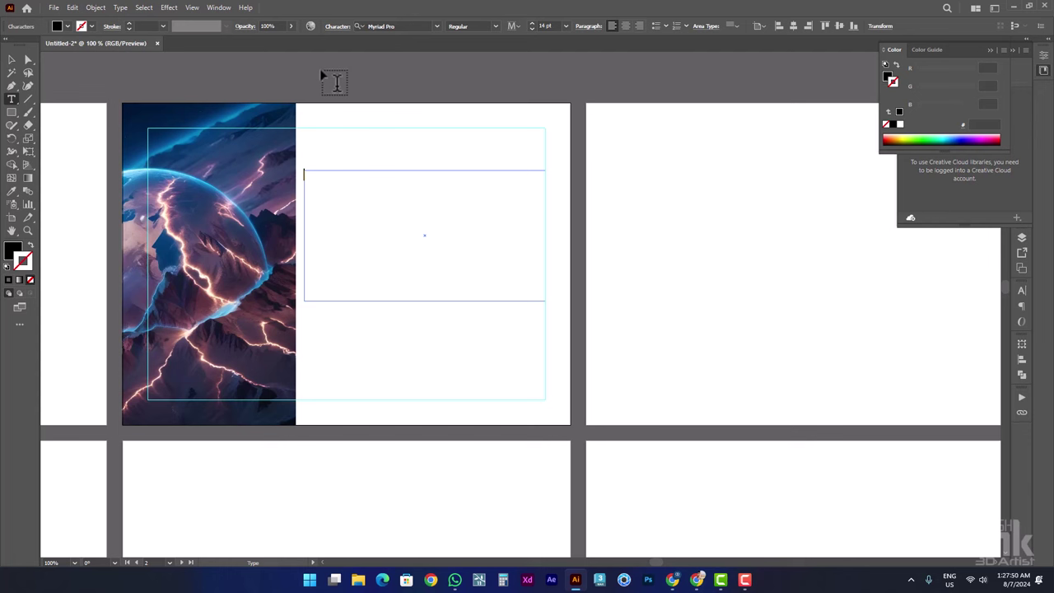
# - Type SUN, MON, TUE, WED, THU, FRI, SAT on separate lines
pyautogui.write('SU')
pyautogui.write('N')
pyautogui.press('Return')
pyautogui.write('MON')
pyautogui.press('Return')
pyautogui.write('TUE')
pyautogui.press('Return')
pyautogui.write('WE')
pyautogui.write('D')
pyautogui.press('Return')
pyautogui.write('THU')
pyautogui.press('Return')
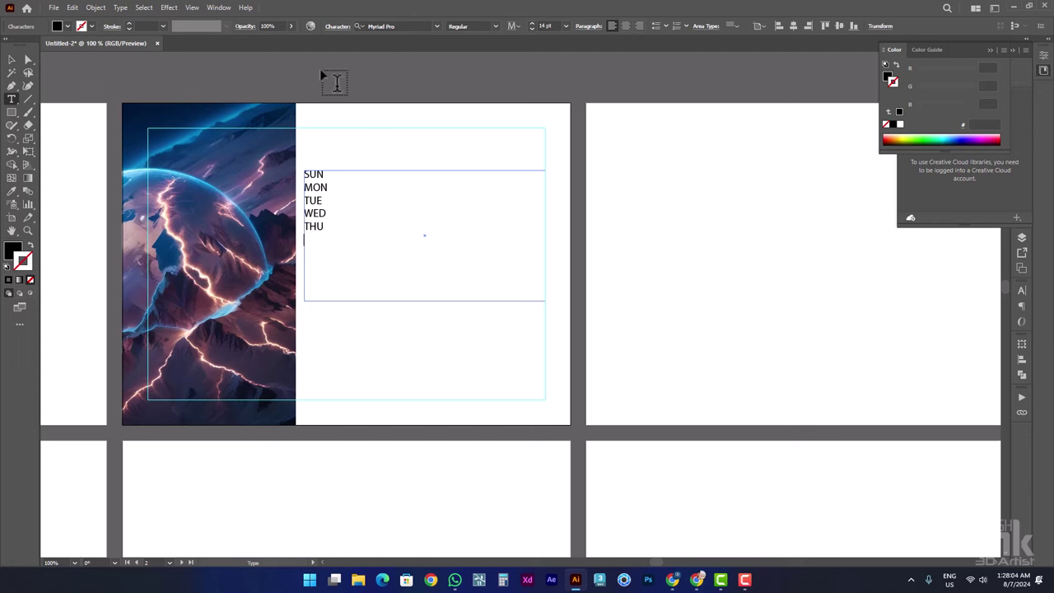
pyautogui.write('FRI')
pyautogui.press('Return')
pyautogui.write('S')
pyautogui.write('AT')
# - In Area Type Options, set 7 rows and 7 columns with 0.05 in gutters
pyautogui.click(11, 59)
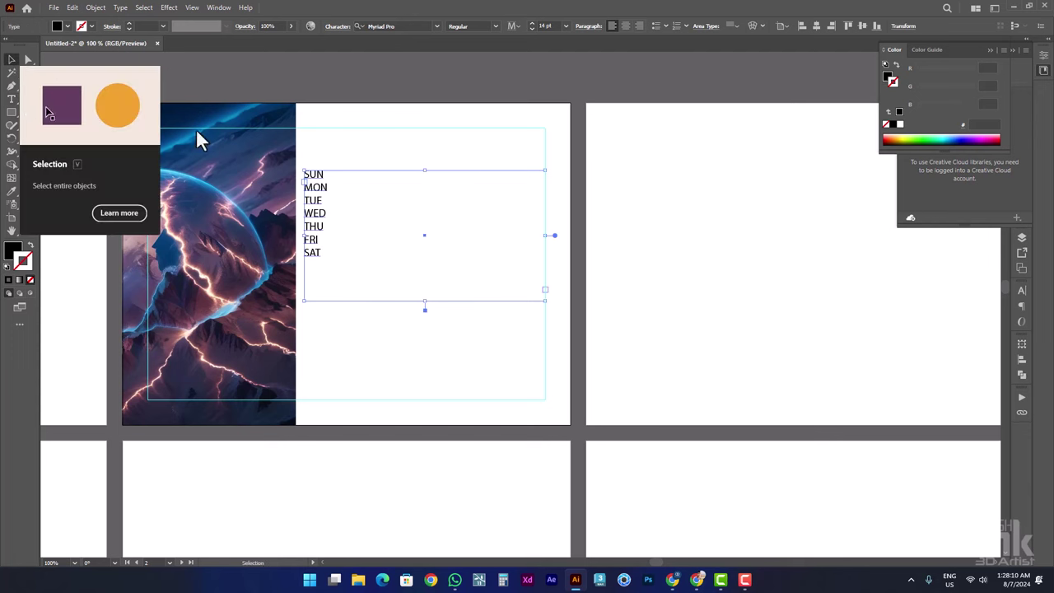
pyautogui.scroll(1, 412, 177)
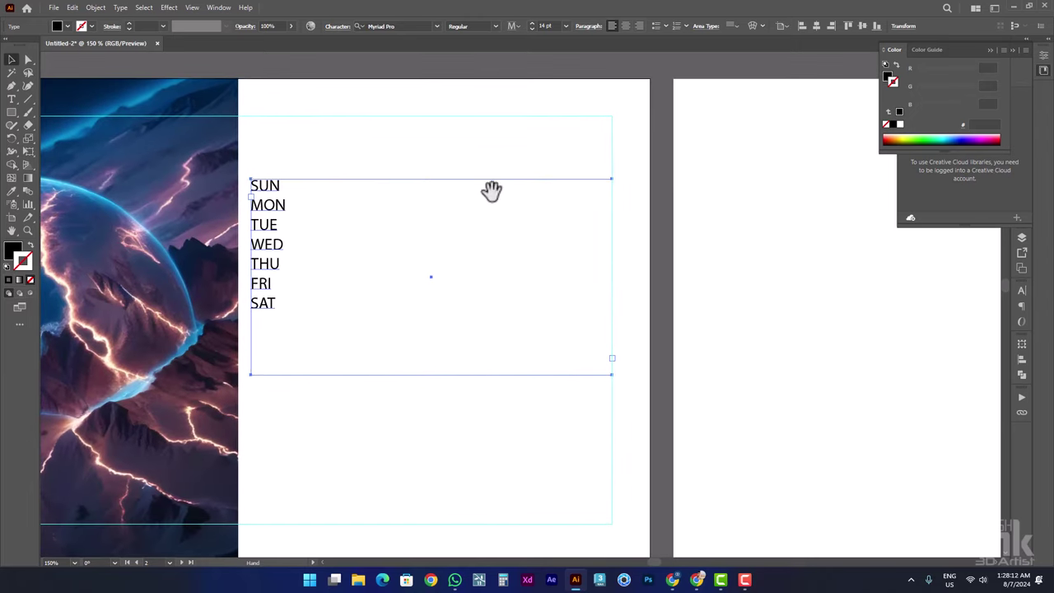
pyautogui.click(121, 8)
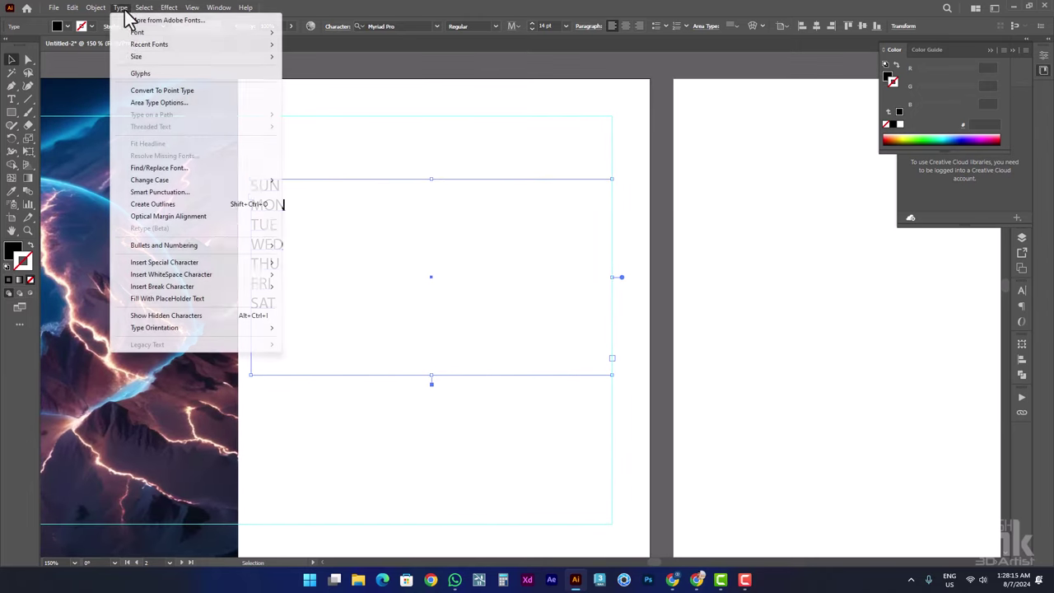
pyautogui.click(155, 103)
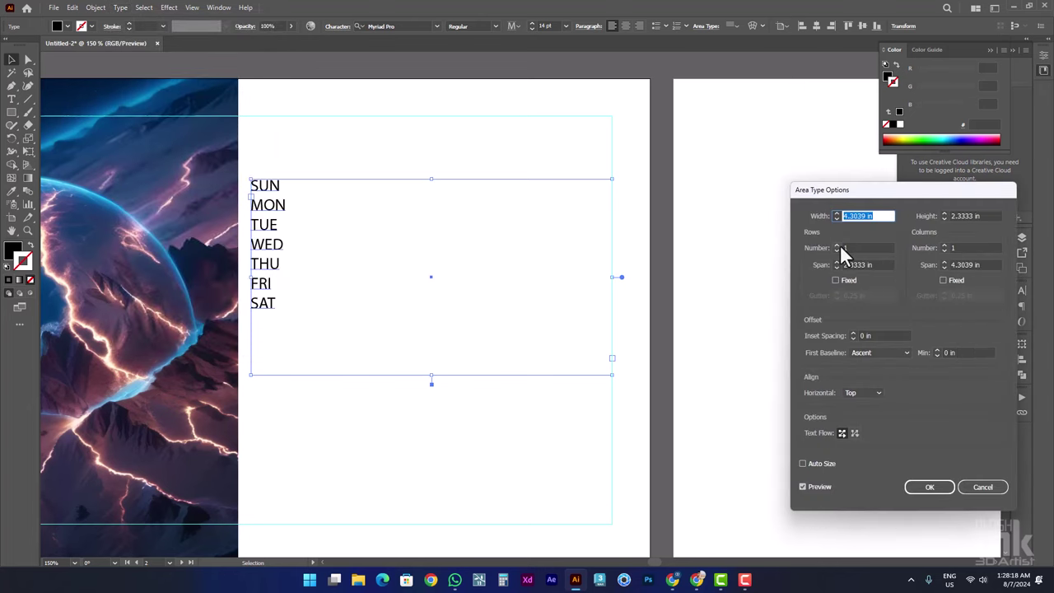
pyautogui.click(837, 245)
pyautogui.click(836, 246)
pyautogui.click(837, 245)
pyautogui.click(837, 246)
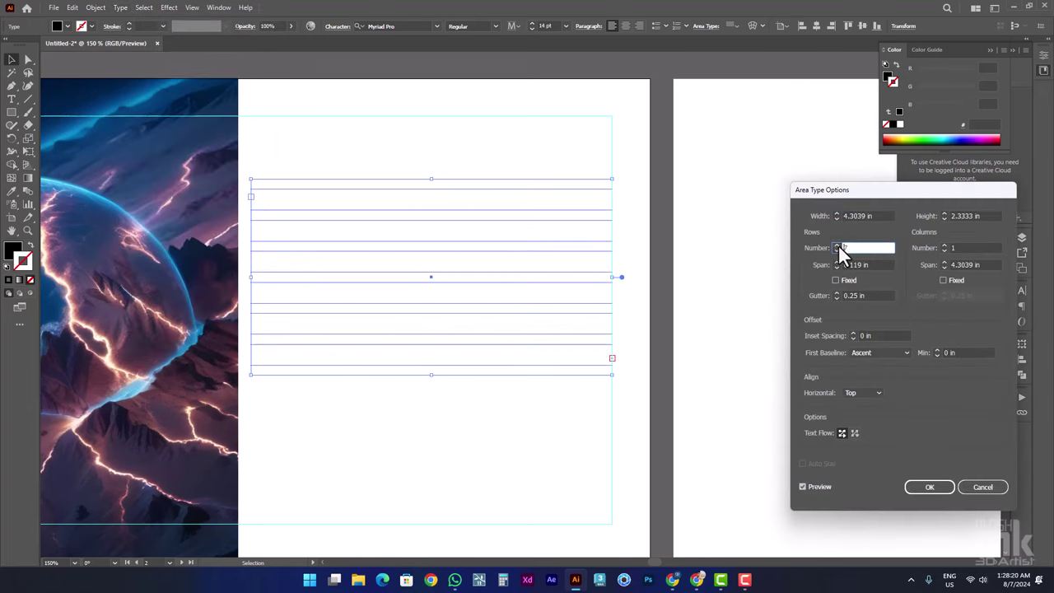
pyautogui.click(945, 244)
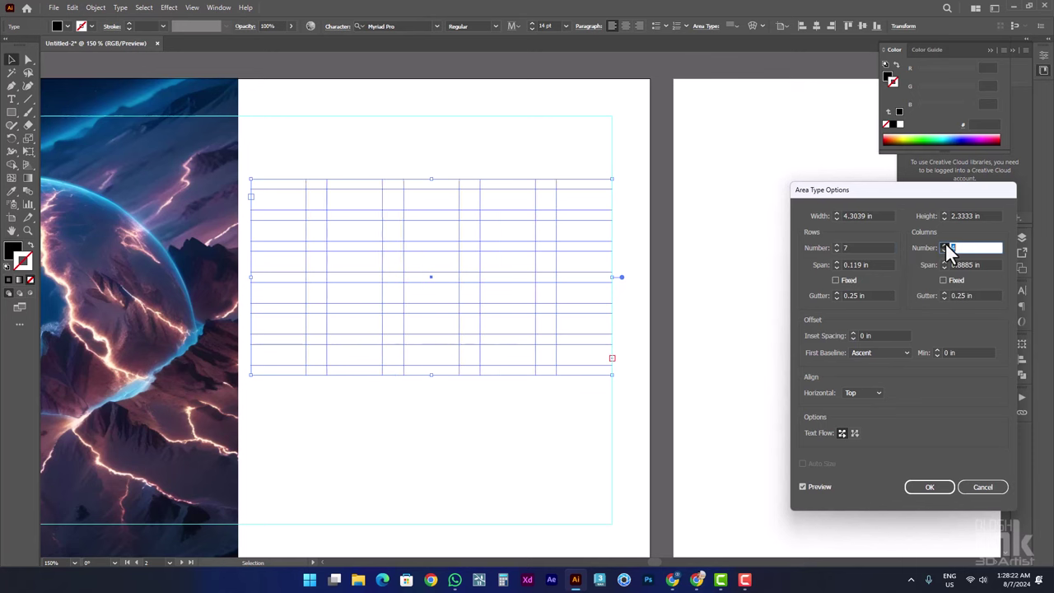
pyautogui.click(946, 245)
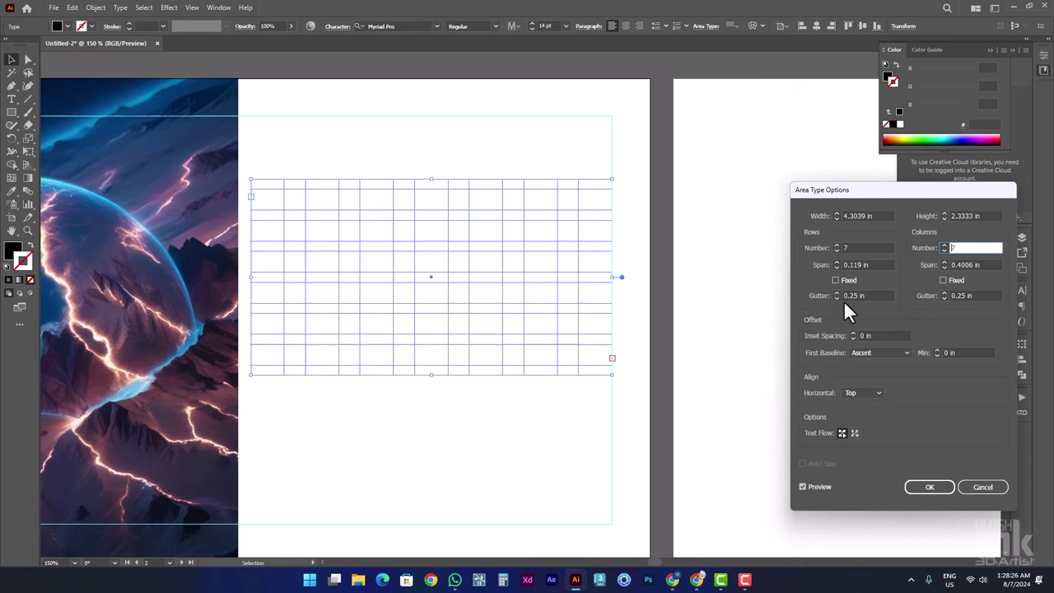
pyautogui.click(815, 296)
pyautogui.write('.05')
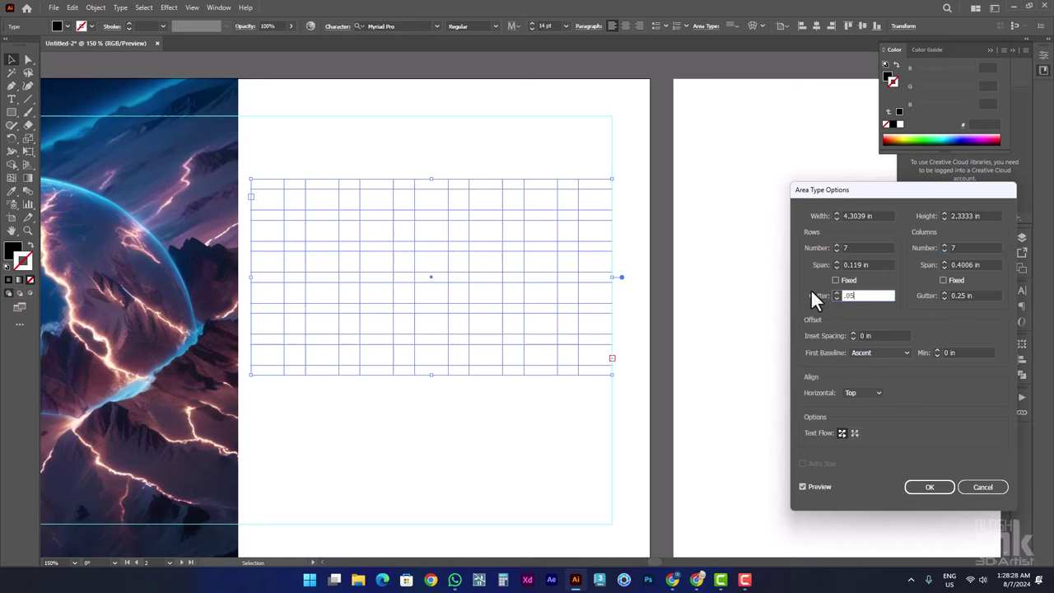
pyautogui.click(988, 295)
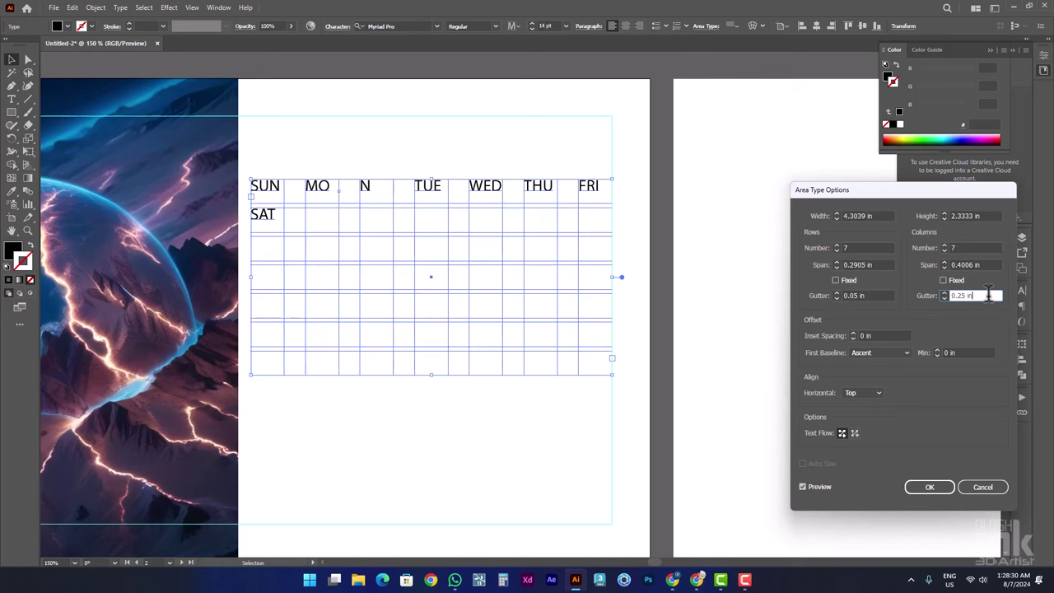
pyautogui.doubleClick(989, 294)
pyautogui.write('.05')
pyautogui.click(970, 248)
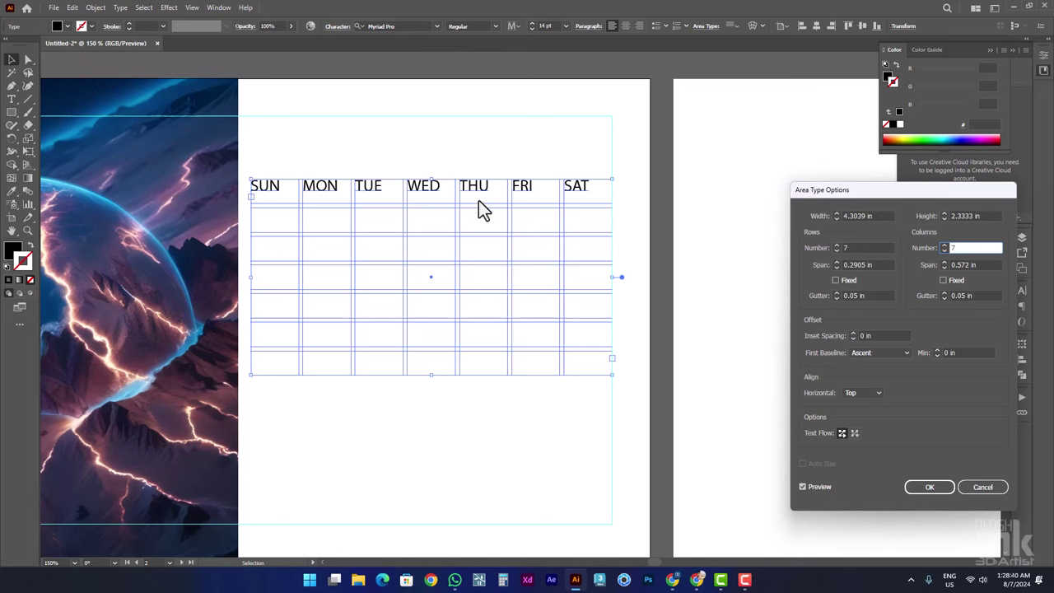
# - Set the First Baseline minimum to 0.21 in and apply the grid settings
pyautogui.click(936, 349)
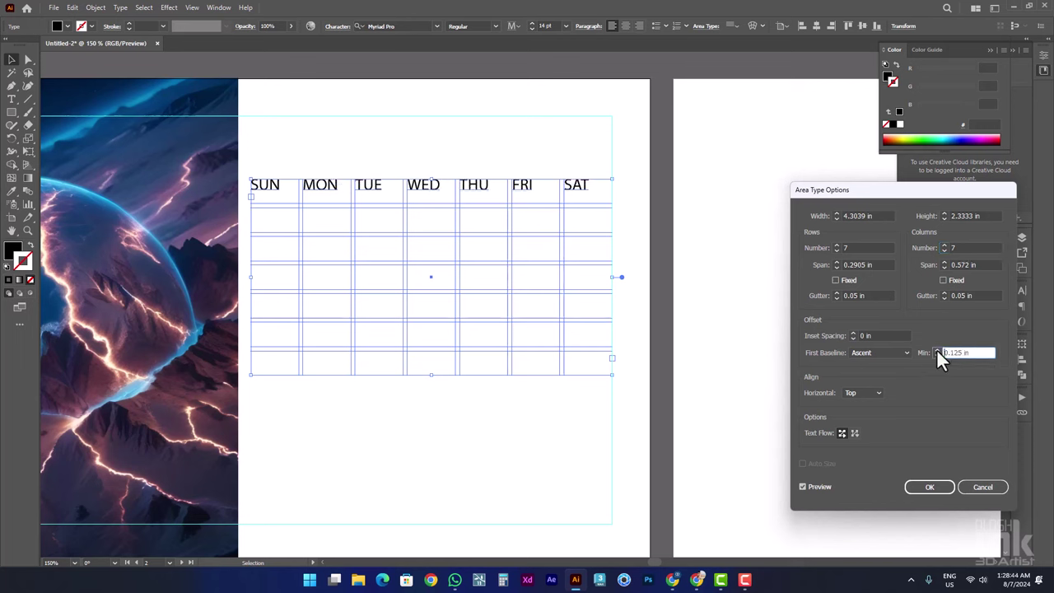
pyautogui.click(937, 348)
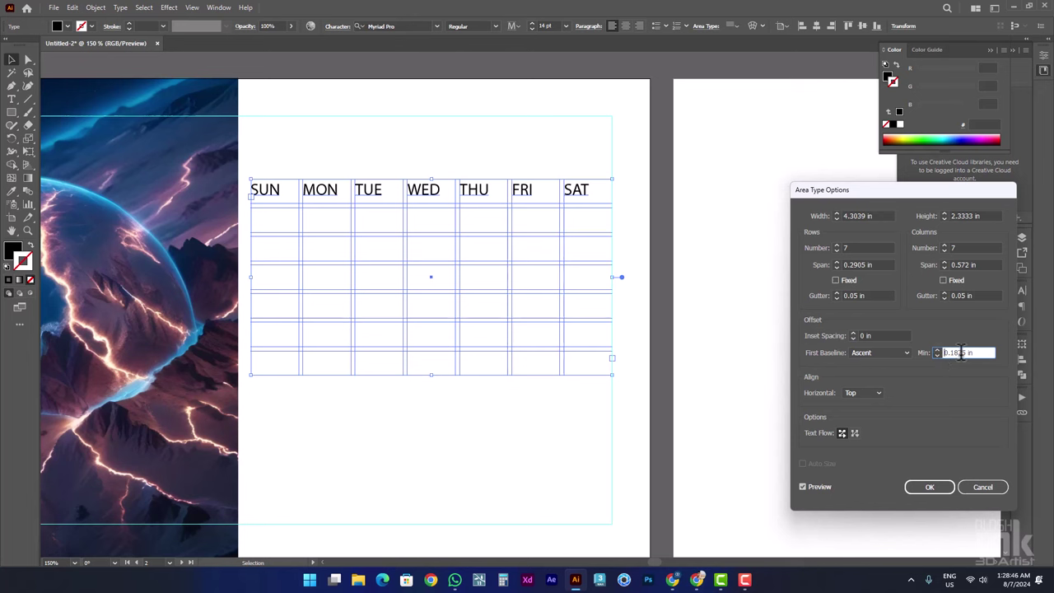
pyautogui.moveTo(953, 353); pyautogui.dragTo(974, 352)
pyautogui.write('2')
pyautogui.press('Tab')
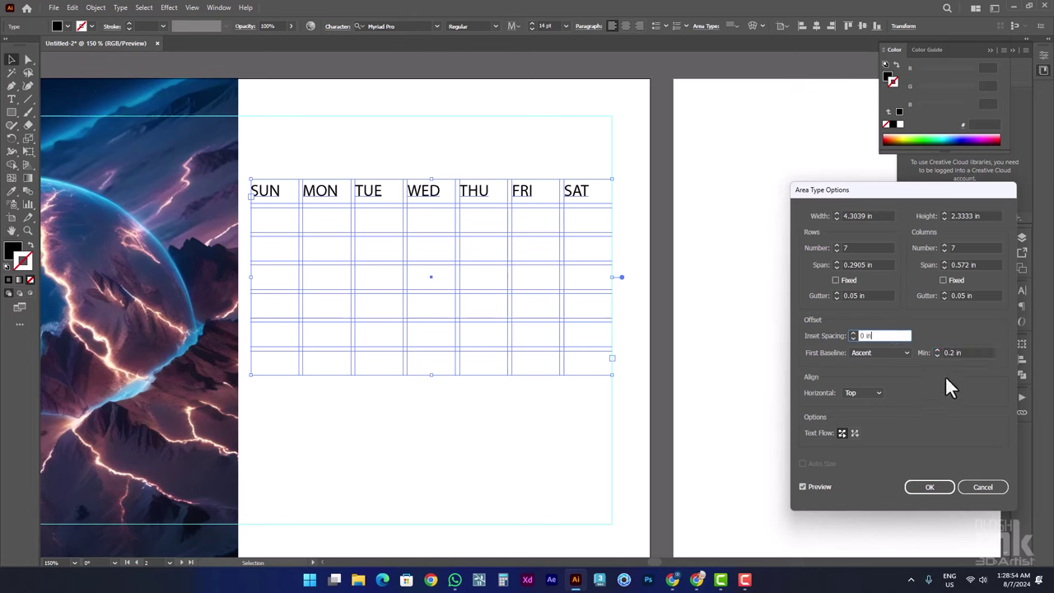
pyautogui.click(947, 352)
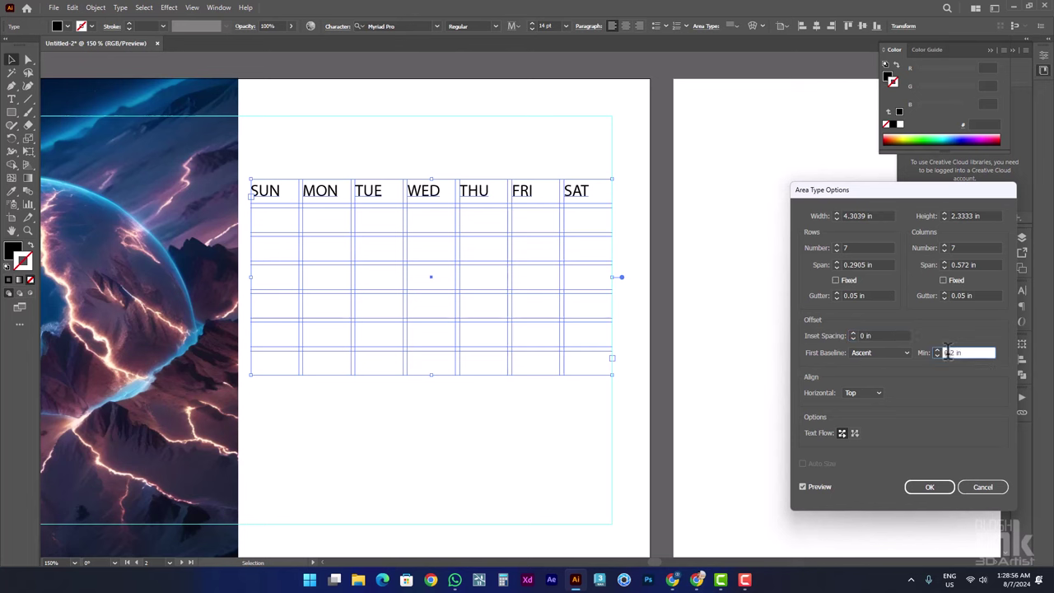
pyautogui.write('1')
pyautogui.click(980, 295)
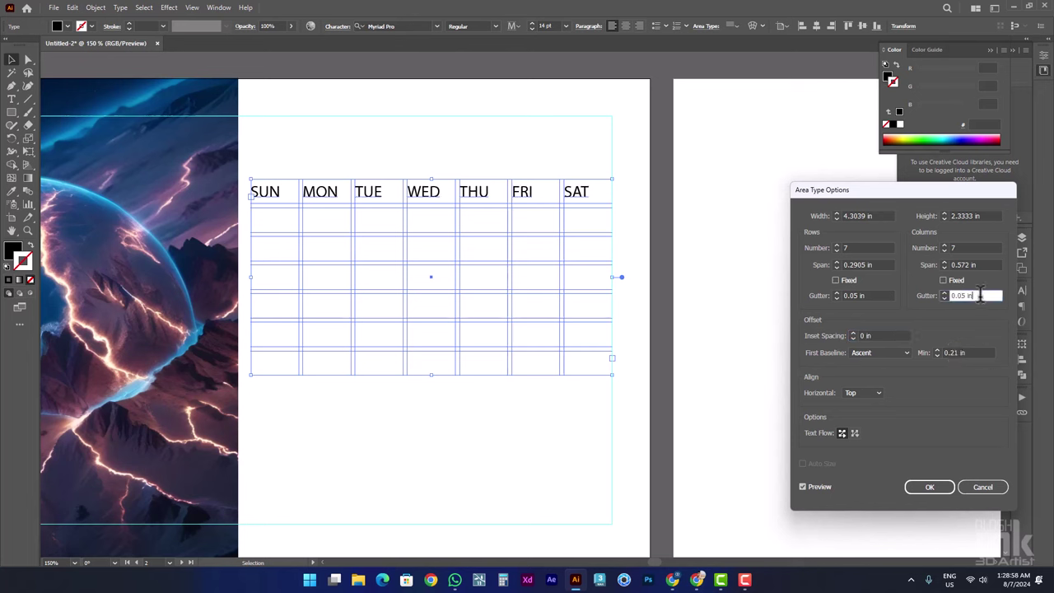
pyautogui.click(941, 487)
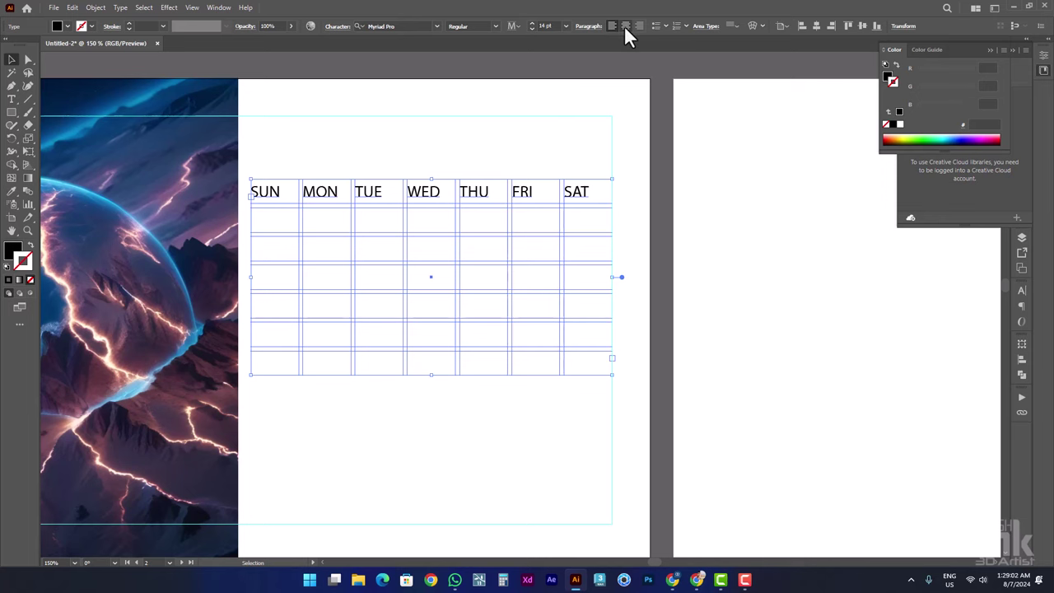
# - Centre the SUN–SAT weekday names in their columns and reselect the calendar frame
pyautogui.click(624, 26)
pyautogui.click(404, 169)
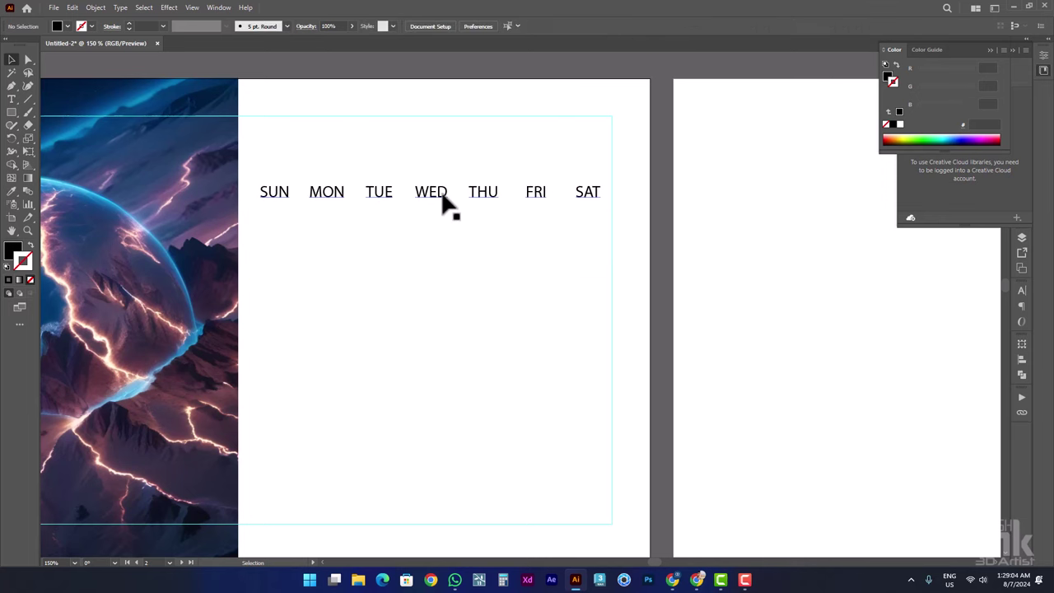
pyautogui.scroll(2, 415, 207)
pyautogui.click(415, 198)
pyautogui.scroll(-1, 416, 198)
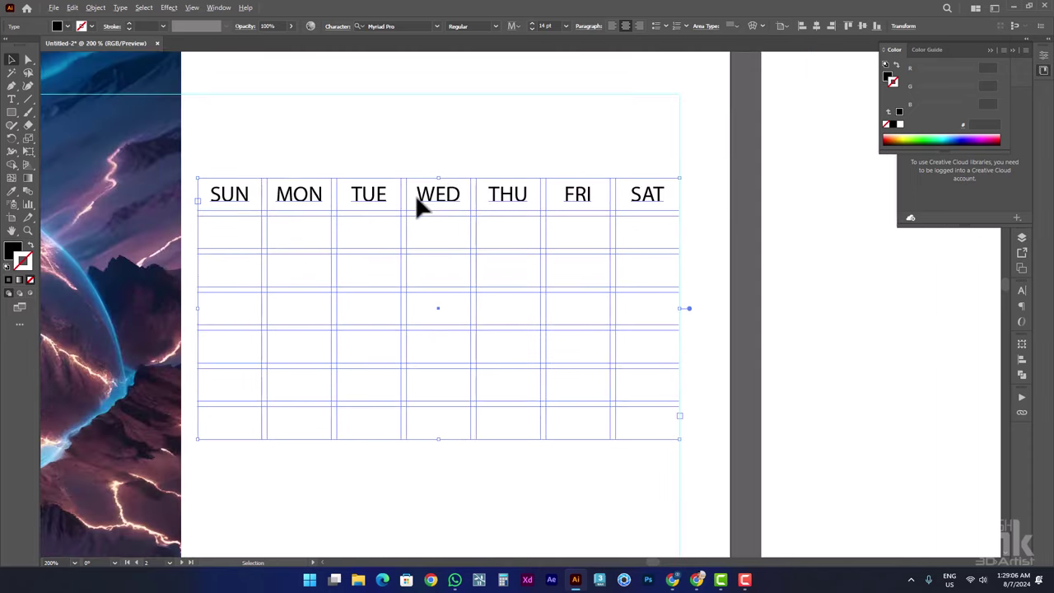
pyautogui.doubleClick(657, 193)
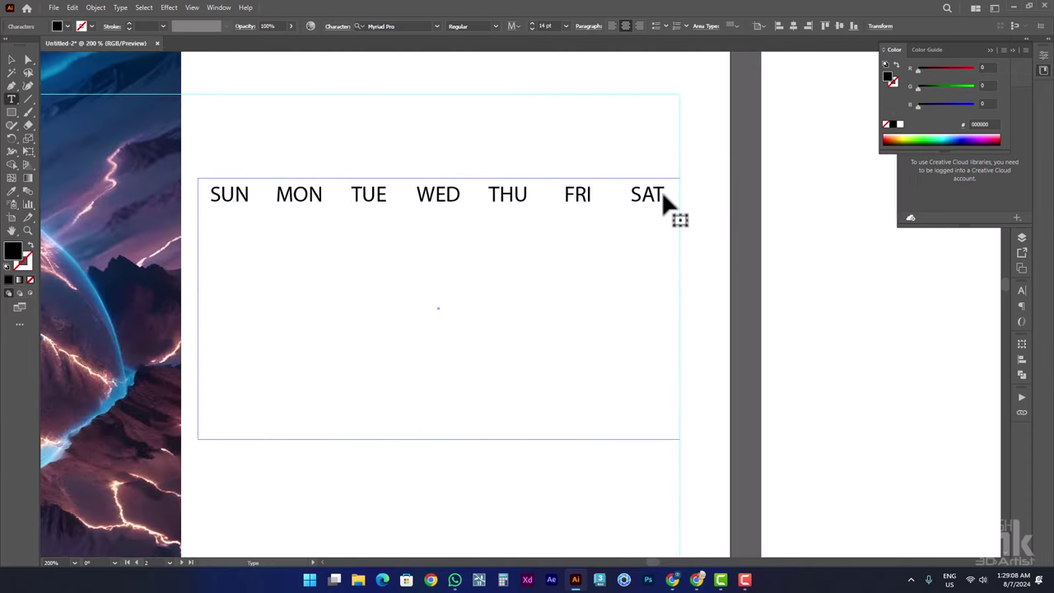
pyautogui.click(12, 61)
# - After SAT, type the first two weeks of dates, up to 14, as tab-separated rows
pyautogui.click(12, 101)
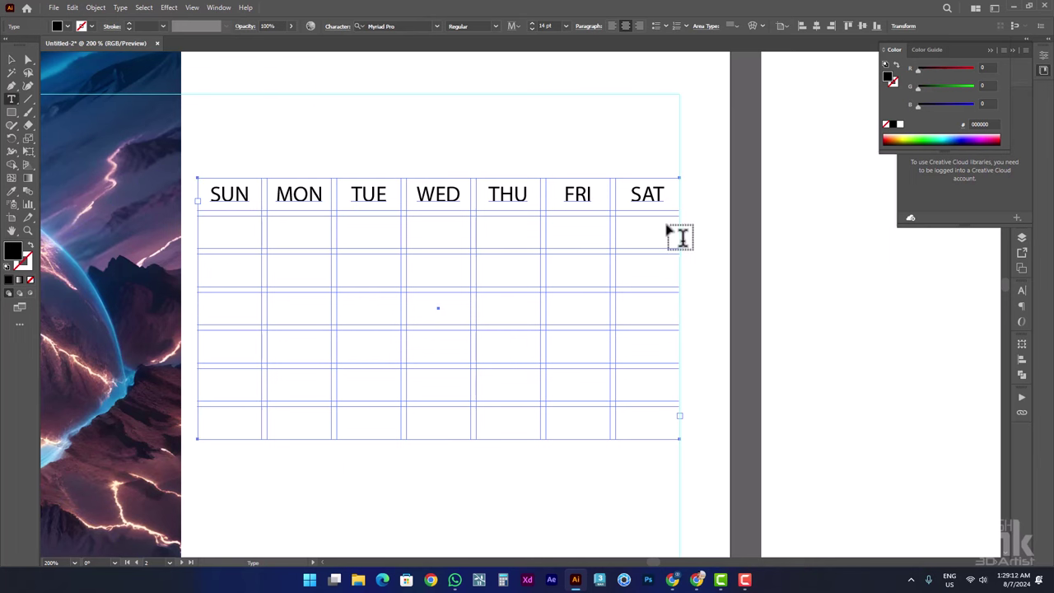
pyautogui.click(667, 200)
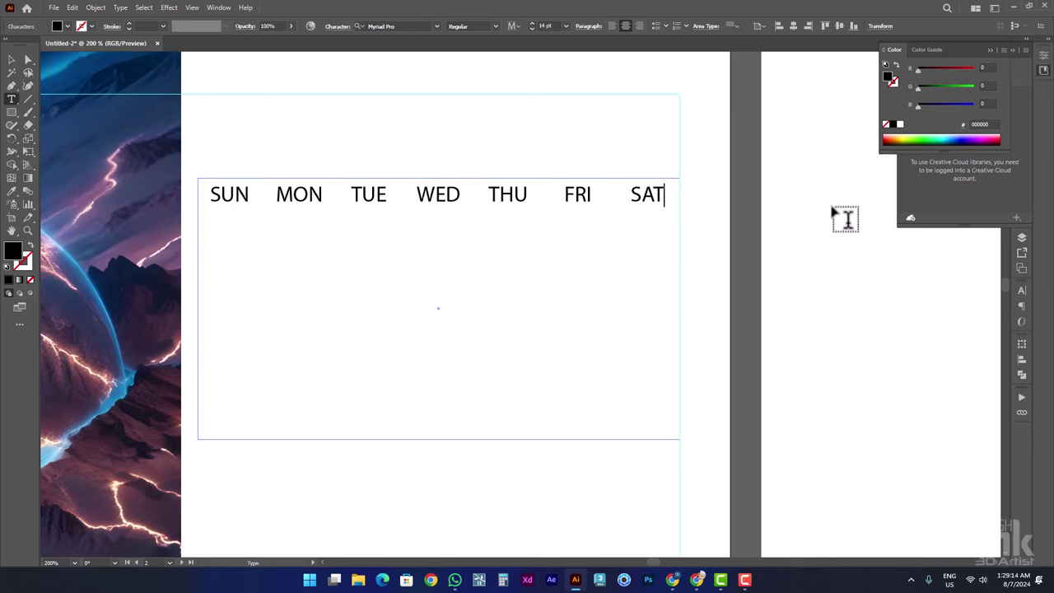
pyautogui.write('1')
pyautogui.press('Tab')
pyautogui.write('2')
pyautogui.press('Tab')
pyautogui.write('3')
pyautogui.press('Tab')
pyautogui.write('4')
pyautogui.press('Tab')
pyautogui.write('5')
pyautogui.press('Tab')
pyautogui.write('6')
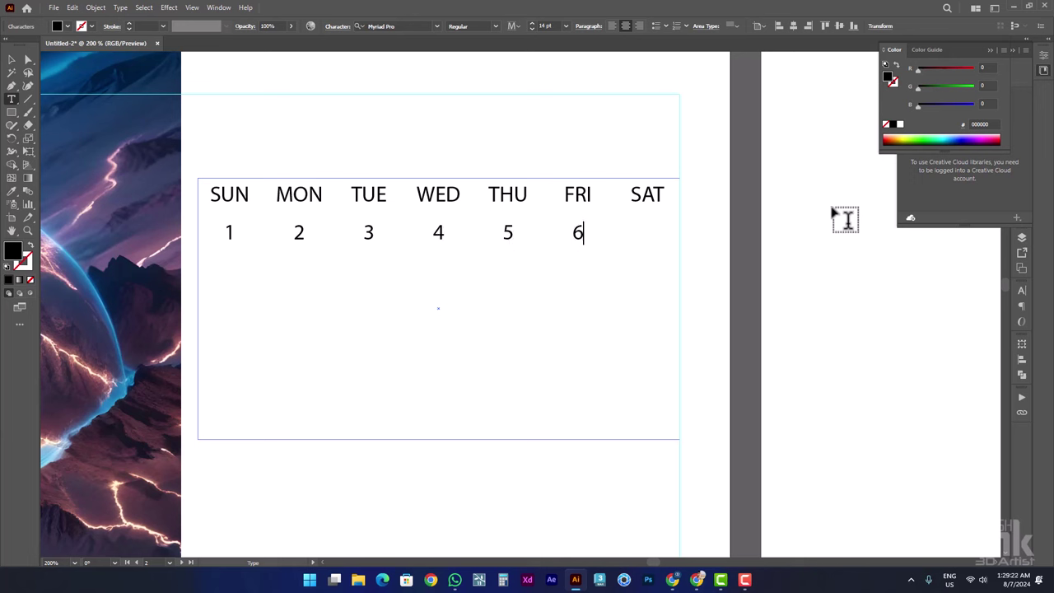
pyautogui.press('Tab')
pyautogui.press('Return')
pyautogui.write('8')
pyautogui.press('Tab')
pyautogui.write('9')
pyautogui.press('Tab')
pyautogui.write('10')
pyautogui.press('Tab')
pyautogui.write('11')
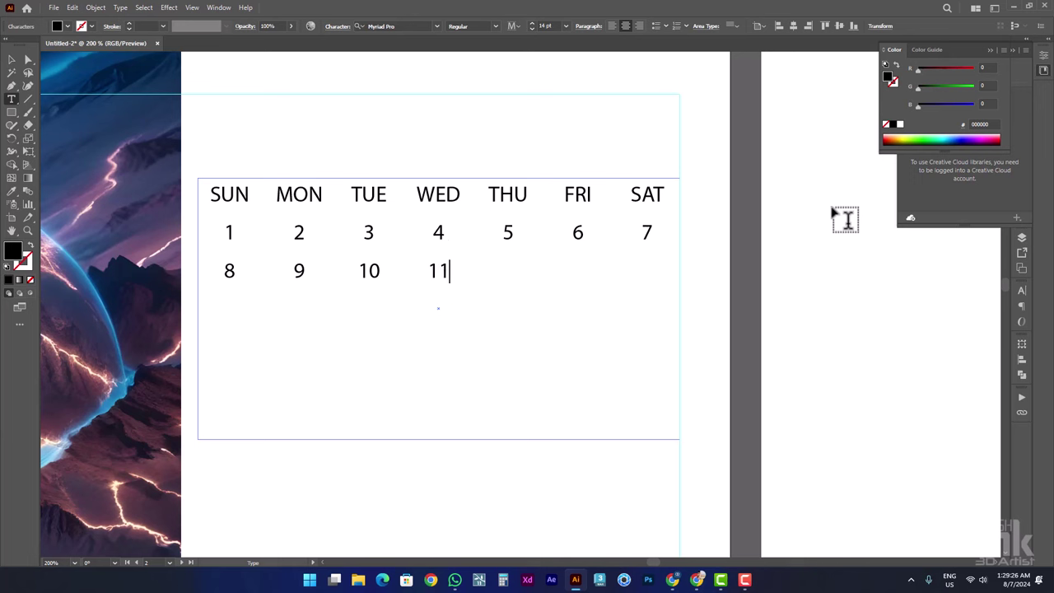
pyautogui.press('Tab')
pyautogui.write('12')
pyautogui.press('Tab')
pyautogui.write('1')
pyautogui.write('3')
pyautogui.press('Tab')
pyautogui.write('14')
# - Add the remaining weeks, dates 15 to 31, one tab-separated row per week
pyautogui.press('Return')
pyautogui.write('1')
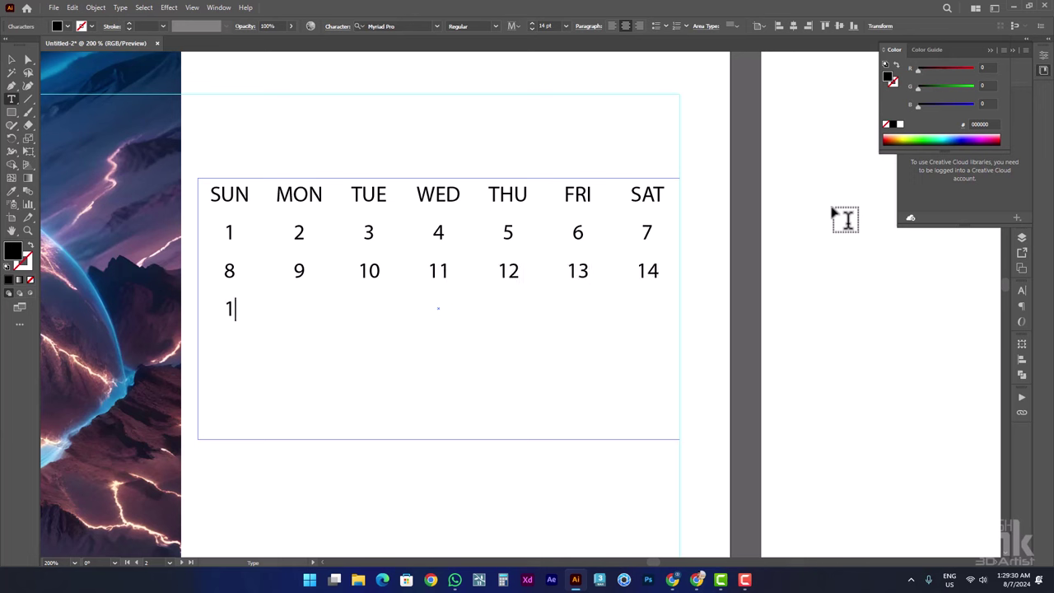
pyautogui.write('5')
pyautogui.press('Tab')
pyautogui.write('16')
pyautogui.press('Tab')
pyautogui.write('1')
pyautogui.write('7')
pyautogui.press('Tab')
pyautogui.write('18')
pyautogui.press('Tab')
pyautogui.write('1')
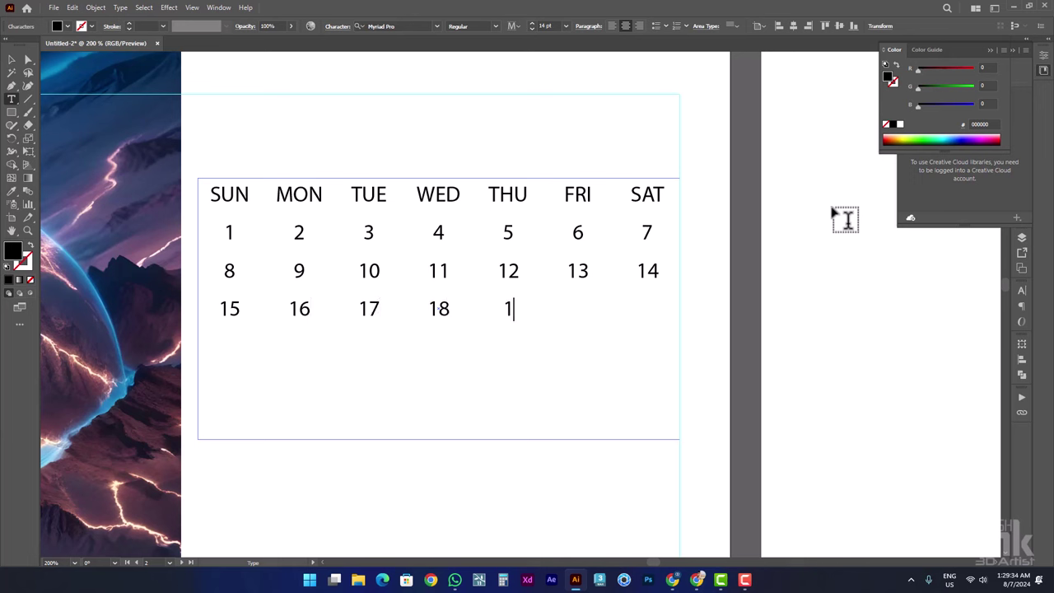
pyautogui.write('9')
pyautogui.press('Tab')
pyautogui.write('20')
pyautogui.press('Tab')
pyautogui.write('21')
pyautogui.press('Return')
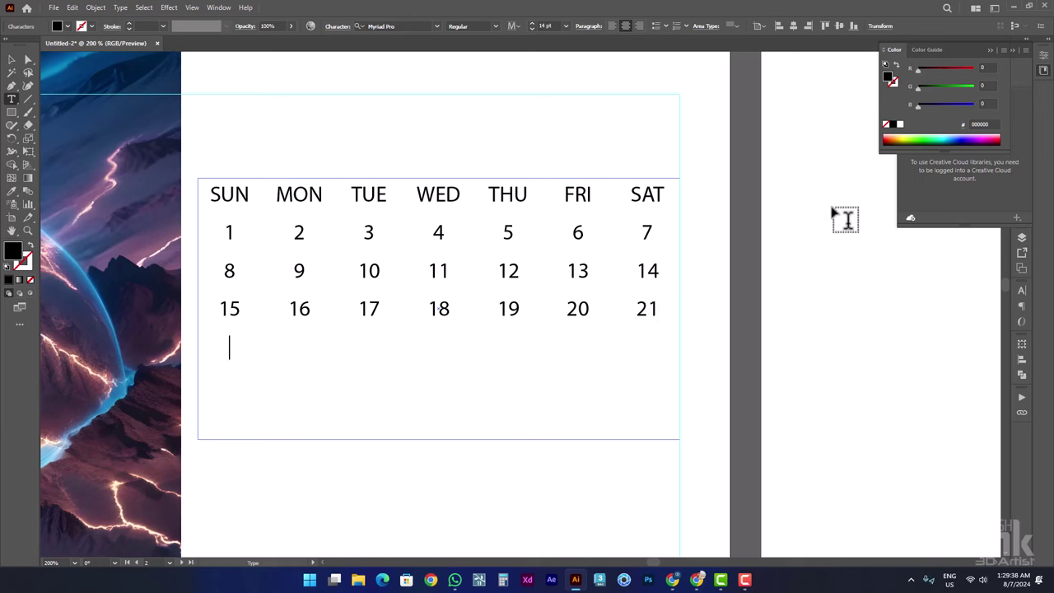
pyautogui.write('22')
pyautogui.press('Tab')
pyautogui.write('23')
pyautogui.press('Tab')
pyautogui.write('2')
pyautogui.write('4')
pyautogui.press('Tab')
pyautogui.write('25')
pyautogui.press('Tab')
pyautogui.write('26')
pyautogui.press('Tab')
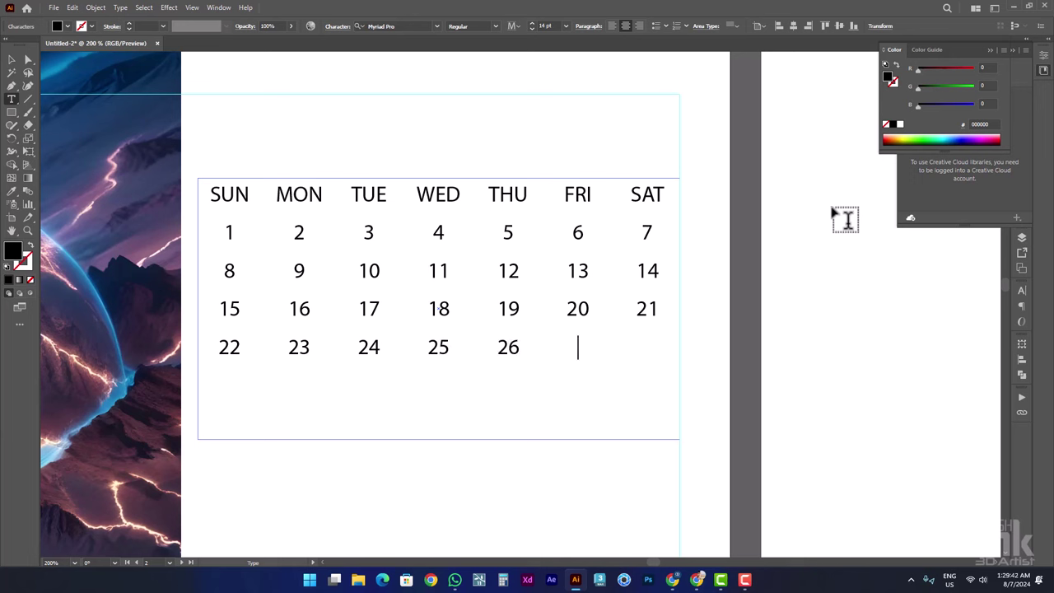
pyautogui.write('27')
pyautogui.press('Tab')
pyautogui.write('28')
pyautogui.press('Return')
pyautogui.write('29')
pyautogui.press('Tab')
pyautogui.write('30')
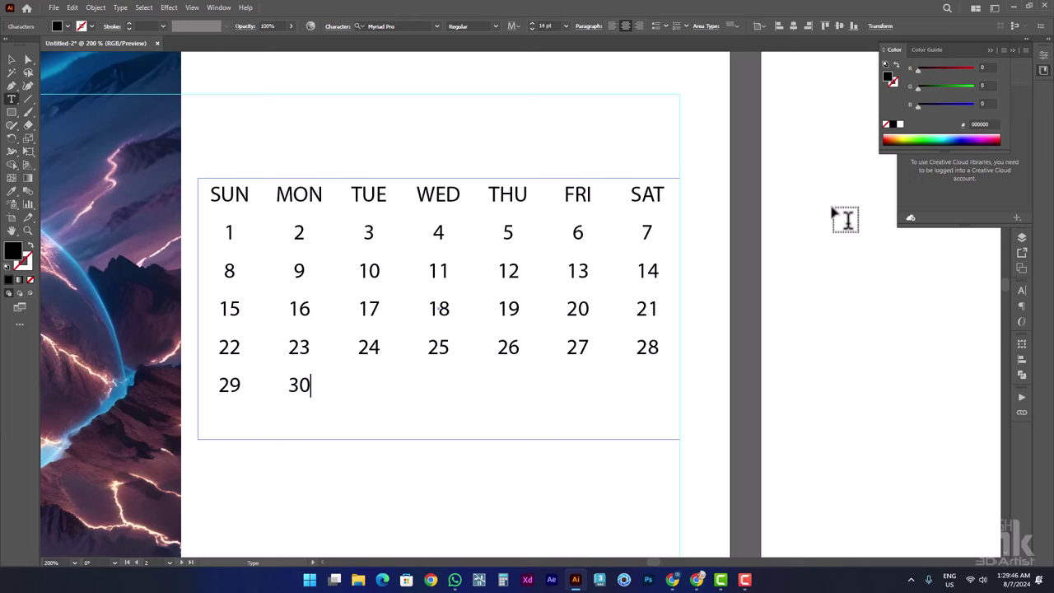
pyautogui.press('Tab')
pyautogui.write('31')
# - Page the system calendar forward to January 2025 to check its starting weekday
pyautogui.click(1012, 581)
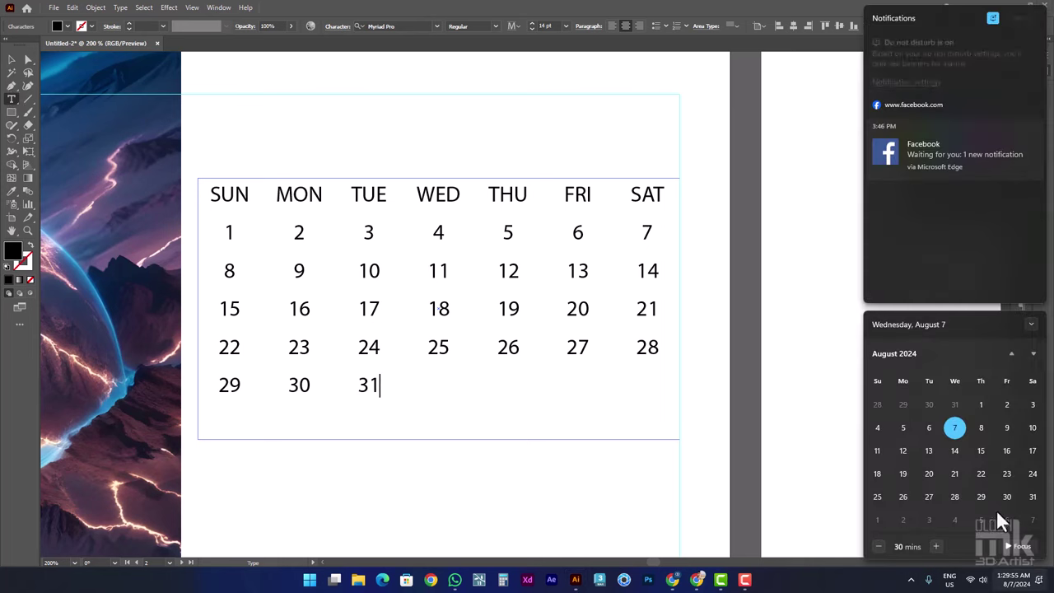
pyautogui.click(1034, 354)
pyautogui.click(1034, 353)
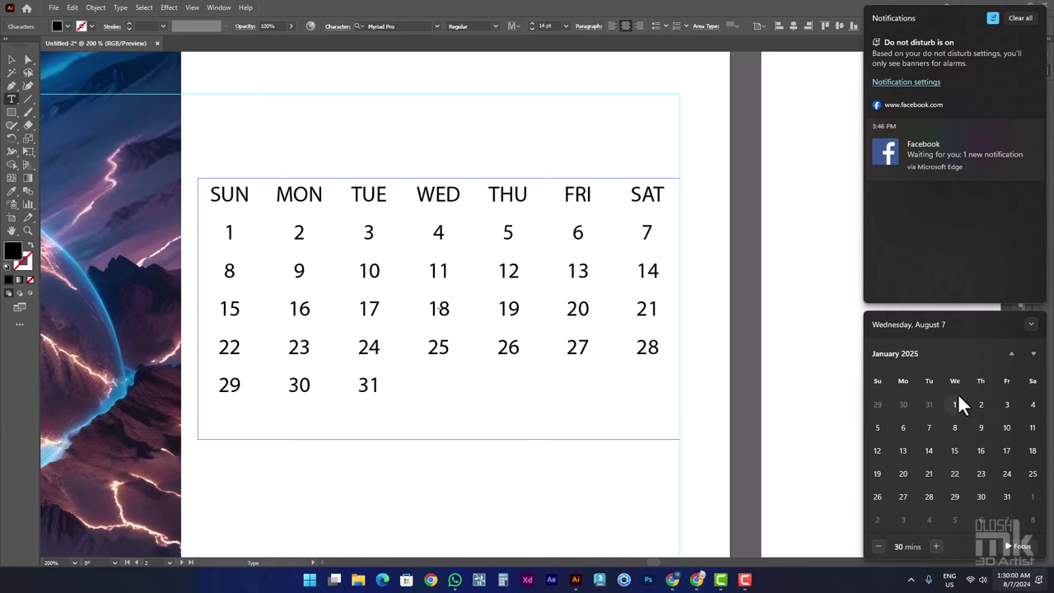
# - Insert tabs before date 1 so the month starts under WED
pyautogui.click(239, 242)
pyautogui.press('Tab')
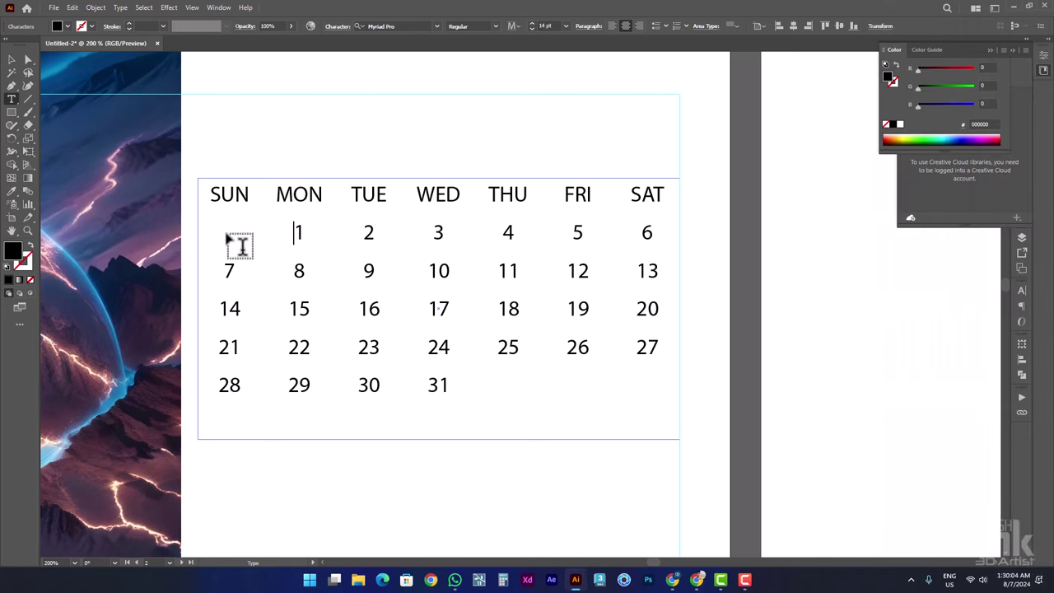
pyautogui.press('Tab')
pyautogui.press('Tab')
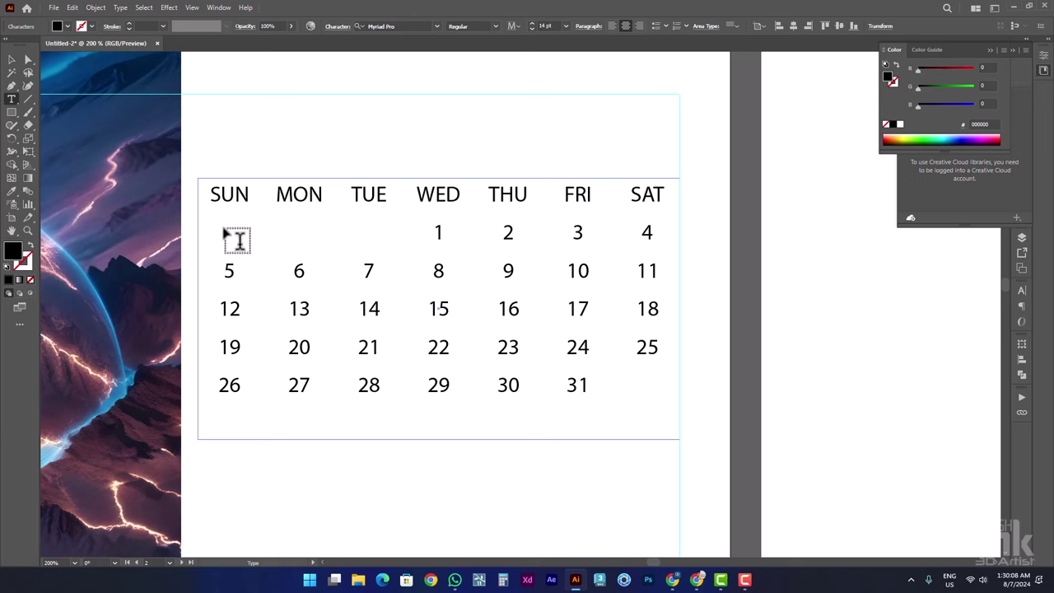
pyautogui.click(13, 60)
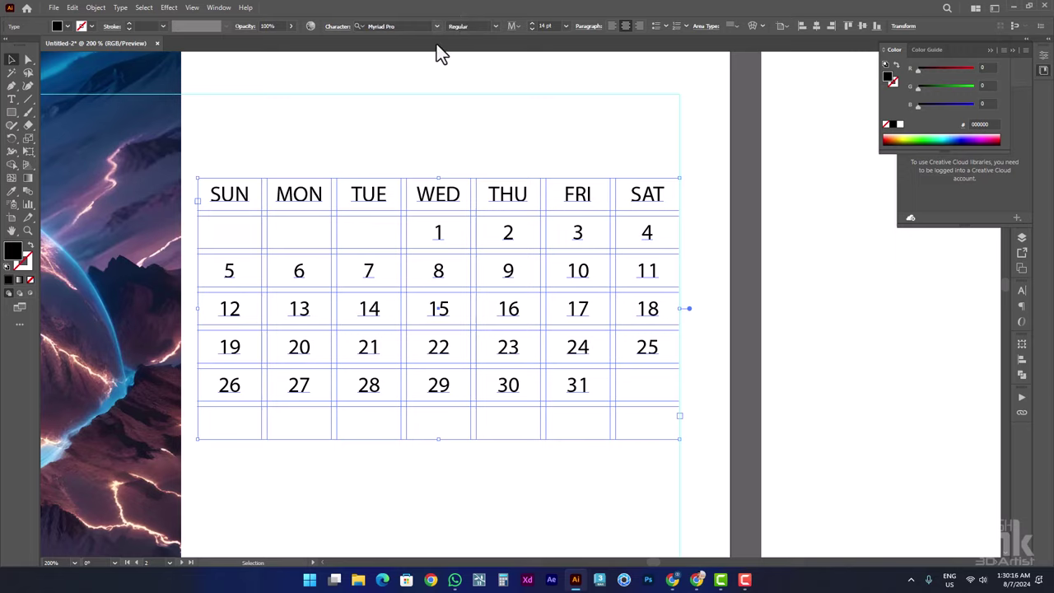
# - Apply Acumin Variable Concept and make the weekday names ExtraCondensed Semibold
pyautogui.hscroll(-5, 480, 343)
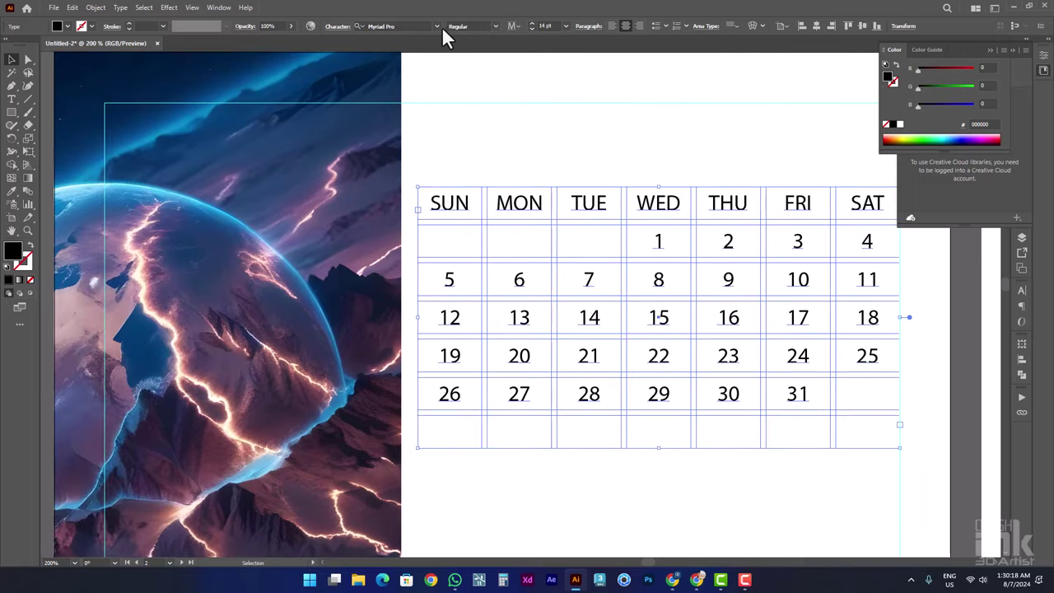
pyautogui.click(437, 26)
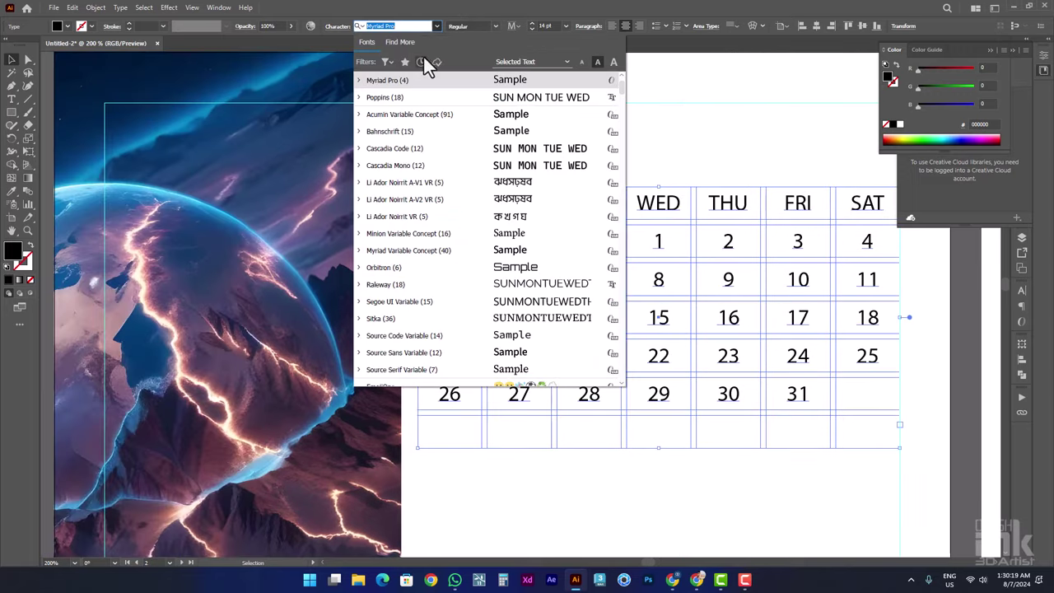
pyautogui.click(411, 119)
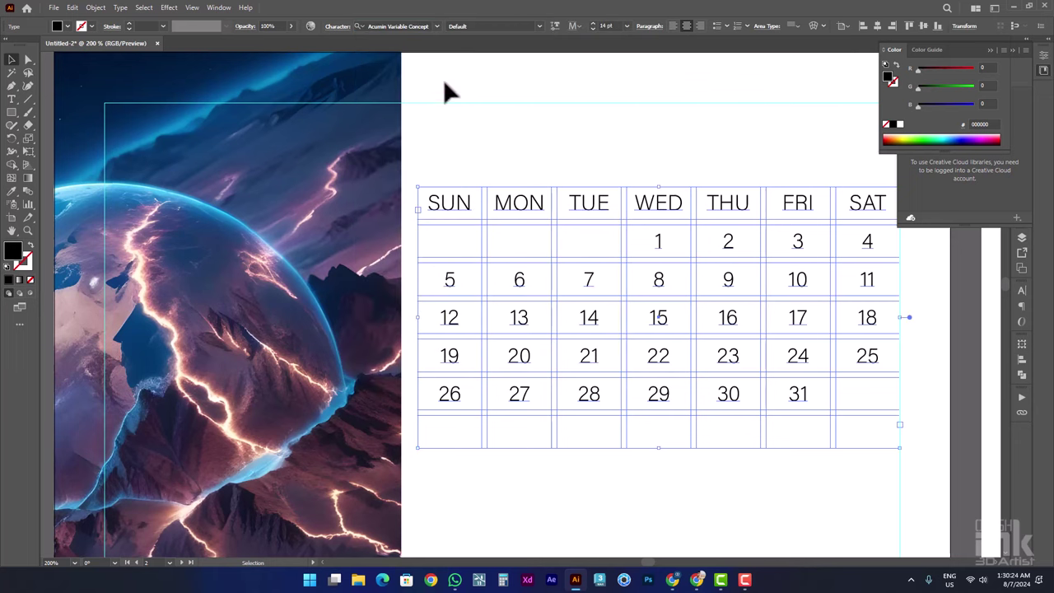
pyautogui.click(539, 28)
pyautogui.doubleClick(434, 210)
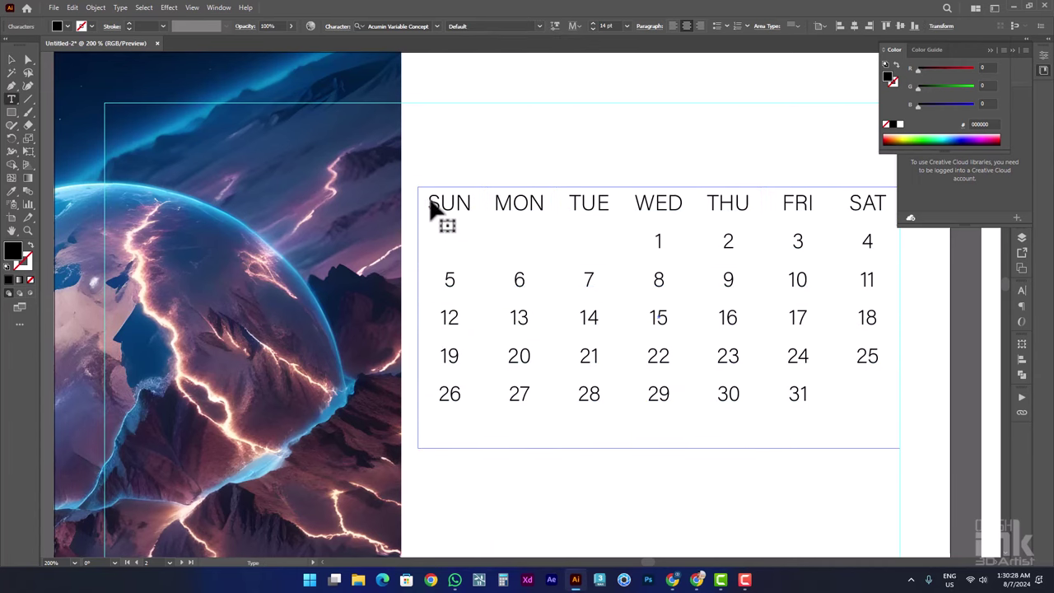
pyautogui.moveTo(431, 202); pyautogui.dragTo(920, 202)
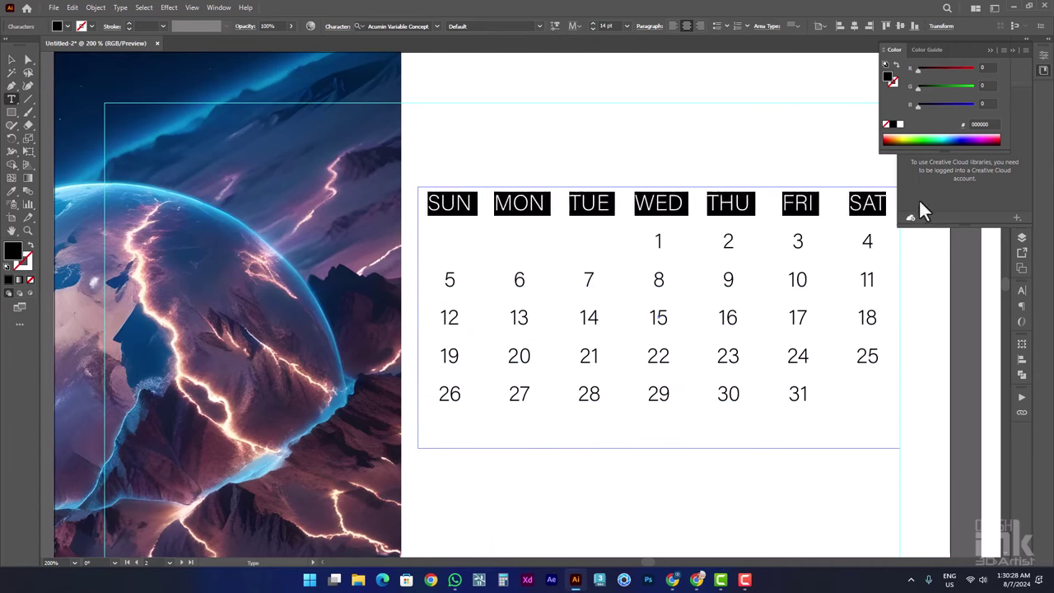
pyautogui.click(538, 26)
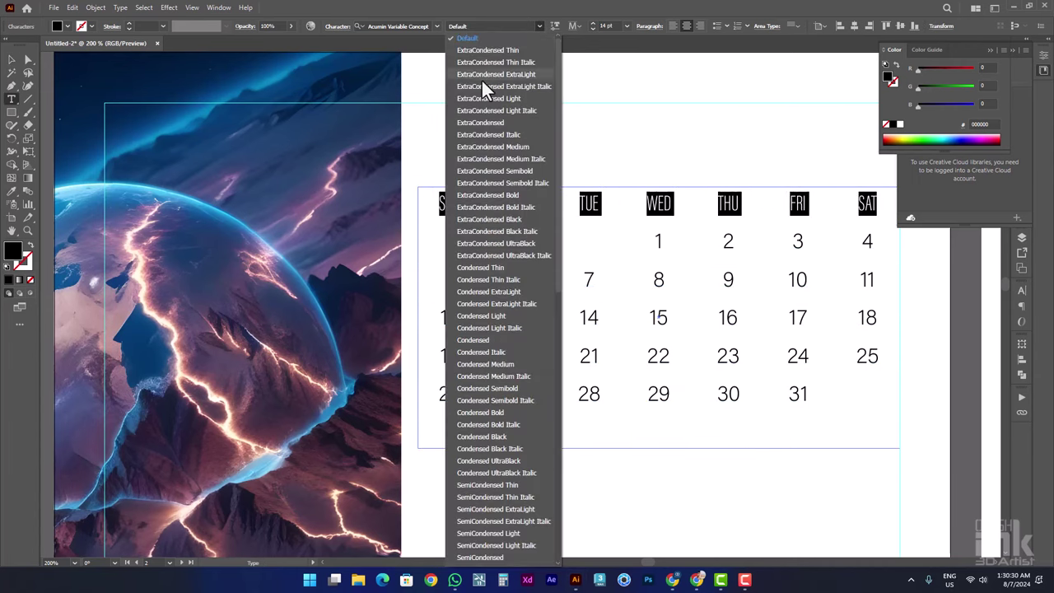
pyautogui.click(498, 171)
# - Make the date numbers ExtraCondensed Light, then zoom out to the whole page
pyautogui.moveTo(649, 239)
pyautogui.mouseDown()
pyautogui.moveTo(856, 322)
pyautogui.moveTo(988, 423)
pyautogui.mouseUp()
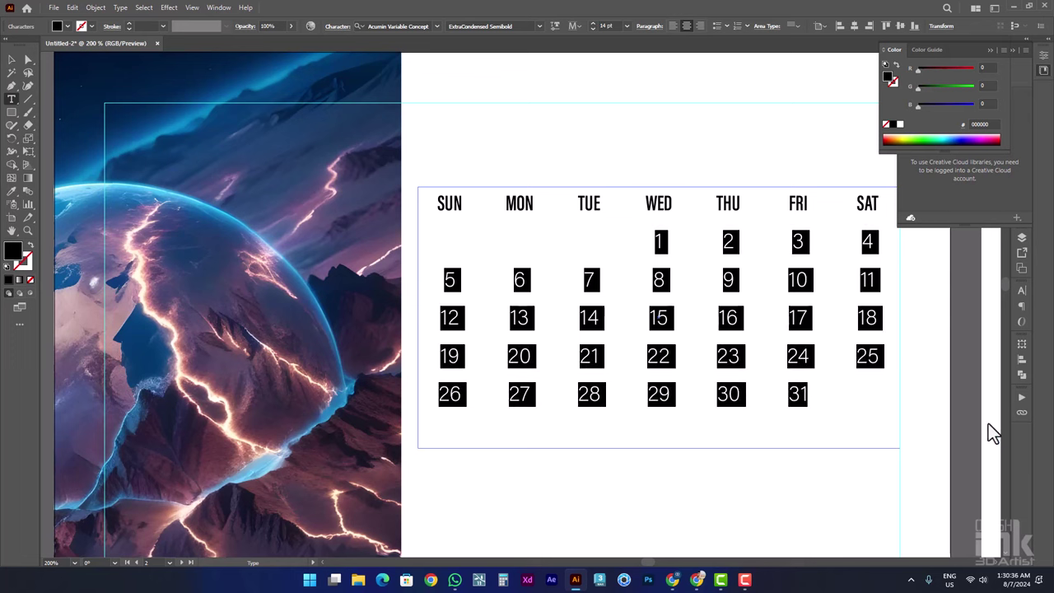
pyautogui.click(540, 29)
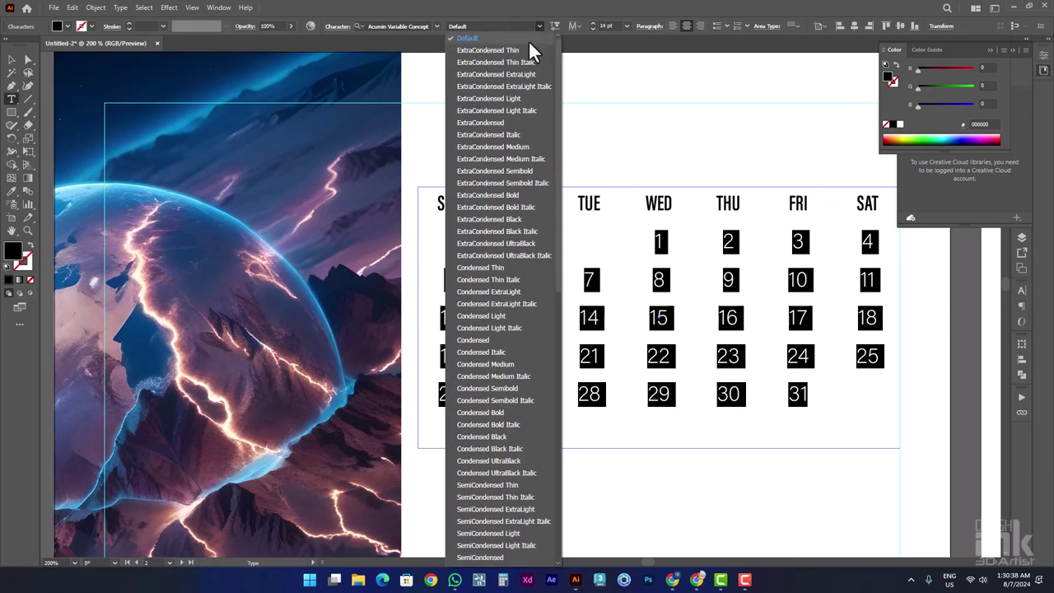
pyautogui.click(495, 99)
pyautogui.hotkey('ctrl', 'shift', 'a')
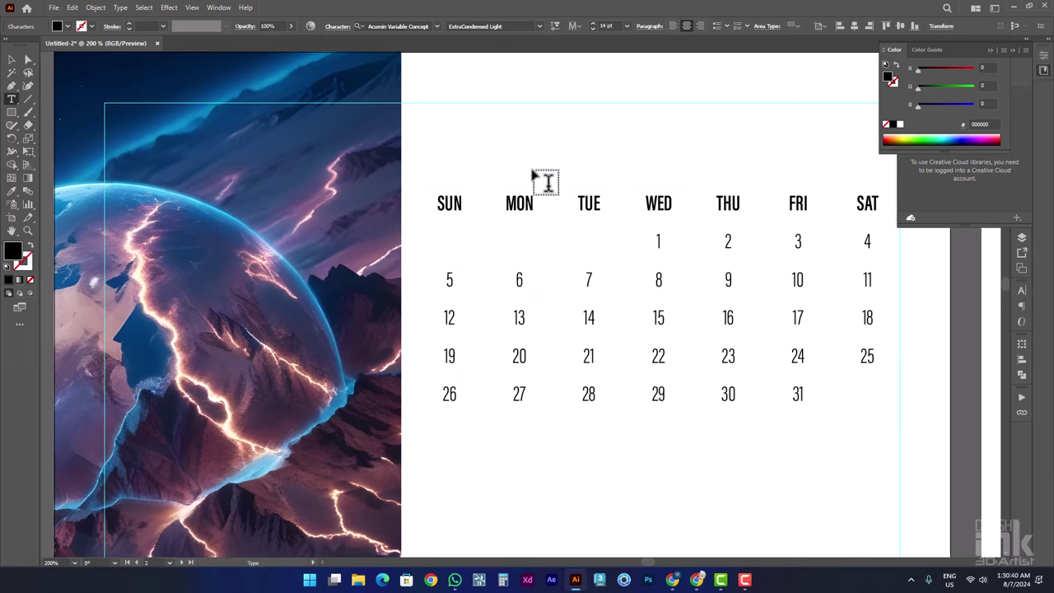
pyautogui.click(12, 60)
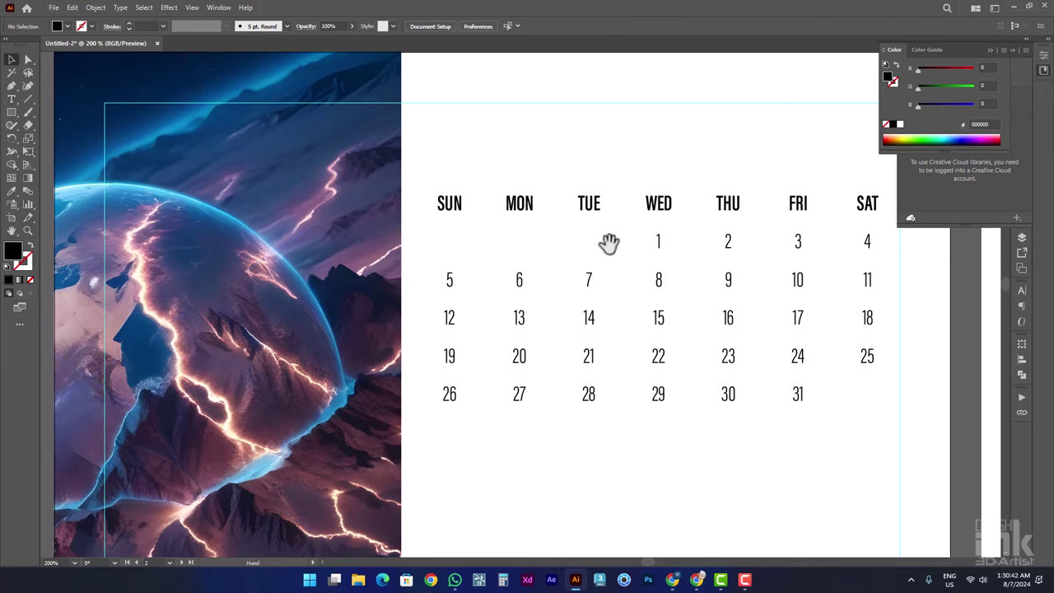
pyautogui.moveTo(607, 240); pyautogui.dragTo(527, 228)
pyautogui.hotkey('ctrl', '-')
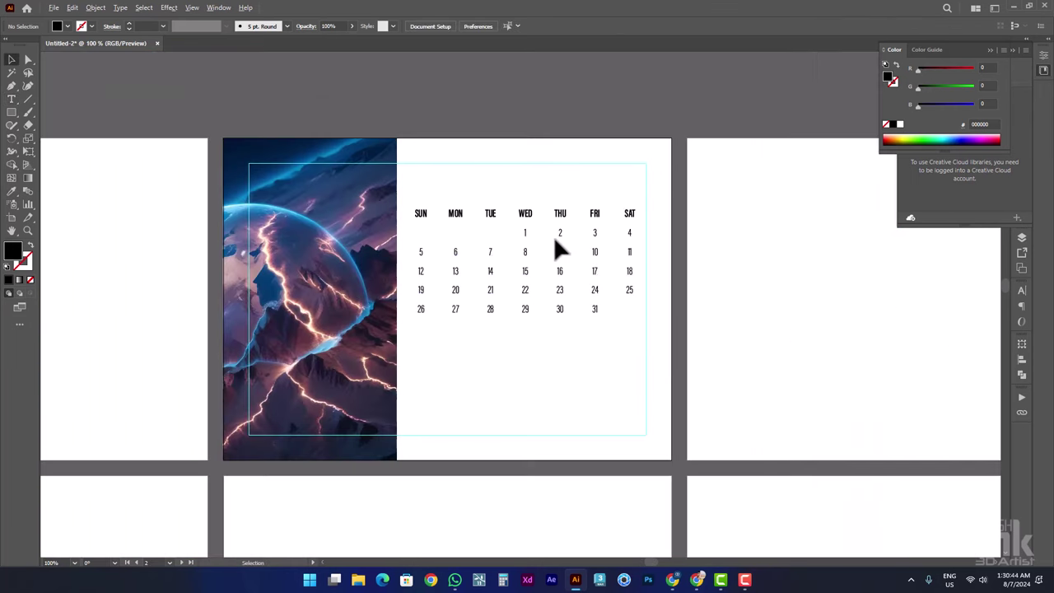
# - Draw a rectangle bar across the weekday header row
pyautogui.scroll(2, 553, 236)
pyautogui.click(12, 113)
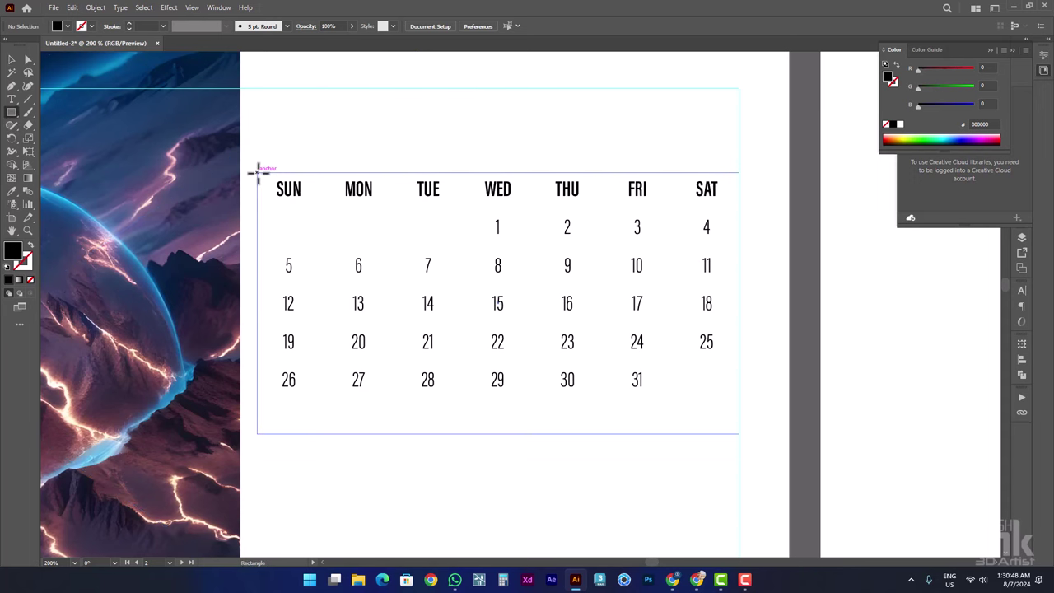
pyautogui.moveTo(258, 172); pyautogui.dragTo(740, 205)
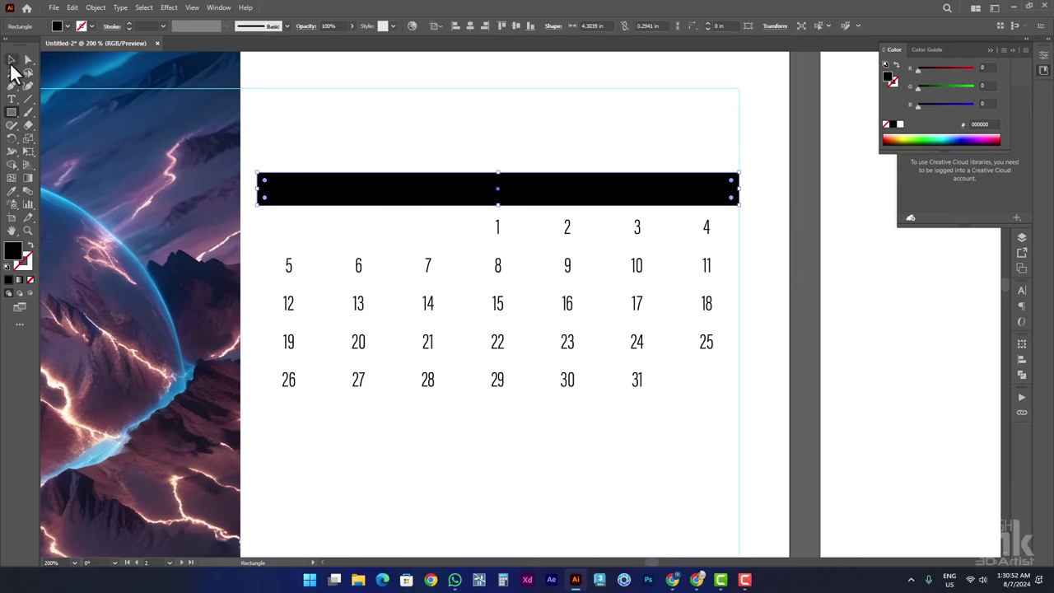
pyautogui.click(12, 59)
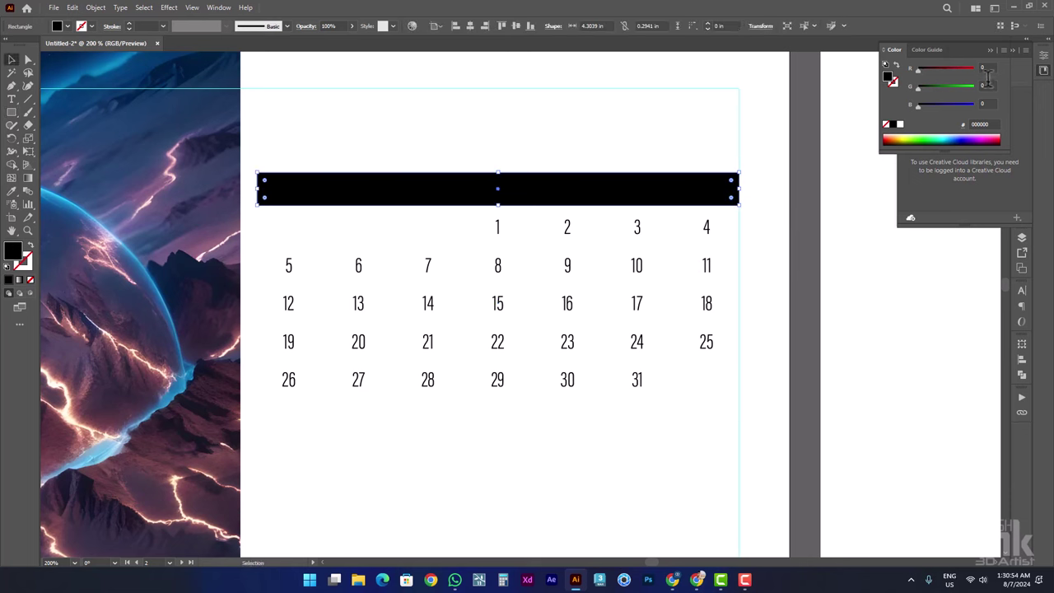
pyautogui.click(991, 241)
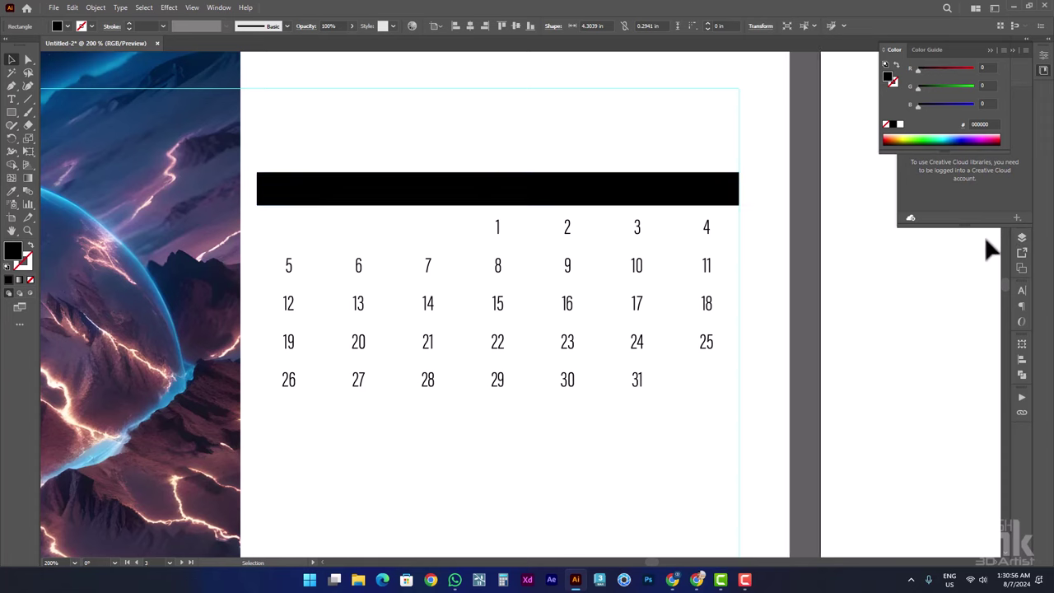
pyautogui.click(1013, 52)
# - Fill the header bar blue and send it behind the day names
pyautogui.click(698, 204)
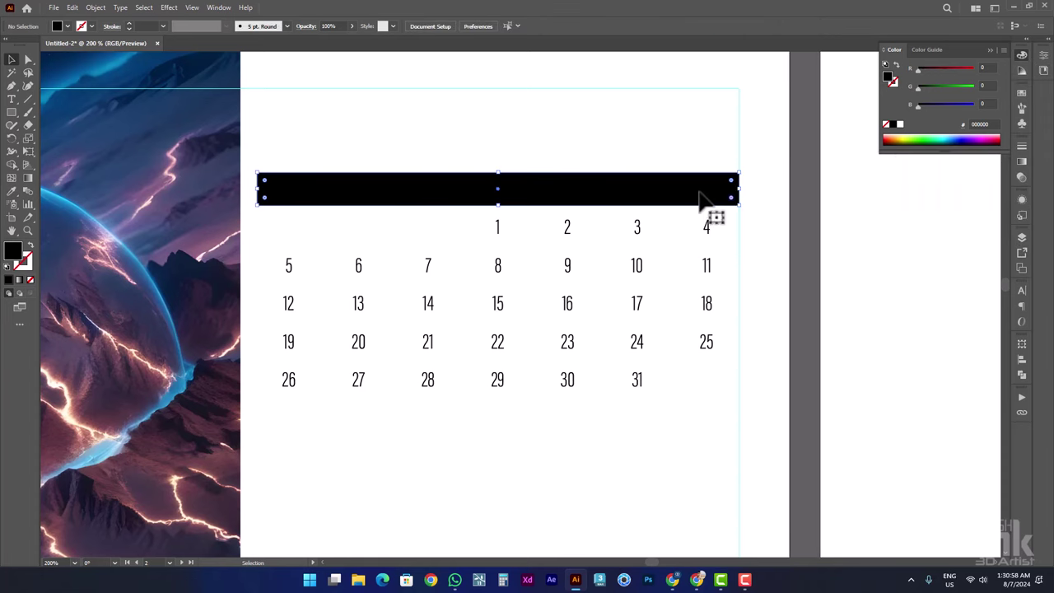
pyautogui.click(1022, 94)
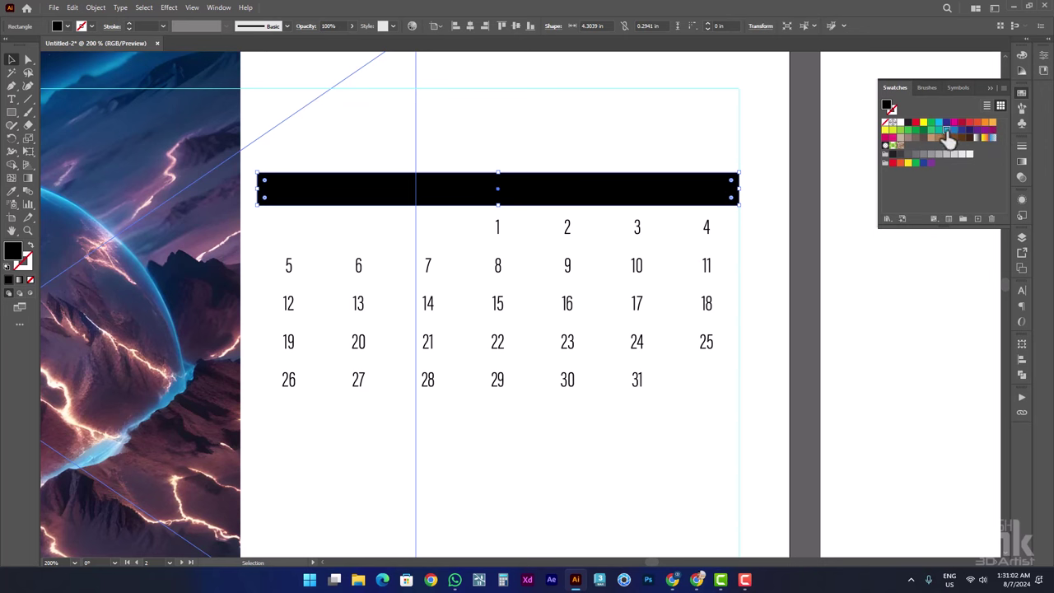
pyautogui.click(946, 130)
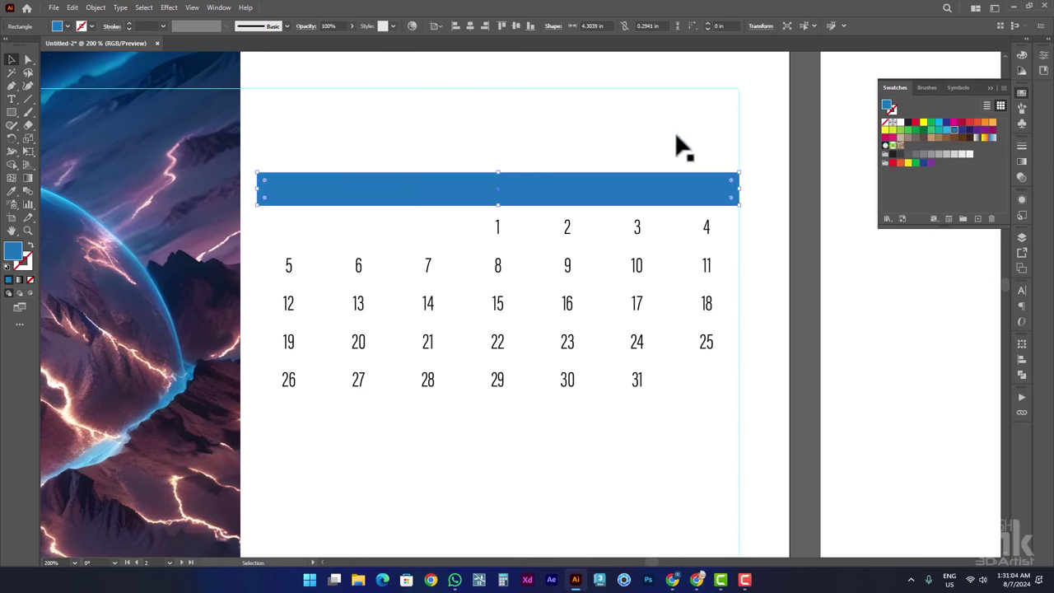
pyautogui.rightClick(618, 196)
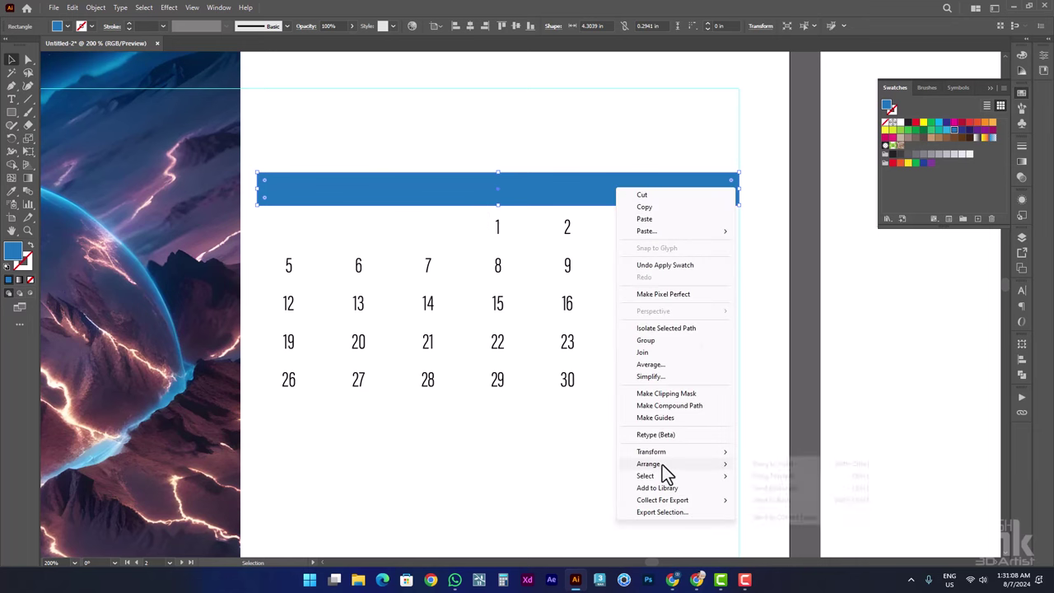
pyautogui.click(772, 499)
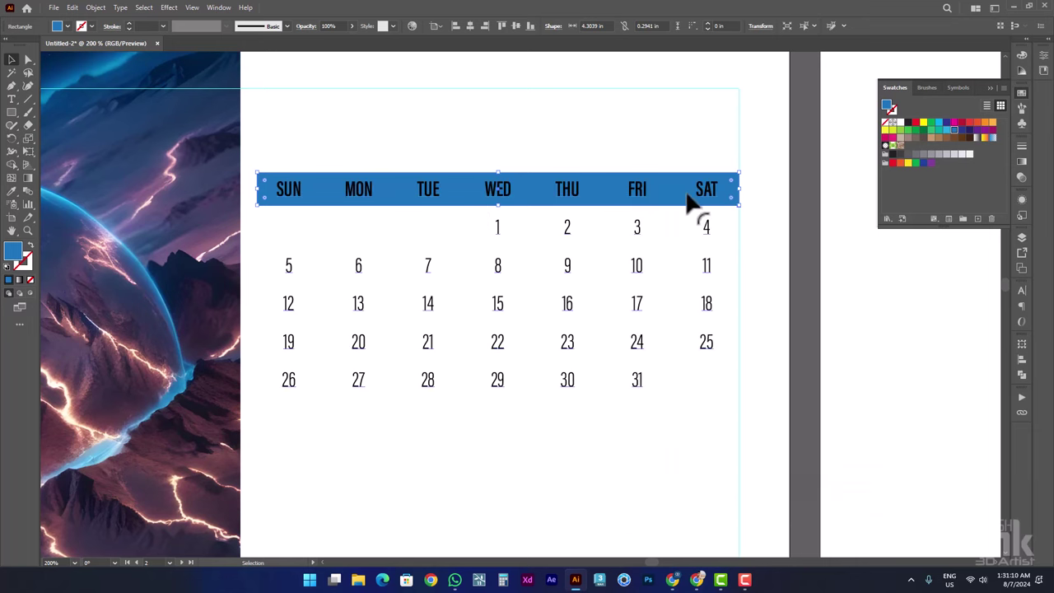
pyautogui.scroll(2, 688, 199)
# - Zoom in and compare the blue header bar against the SAT label, nudging its edge
pyautogui.click(647, 128)
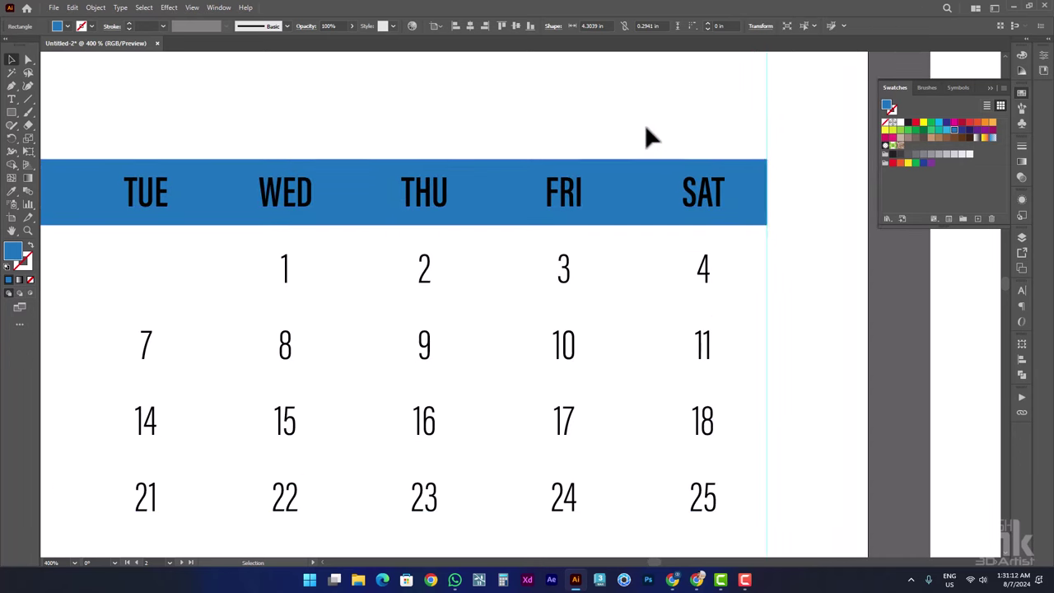
pyautogui.scroll(3, 733, 173)
pyautogui.scroll(3, 708, 202)
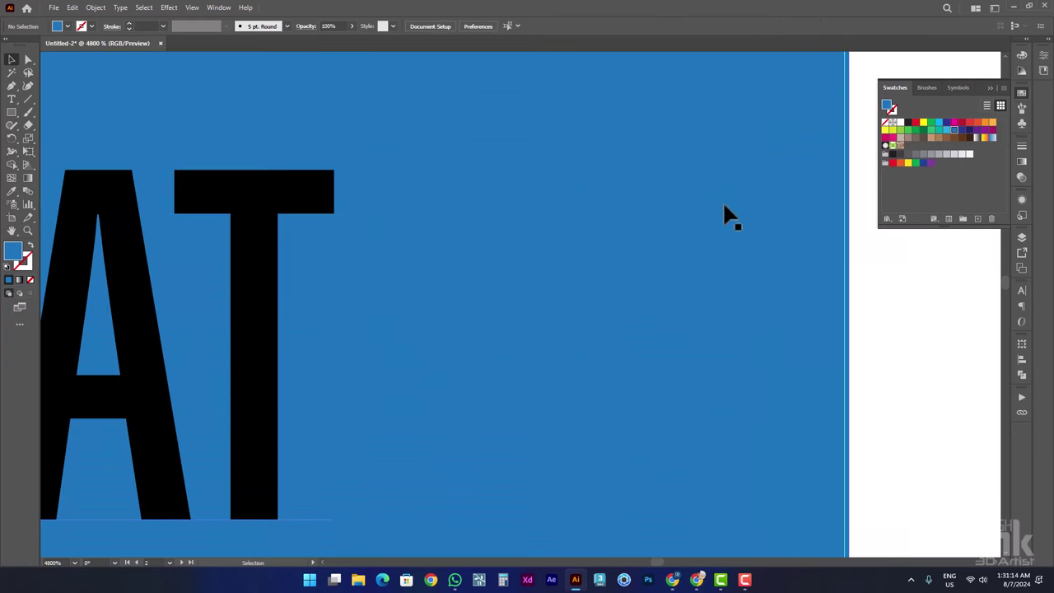
pyautogui.click(724, 211)
pyautogui.scroll(-2, 852, 288)
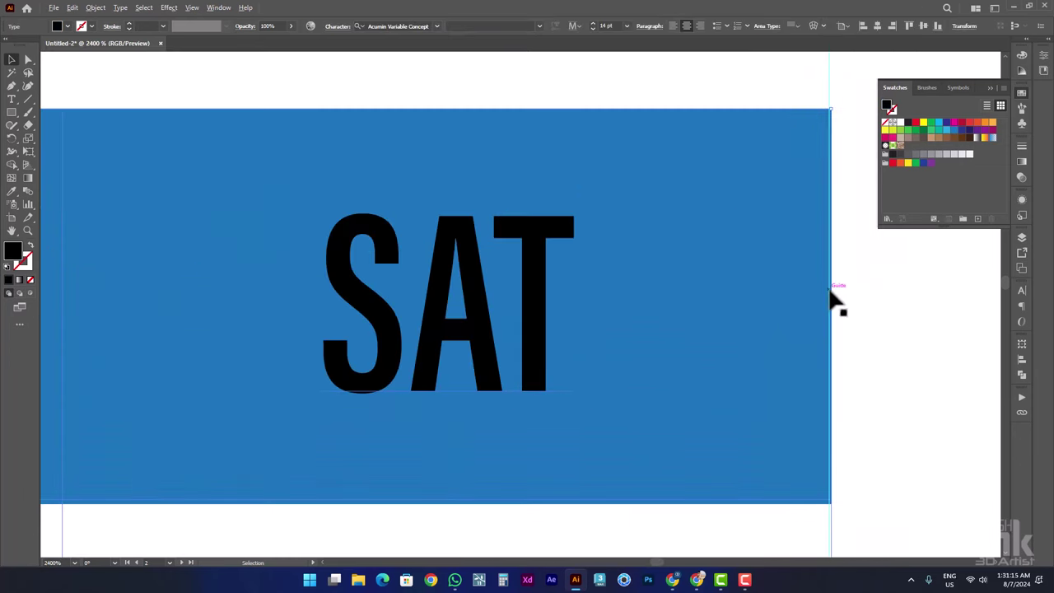
pyautogui.click(792, 144)
pyautogui.moveTo(830, 307); pyautogui.dragTo(829, 308)
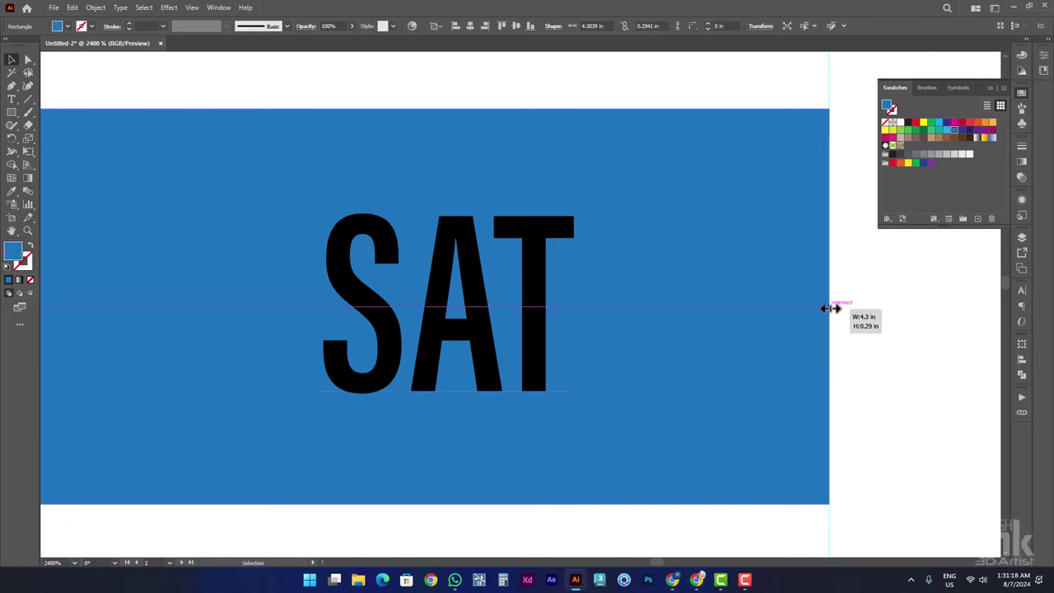
pyautogui.click(761, 258)
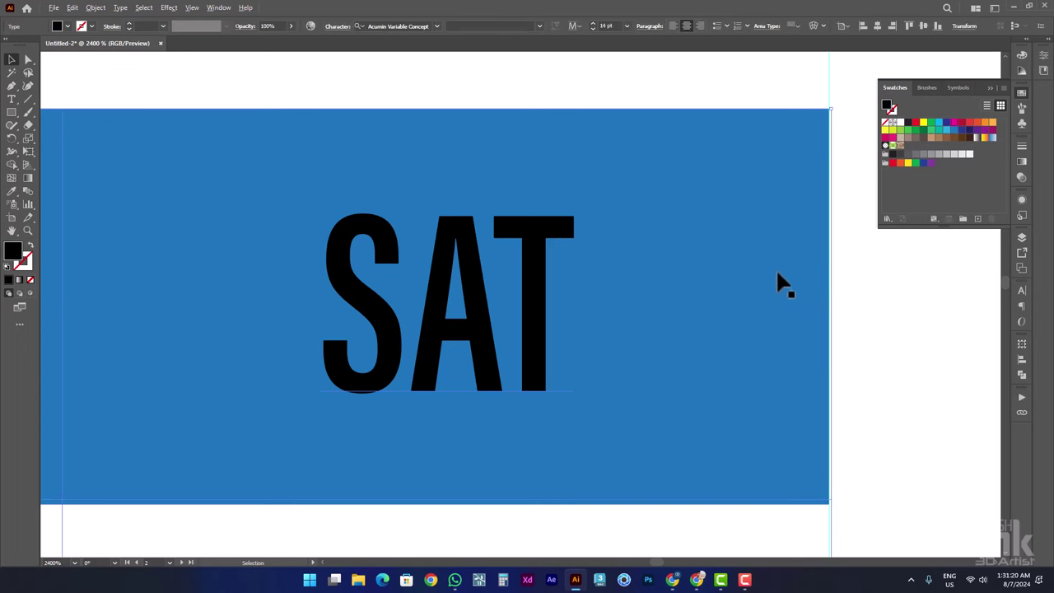
pyautogui.click(787, 280)
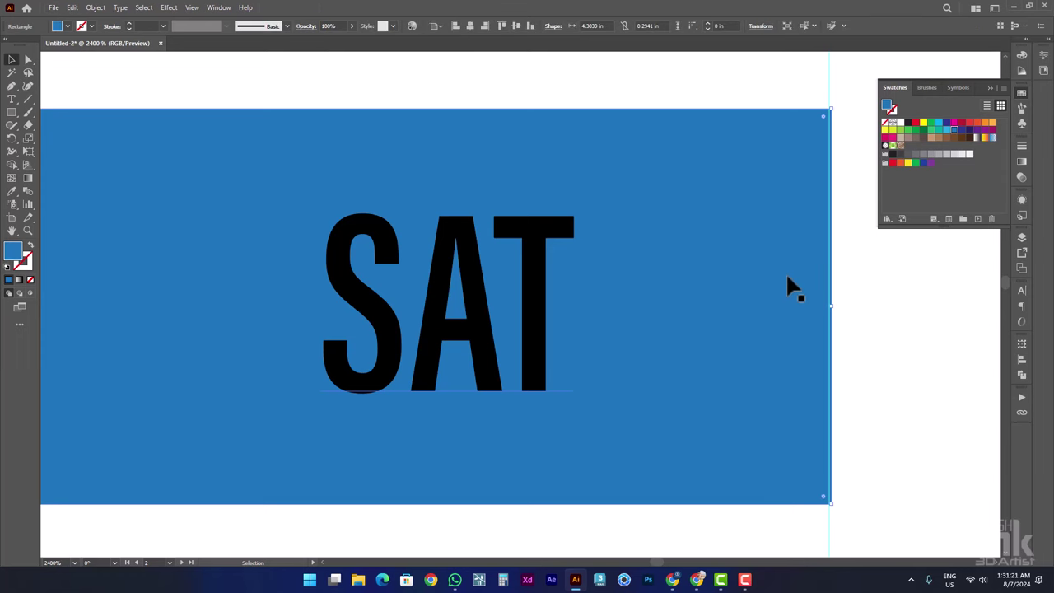
pyautogui.click(852, 290)
pyautogui.click(731, 298)
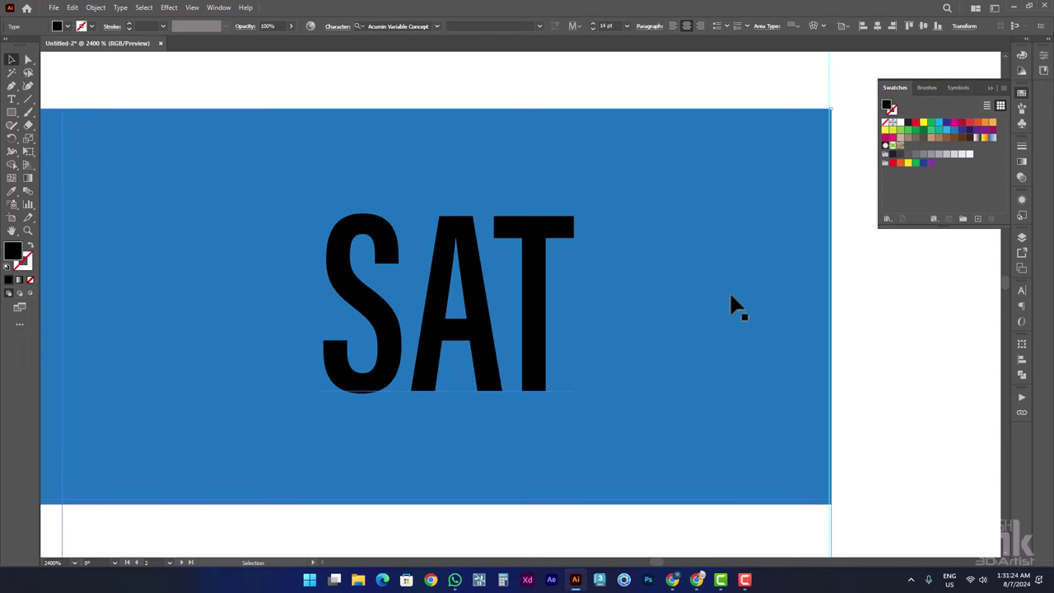
pyautogui.hotkey('ctrl', '-')
pyautogui.hotkey('ctrl', '-')
pyautogui.hotkey('ctrl', '-')
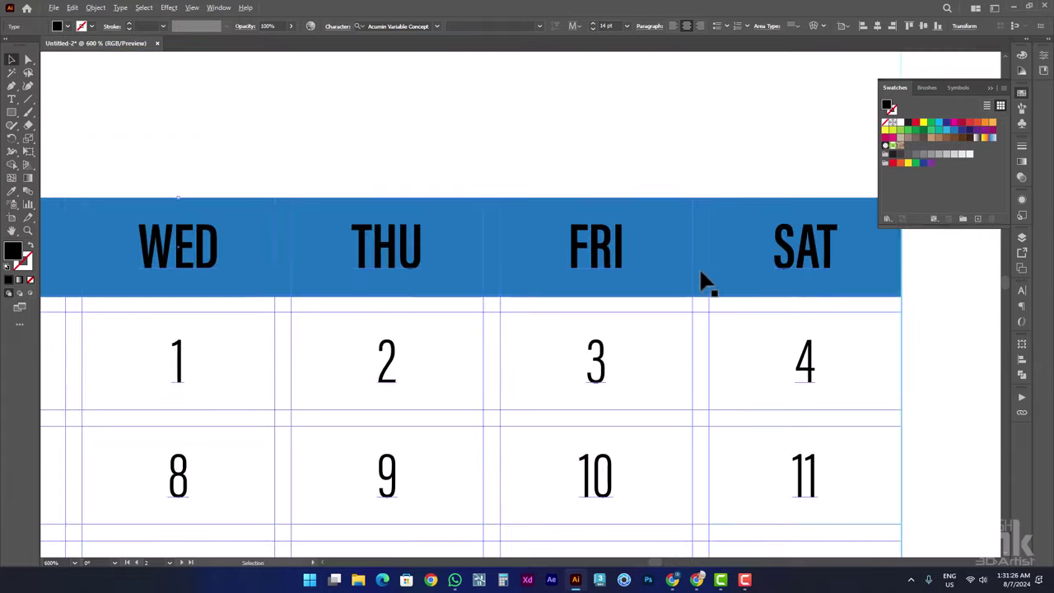
pyautogui.scroll(2, 305, 209)
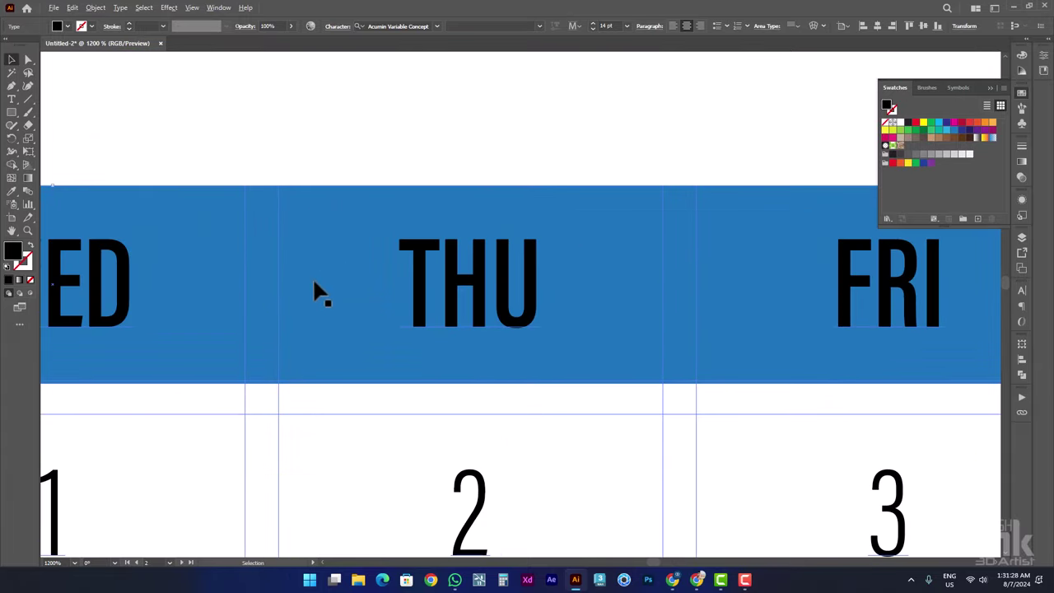
# - Raise the blue bar's bottom edge until the bar is 0.29 in tall
pyautogui.click(320, 360)
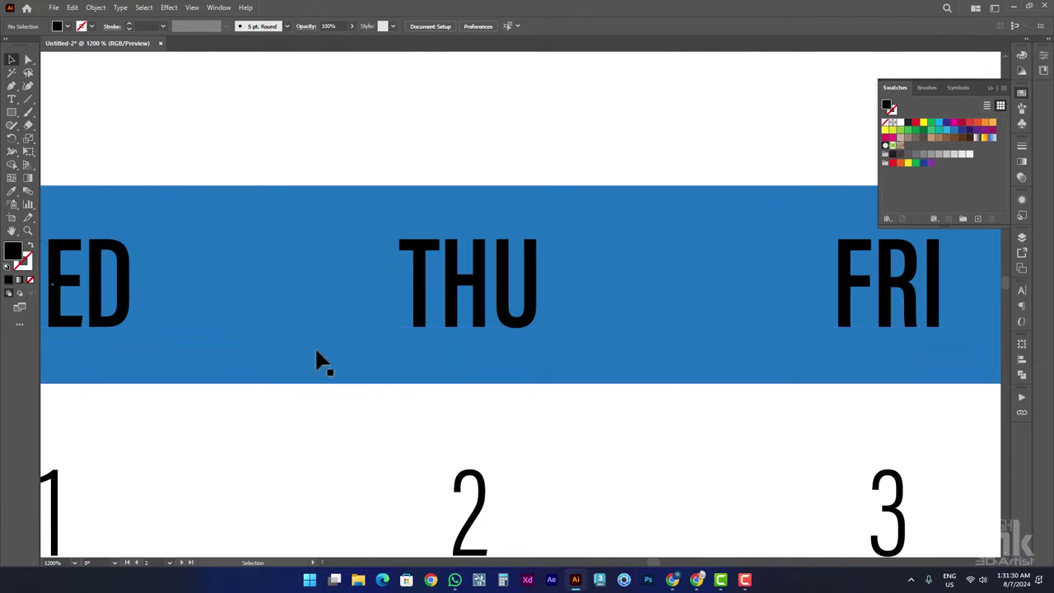
pyautogui.moveTo(151, 357); pyautogui.dragTo(531, 317)
pyautogui.scroll(1, 532, 317)
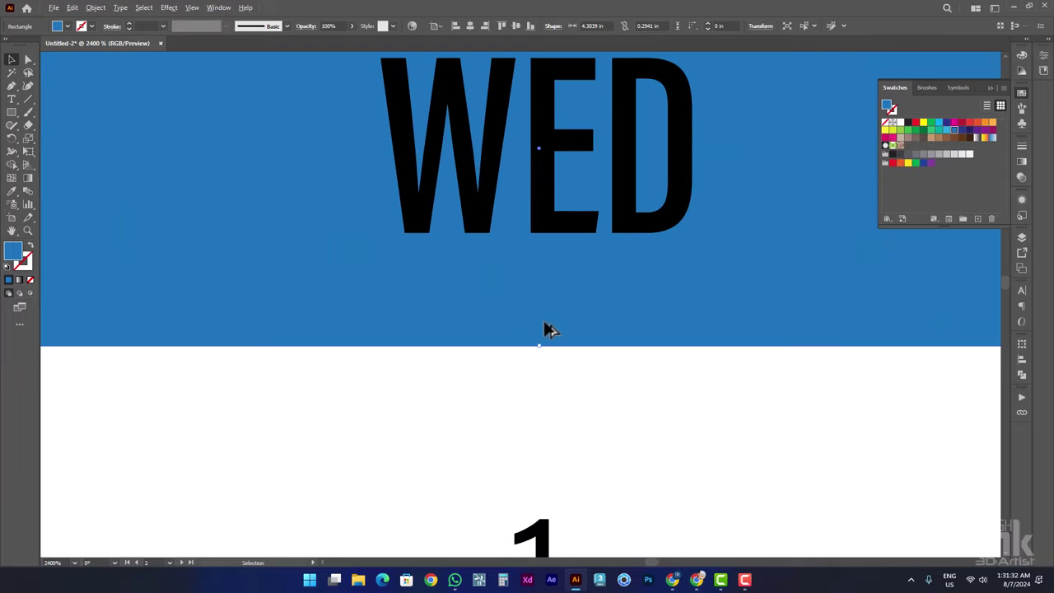
pyautogui.scroll(1, 547, 328)
pyautogui.moveTo(513, 363); pyautogui.dragTo(517, 355)
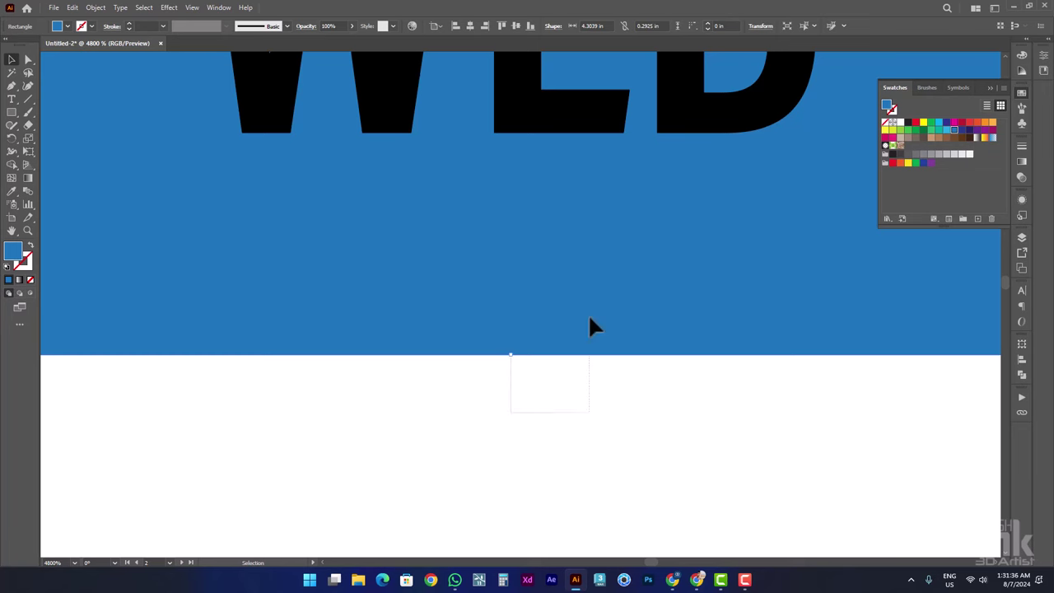
pyautogui.scroll(-2, 567, 354)
pyautogui.hotkey('ctrl', 'a')
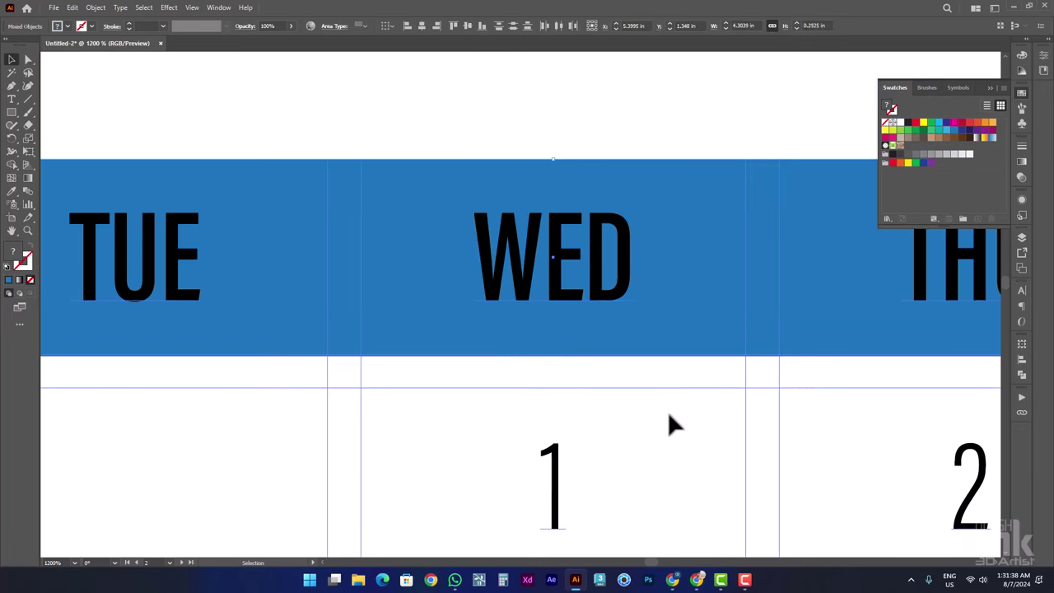
pyautogui.scroll(1, 626, 368)
pyautogui.click(599, 384)
pyautogui.click(545, 342)
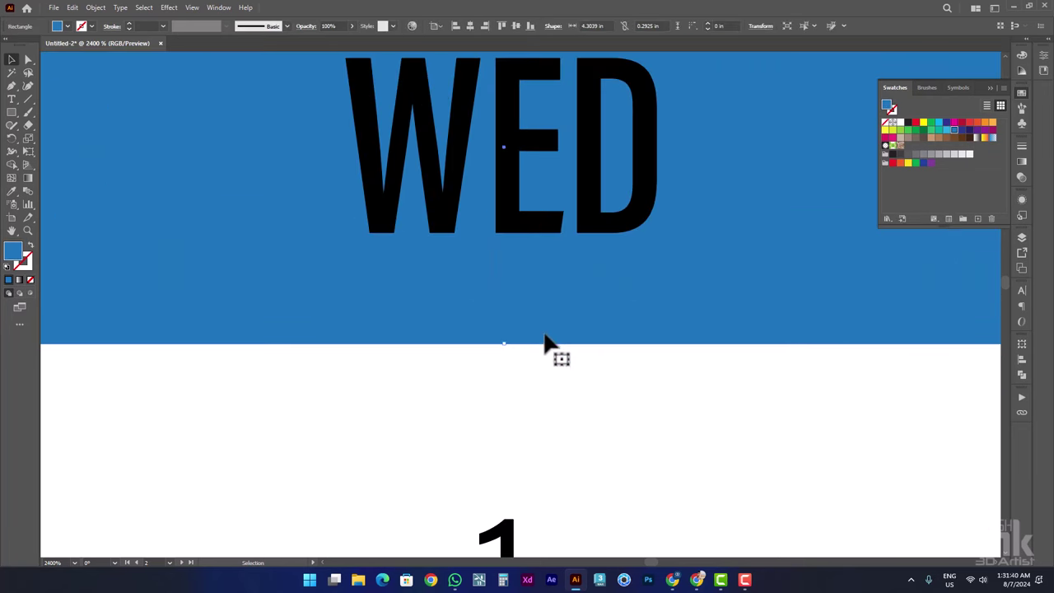
pyautogui.moveTo(504, 343); pyautogui.dragTo(504, 341)
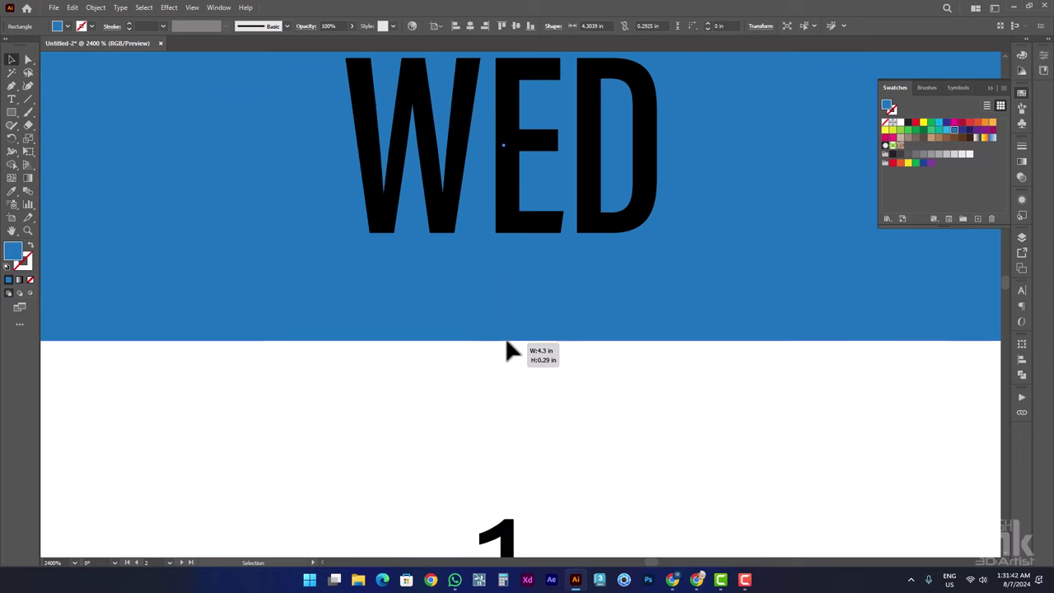
pyautogui.scroll(-5, 522, 247)
pyautogui.hotkey('ctrl', 'a')
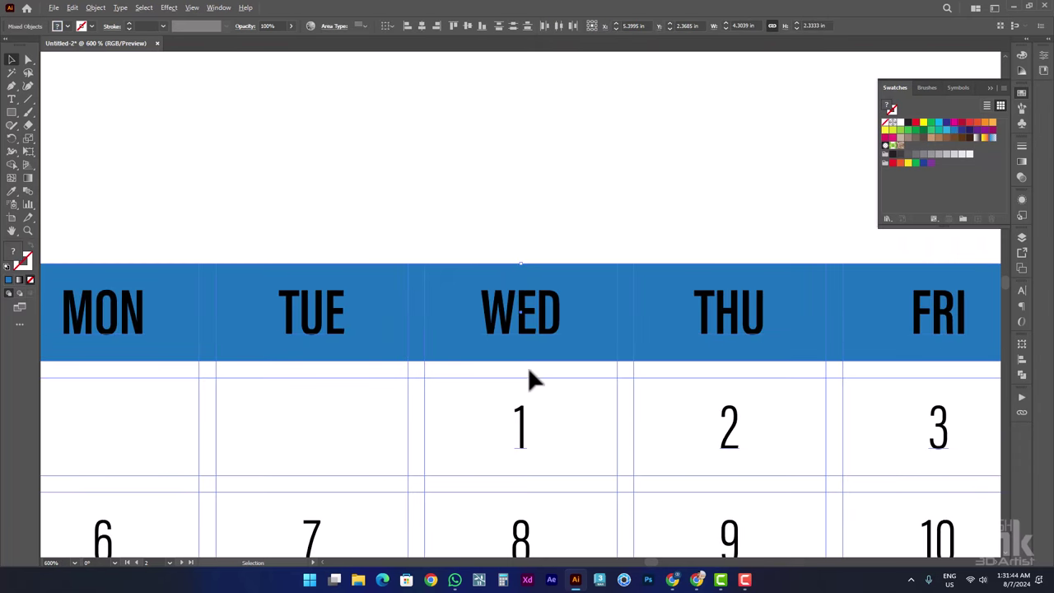
pyautogui.scroll(5, 534, 376)
pyautogui.scroll(-3, 529, 363)
pyautogui.scroll(-3, 530, 367)
# - Colour the seven SUN–SAT weekday names in the blue header white
pyautogui.click(620, 253)
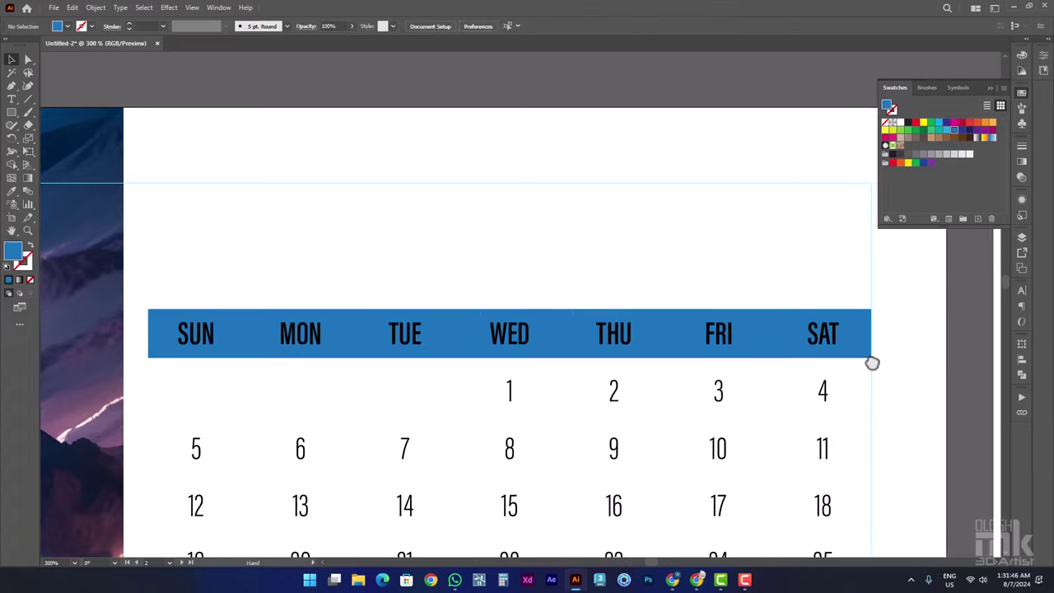
pyautogui.scroll(1, 731, 305)
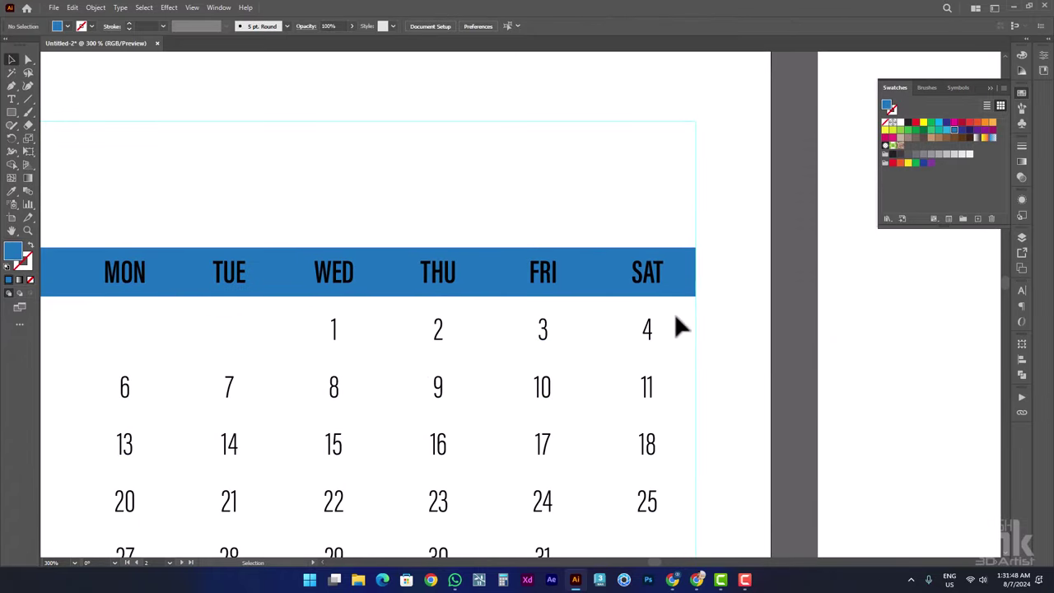
pyautogui.moveTo(675, 327); pyautogui.dragTo(791, 271)
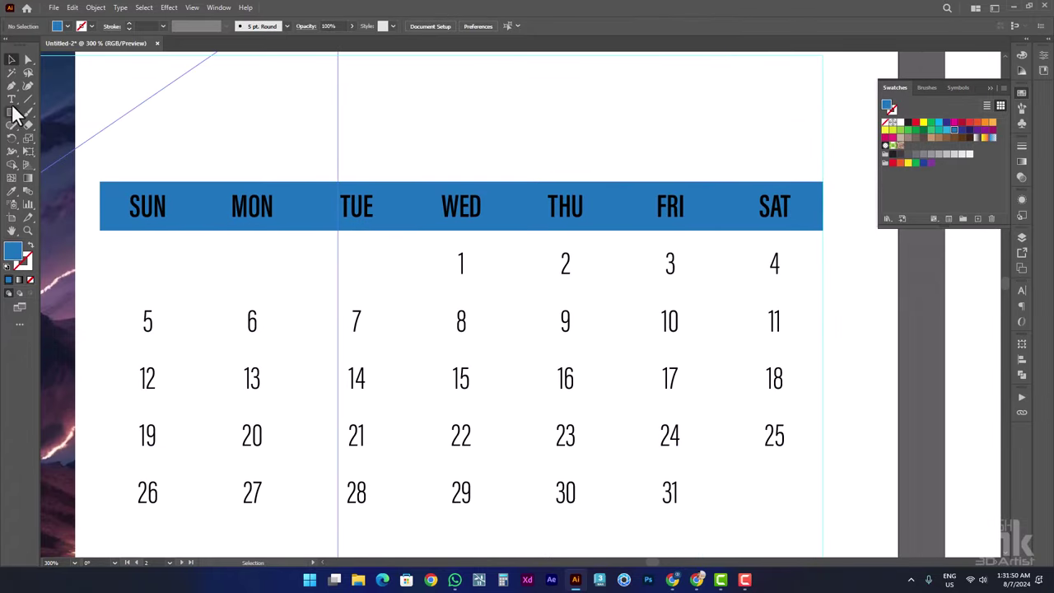
pyautogui.click(12, 101)
pyautogui.moveTo(129, 198); pyautogui.dragTo(820, 212)
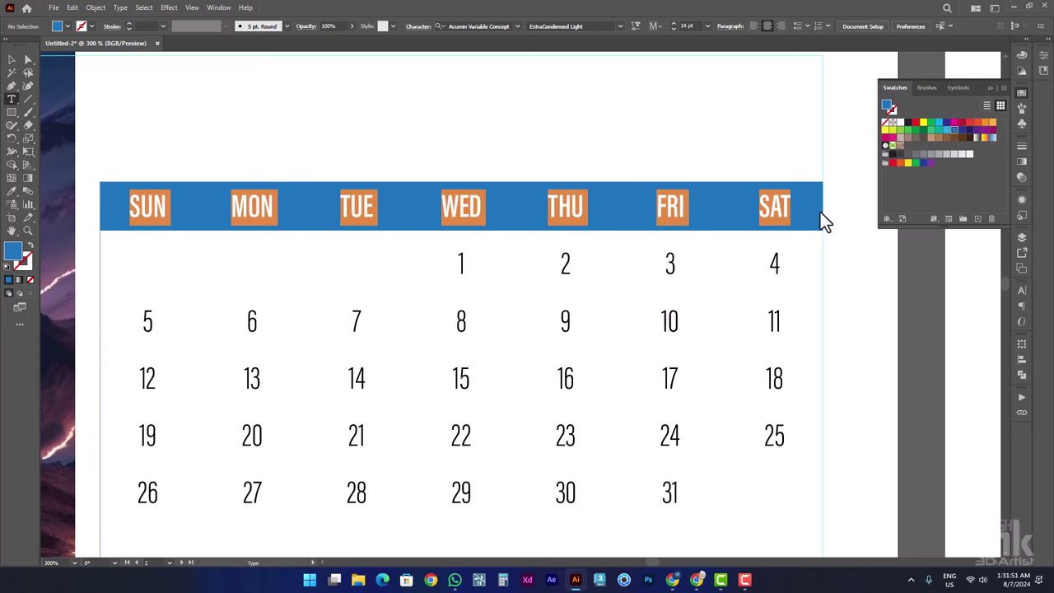
pyautogui.click(900, 123)
pyautogui.click(12, 61)
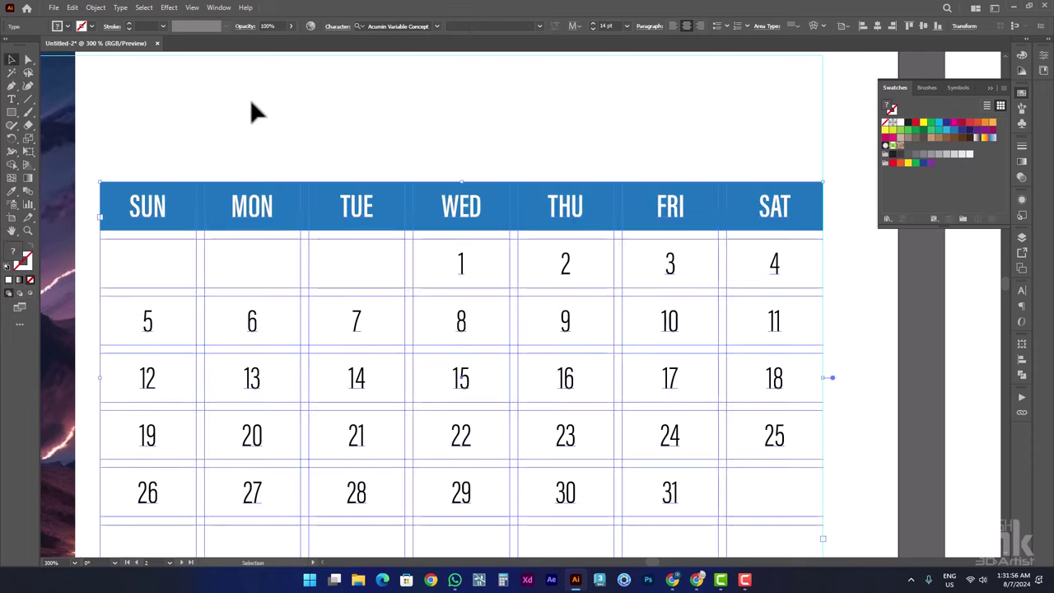
pyautogui.click(252, 111)
pyautogui.scroll(-1, 671, 189)
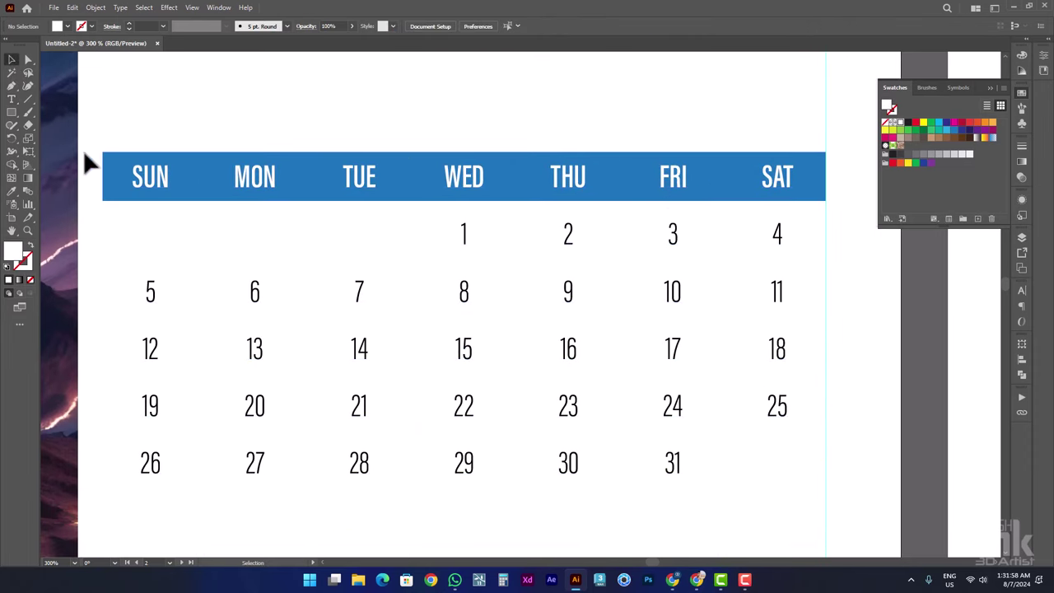
# - Alt-drag a copy of the blue header bar down beneath the 26–31 date row
pyautogui.click(11, 99)
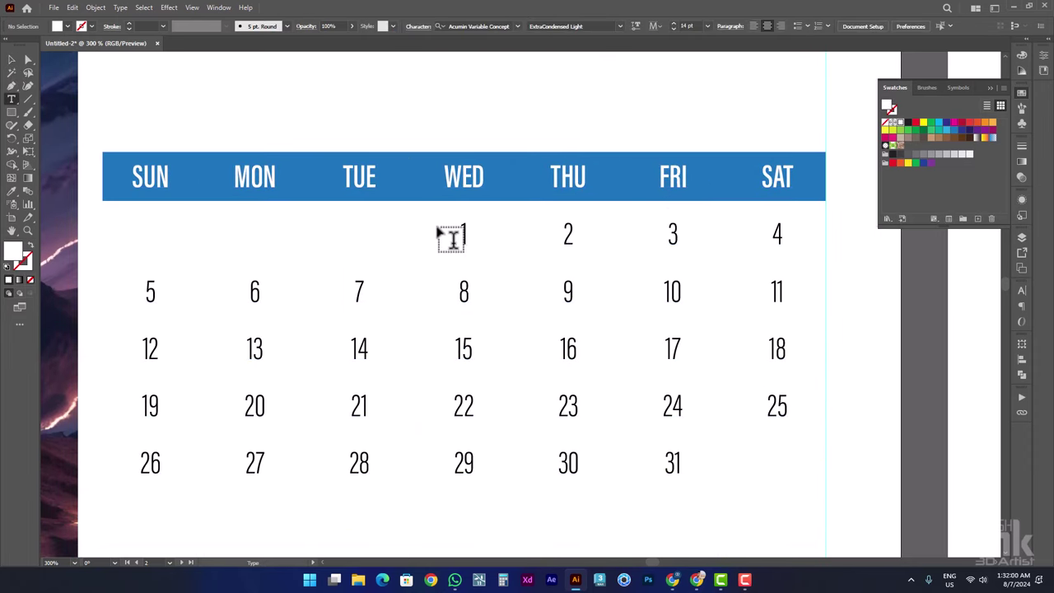
pyautogui.click(11, 60)
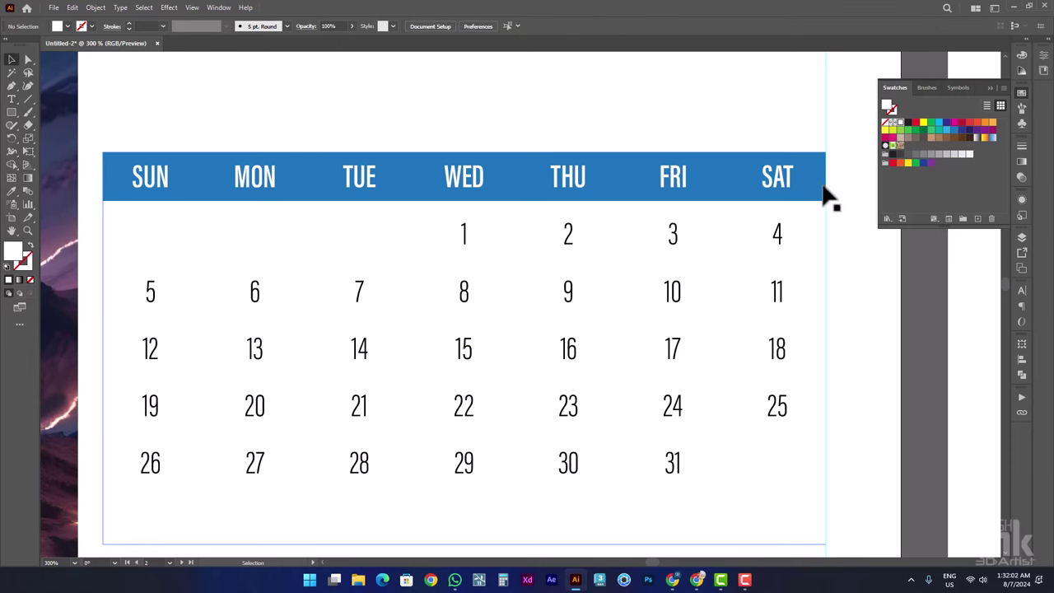
pyautogui.click(823, 195)
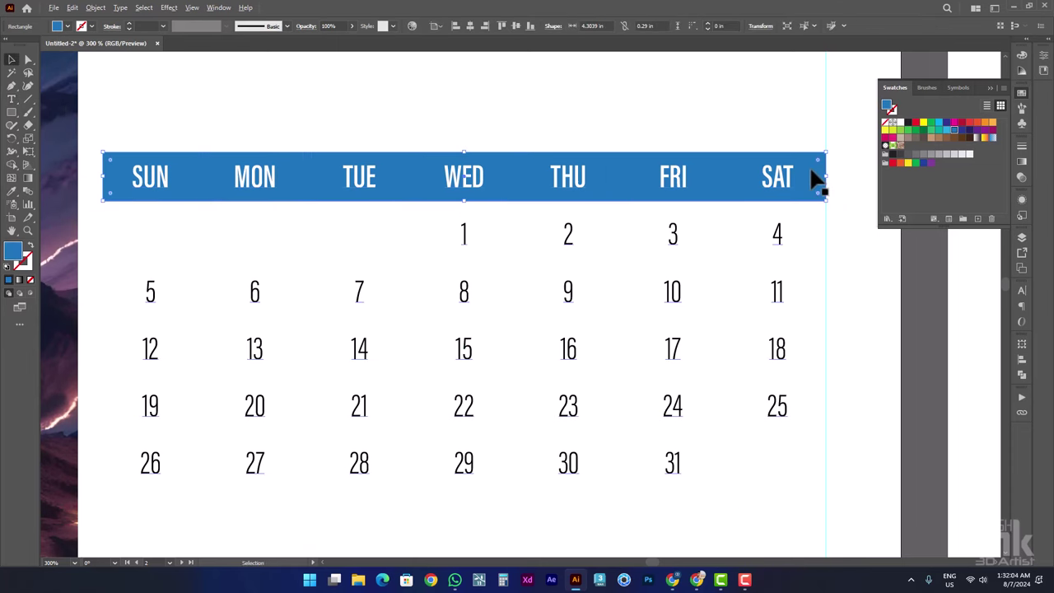
pyautogui.hotkey('ctrl', 'a')
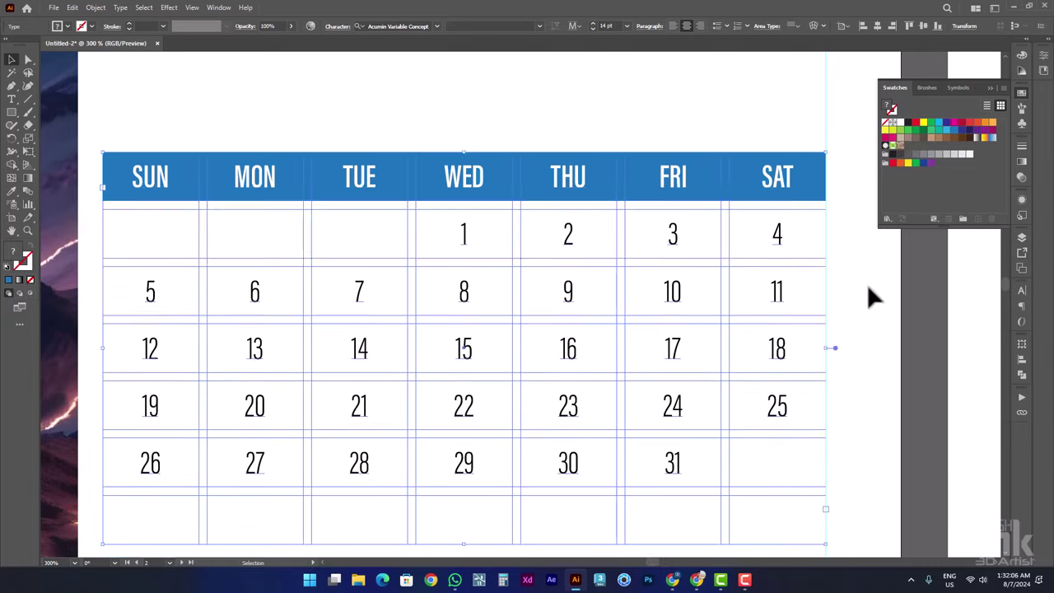
pyautogui.moveTo(873, 296); pyautogui.dragTo(746, 216)
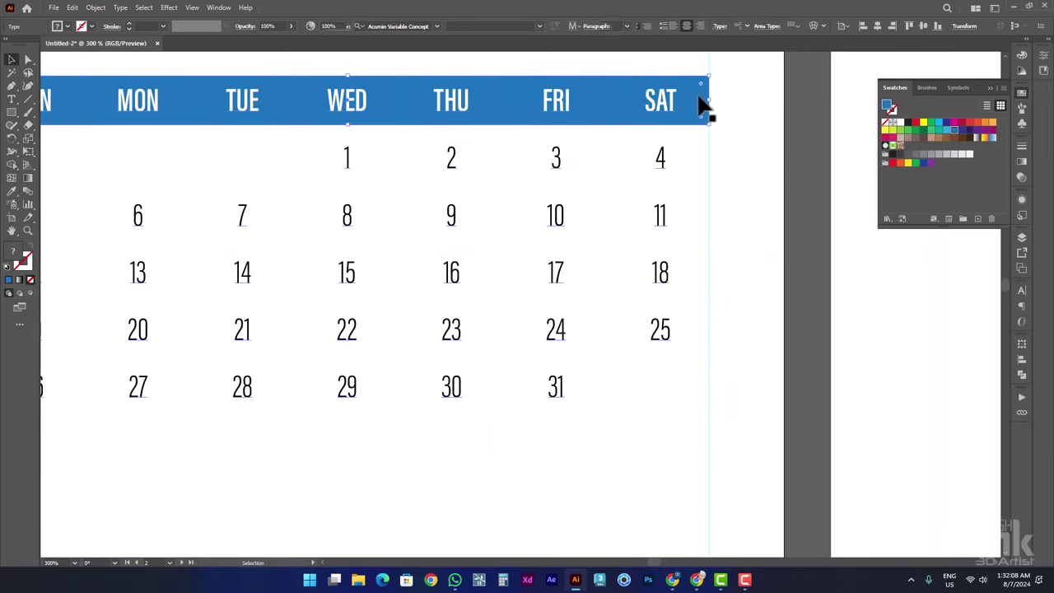
pyautogui.moveTo(700, 102); pyautogui.dragTo(739, 124)
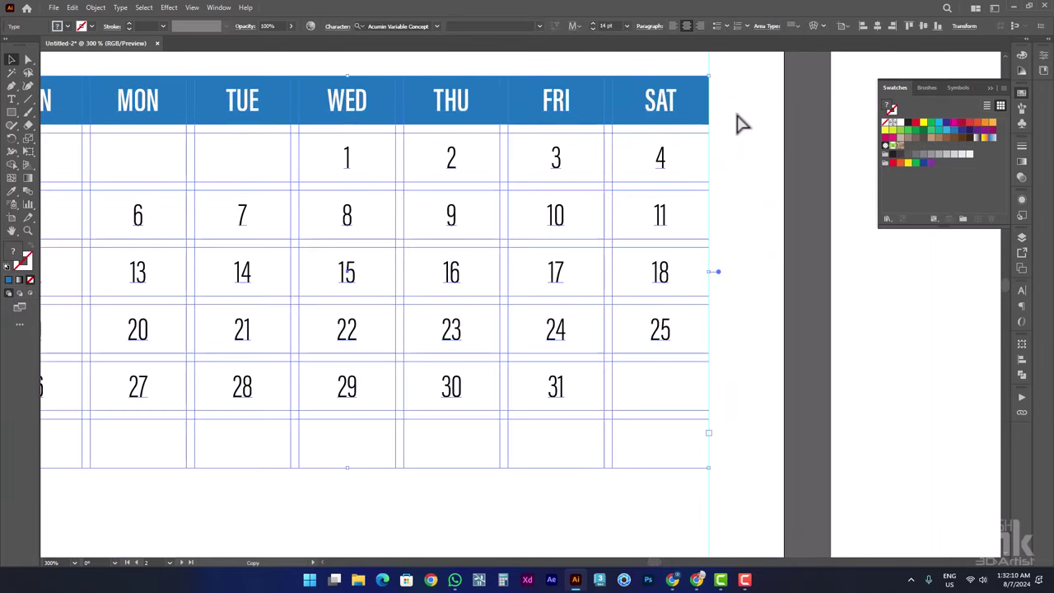
pyautogui.click(695, 101)
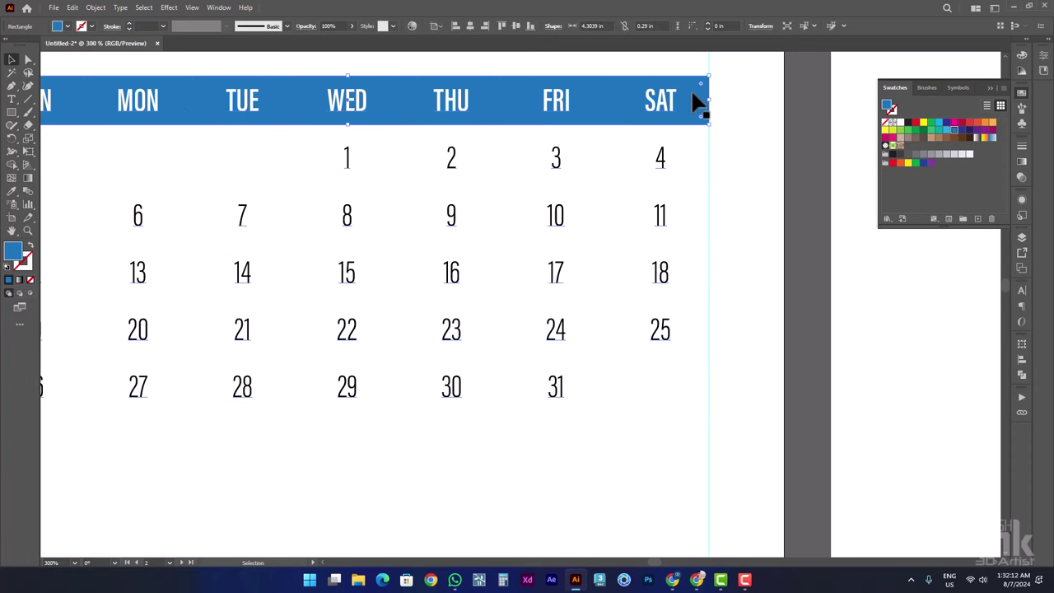
pyautogui.hotkey('ctrl', 'a')
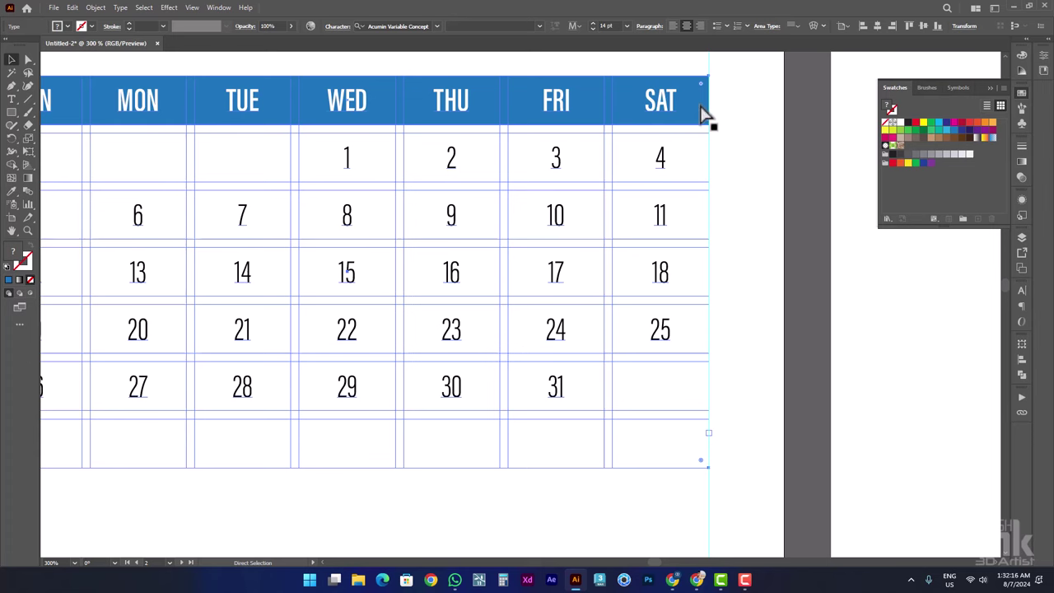
pyautogui.click(711, 118)
pyautogui.moveTo(704, 115); pyautogui.dragTo(705, 449)
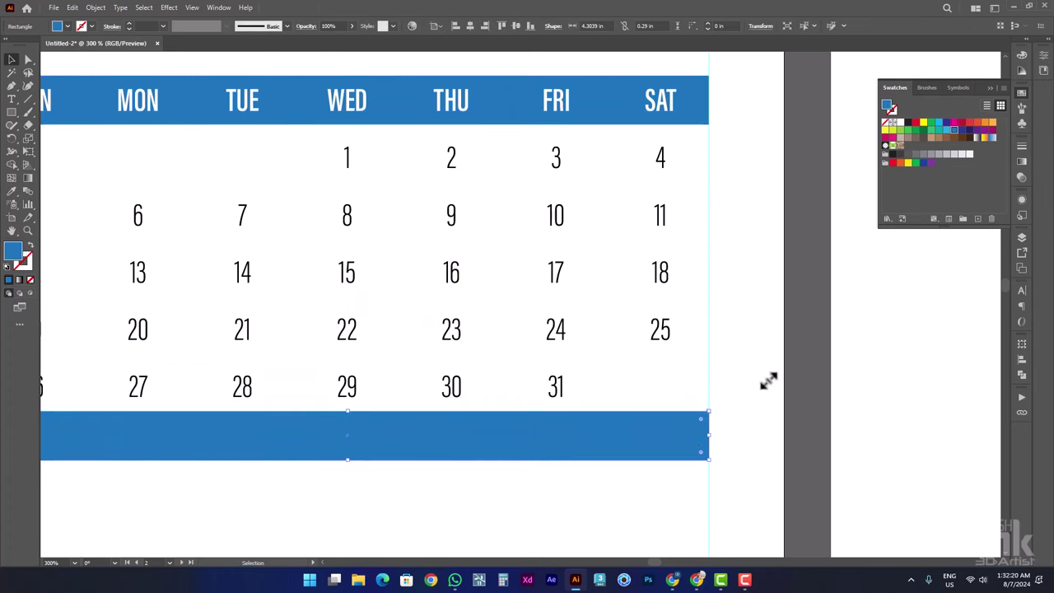
# - Align the calendar's bottom edges to the new bar, using the bar as the key object
pyautogui.click(766, 380)
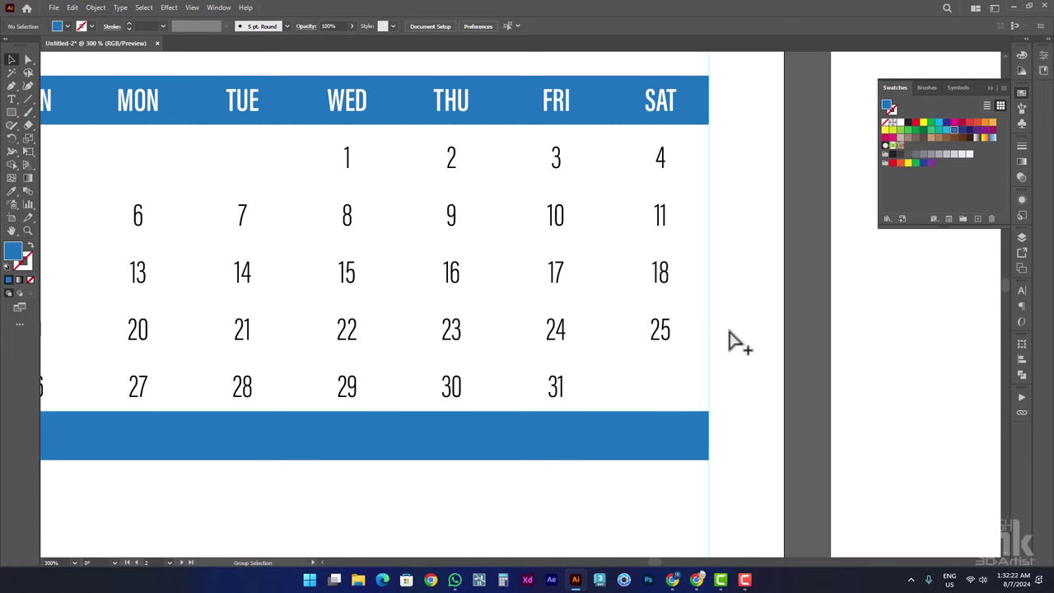
pyautogui.hotkey('ctrl', 'a')
pyautogui.click(736, 350)
pyautogui.moveTo(618, 507); pyautogui.dragTo(650, 416)
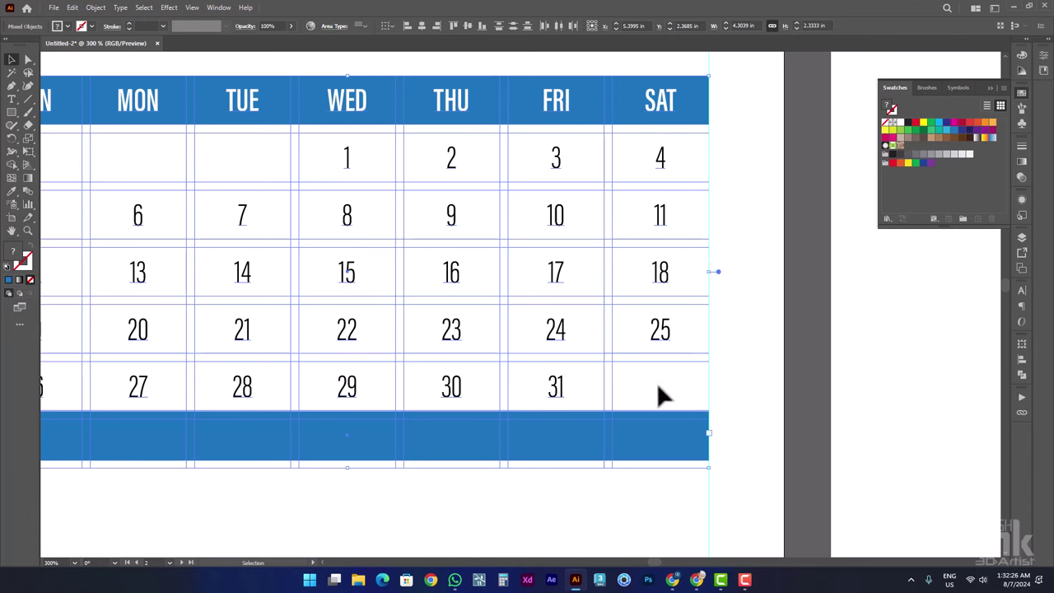
pyautogui.click(611, 370)
pyautogui.moveTo(635, 486); pyautogui.dragTo(599, 429)
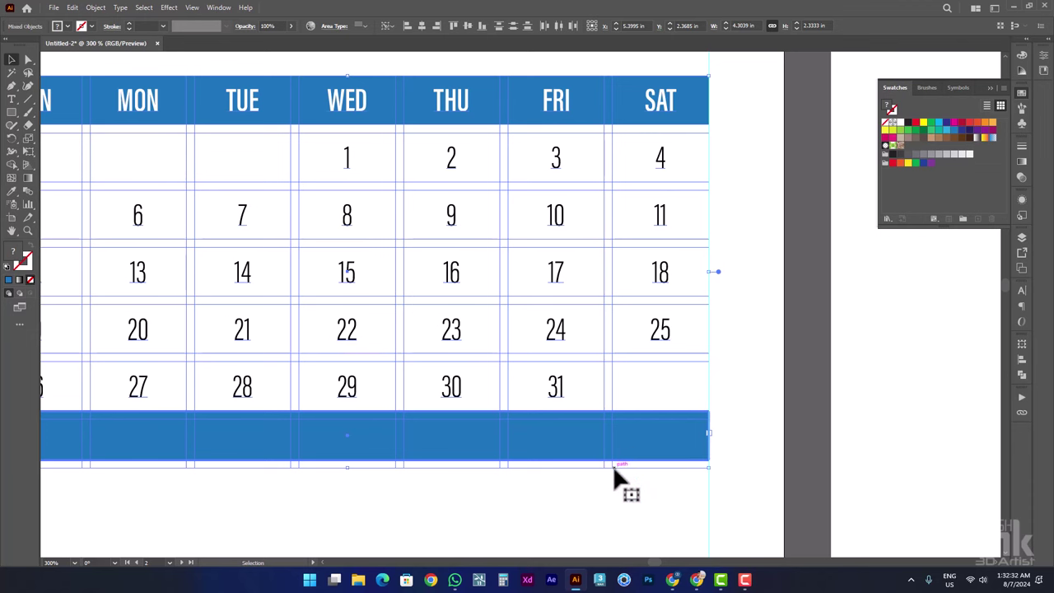
pyautogui.click(612, 465)
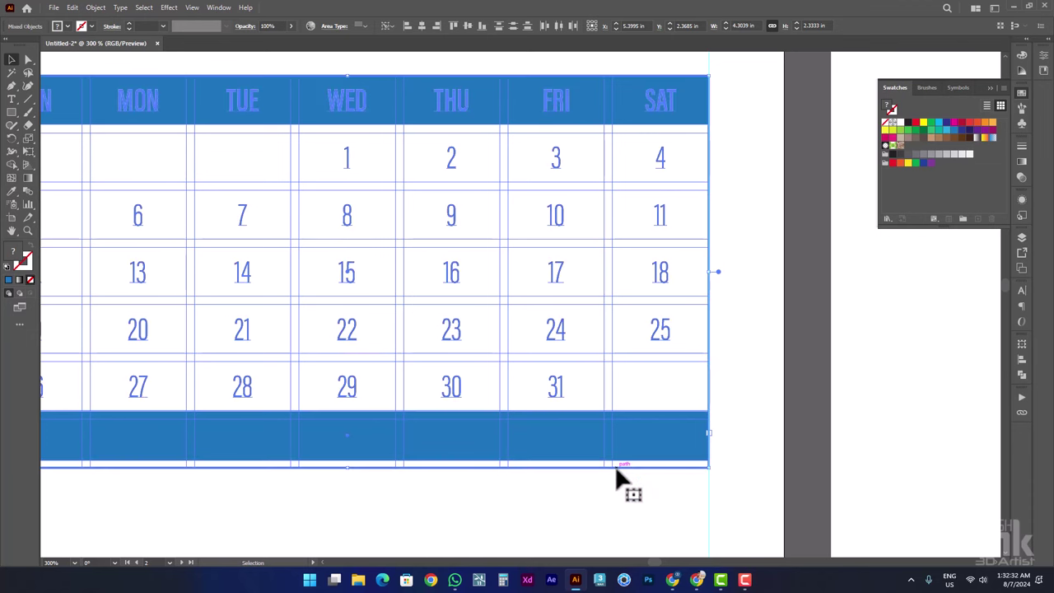
pyautogui.click(478, 30)
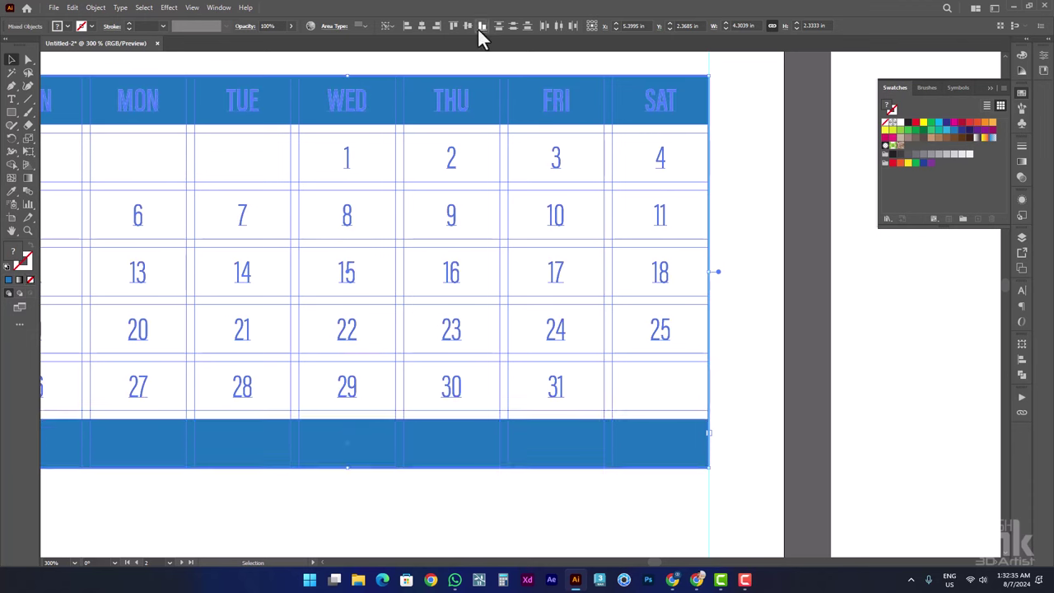
# - Settle the date grid between the header and footer bars, then deselect the grid
pyautogui.click(657, 505)
pyautogui.click(664, 455)
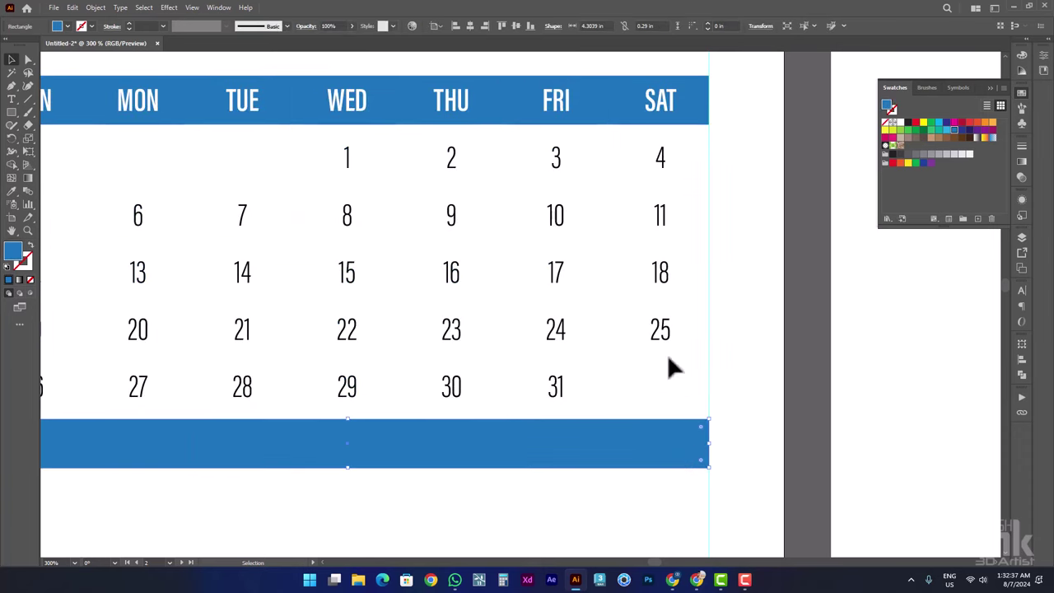
pyautogui.keyDown('shift'); pyautogui.click(698, 119); pyautogui.keyUp('shift')
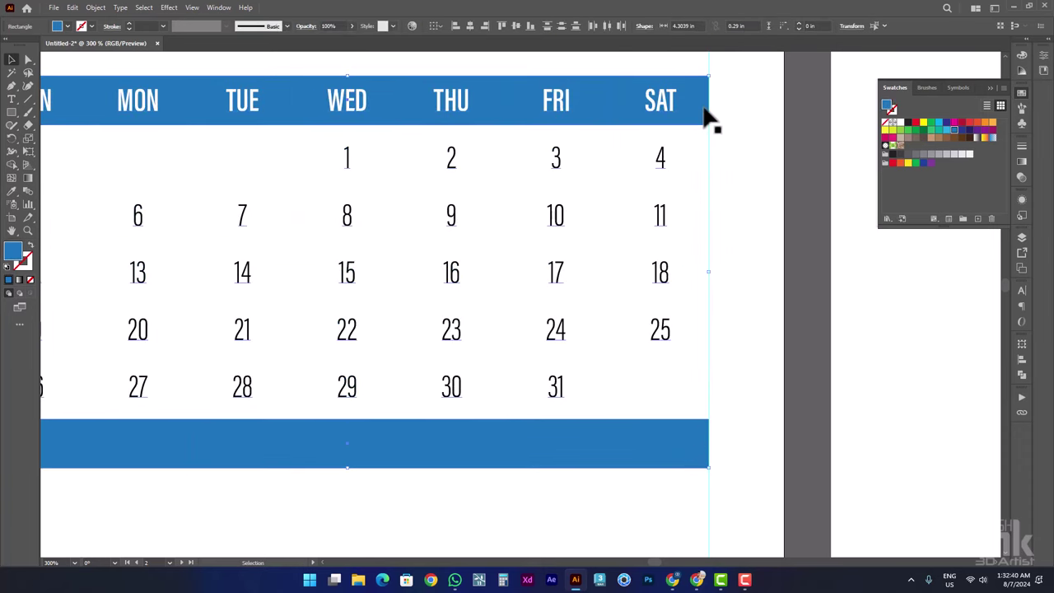
pyautogui.moveTo(707, 115)
pyautogui.mouseDown()
pyautogui.moveTo(717, 136)
pyautogui.moveTo(704, 112)
pyautogui.mouseUp()
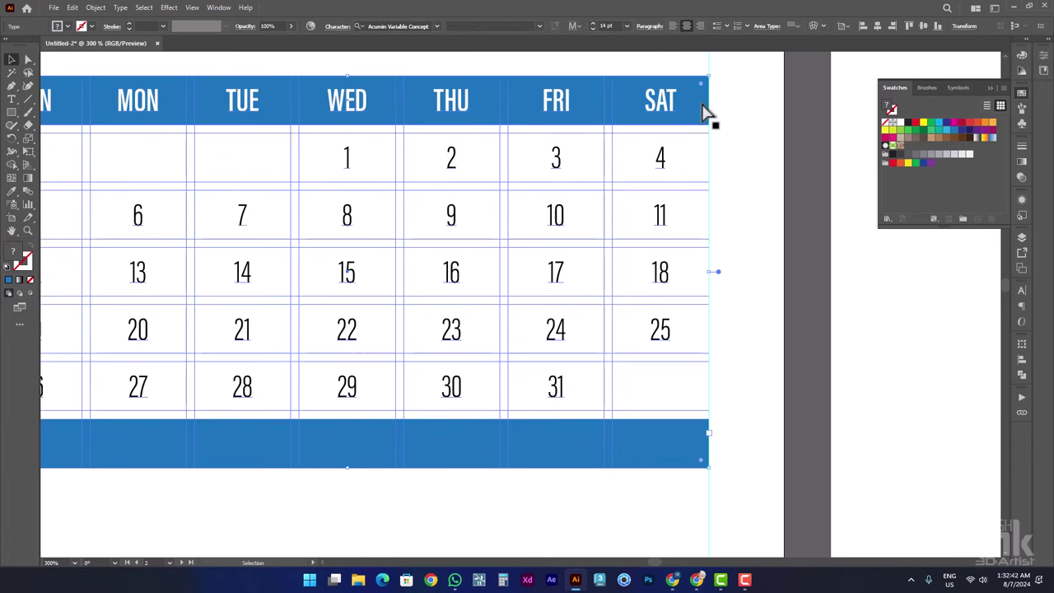
pyautogui.press('v')
pyautogui.click(706, 111)
pyautogui.click(669, 110)
pyautogui.click(666, 107)
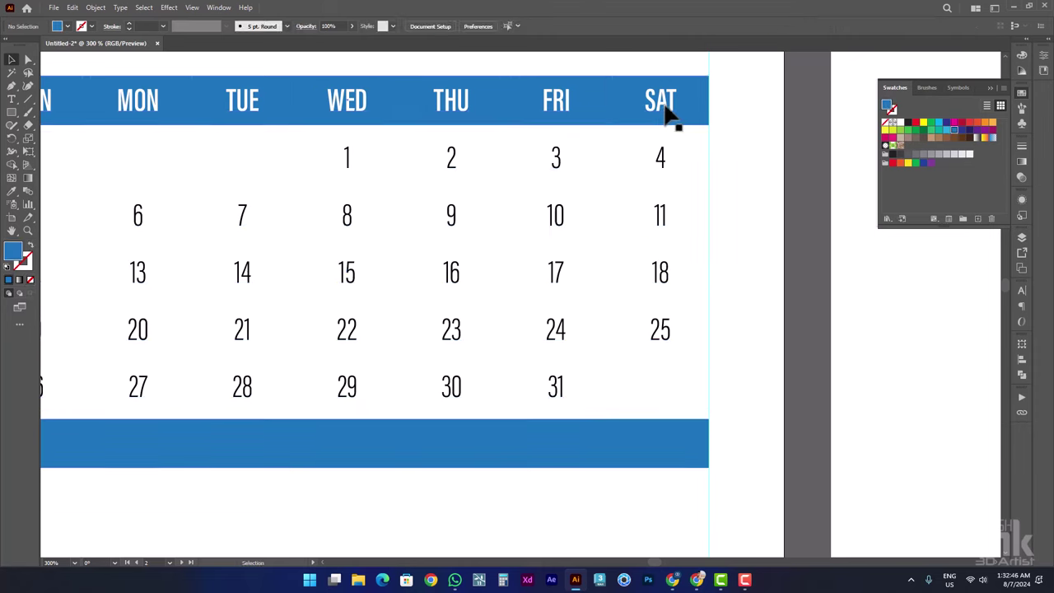
# - Copy the blue bar behind each date row with Ctrl+D and distribute the bars vertically
pyautogui.moveTo(665, 437); pyautogui.dragTo(677, 391)
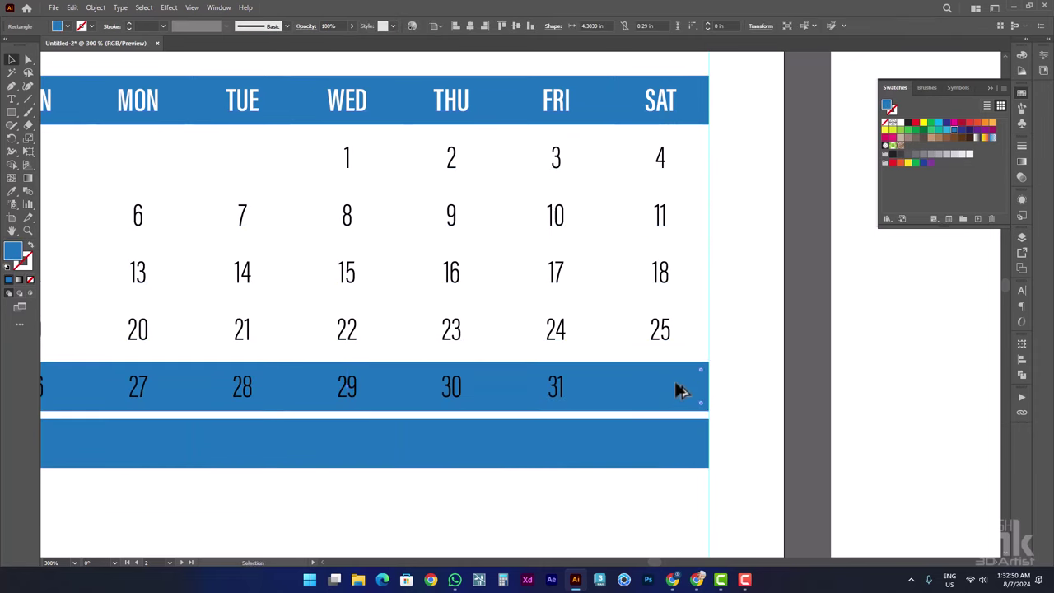
pyautogui.hotkey('ctrl', 'd')
pyautogui.hotkey('ctrl', 'd')
pyautogui.hotkey('ctrl', 'd')
pyautogui.hotkey('ctrl', 'd')
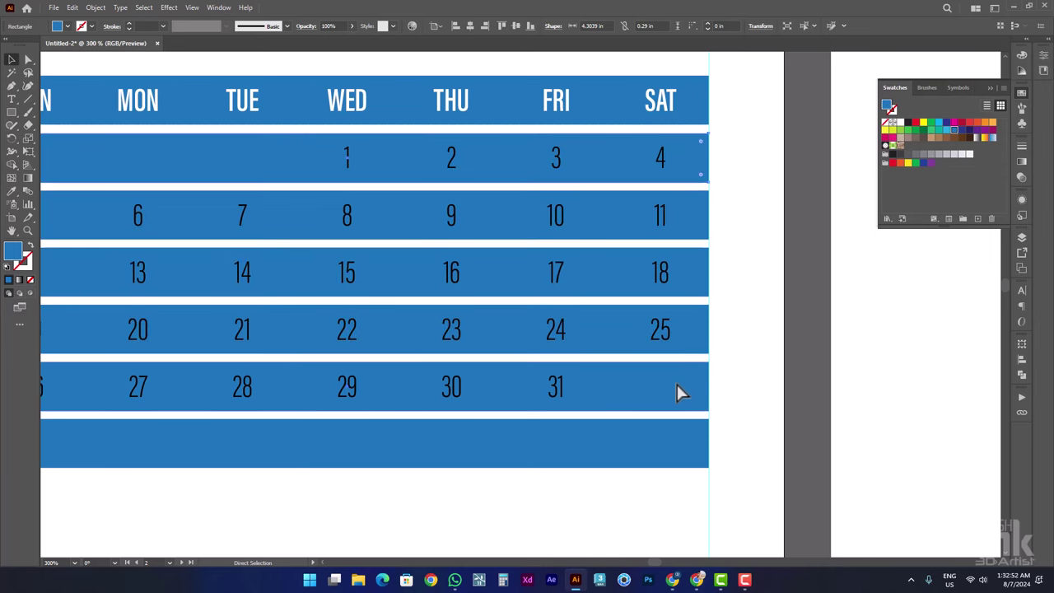
pyautogui.click(694, 459)
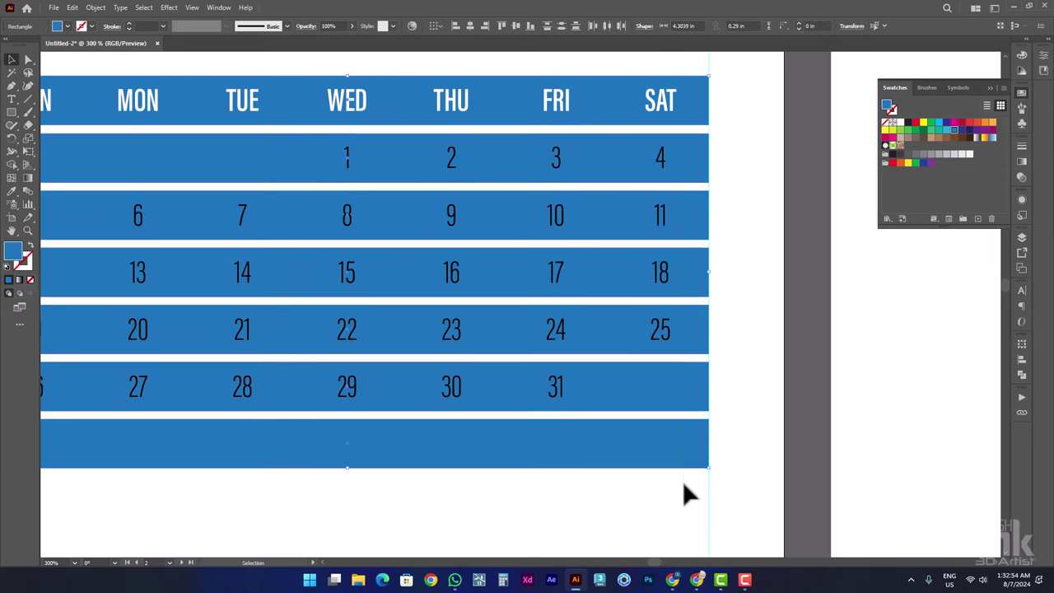
pyautogui.click(567, 24)
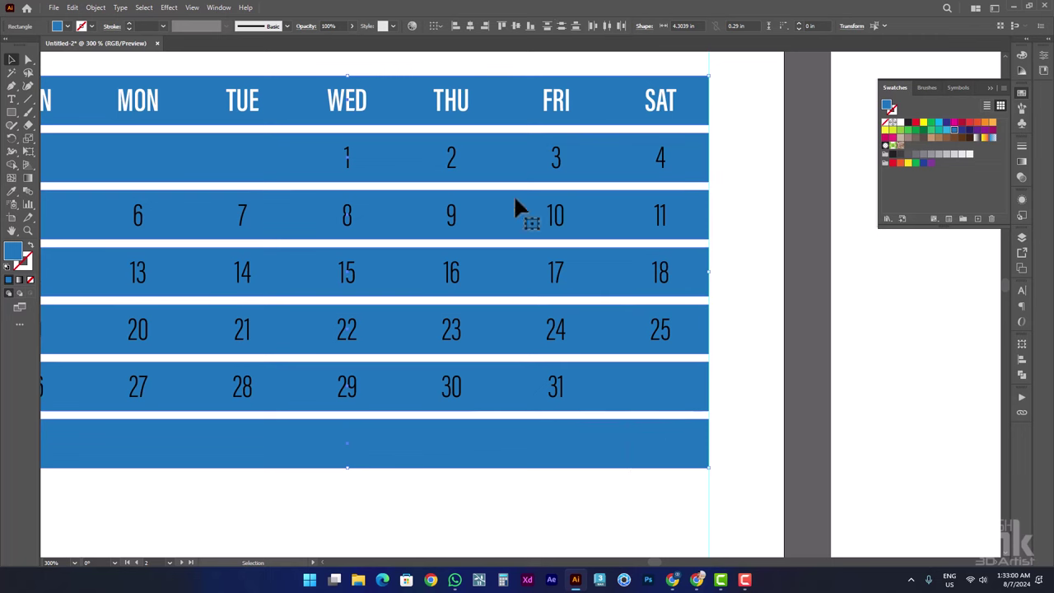
pyautogui.click(593, 478)
pyautogui.click(662, 403)
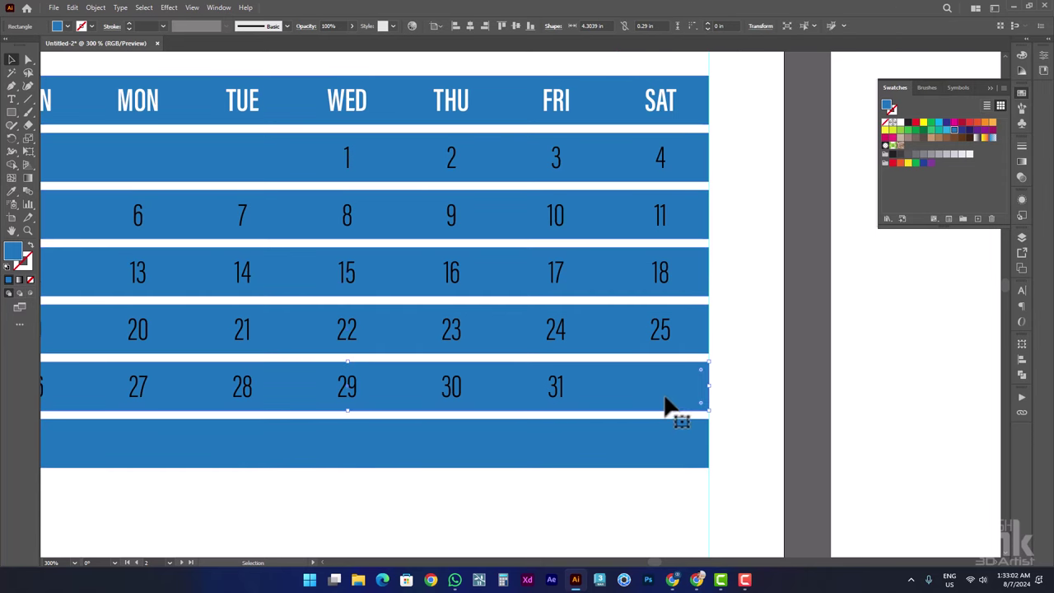
pyautogui.moveTo(671, 504); pyautogui.dragTo(556, 50)
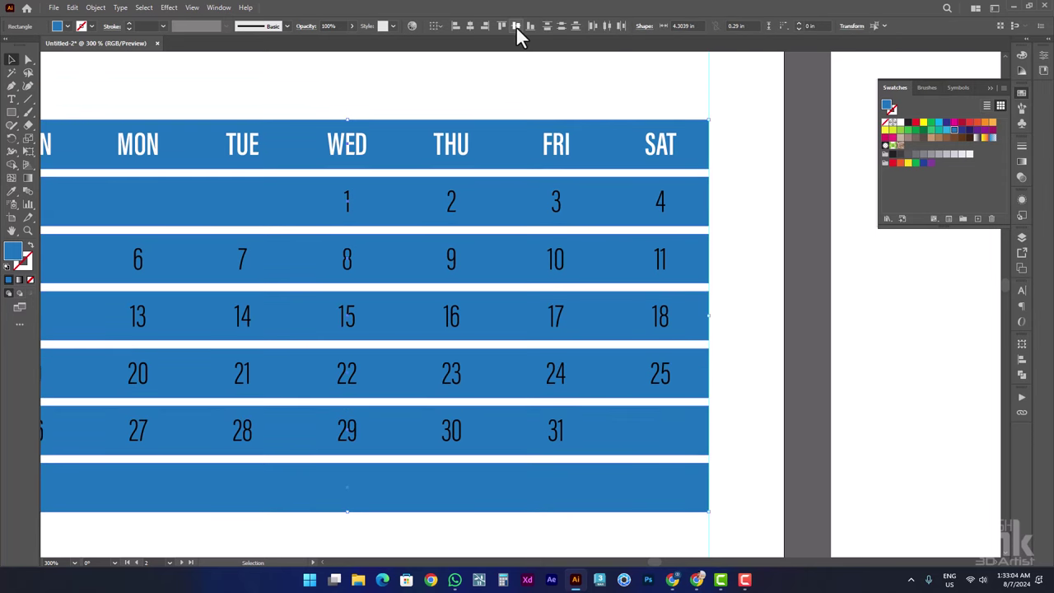
pyautogui.click(711, 278)
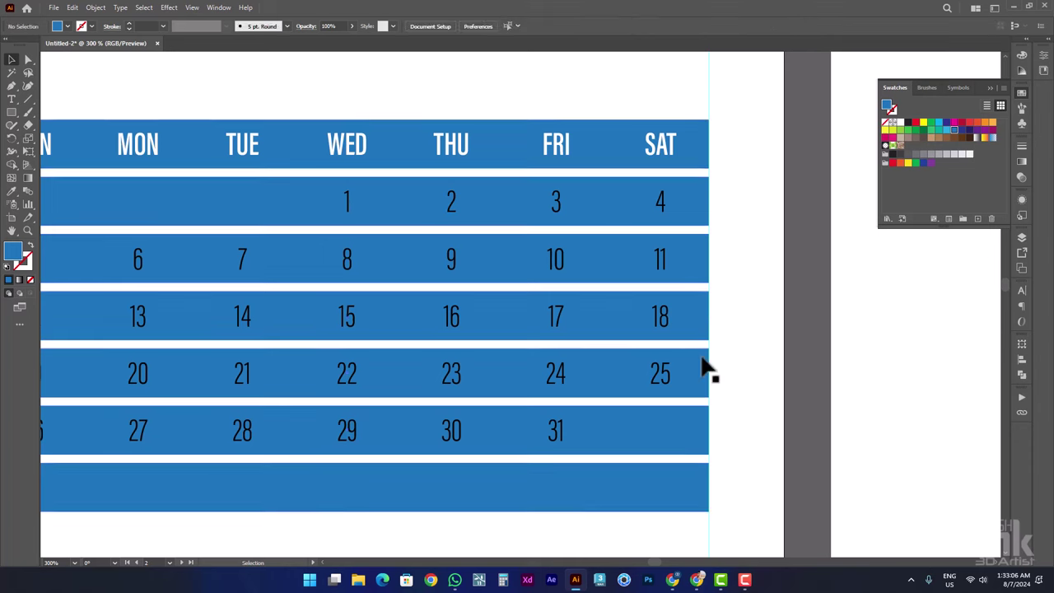
pyautogui.click(698, 209)
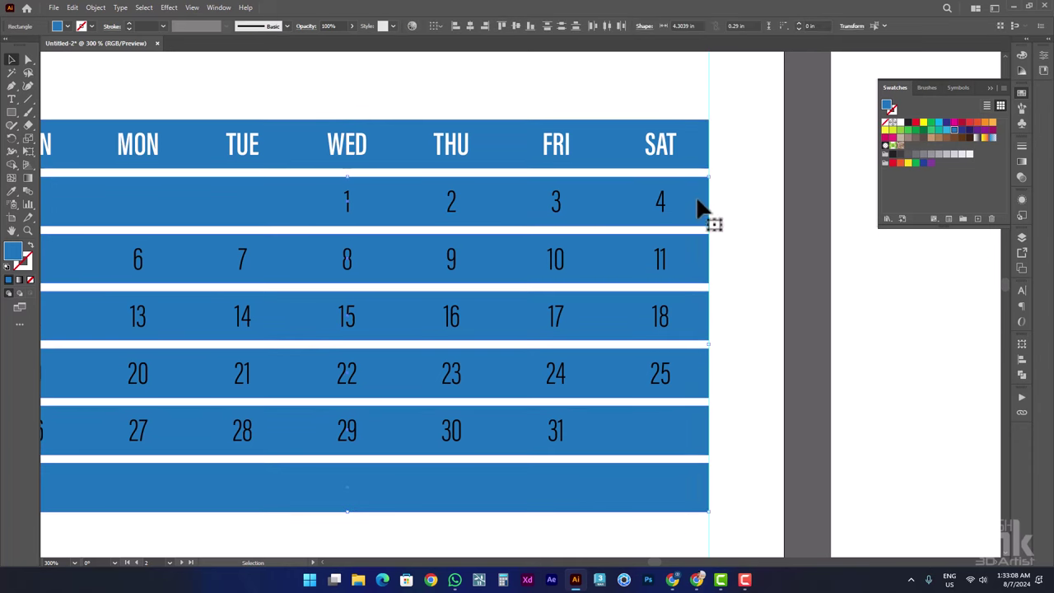
# - Recolour the selected date-row bars light grey, then zoom out to the whole page
pyautogui.click(970, 156)
pyautogui.click(821, 294)
pyautogui.hotkey('ctrl', '0')
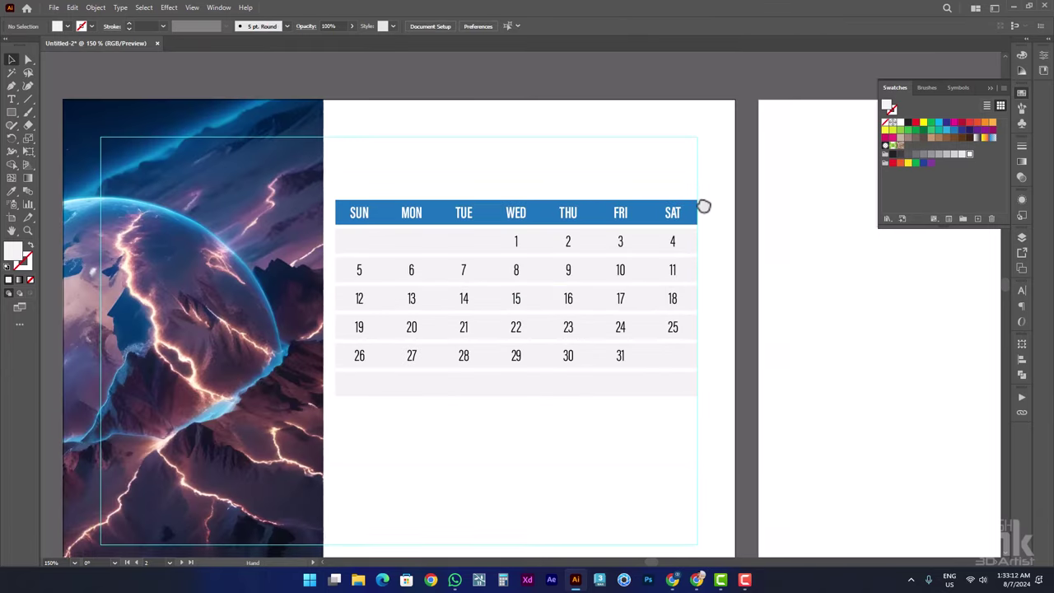
pyautogui.moveTo(703, 207); pyautogui.dragTo(703, 191)
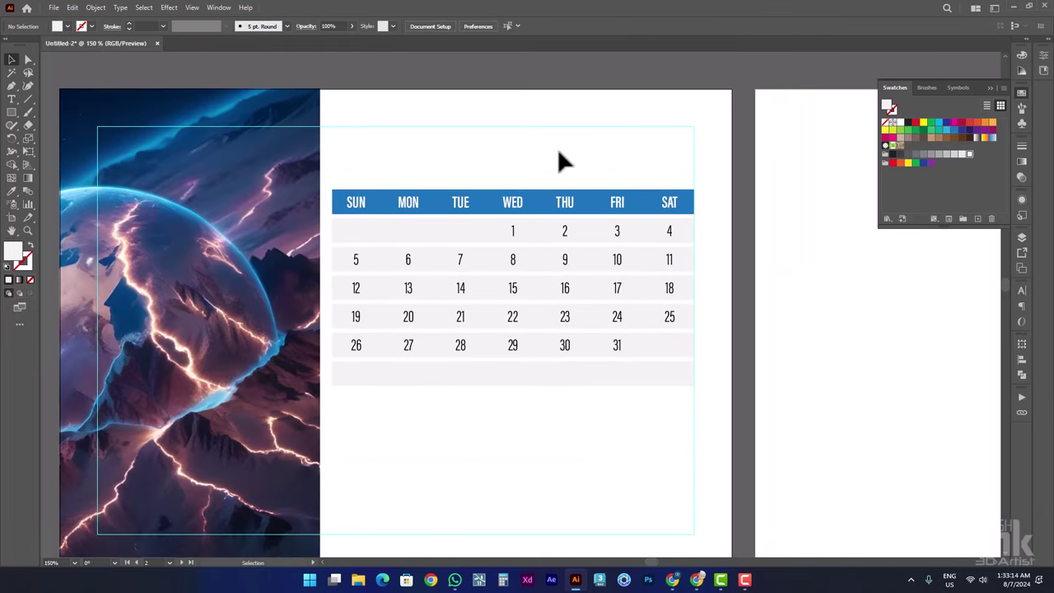
pyautogui.moveTo(543, 173); pyautogui.dragTo(493, 175)
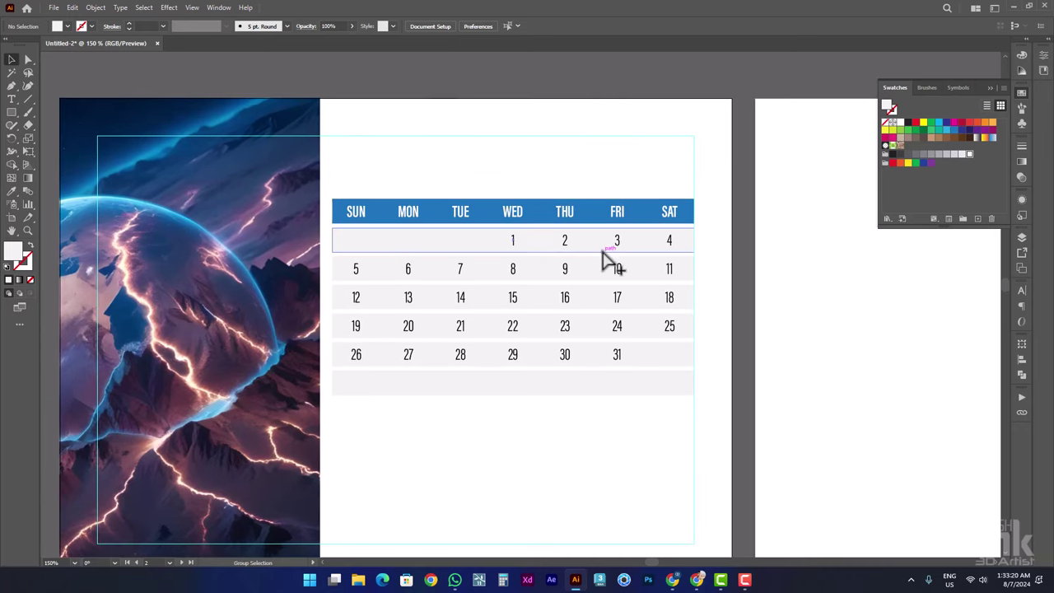
pyautogui.click(576, 206)
pyautogui.click(555, 192)
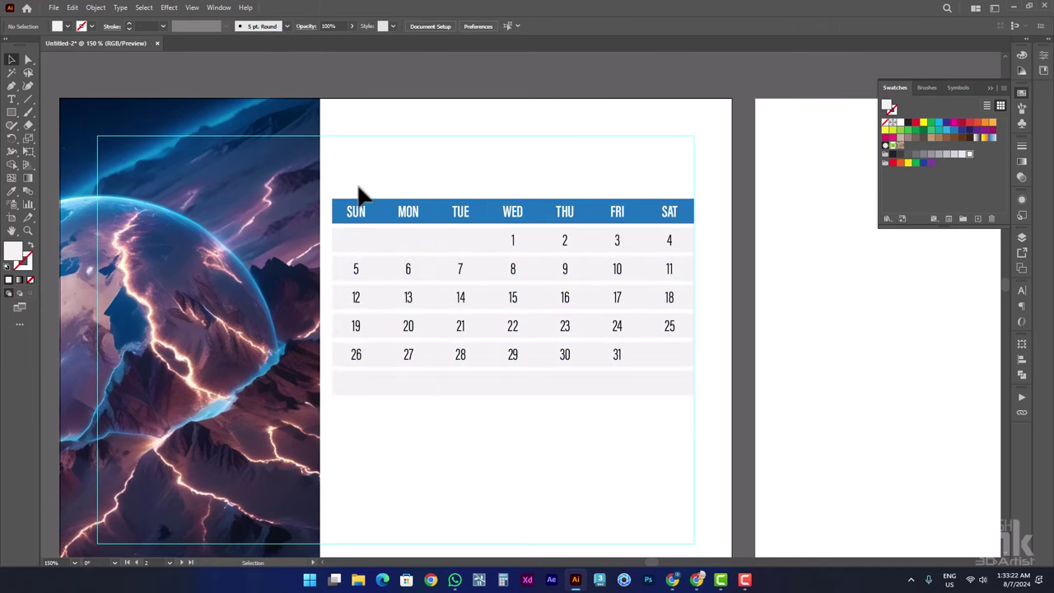
# - Colour the FRI and SAT header labels orange, leaving the other weekdays white
pyautogui.click(11, 100)
pyautogui.scroll(2, 619, 222)
pyautogui.moveTo(614, 213); pyautogui.dragTo(774, 227)
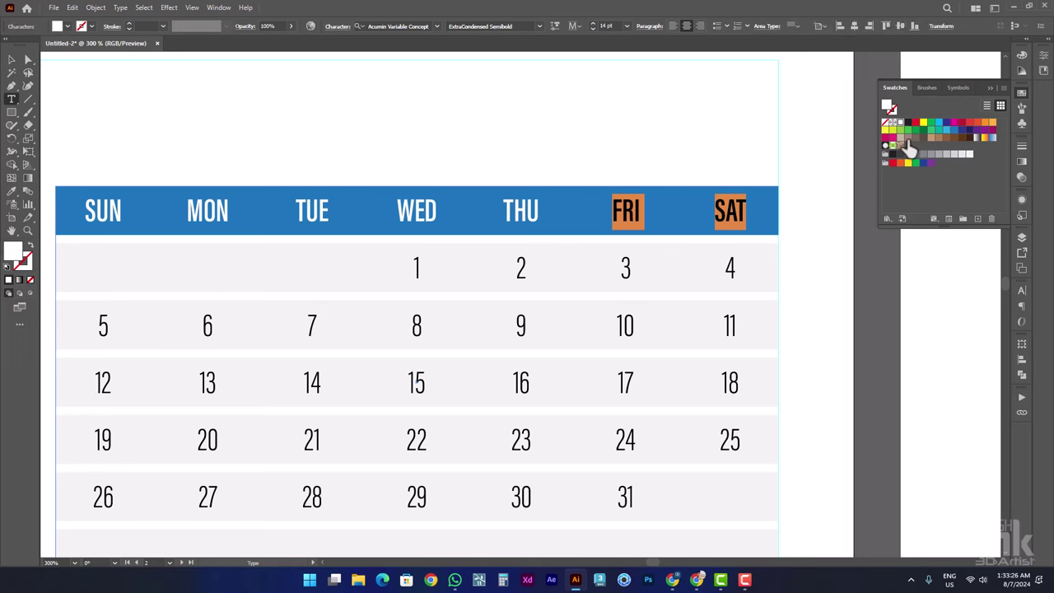
pyautogui.click(992, 123)
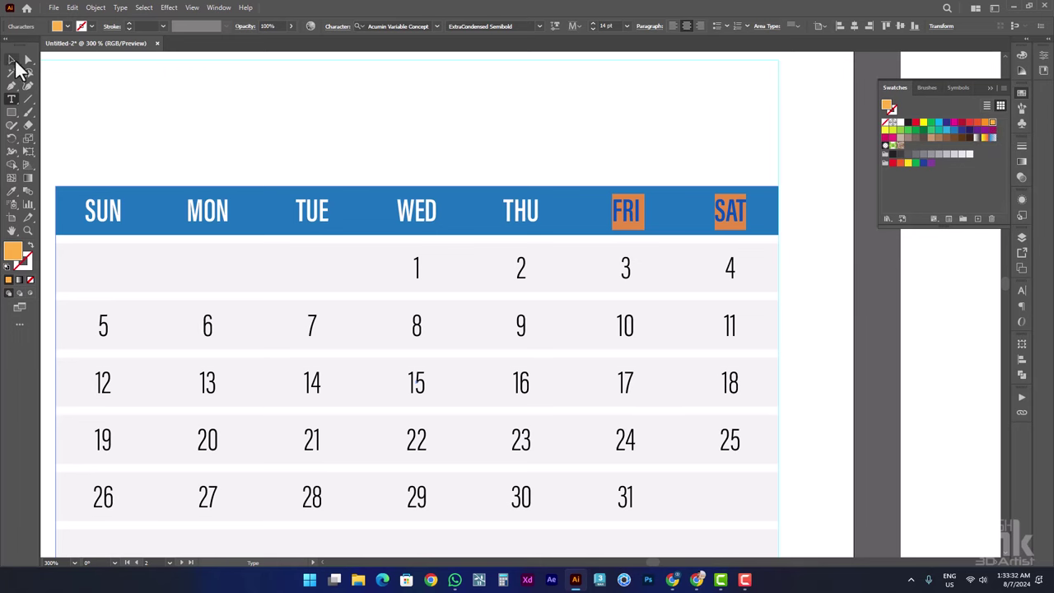
pyautogui.click(11, 60)
pyautogui.click(75, 90)
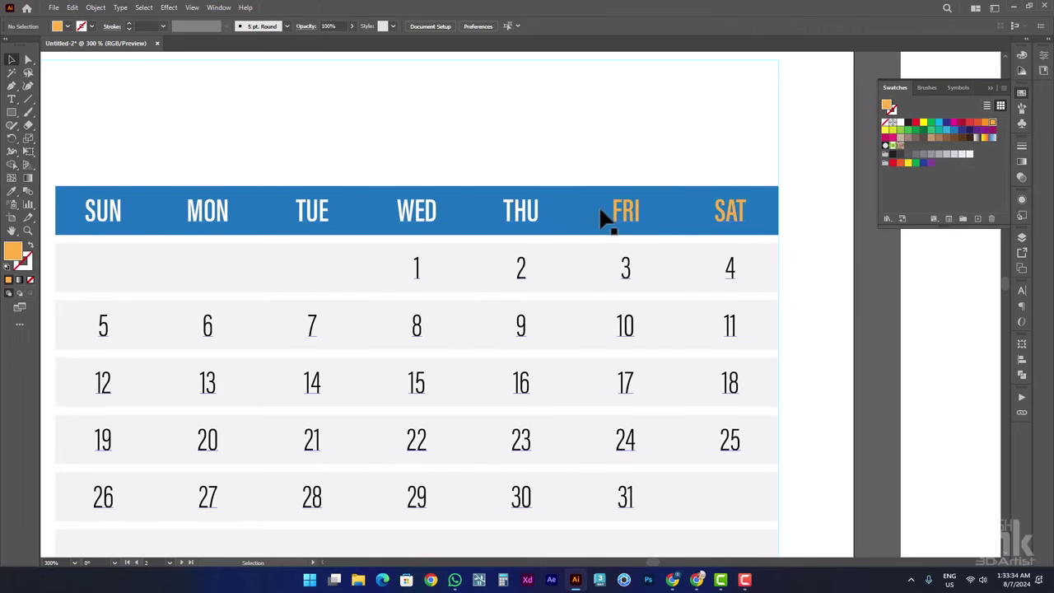
pyautogui.scroll(-3, 601, 216)
pyautogui.scroll(-1, 591, 177)
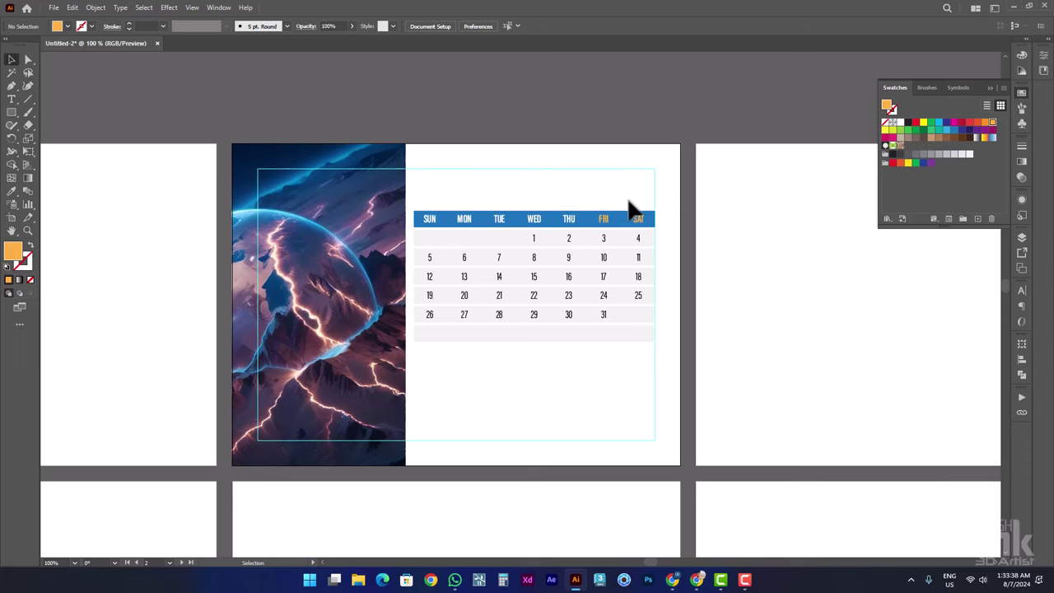
# - Marquee-select the calendar grid and align its cells along their bottoms
pyautogui.scroll(1, 638, 216)
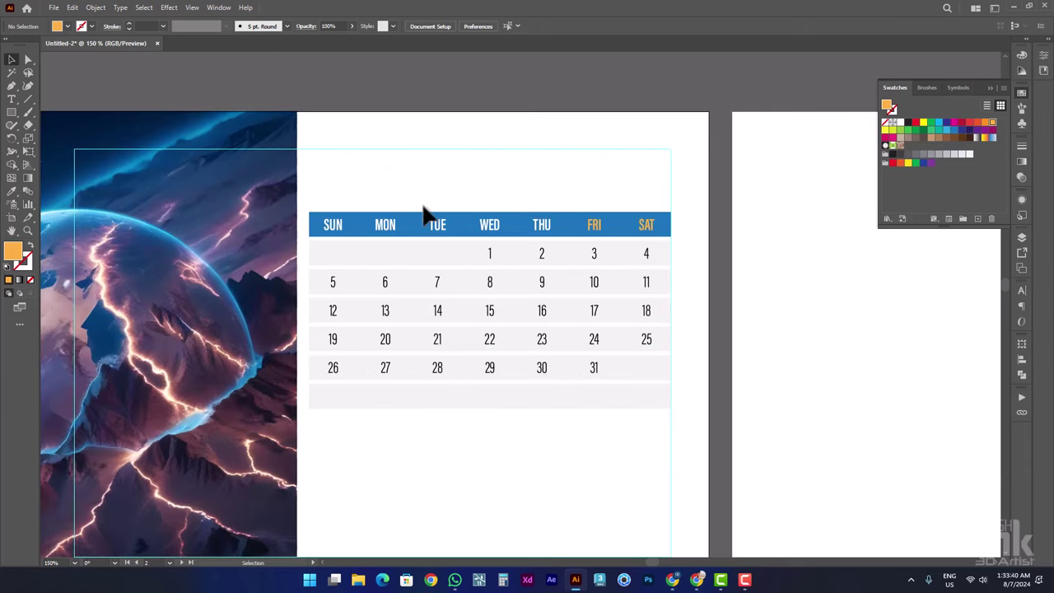
pyautogui.moveTo(586, 402); pyautogui.dragTo(656, 438)
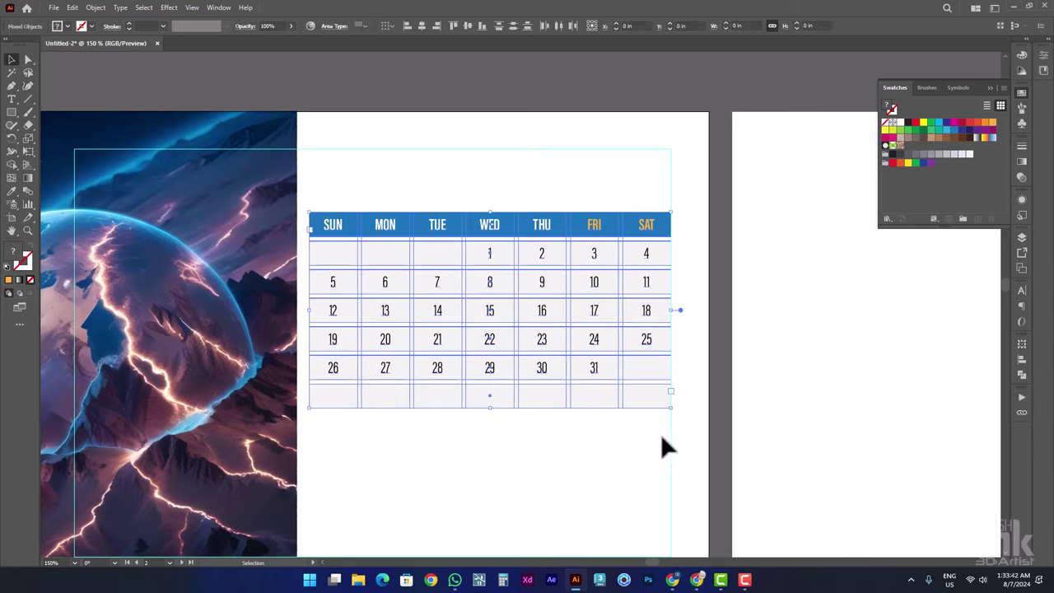
pyautogui.press('v')
pyautogui.keyDown('alt'); pyautogui.scroll(5, 675, 310); pyautogui.keyUp('alt')
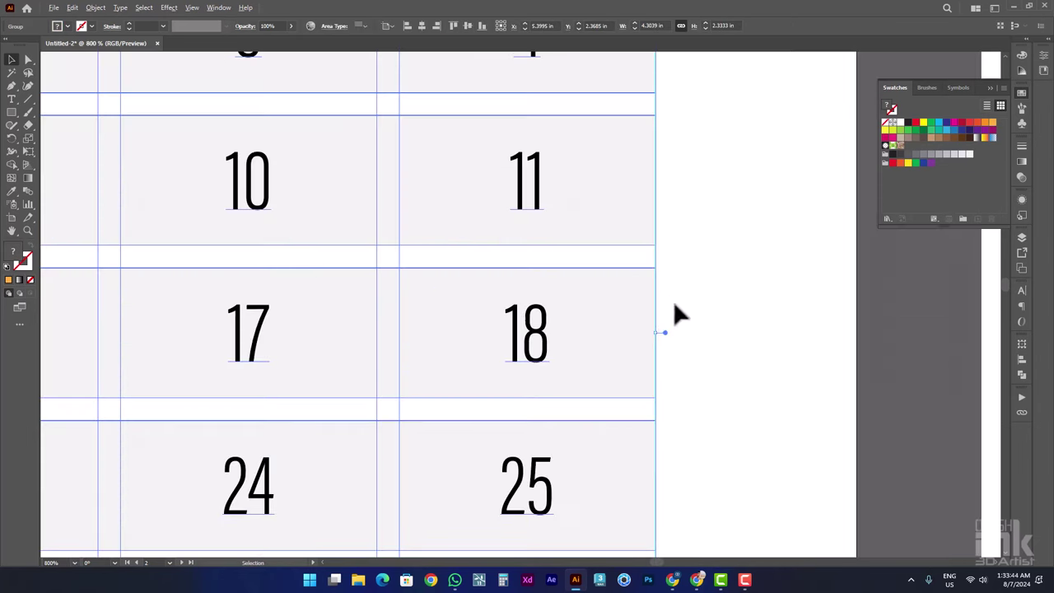
pyautogui.keyDown('alt'); pyautogui.scroll(3, 661, 336); pyautogui.keyUp('alt')
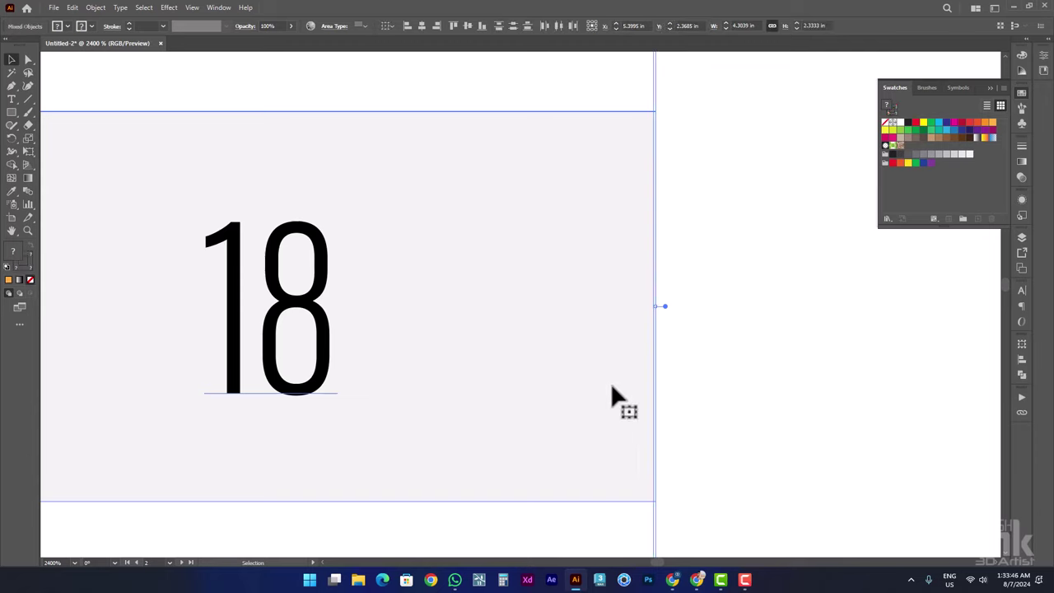
pyautogui.scroll(-4, 611, 382)
pyautogui.moveTo(637, 134); pyautogui.dragTo(673, 408)
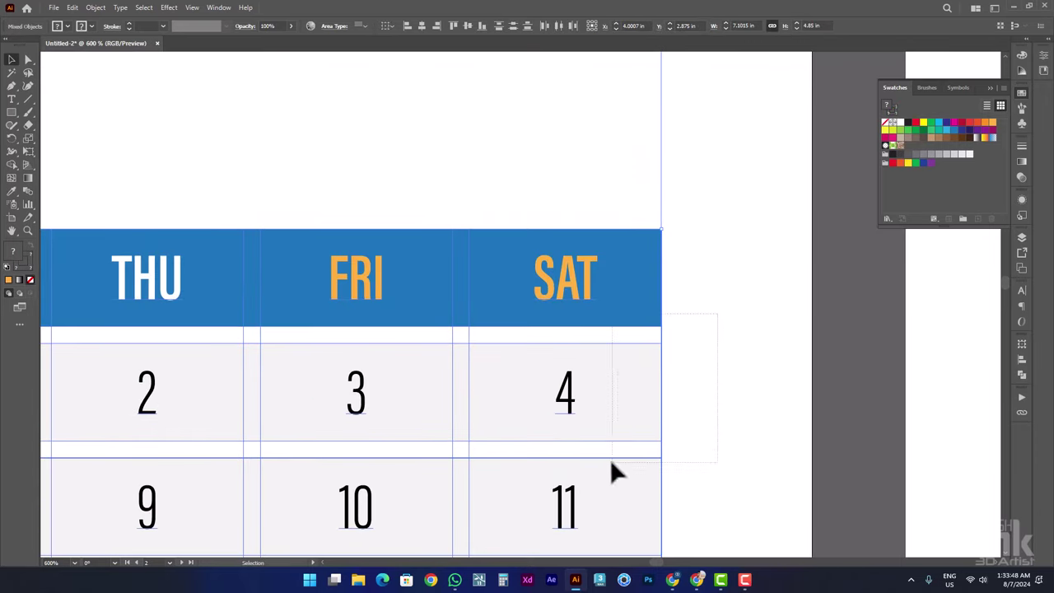
pyautogui.click(438, 32)
pyautogui.click(511, 144)
# - Move the calendar group left and about an inch lower on artboard 2
pyautogui.scroll(-2, 684, 268)
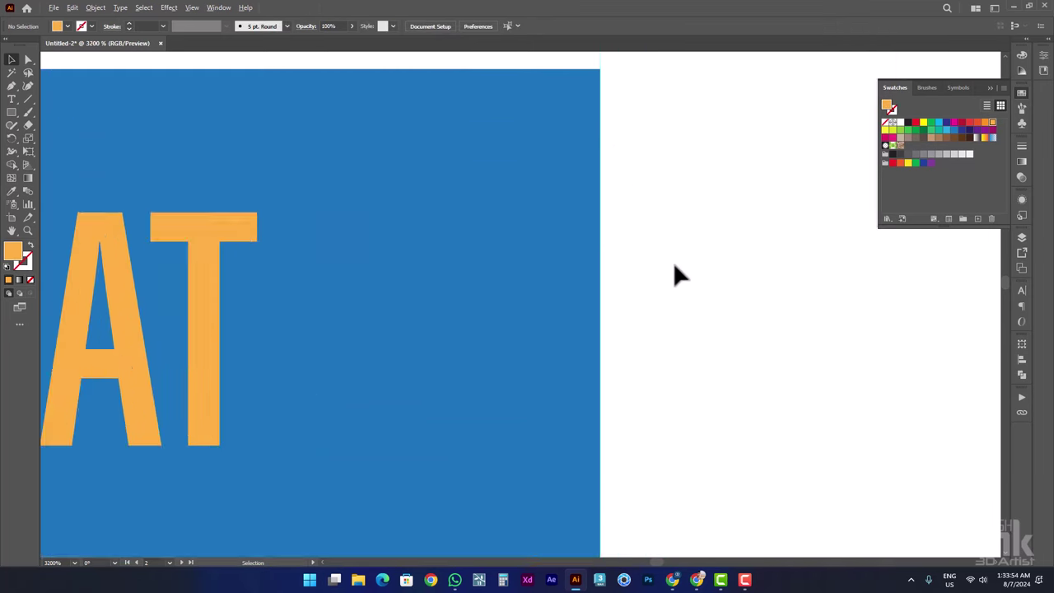
pyautogui.scroll(-3, 691, 272)
pyautogui.click(447, 272)
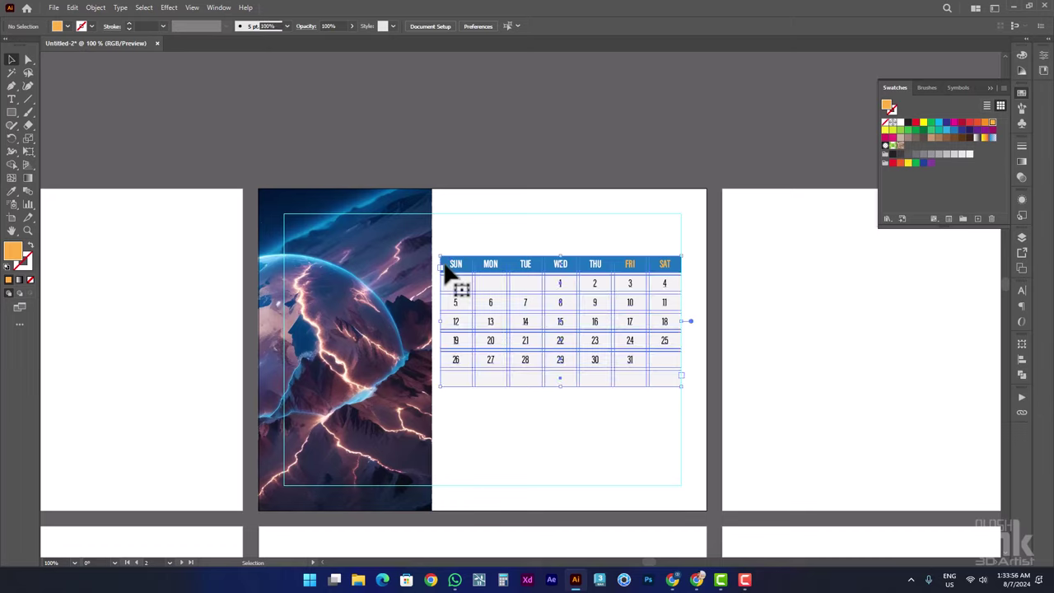
pyautogui.scroll(3, 445, 329)
pyautogui.moveTo(442, 327); pyautogui.dragTo(413, 314)
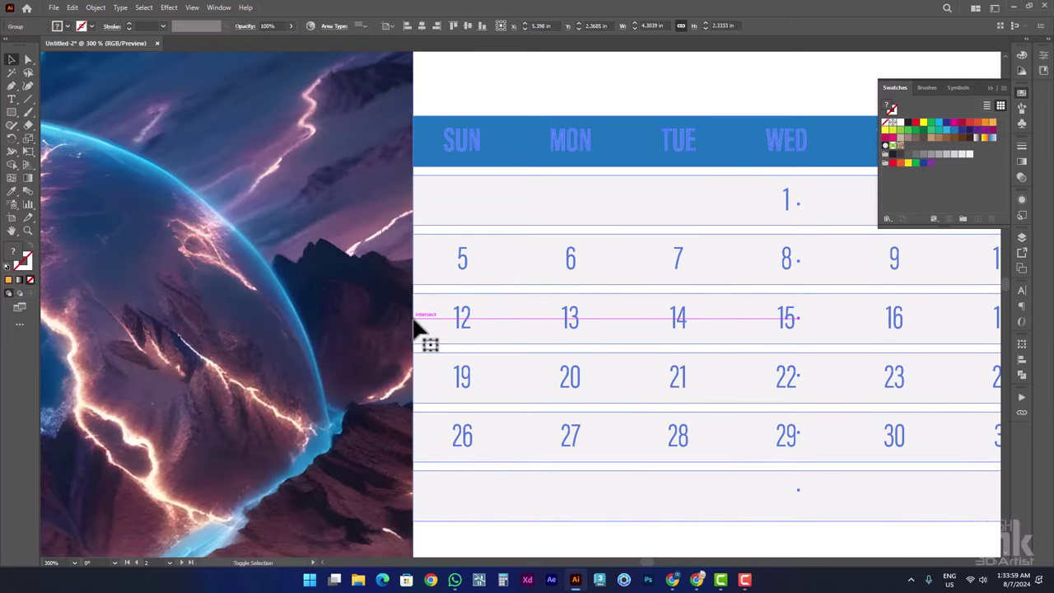
pyautogui.click(489, 87)
pyautogui.scroll(-5, 470, 195)
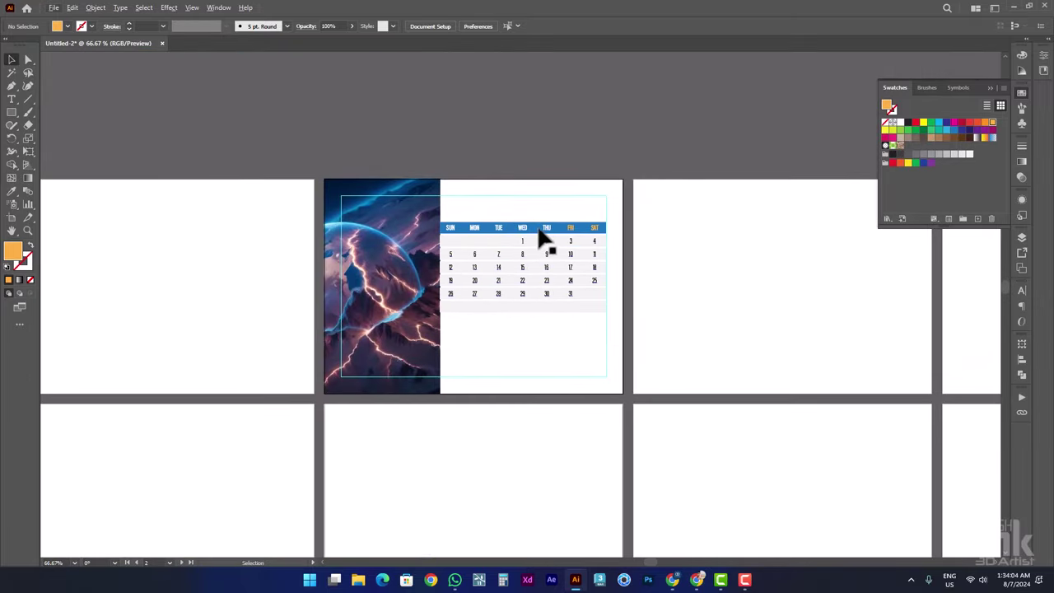
pyautogui.click(501, 280)
pyautogui.hotkey('ctrl', 'shift', 'a')
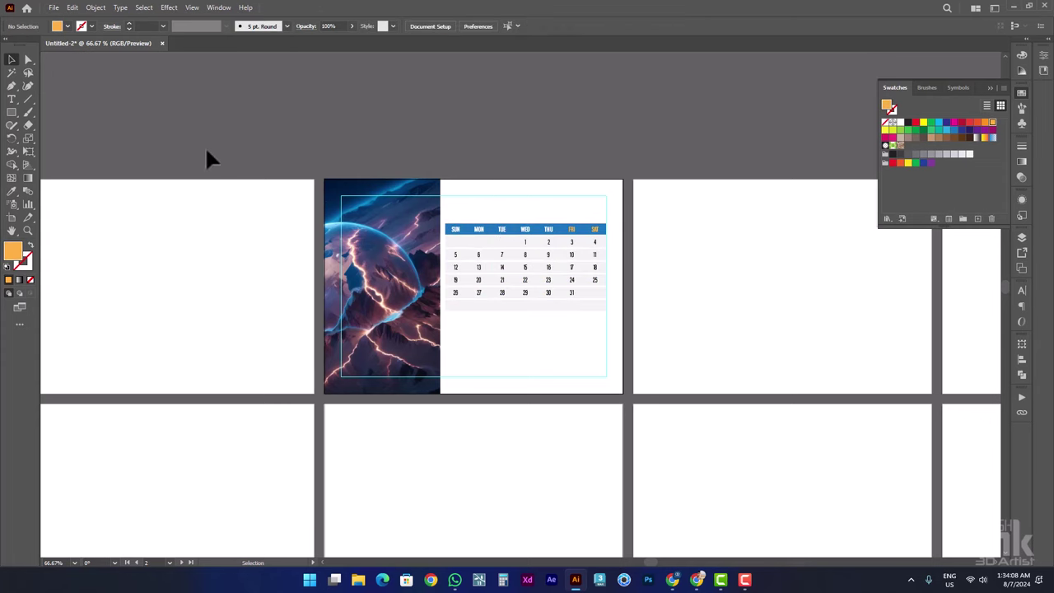
pyautogui.moveTo(527, 240)
pyautogui.mouseDown()
pyautogui.moveTo(527, 280)
pyautogui.moveTo(527, 266)
pyautogui.mouseUp()
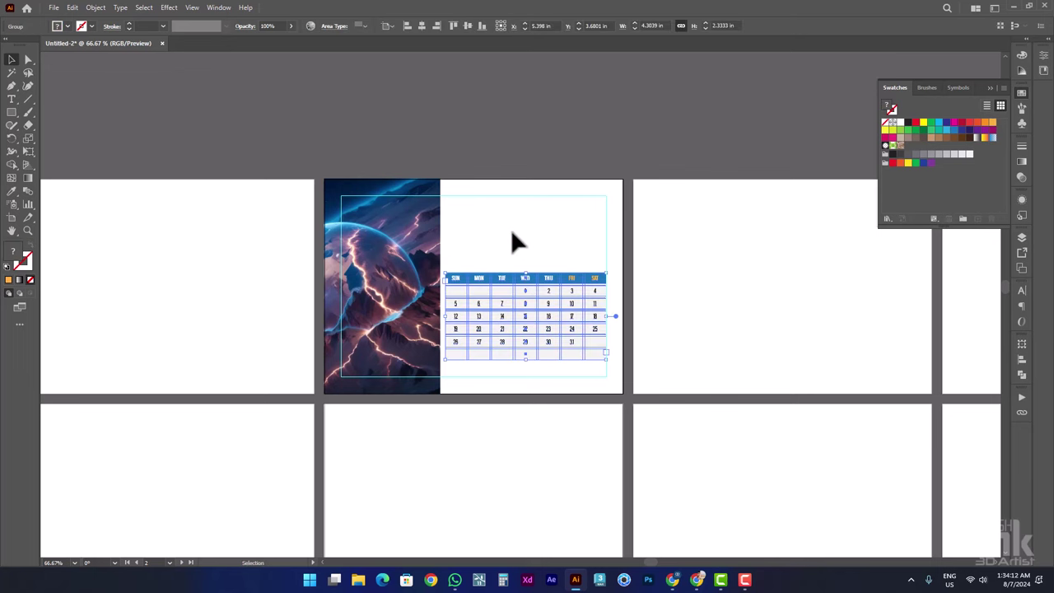
pyautogui.keyDown('alt'); pyautogui.scroll(2, 588, 306); pyautogui.keyUp('alt')
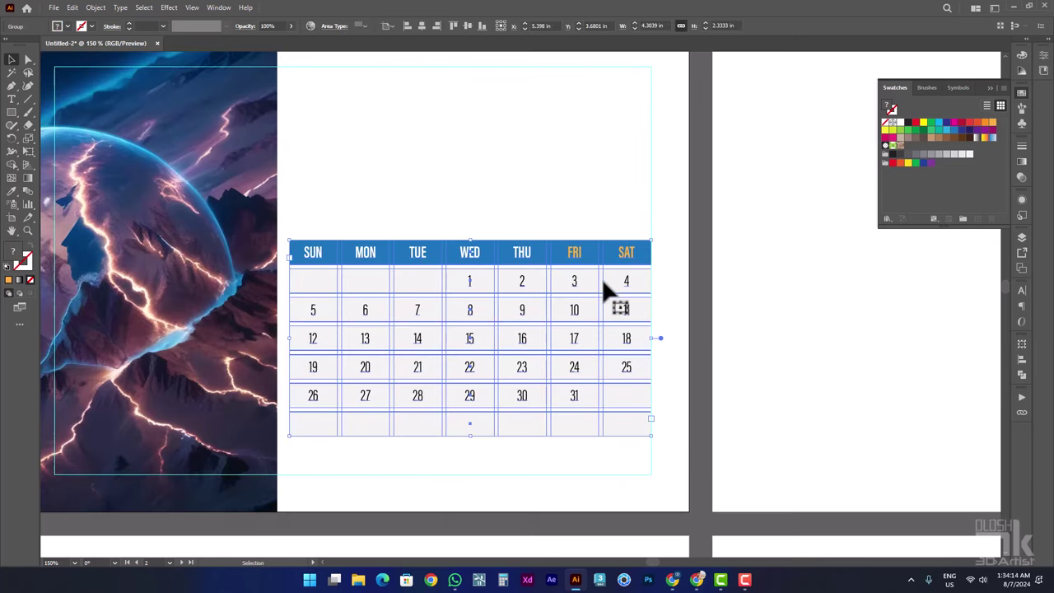
# - Draw an orange rectangle, about 2.15 × 2.38 in, in the artboard's top-right corner
pyautogui.click(443, 184)
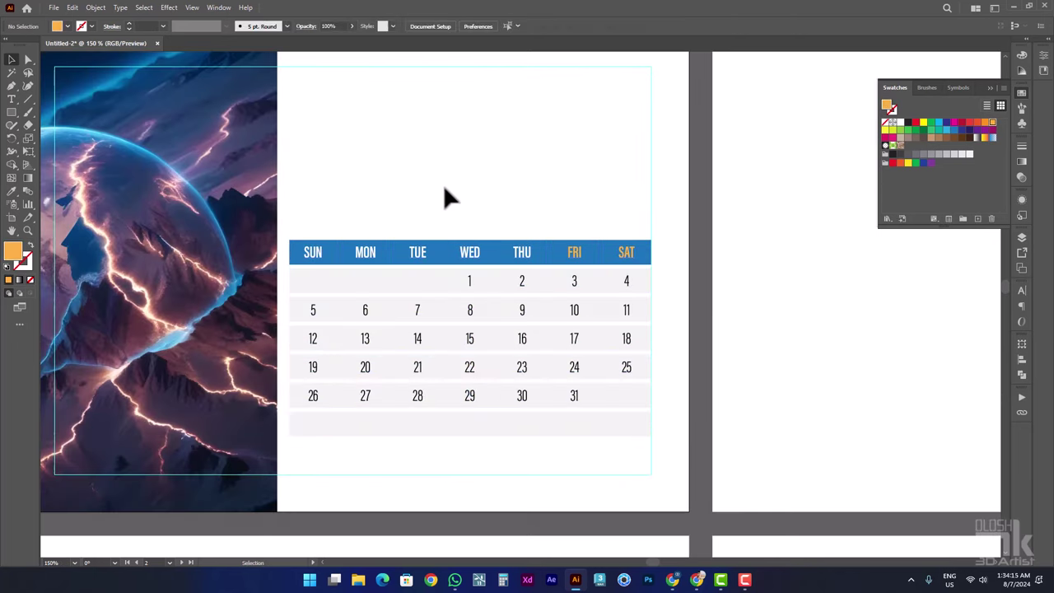
pyautogui.click(11, 113)
pyautogui.moveTo(560, 80); pyautogui.dragTo(546, 166)
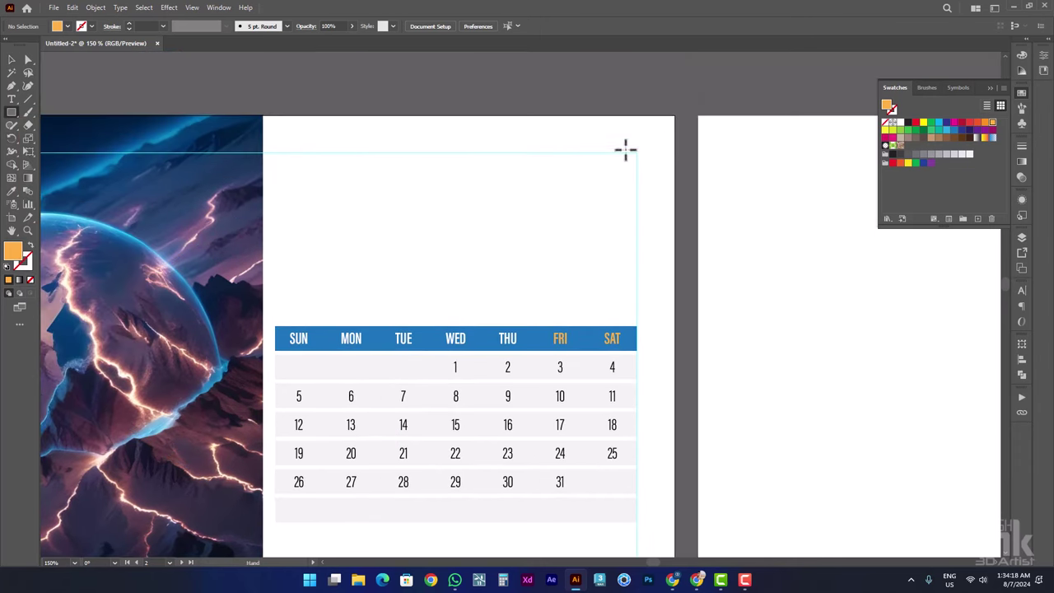
pyautogui.moveTo(674, 115)
pyautogui.mouseDown()
pyautogui.moveTo(524, 311)
pyautogui.moveTo(494, 315)
pyautogui.mouseUp()
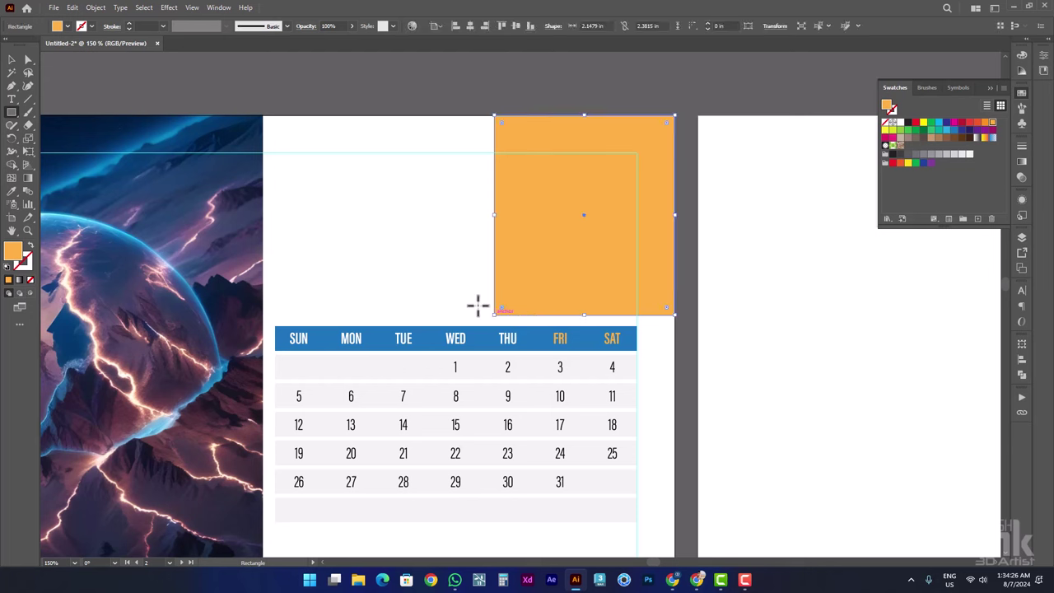
pyautogui.click(11, 59)
pyautogui.click(167, 94)
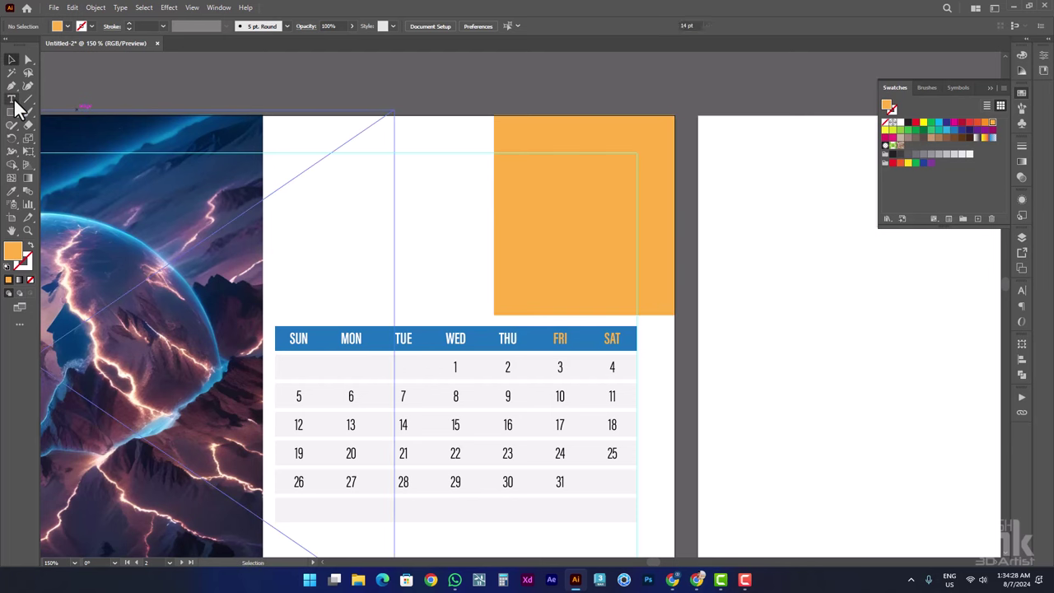
pyautogui.click(13, 100)
# - Add the text 2025, enlarge it and move it into the orange square
pyautogui.click(354, 92)
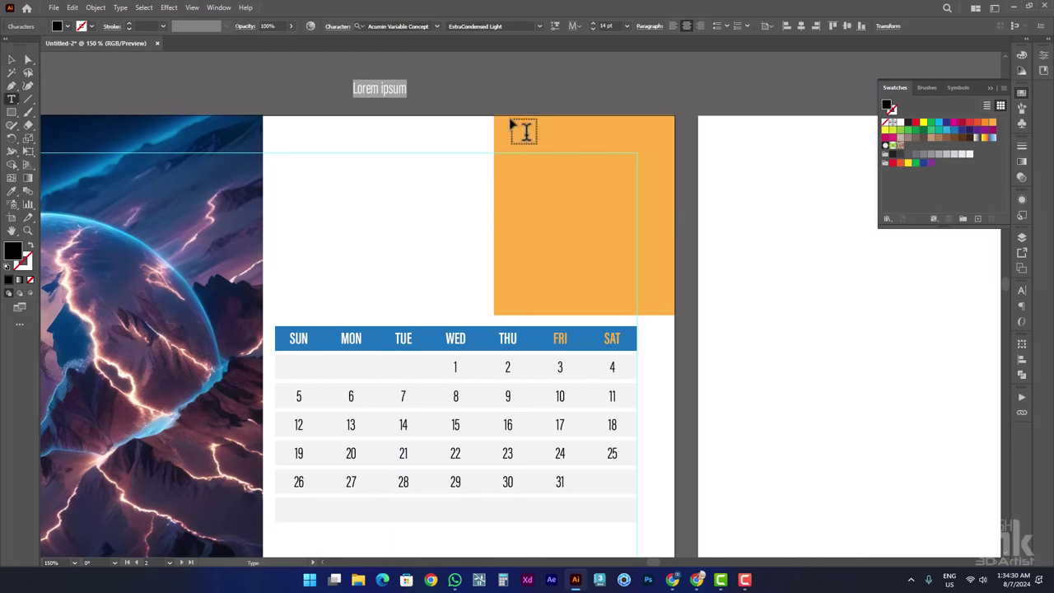
pyautogui.write('2025')
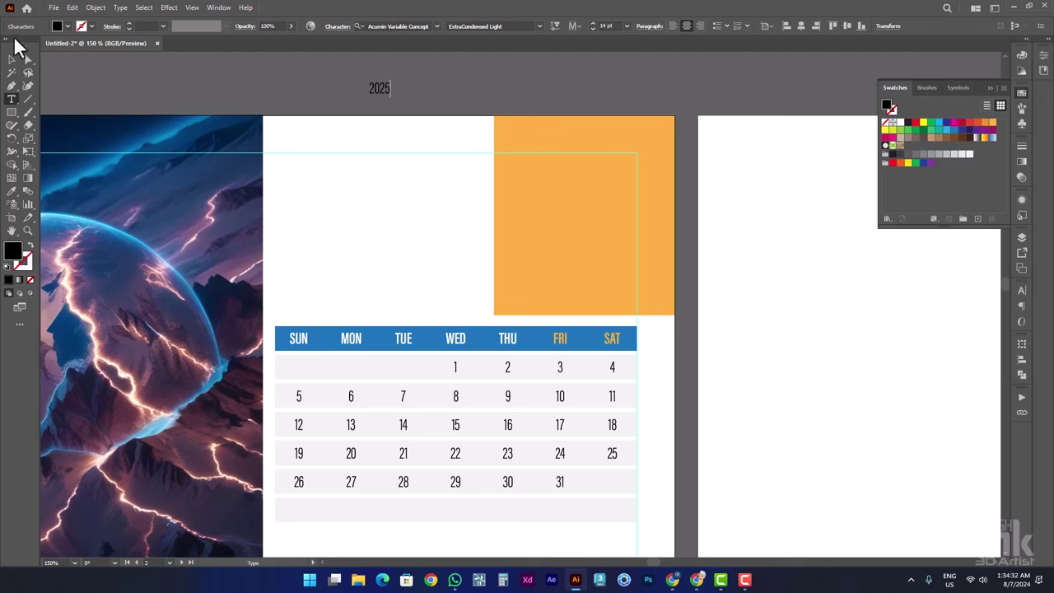
pyautogui.click(11, 59)
pyautogui.moveTo(392, 98); pyautogui.dragTo(483, 163)
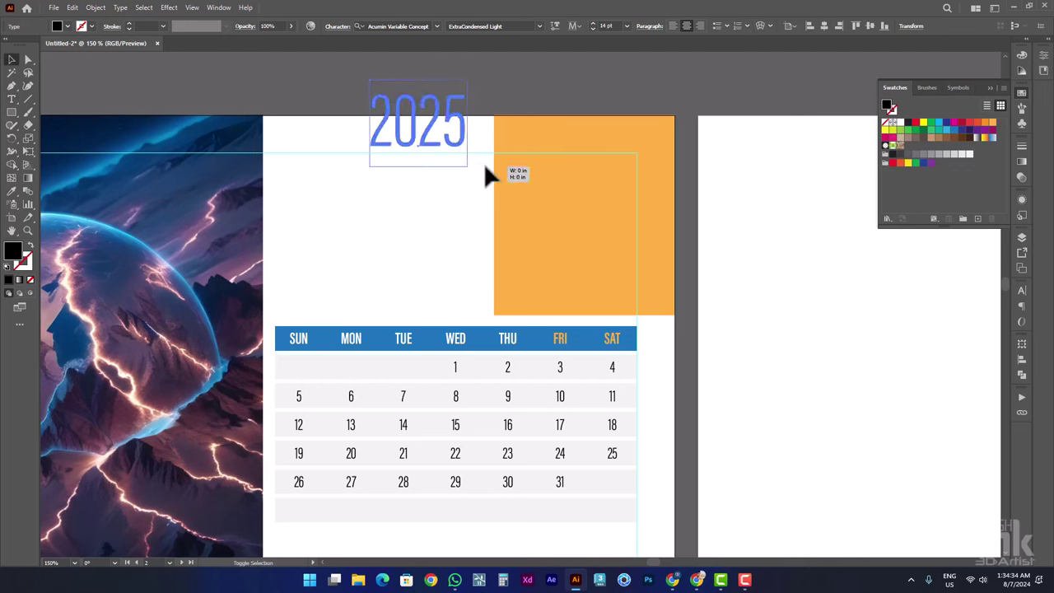
pyautogui.moveTo(461, 123); pyautogui.dragTo(609, 193)
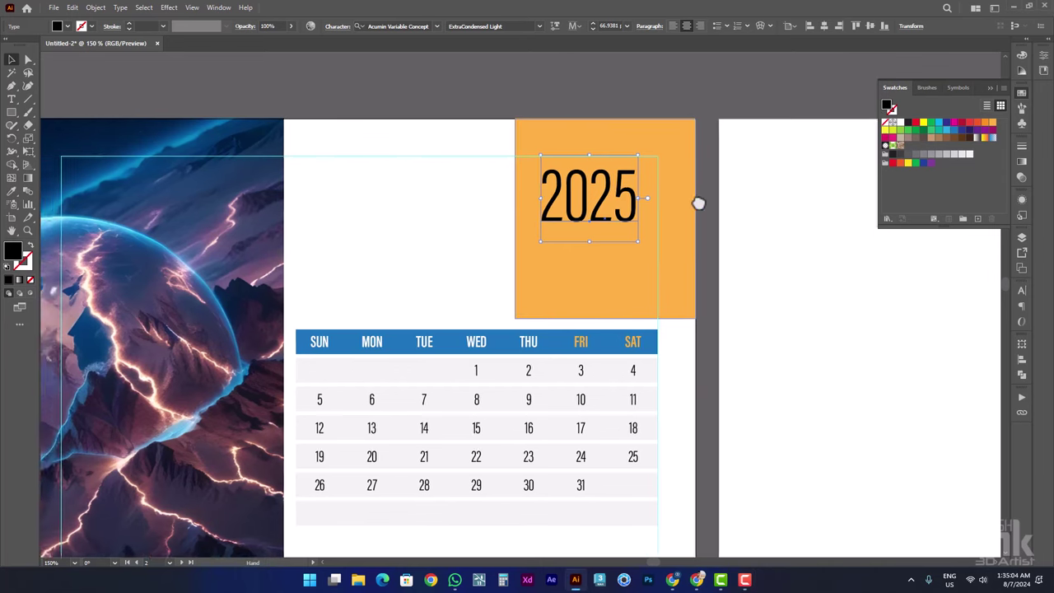
pyautogui.hscroll(-3, 697, 203)
# - Set 2025 to ExtraCondensed Bold, scale it up and align it to the right margin guide
pyautogui.click(540, 27)
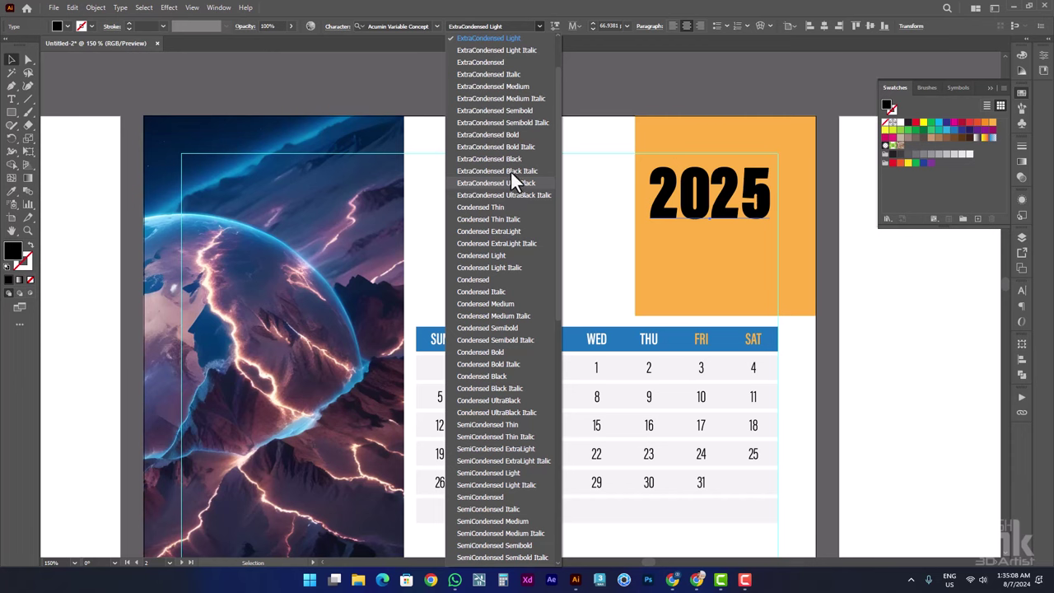
pyautogui.click(512, 134)
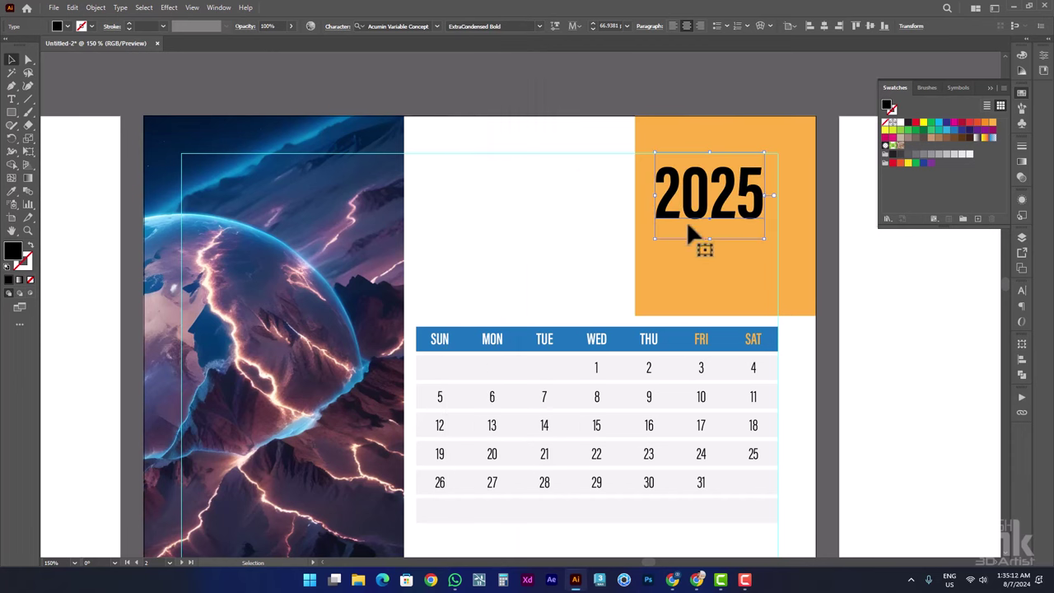
pyautogui.moveTo(657, 238); pyautogui.dragTo(646, 246)
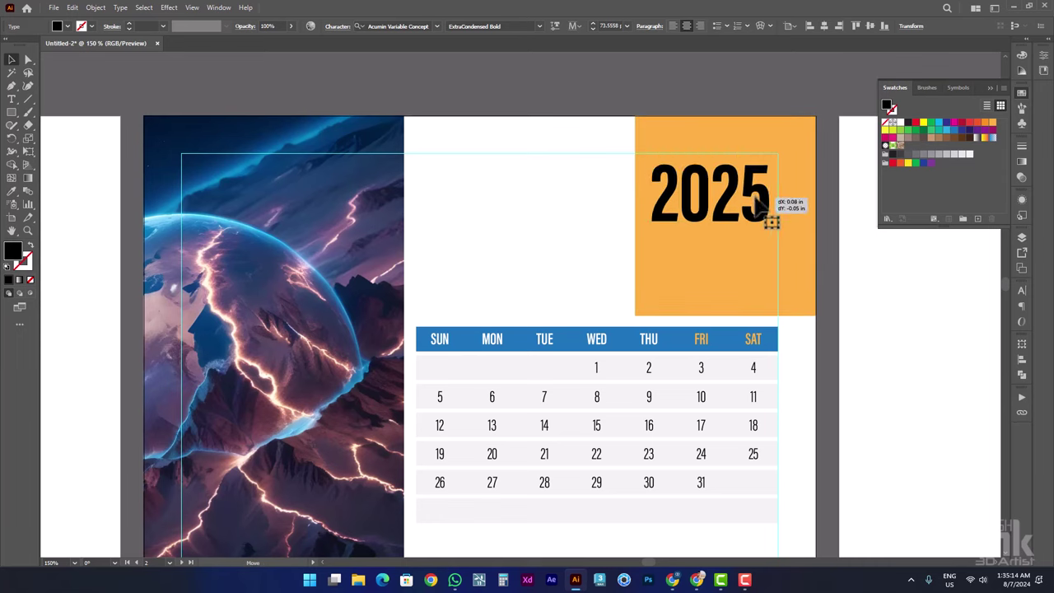
pyautogui.moveTo(749, 212)
pyautogui.mouseDown()
pyautogui.moveTo(766, 198)
pyautogui.moveTo(777, 206)
pyautogui.mouseUp()
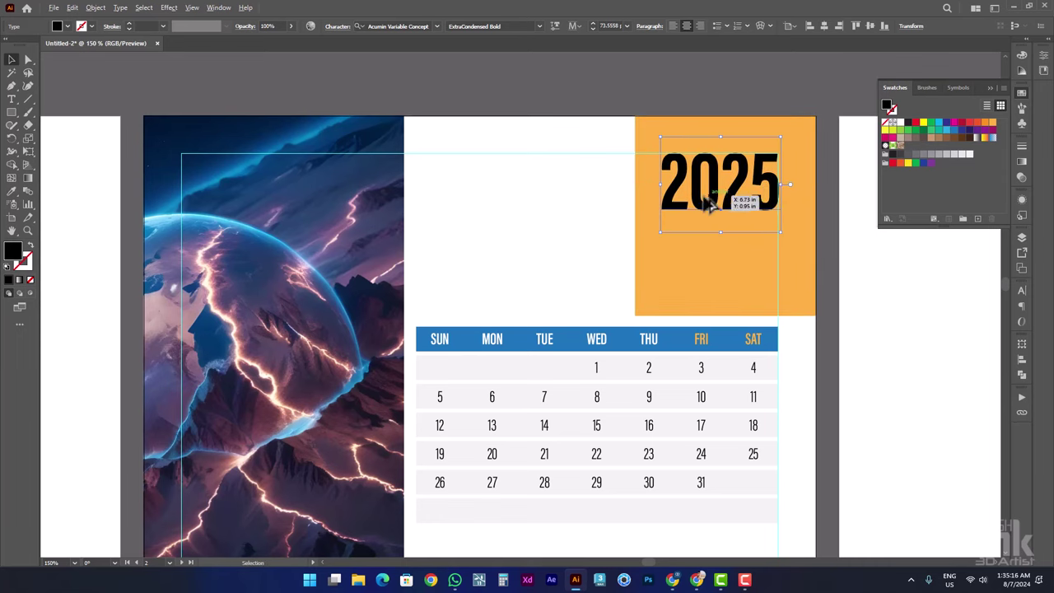
pyautogui.scroll(3, 694, 205)
pyautogui.moveTo(603, 288); pyautogui.dragTo(546, 313)
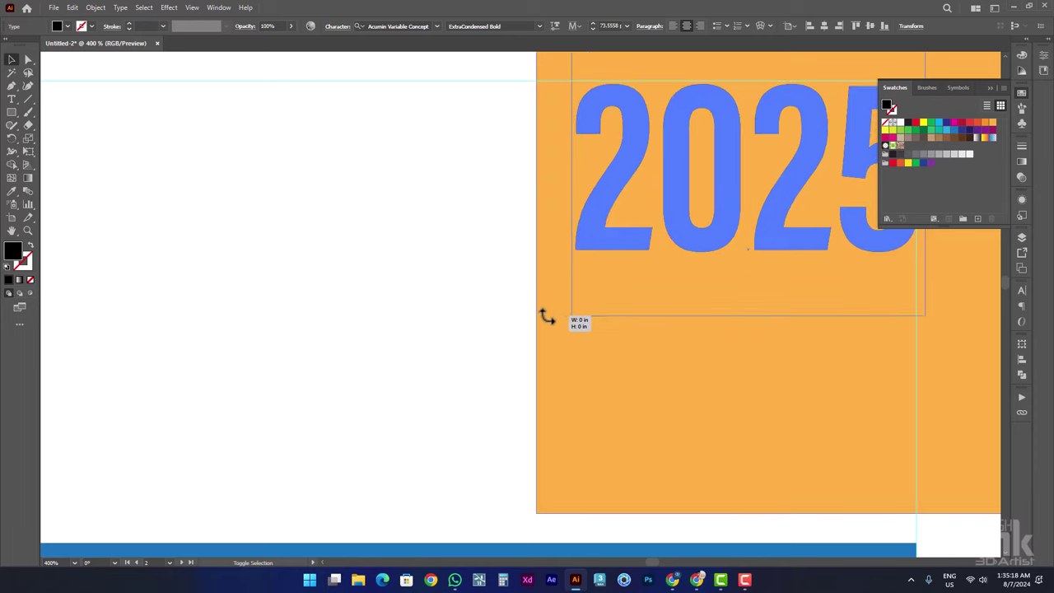
pyautogui.scroll(-2, 800, 173)
pyautogui.scroll(-1, 799, 172)
pyautogui.scroll(5, 722, 189)
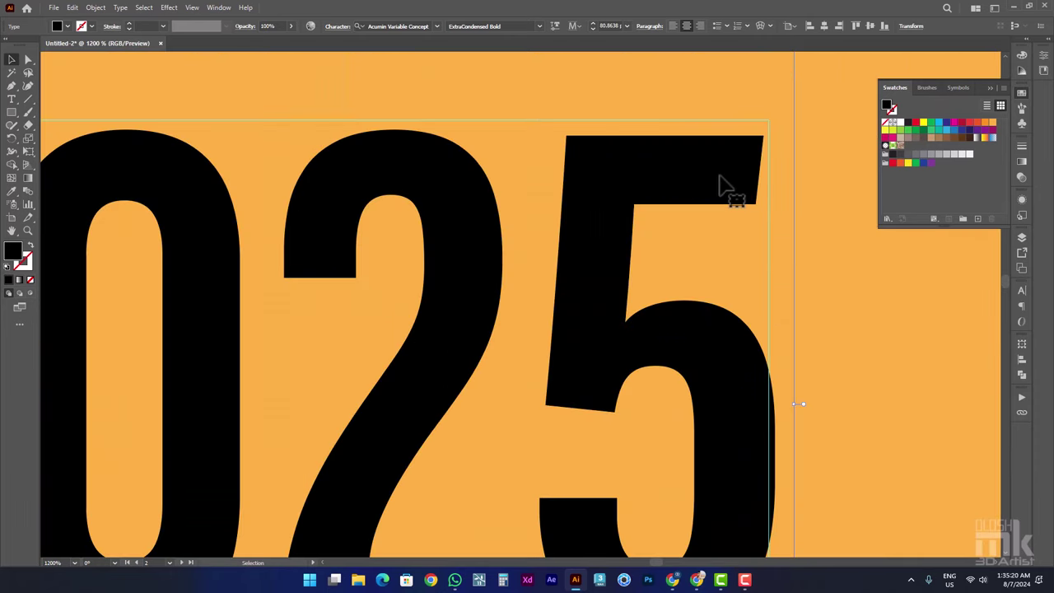
pyautogui.moveTo(722, 189)
pyautogui.mouseDown()
pyautogui.moveTo(732, 172)
pyautogui.moveTo(717, 169)
pyautogui.mouseUp()
pyautogui.moveTo(752, 298); pyautogui.dragTo(676, 189)
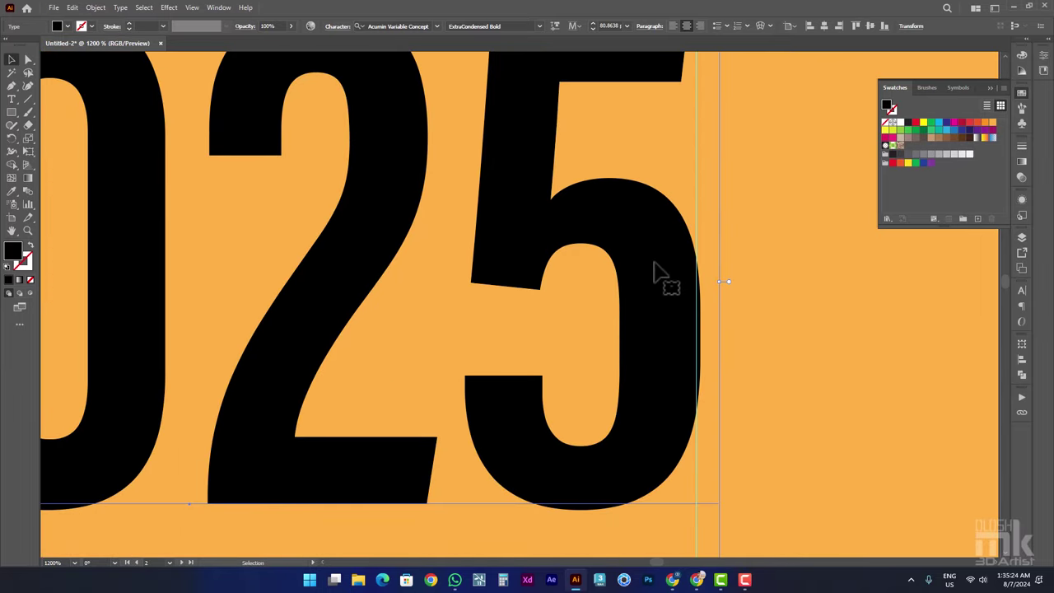
pyautogui.scroll(-5, 652, 266)
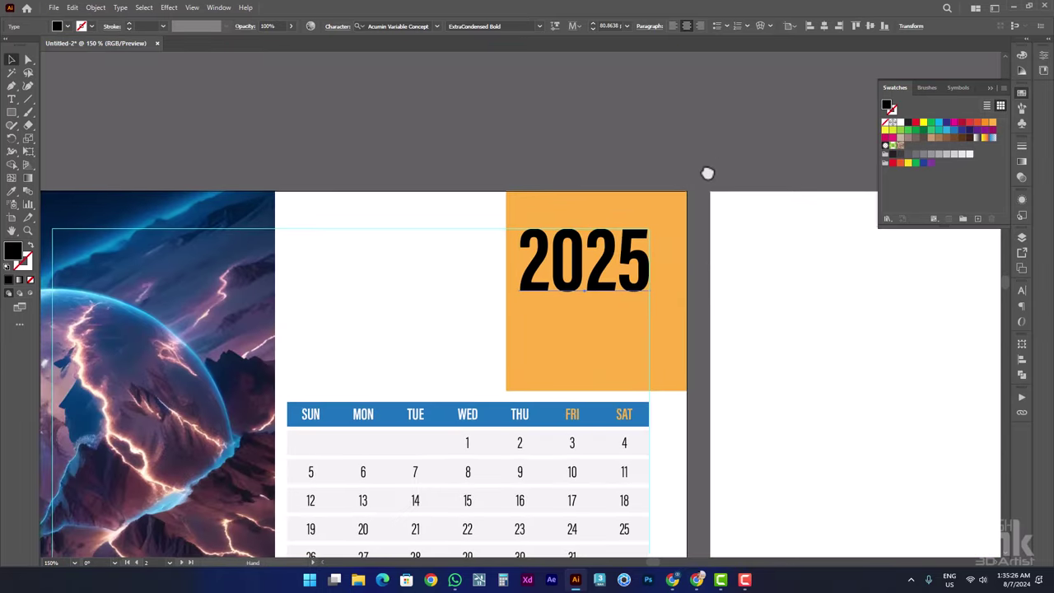
# - Recolour the corner square from orange to blue
pyautogui.moveTo(708, 173); pyautogui.dragTo(696, 175)
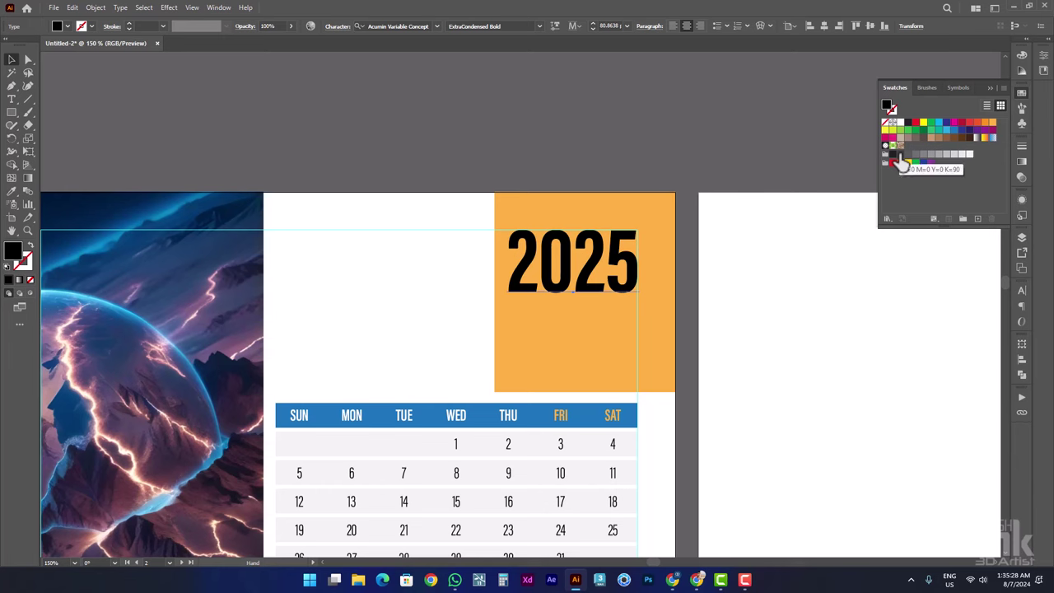
pyautogui.click(900, 154)
pyautogui.click(531, 200)
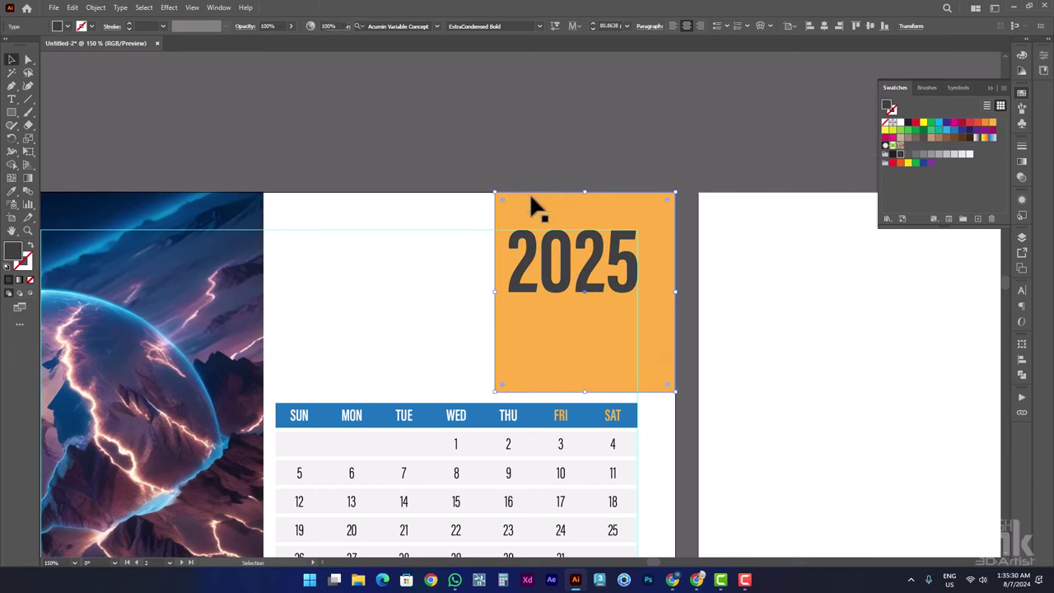
pyautogui.click(11, 191)
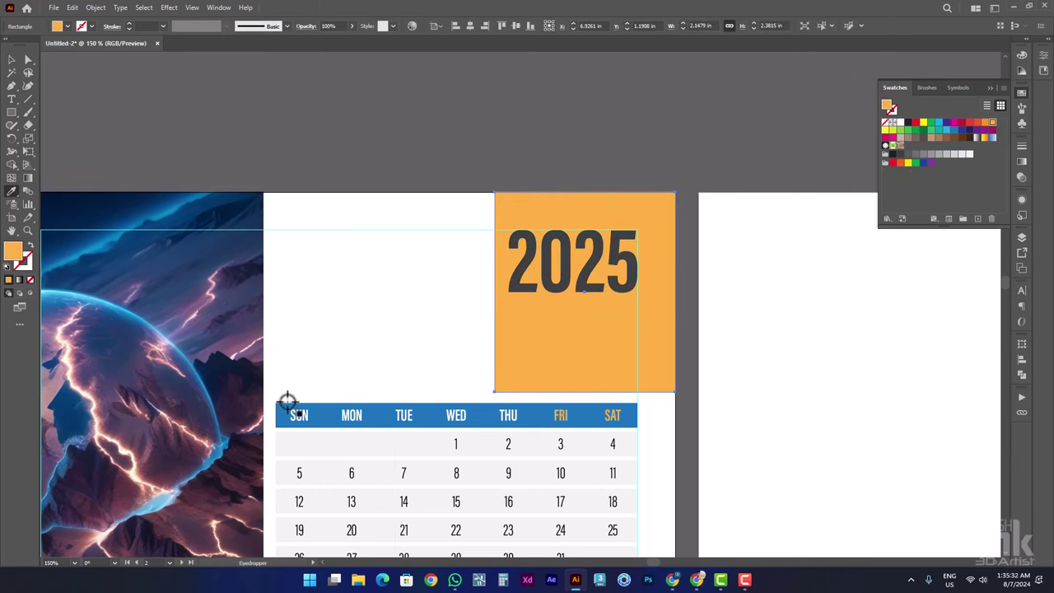
pyautogui.click(316, 404)
pyautogui.hotkey('ctrl', 'z')
pyautogui.click(954, 129)
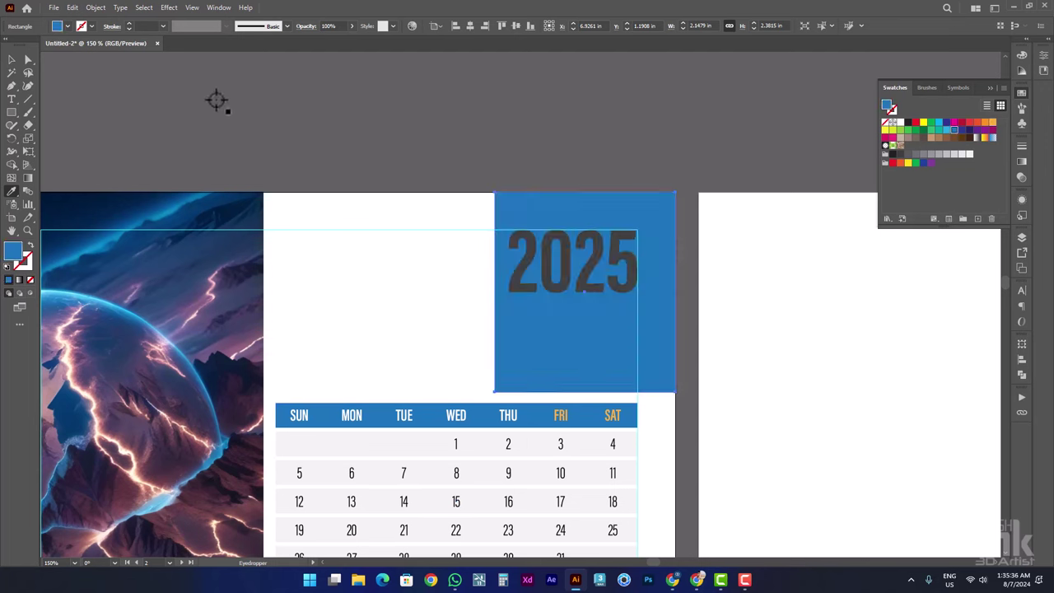
pyautogui.click(14, 60)
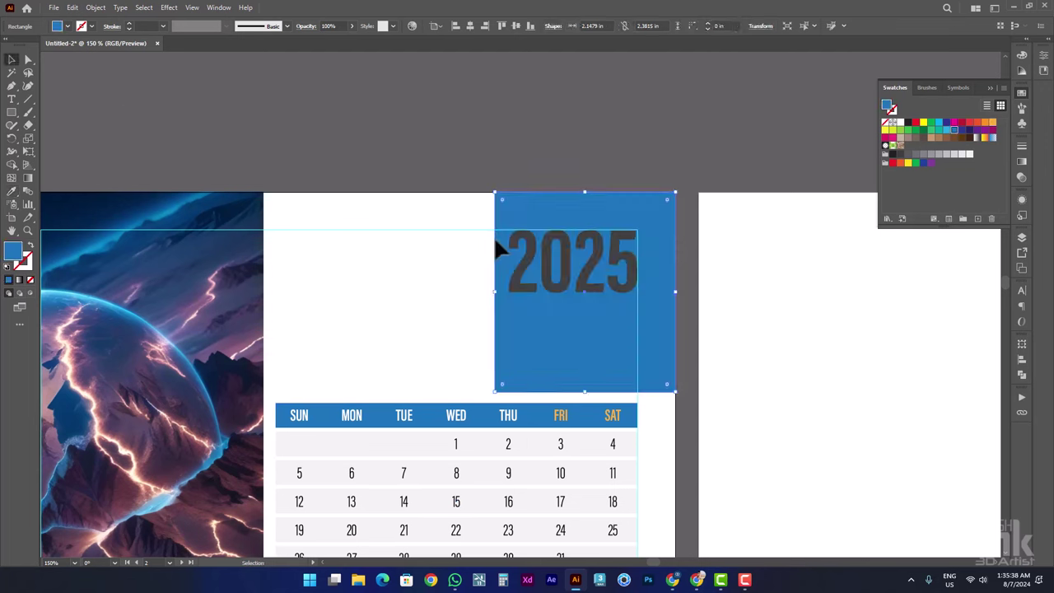
# - Make the 2025 text white and zoom out to view the artboards
pyautogui.click(571, 292)
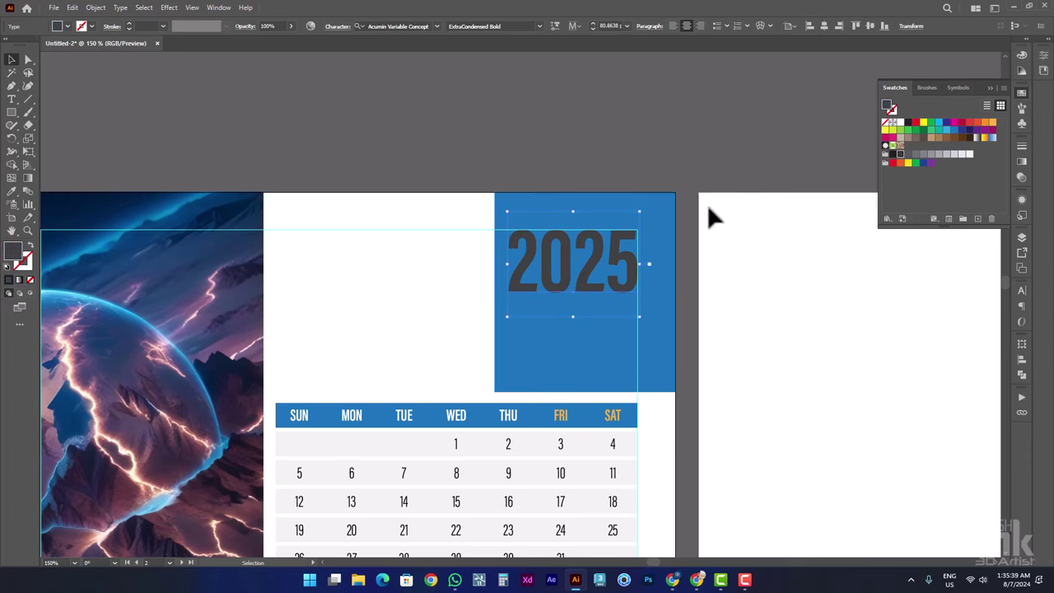
pyautogui.click(969, 155)
pyautogui.click(690, 121)
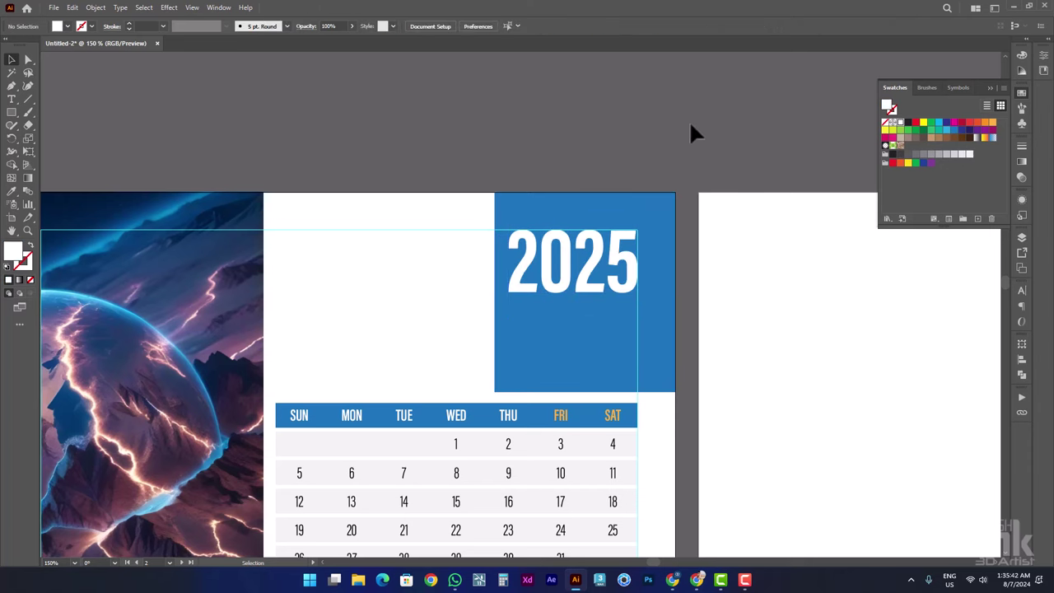
pyautogui.hotkey('ctrl', '-')
pyautogui.hotkey('ctrl', '-')
pyautogui.moveTo(662, 139); pyautogui.dragTo(653, 153)
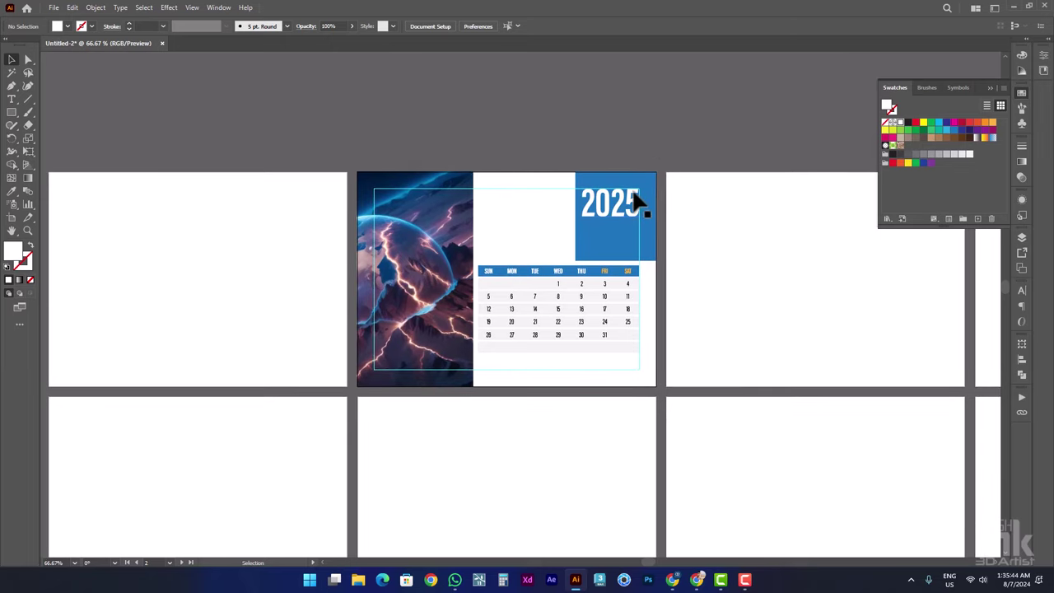
pyautogui.scroll(3, 615, 247)
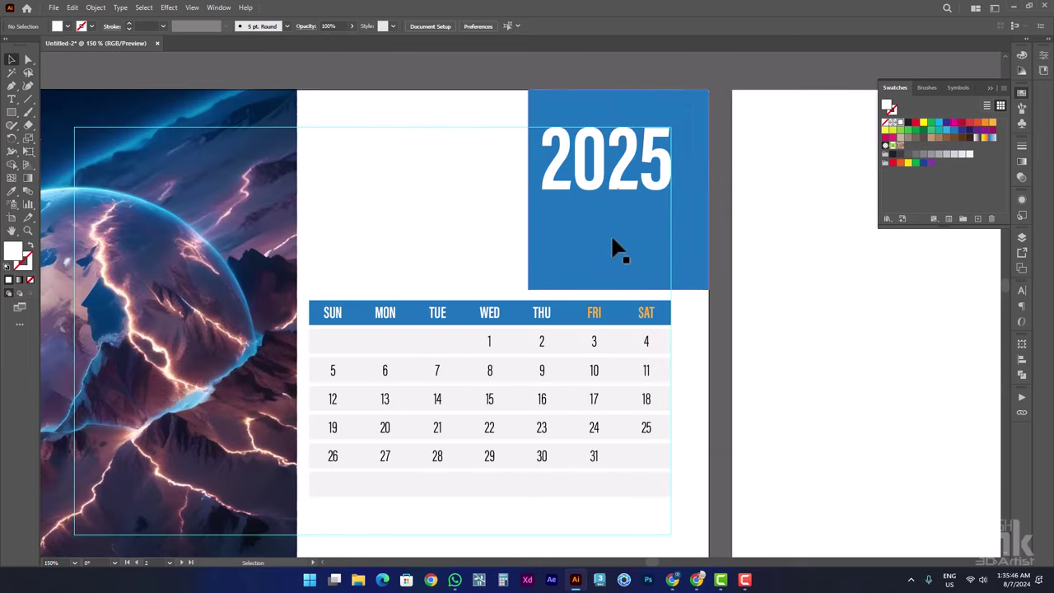
# - Try an orange fill on the corner square, then revert it to blue
pyautogui.click(612, 247)
pyautogui.click(992, 122)
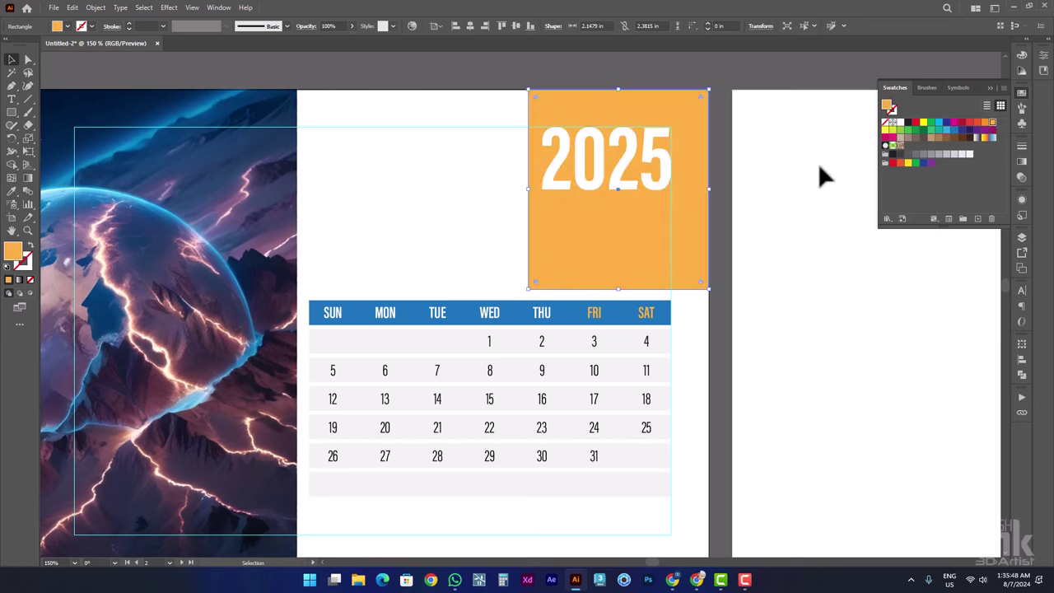
pyautogui.hotkey('ctrl', 'z')
pyautogui.click(774, 165)
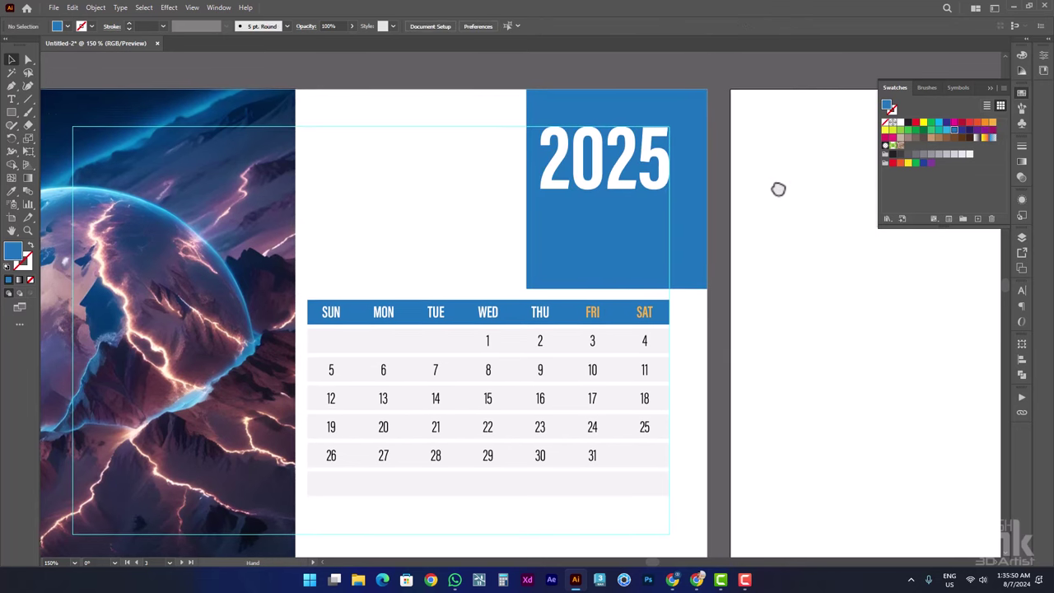
pyautogui.moveTo(774, 164); pyautogui.dragTo(774, 177)
pyautogui.scroll(-1, 752, 193)
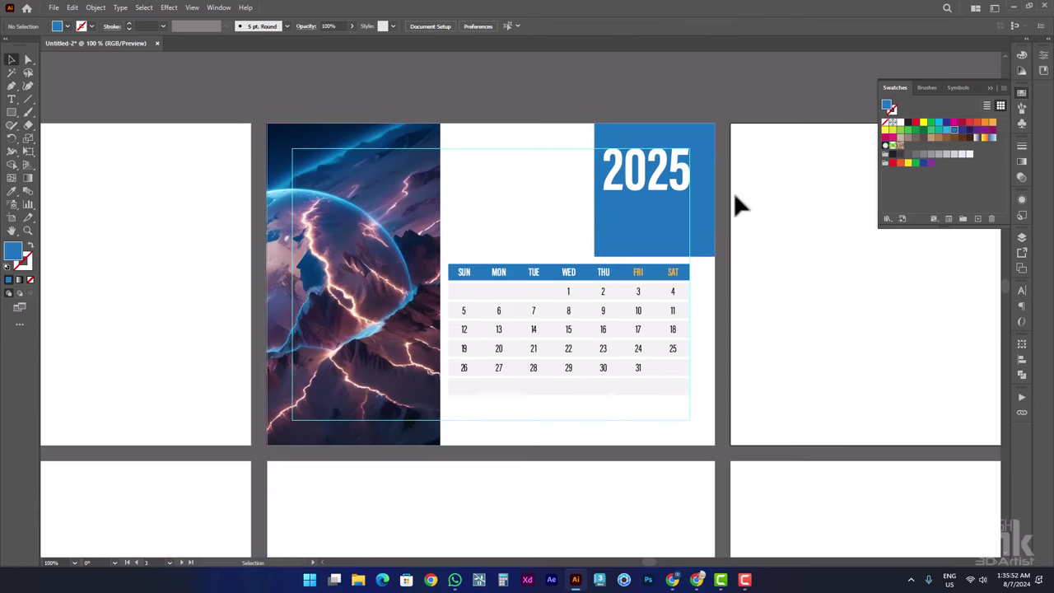
pyautogui.click(669, 245)
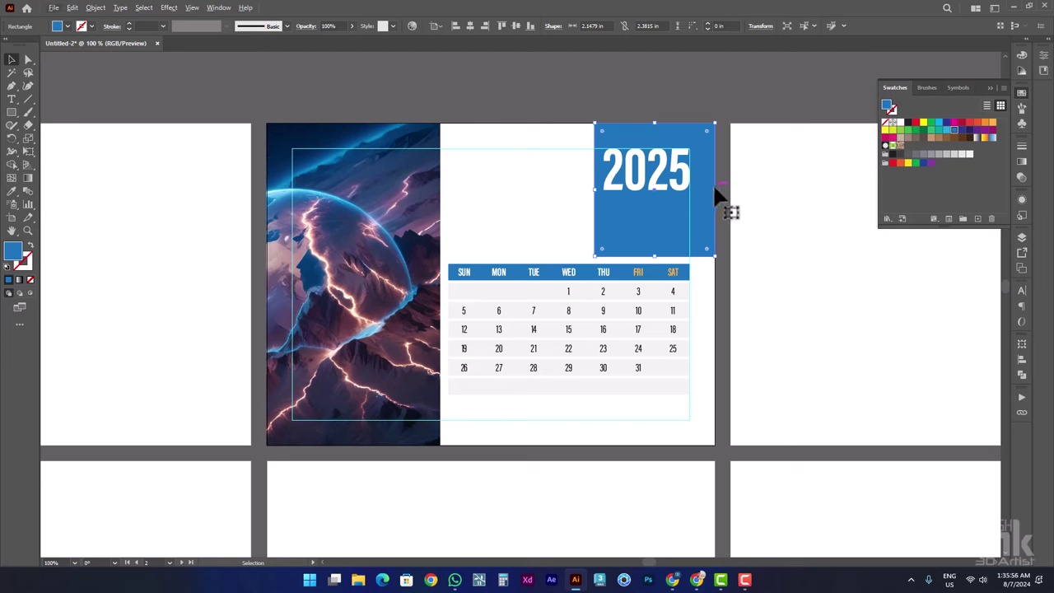
# - Resize the thin outline frame to 4.71 in wide and adjust its top edge
pyautogui.click(706, 120)
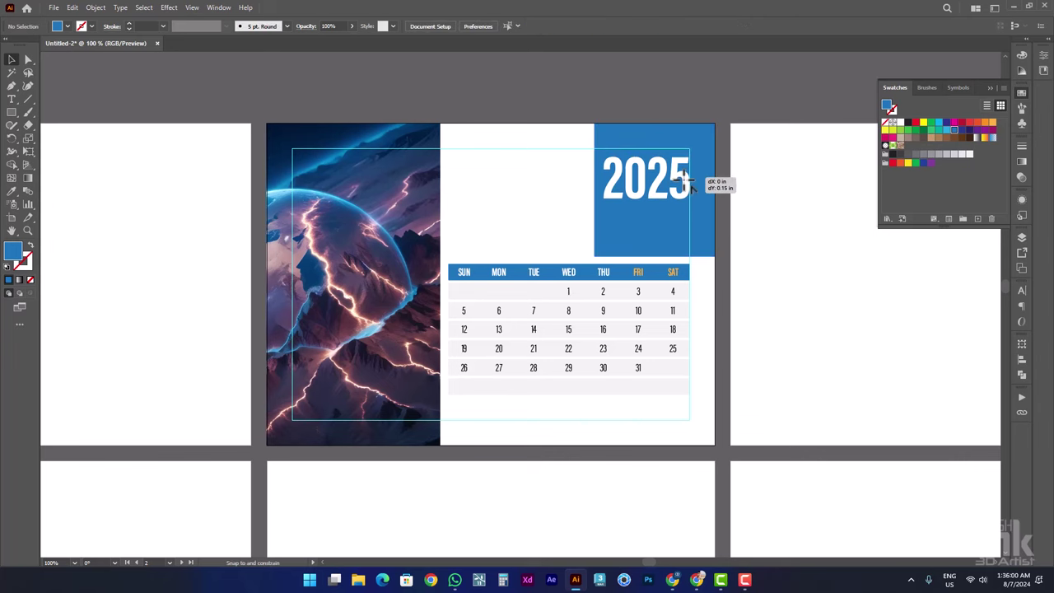
pyautogui.click(690, 177)
pyautogui.scroll(3, 638, 131)
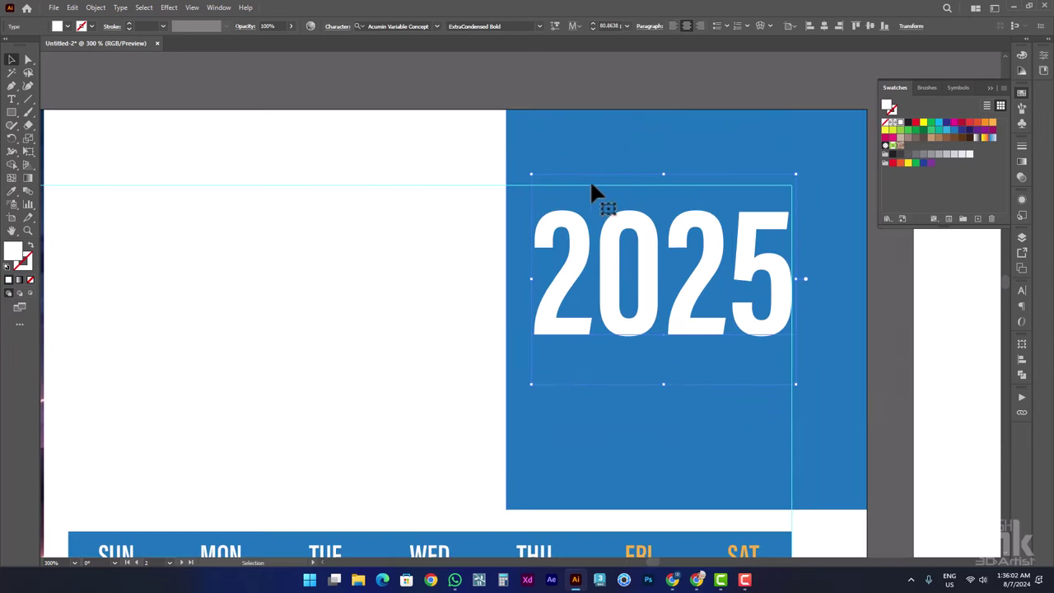
pyautogui.click(488, 185)
pyautogui.moveTo(332, 198); pyautogui.dragTo(421, 202)
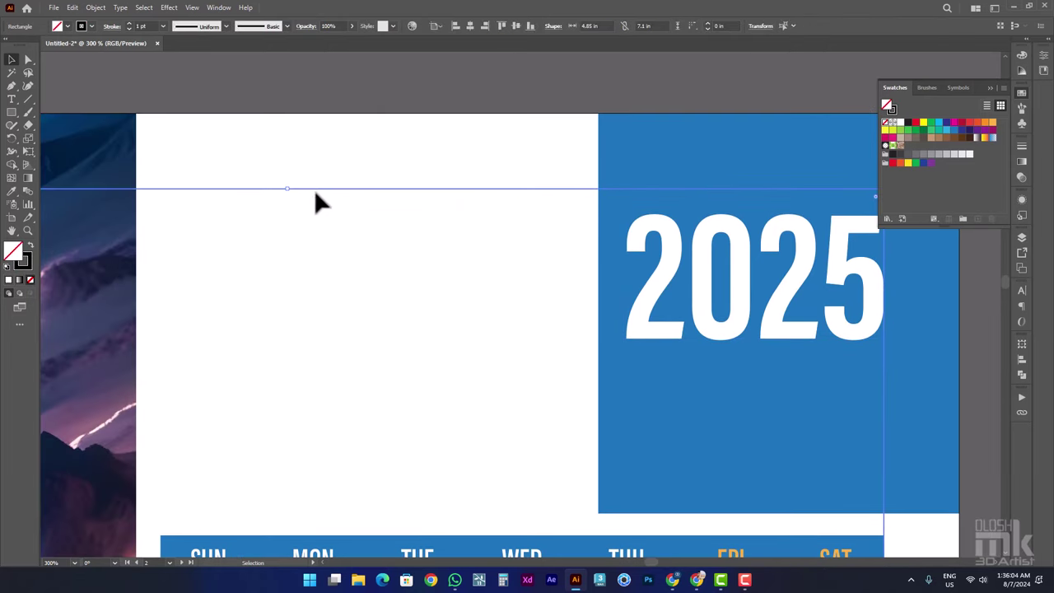
pyautogui.moveTo(286, 184); pyautogui.dragTo(286, 212)
pyautogui.scroll(-2, 482, 216)
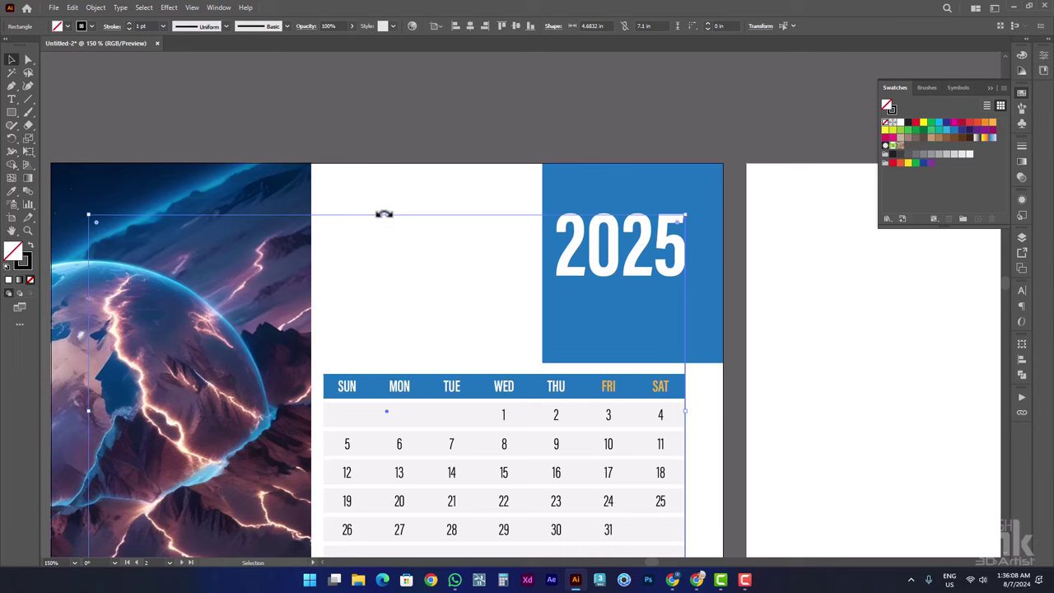
pyautogui.moveTo(385, 214); pyautogui.dragTo(386, 216)
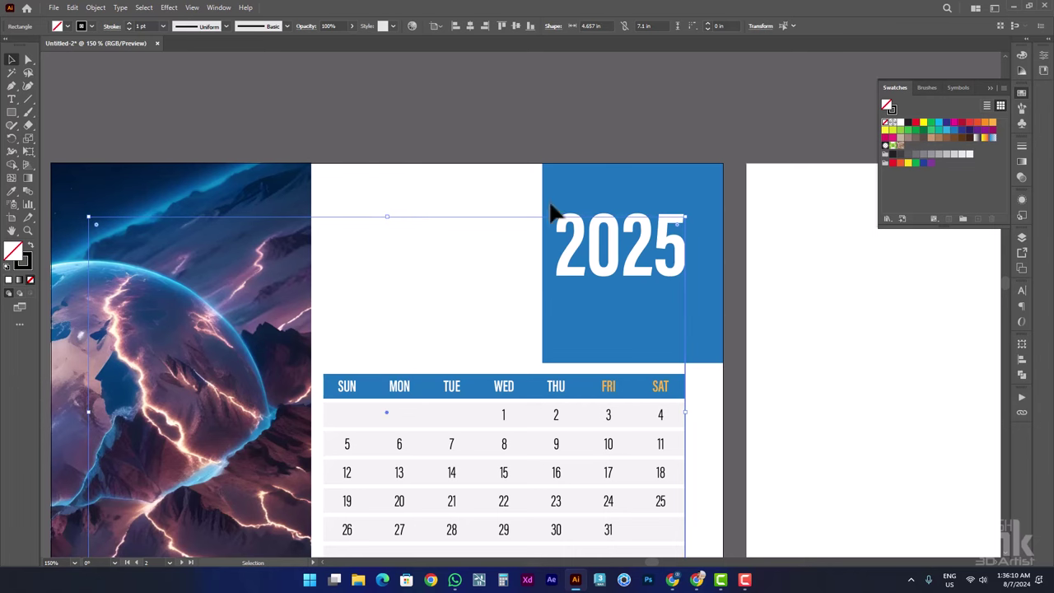
# - Nudge the 2025 text slightly lower, then view the whole calendar page
pyautogui.scroll(3, 748, 241)
pyautogui.moveTo(329, 207); pyautogui.dragTo(322, 219)
pyautogui.scroll(-4, 430, 193)
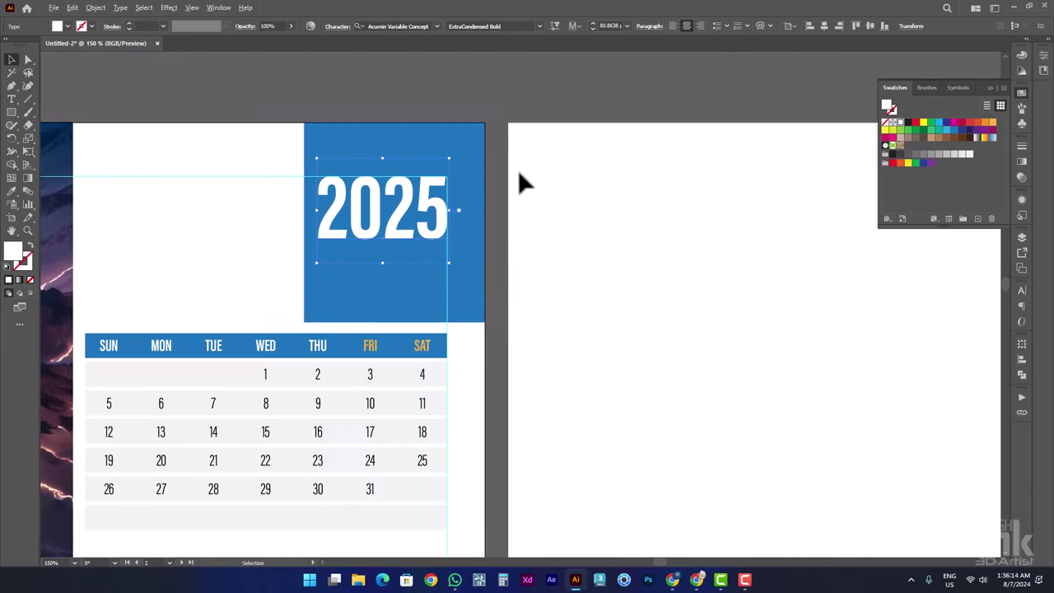
pyautogui.click(521, 156)
pyautogui.moveTo(418, 138); pyautogui.dragTo(768, 159)
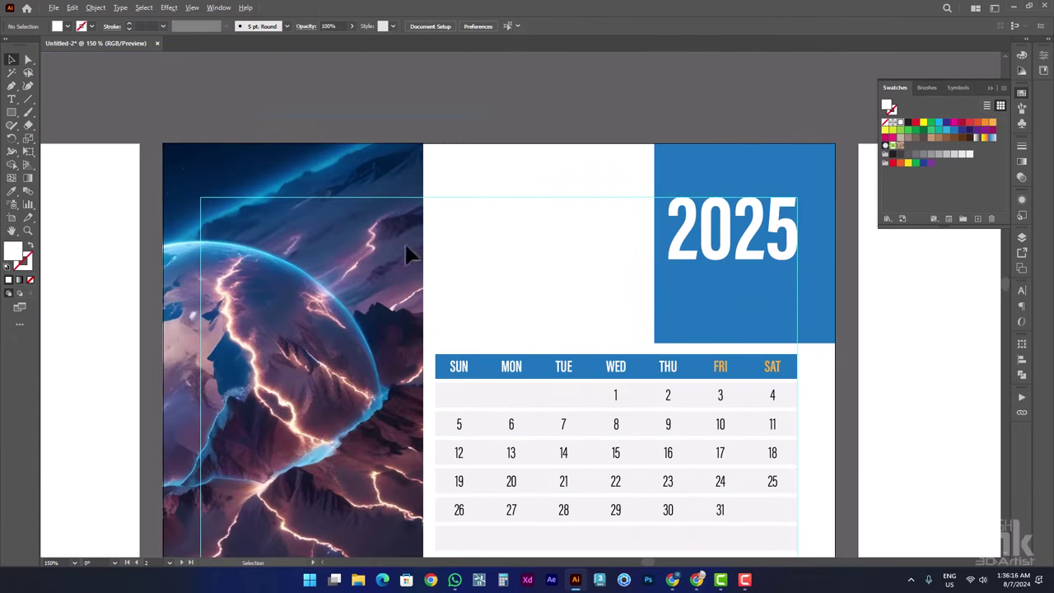
# - Add a 01 JAN text line below 2025 and move it right under the label
pyautogui.click(12, 99)
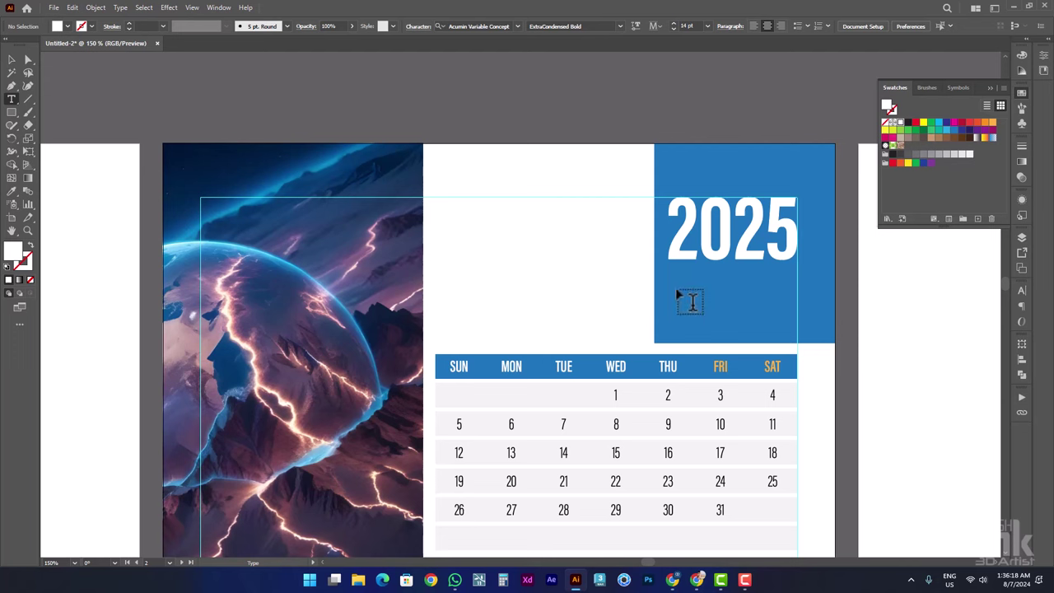
pyautogui.click(675, 287)
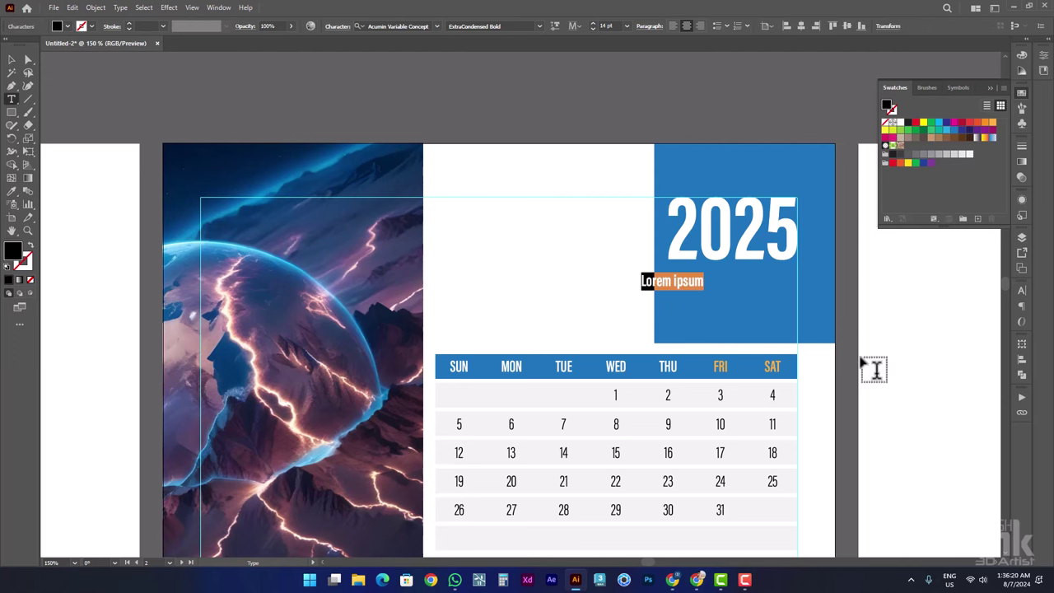
pyautogui.write('01 JAN')
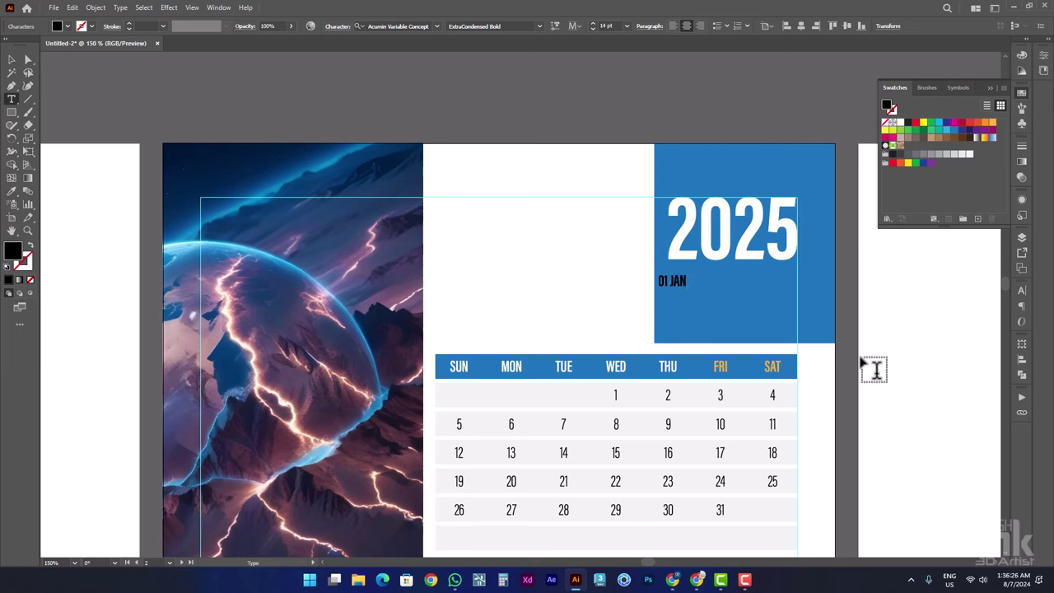
pyautogui.click(12, 60)
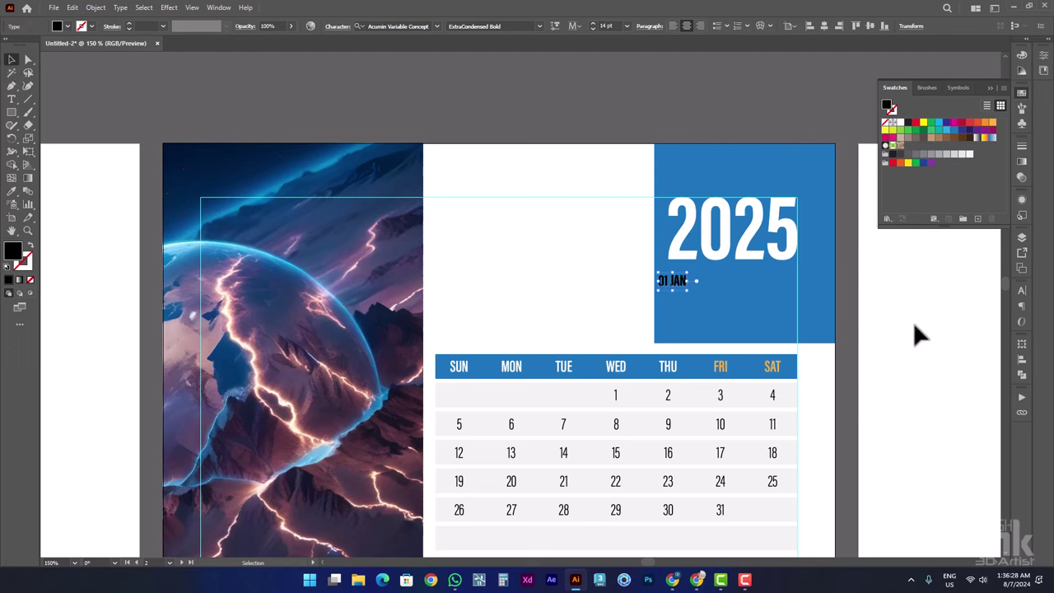
pyautogui.moveTo(688, 284)
pyautogui.mouseDown()
pyautogui.moveTo(779, 277)
pyautogui.moveTo(735, 299)
pyautogui.mouseUp()
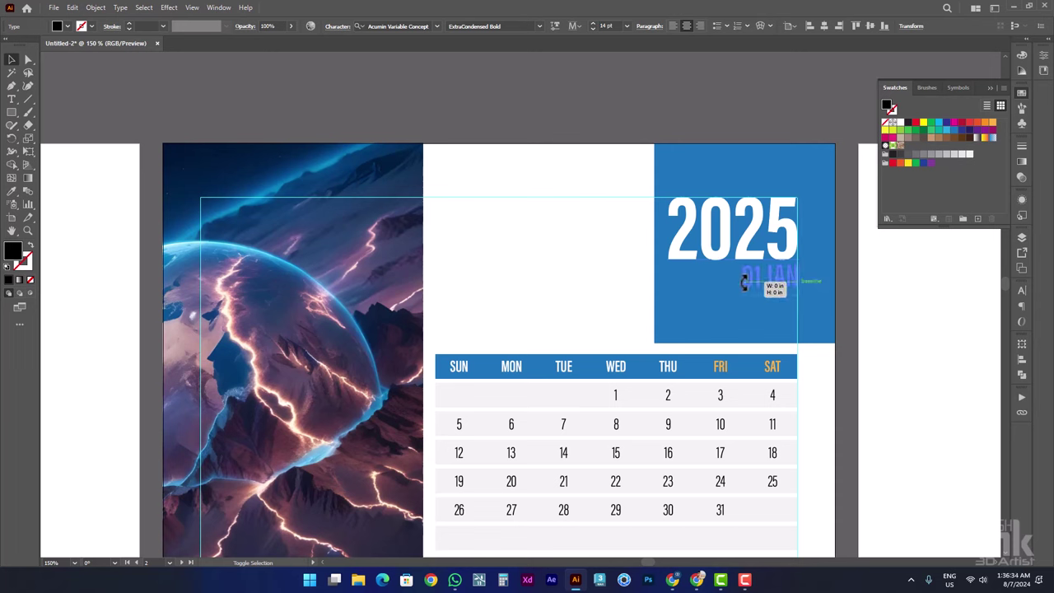
# - Give 01 JAN the Condensed style and white fill, aligned under 2025
pyautogui.click(539, 26)
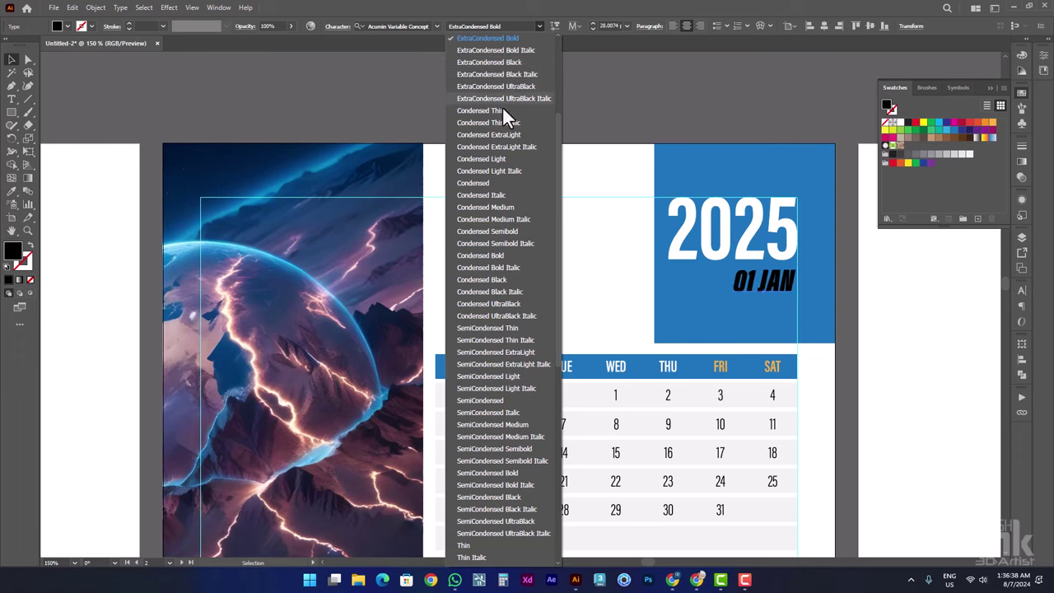
pyautogui.click(504, 183)
pyautogui.scroll(3, 802, 313)
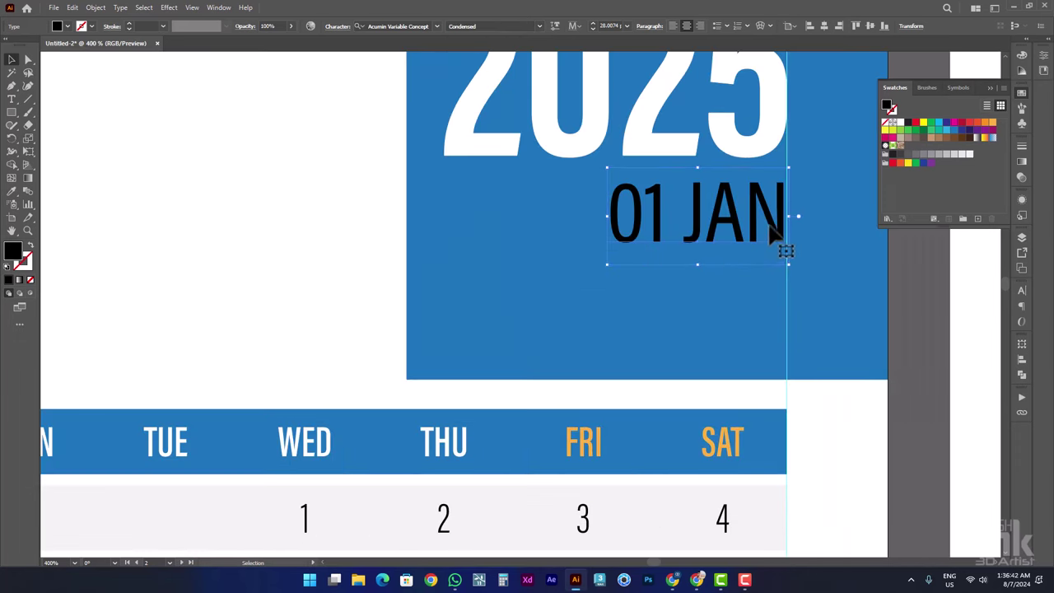
pyautogui.scroll(2, 783, 247)
pyautogui.moveTo(783, 231); pyautogui.dragTo(789, 247)
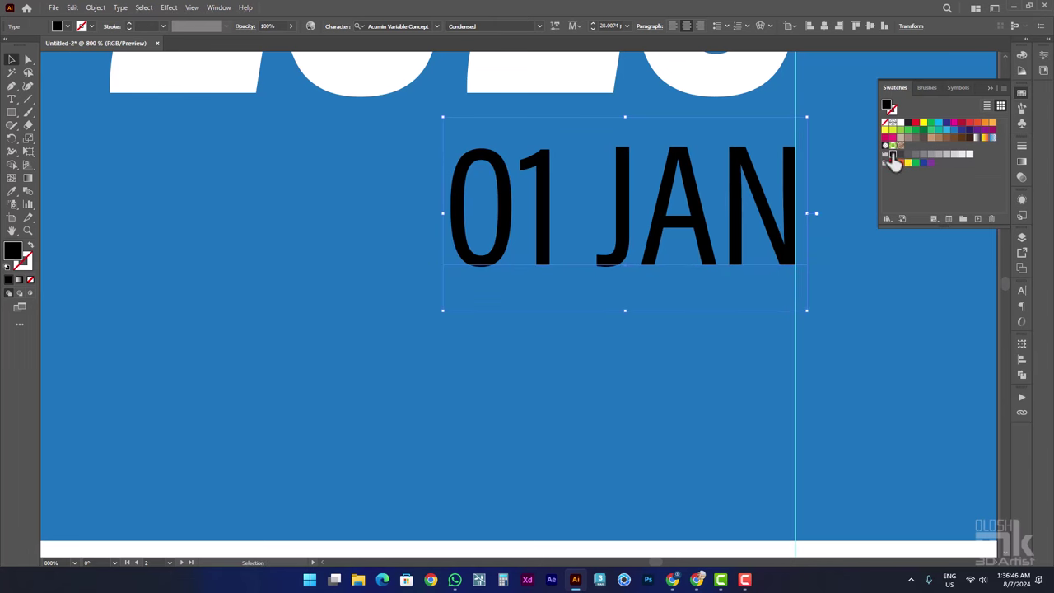
pyautogui.click(892, 155)
pyautogui.click(899, 124)
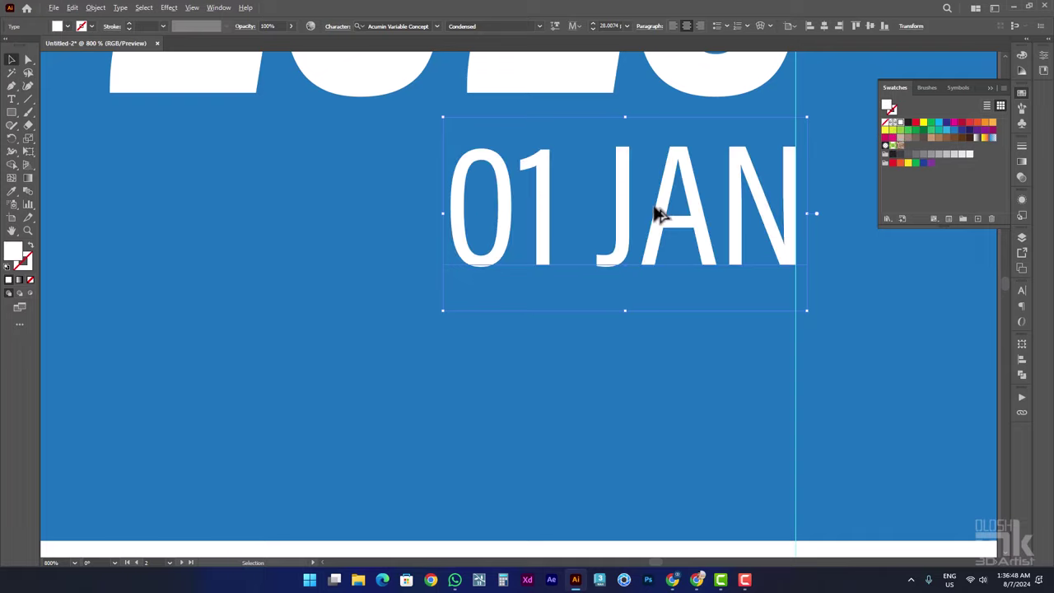
pyautogui.scroll(-3, 659, 217)
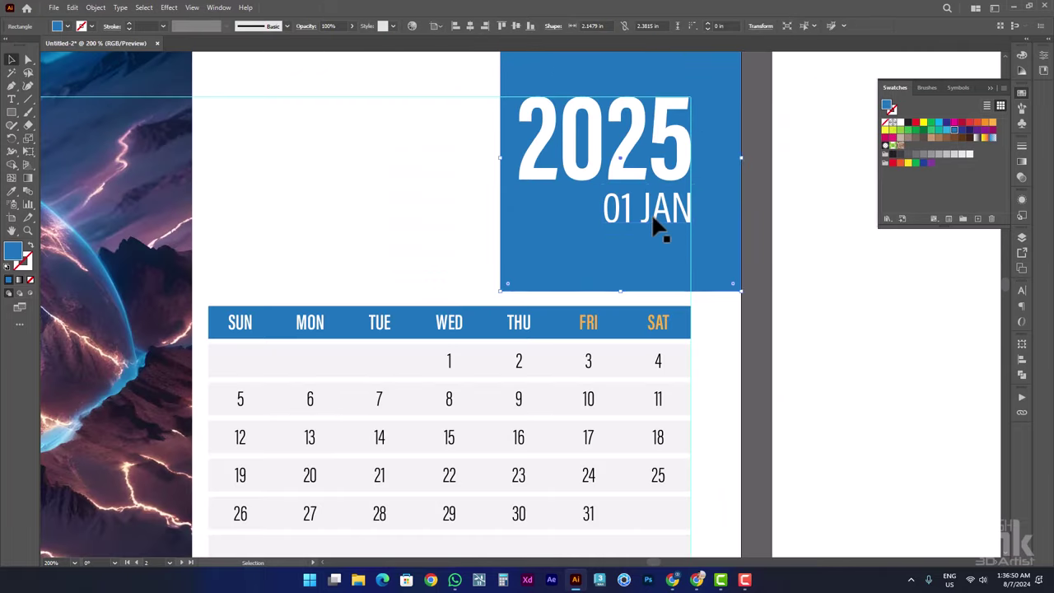
# - Lower 01 JAN slightly and shorten the blue box to about 1.91 in, ending just below it
pyautogui.moveTo(651, 213)
pyautogui.mouseDown()
pyautogui.moveTo(657, 237)
pyautogui.moveTo(657, 225)
pyautogui.mouseUp()
pyautogui.click(635, 252)
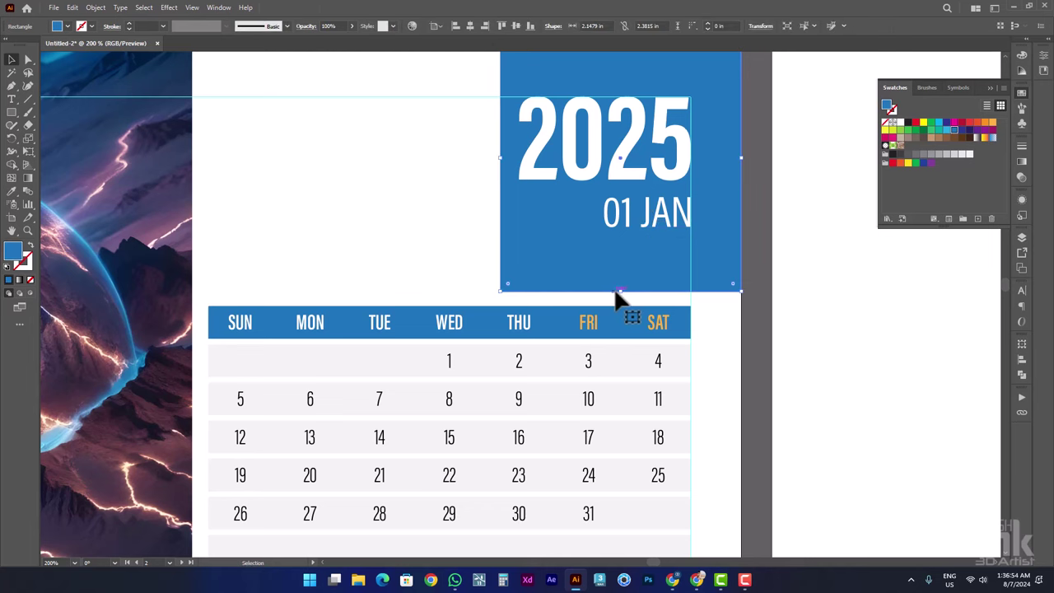
pyautogui.moveTo(622, 292); pyautogui.dragTo(636, 247)
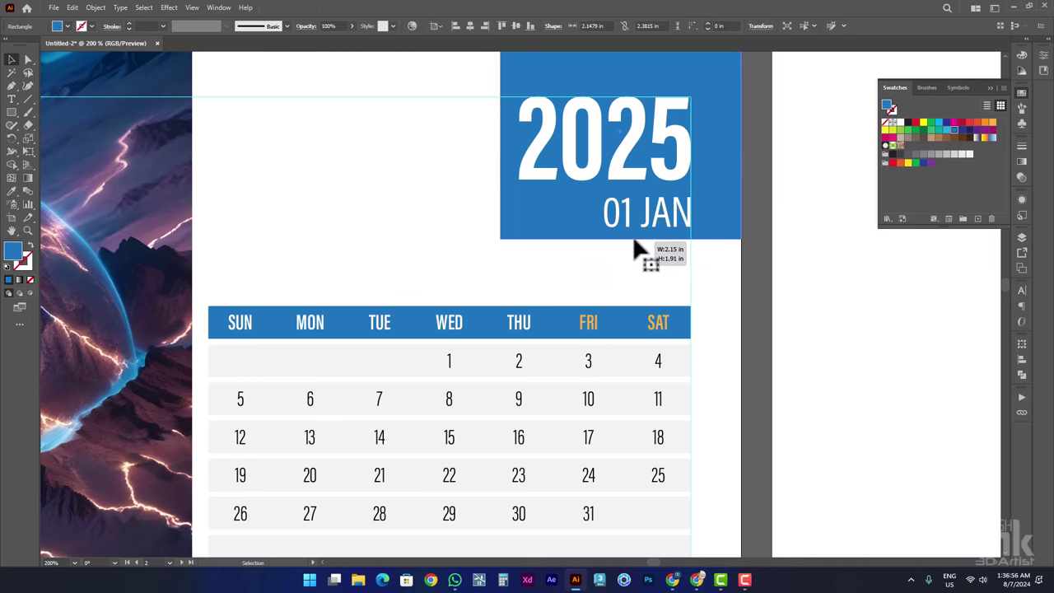
pyautogui.click(621, 276)
pyautogui.hotkey('ctrl', '-')
pyautogui.hotkey('ctrl', '-')
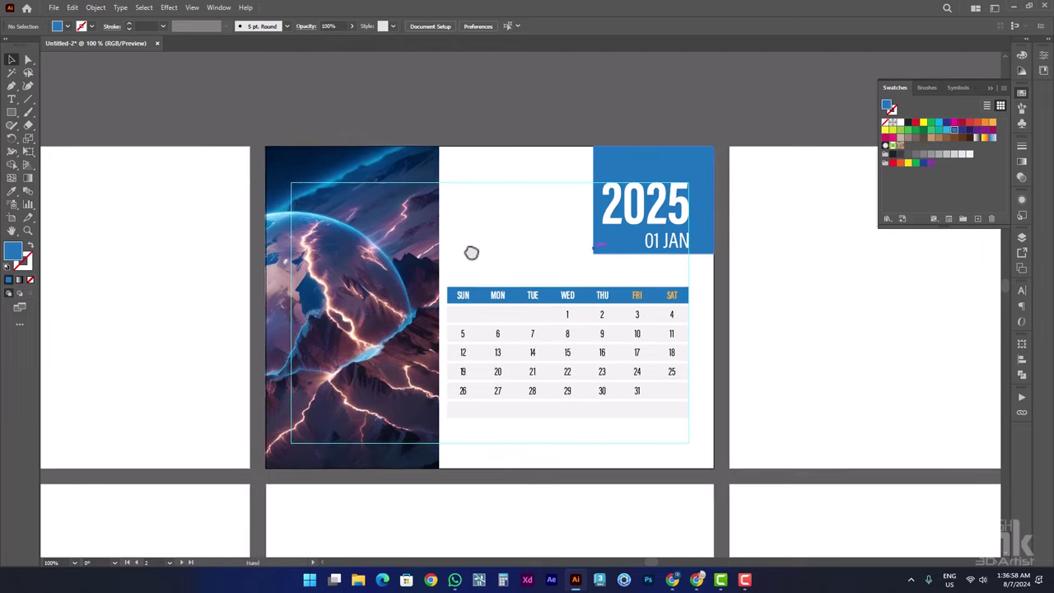
pyautogui.moveTo(471, 252); pyautogui.dragTo(482, 255)
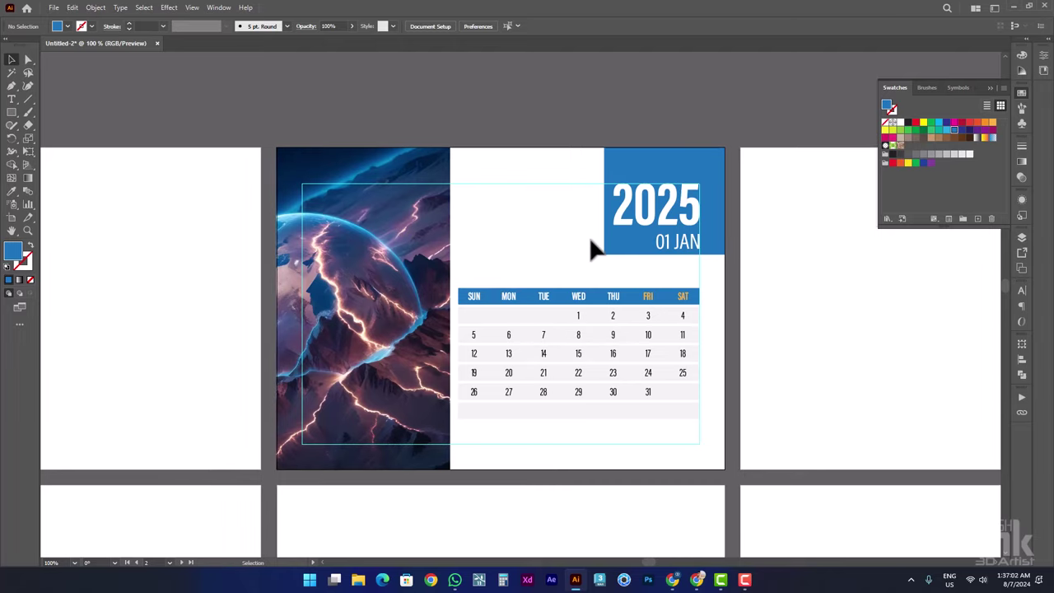
# - Draw a thin orange-filled bar along the blue 2025 box's left edge
pyautogui.click(12, 113)
pyautogui.scroll(1, 590, 168)
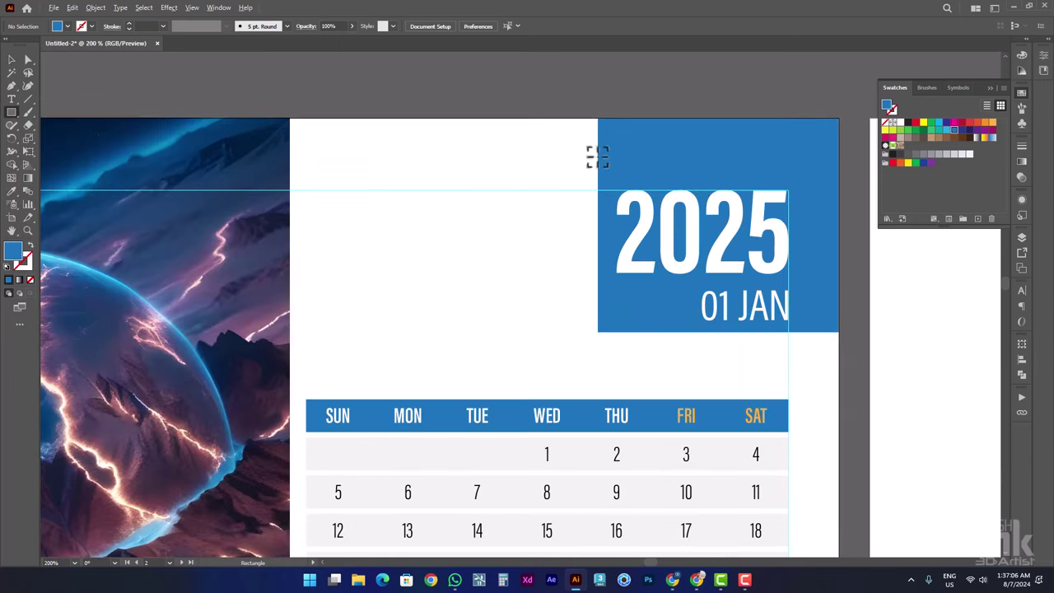
pyautogui.scroll(1, 597, 120)
pyautogui.moveTo(600, 118); pyautogui.dragTo(585, 332)
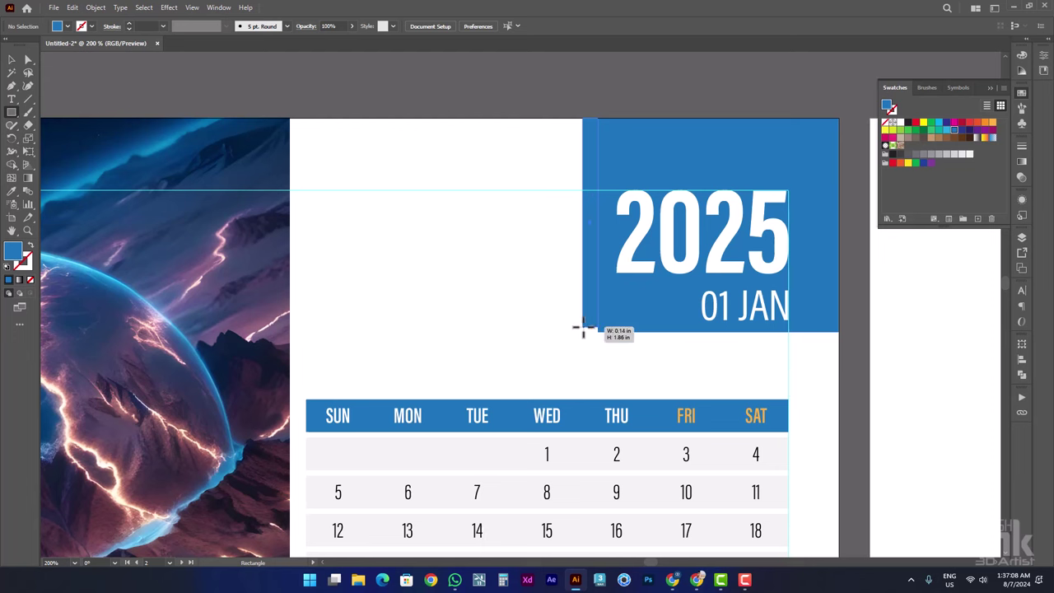
pyautogui.moveTo(584, 333); pyautogui.dragTo(588, 333)
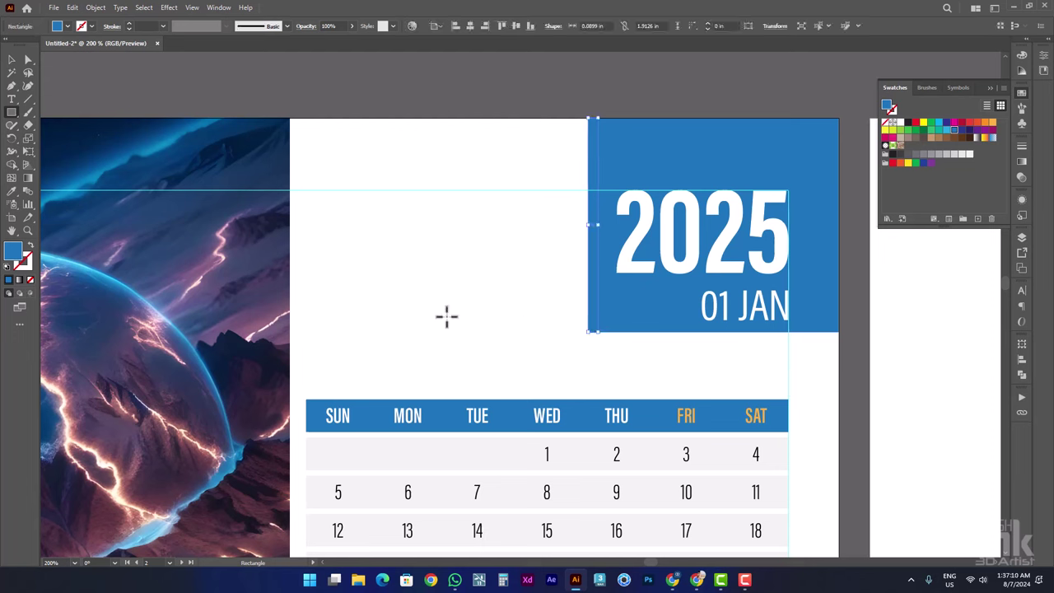
pyautogui.click(12, 192)
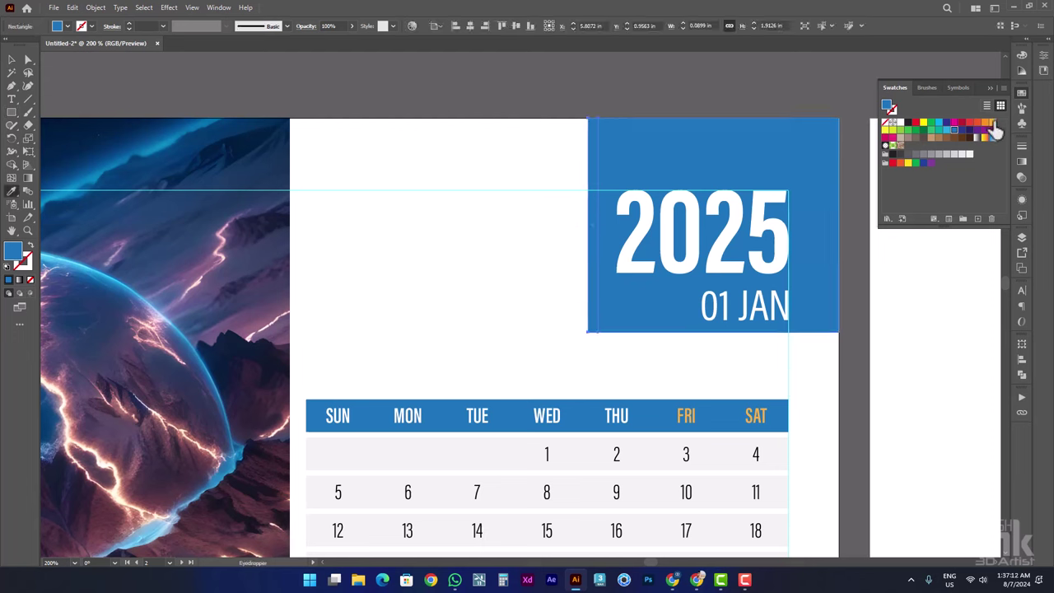
pyautogui.click(993, 123)
# - Narrow the orange strip to about 0.08 in wide against the blue box
pyautogui.click(12, 63)
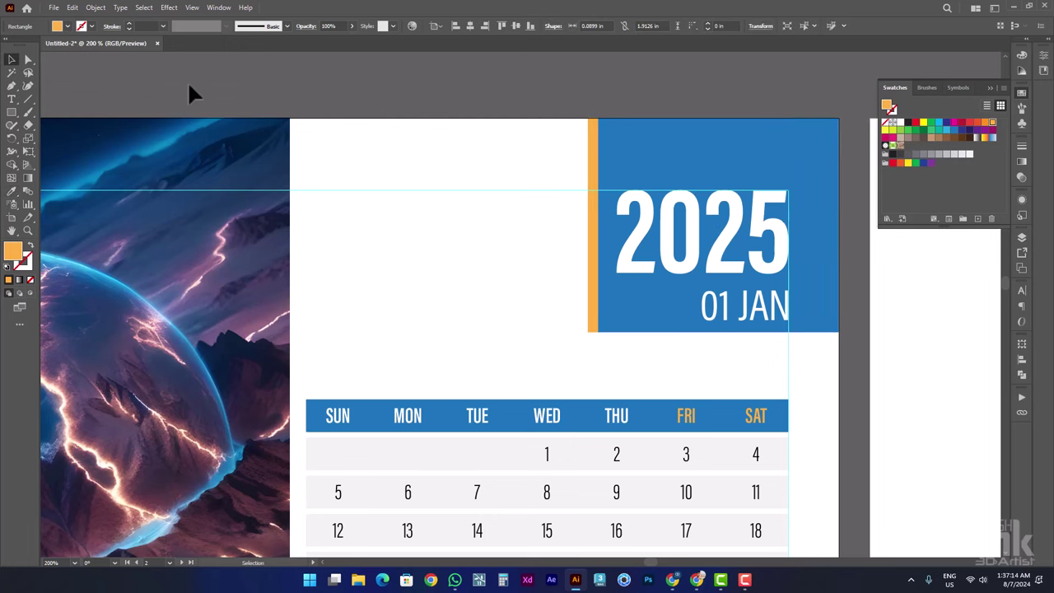
pyautogui.scroll(3, 577, 206)
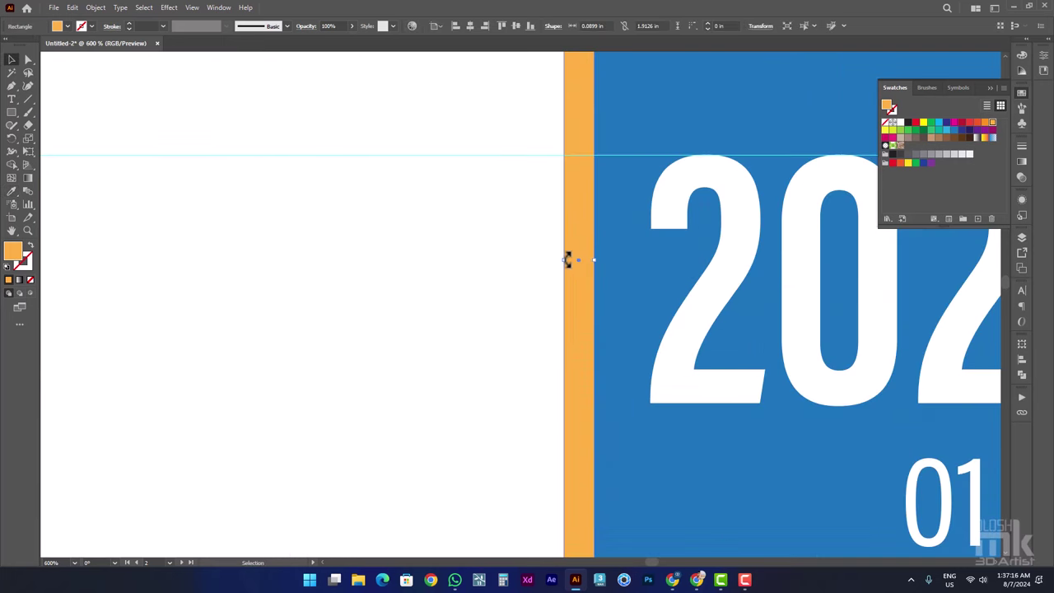
pyautogui.moveTo(569, 259); pyautogui.dragTo(579, 259)
pyautogui.scroll(-3, 547, 256)
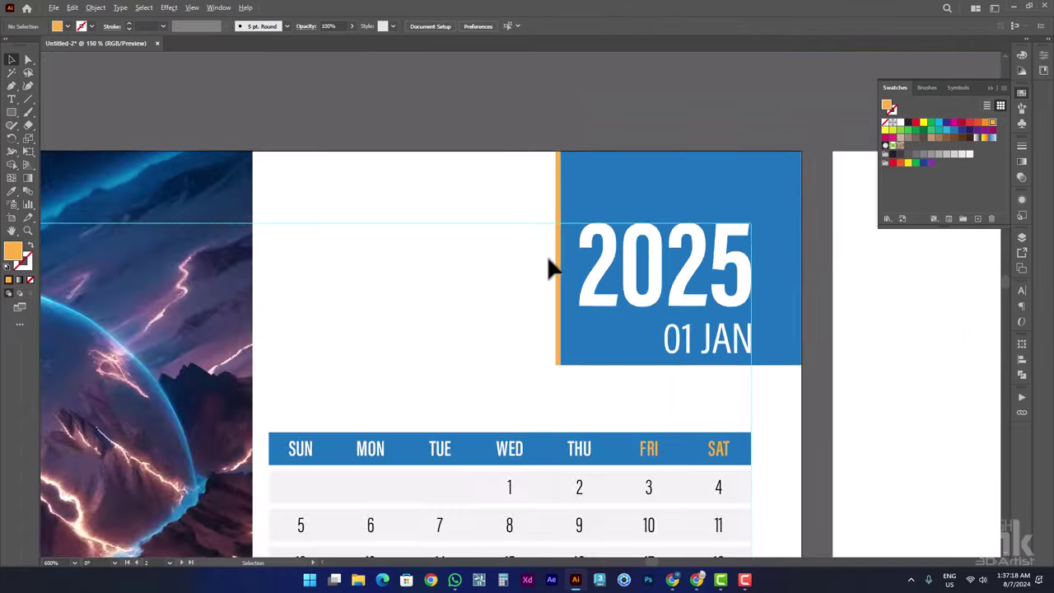
pyautogui.scroll(-3, 527, 247)
pyautogui.click(495, 235)
pyautogui.scroll(3, 583, 282)
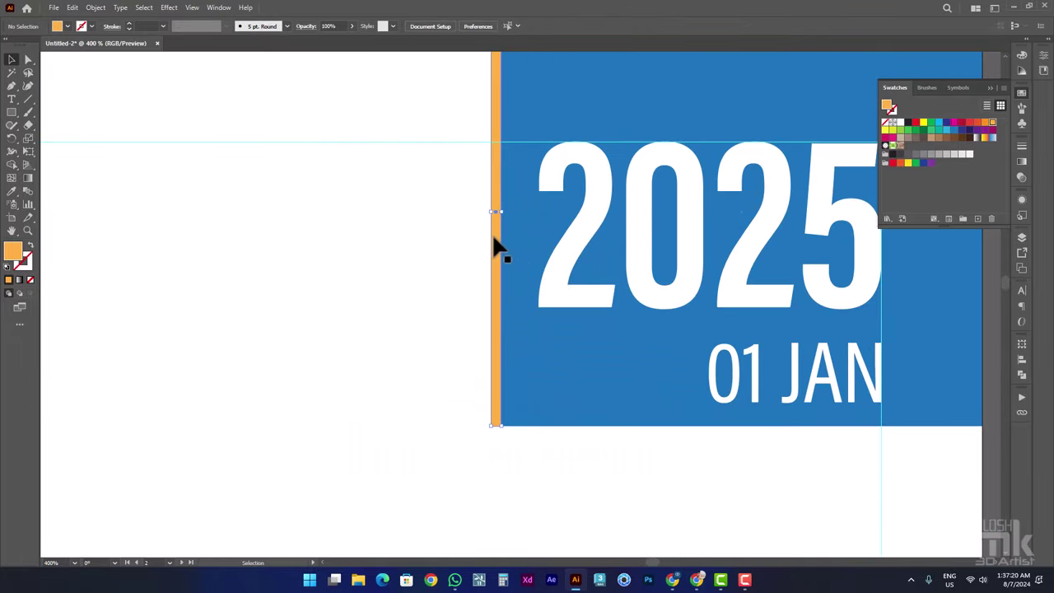
pyautogui.click(494, 235)
pyautogui.moveTo(492, 215); pyautogui.dragTo(483, 215)
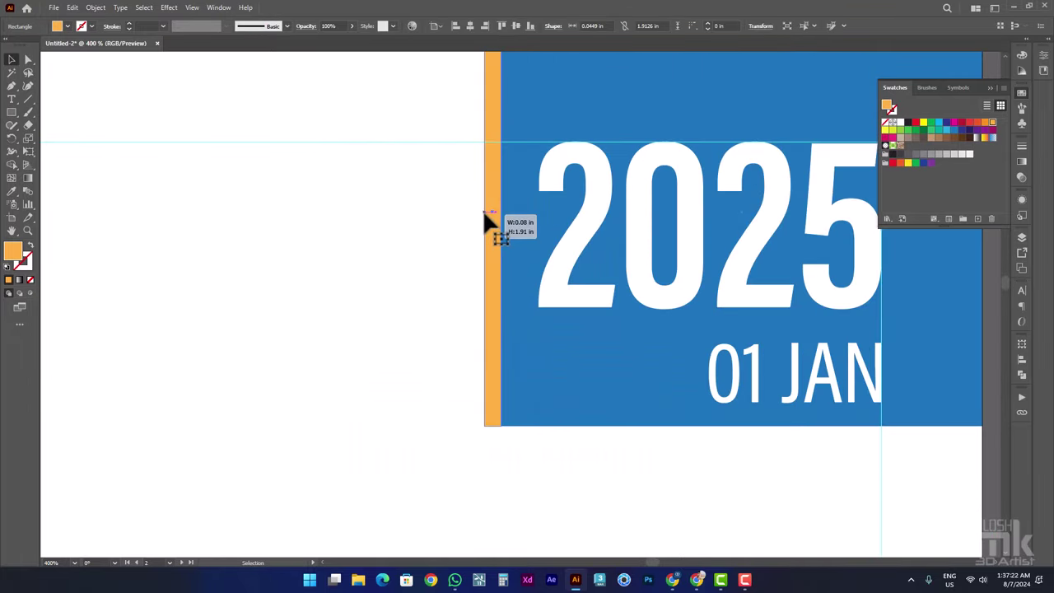
pyautogui.scroll(-3, 485, 221)
pyautogui.click(360, 337)
pyautogui.scroll(3, 350, 354)
# - Reposition the calendar day grid and select its blue weekday header bar inside the group
pyautogui.click(309, 339)
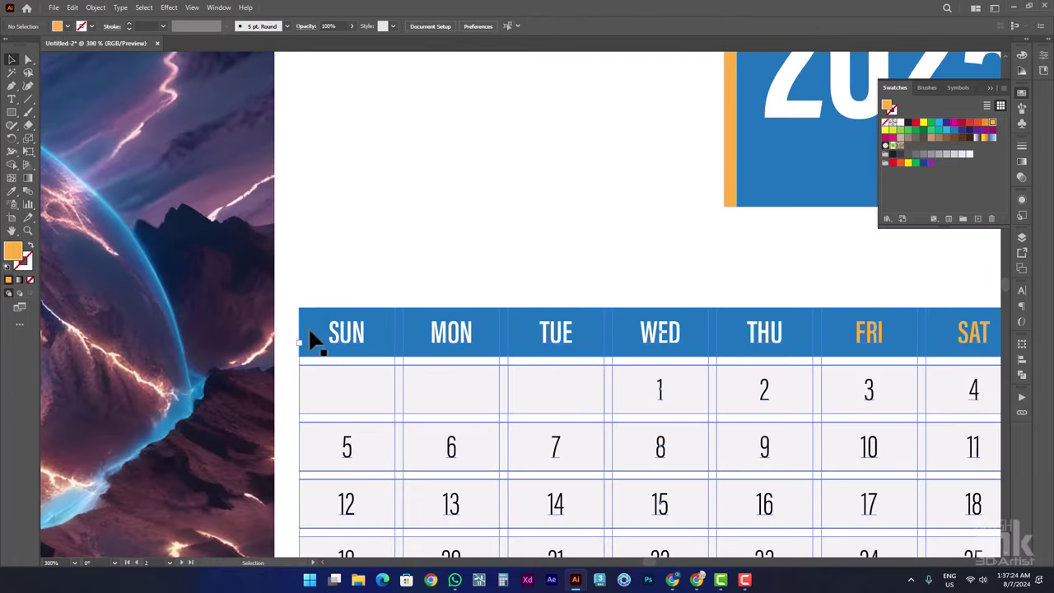
pyautogui.doubleClick(309, 336)
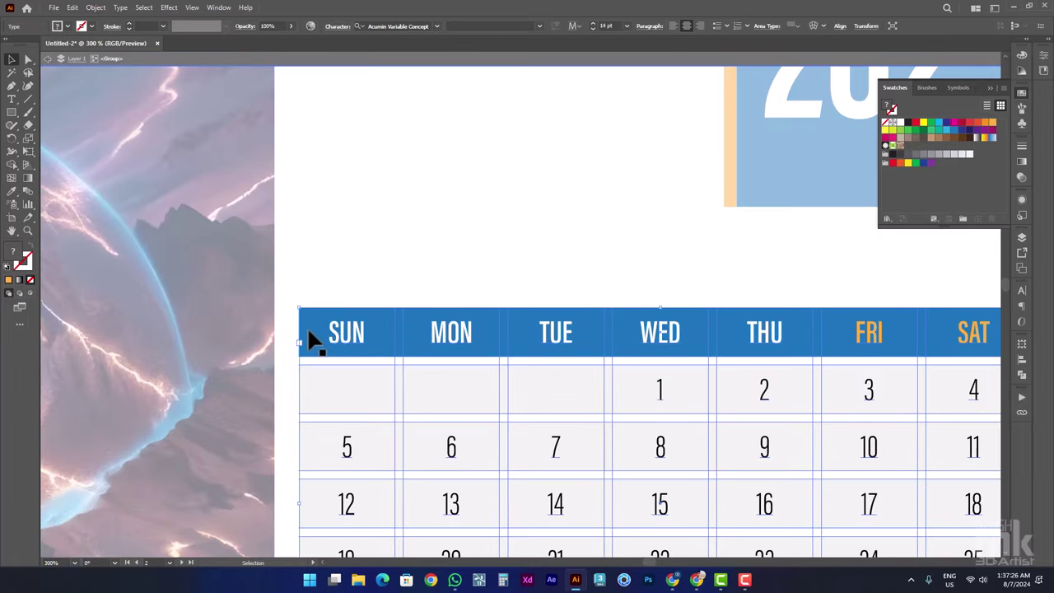
pyautogui.click(12, 59)
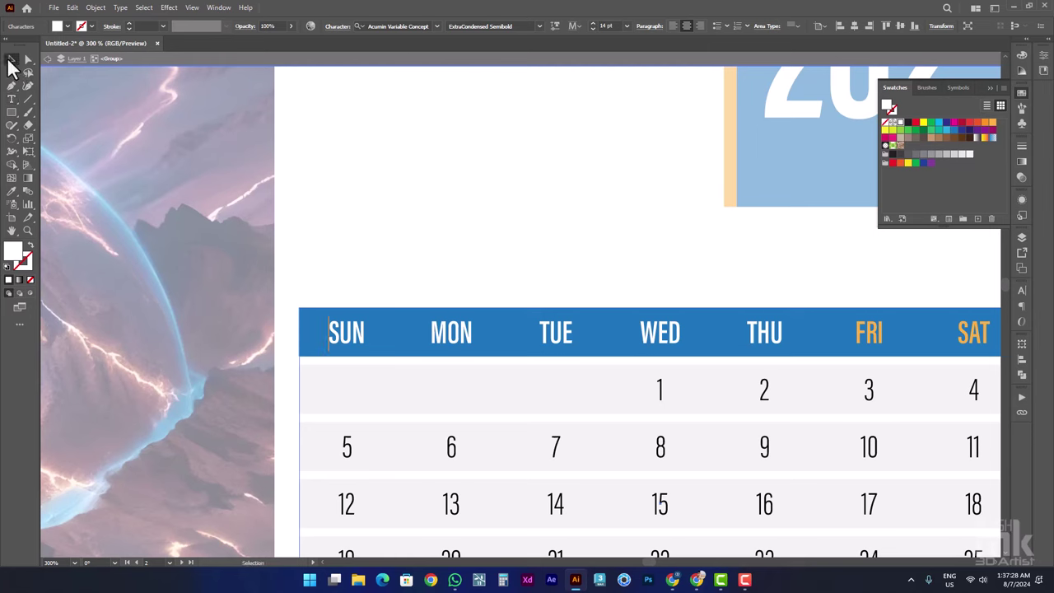
pyautogui.doubleClick(329, 155)
pyautogui.click(321, 323)
pyautogui.moveTo(320, 316); pyautogui.dragTo(326, 321)
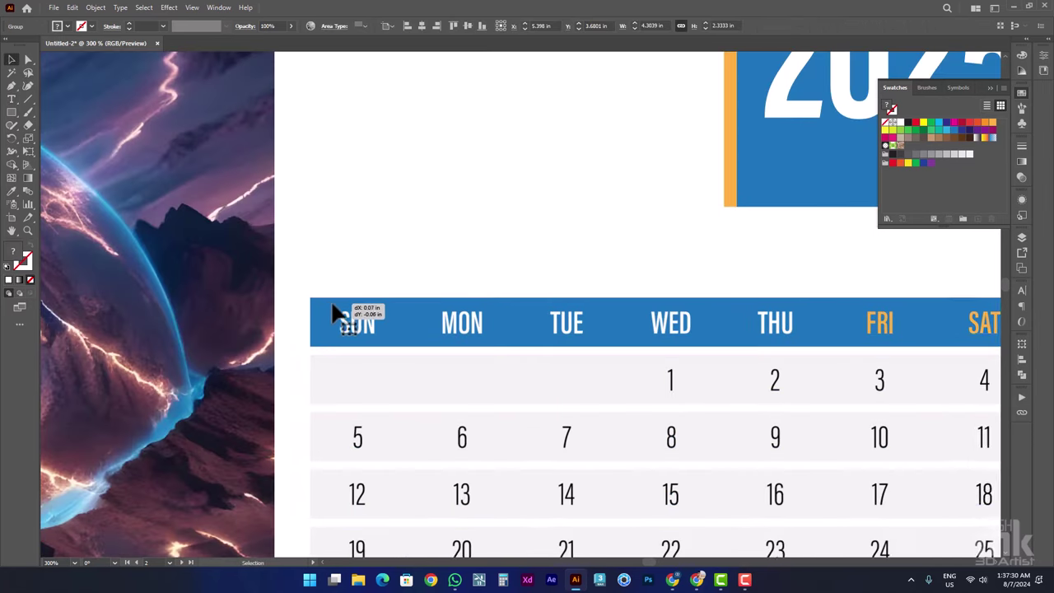
pyautogui.doubleClick(326, 327)
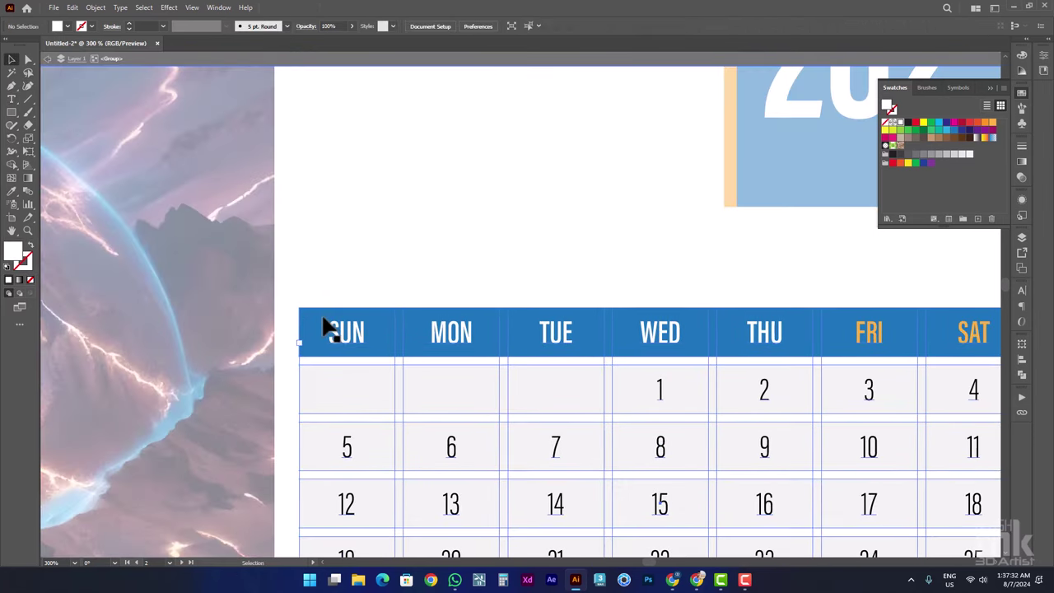
pyautogui.click(326, 325)
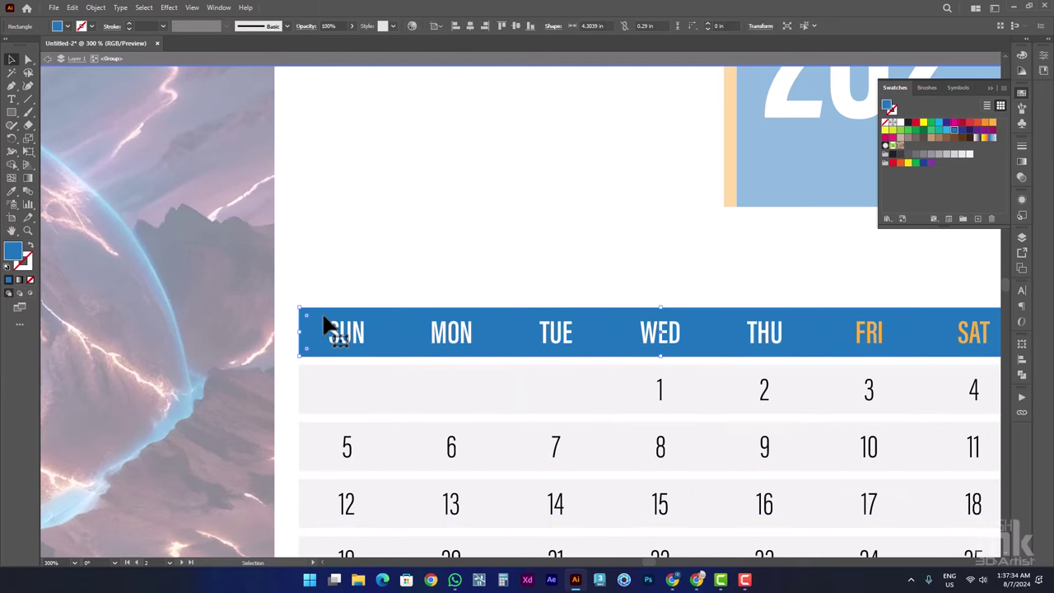
# - Turn a header copy into a thin orange strip at the header's end
pyautogui.hscroll(3, 588, 341)
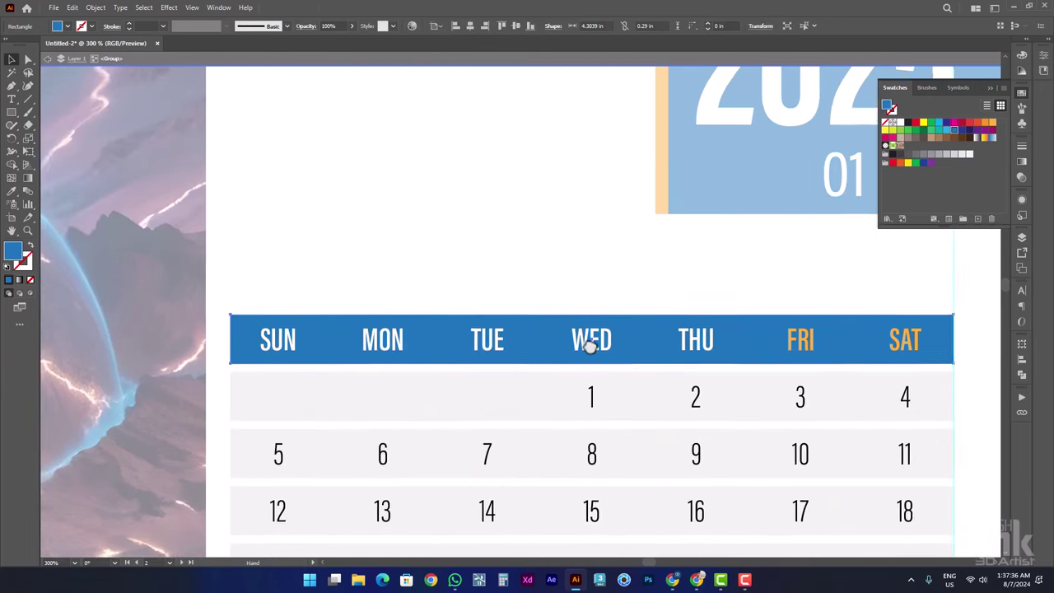
pyautogui.hscroll(3, 588, 341)
pyautogui.moveTo(882, 352); pyautogui.dragTo(168, 350)
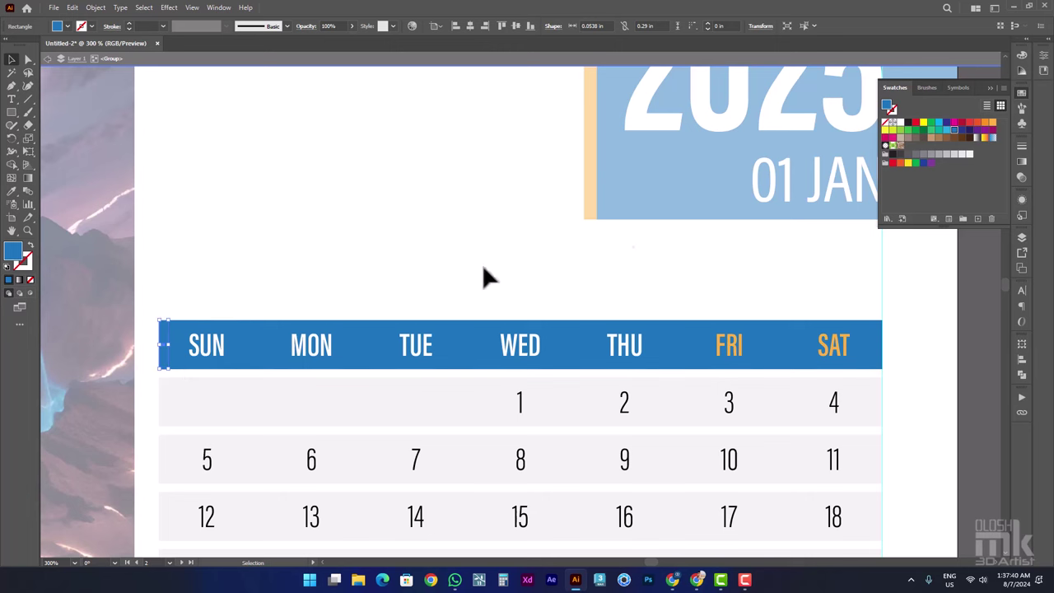
pyautogui.click(992, 123)
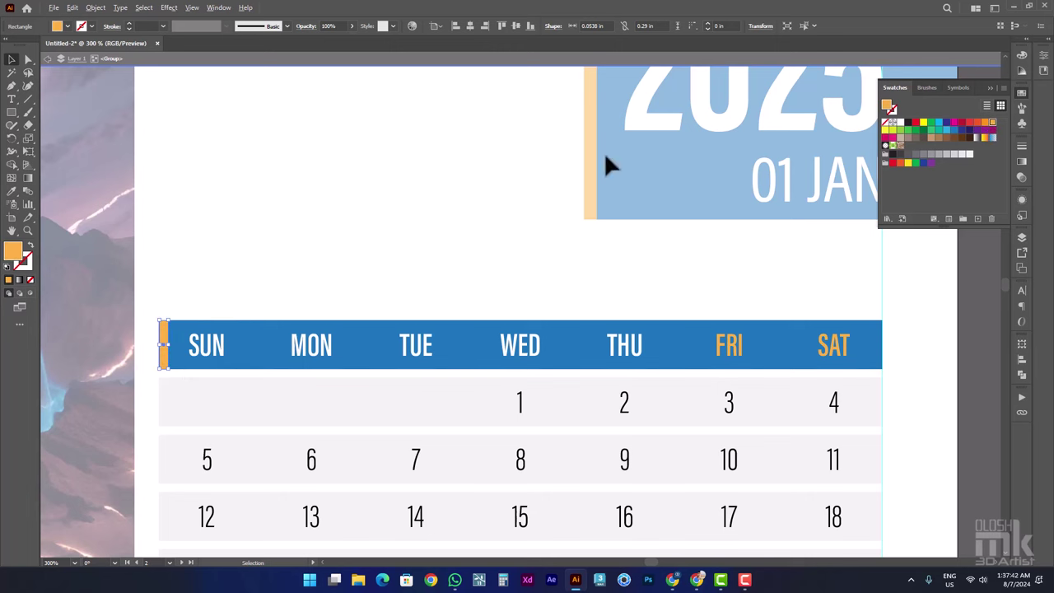
pyautogui.scroll(1, 177, 353)
pyautogui.scroll(3, 184, 353)
pyautogui.moveTo(114, 352)
pyautogui.mouseDown()
pyautogui.moveTo(99, 352)
pyautogui.moveTo(918, 329)
pyautogui.moveTo(405, 321)
pyautogui.moveTo(547, 314)
pyautogui.mouseUp()
pyautogui.scroll(-3, 99, 352)
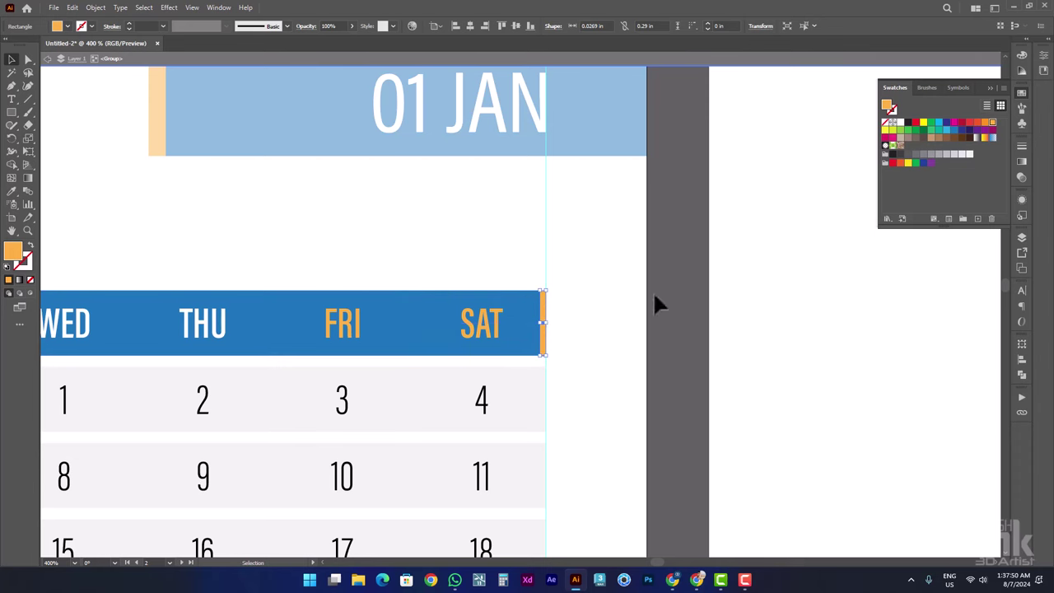
pyautogui.scroll(-2, 624, 304)
pyautogui.scroll(-1, 639, 272)
# - Copy the orange strip to the 2025 box's right edge
pyautogui.moveTo(640, 271); pyautogui.dragTo(651, 281)
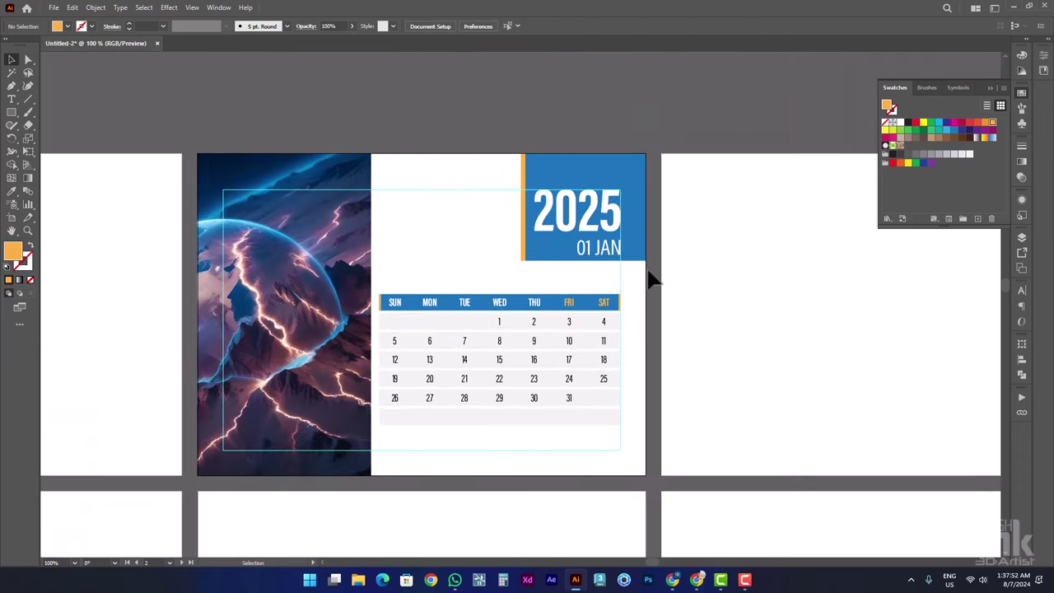
pyautogui.moveTo(524, 166); pyautogui.dragTo(649, 166)
pyautogui.click(659, 168)
pyautogui.moveTo(678, 314); pyautogui.dragTo(694, 353)
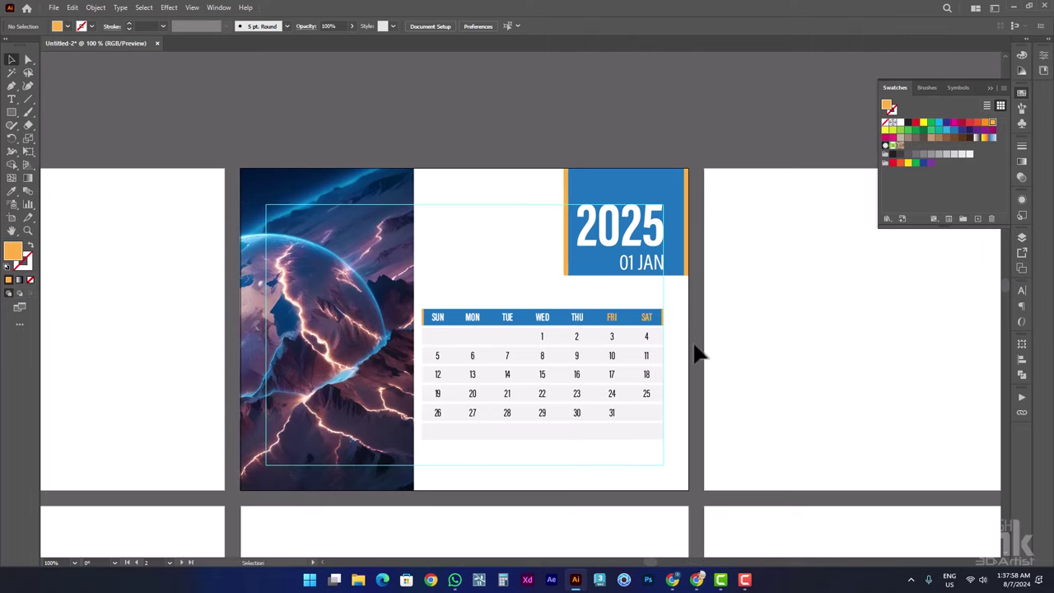
pyautogui.moveTo(605, 384); pyautogui.dragTo(639, 341)
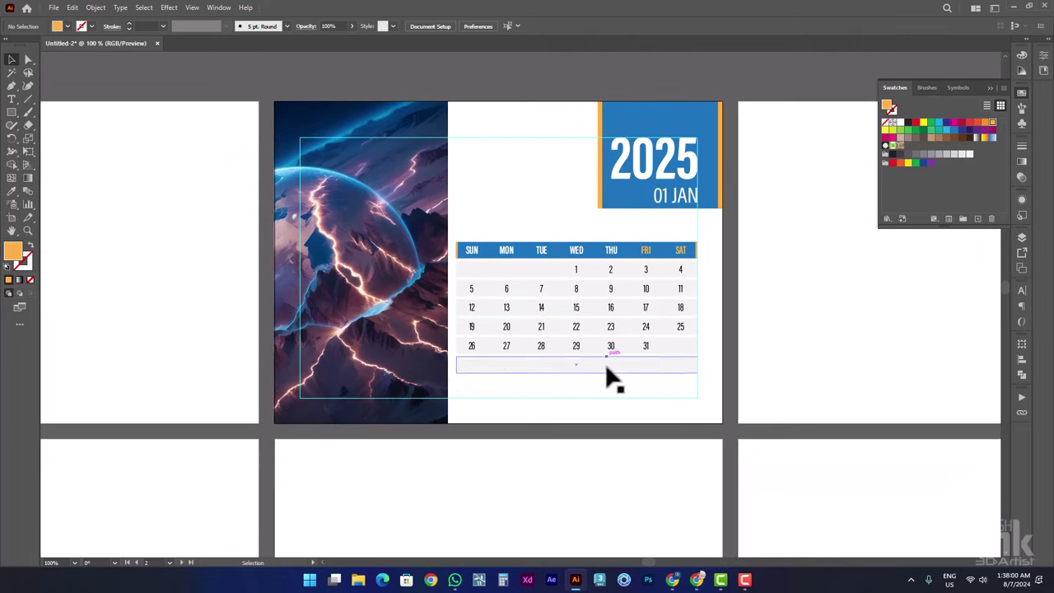
pyautogui.moveTo(579, 240); pyautogui.dragTo(580, 253)
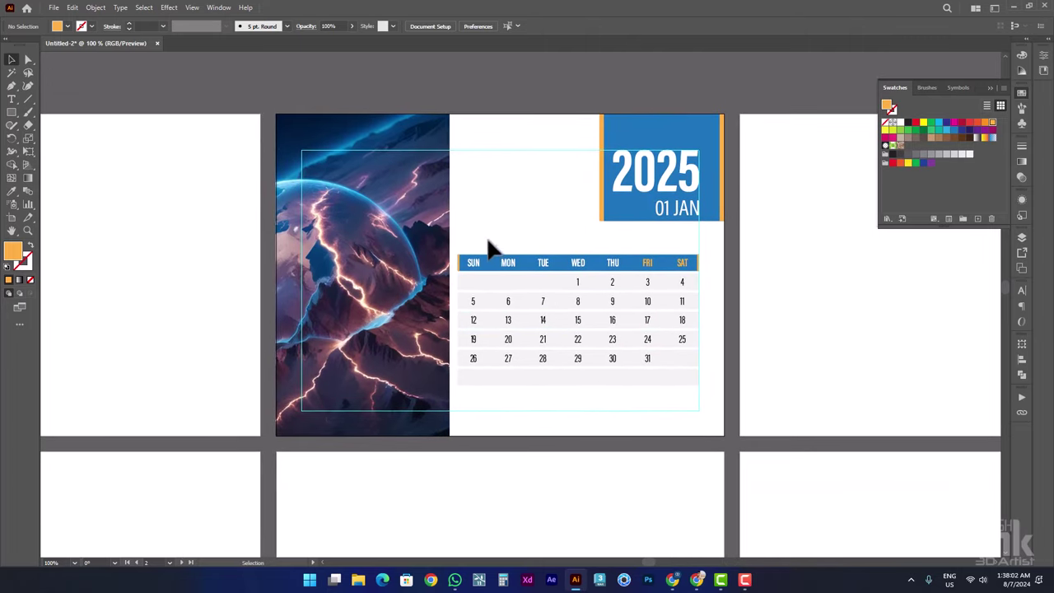
# - Move the day grid lower so its bottom aligns with the guide frame
pyautogui.click(487, 294)
pyautogui.moveTo(487, 294); pyautogui.dragTo(488, 255)
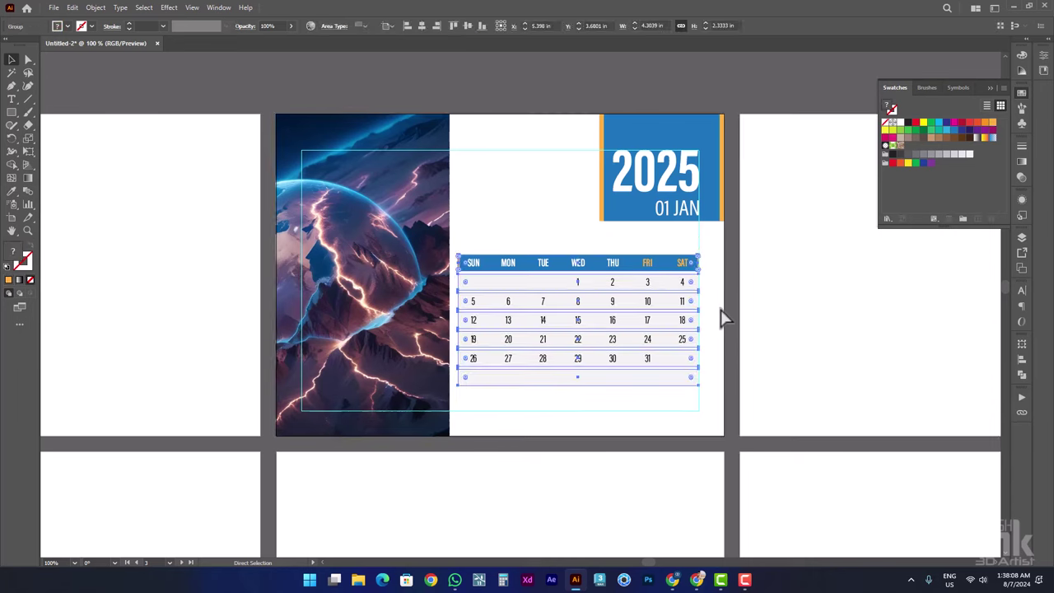
pyautogui.hotkey('ctrl', 'z')
pyautogui.press('v')
pyautogui.moveTo(660, 381); pyautogui.dragTo(661, 403)
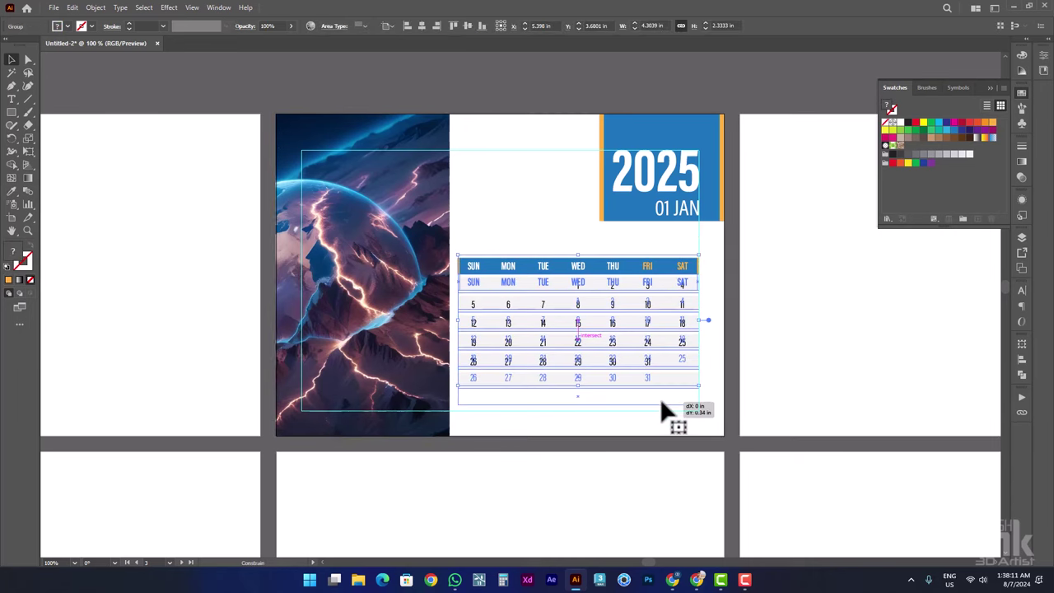
pyautogui.click(764, 365)
pyautogui.moveTo(618, 264); pyautogui.dragTo(624, 278)
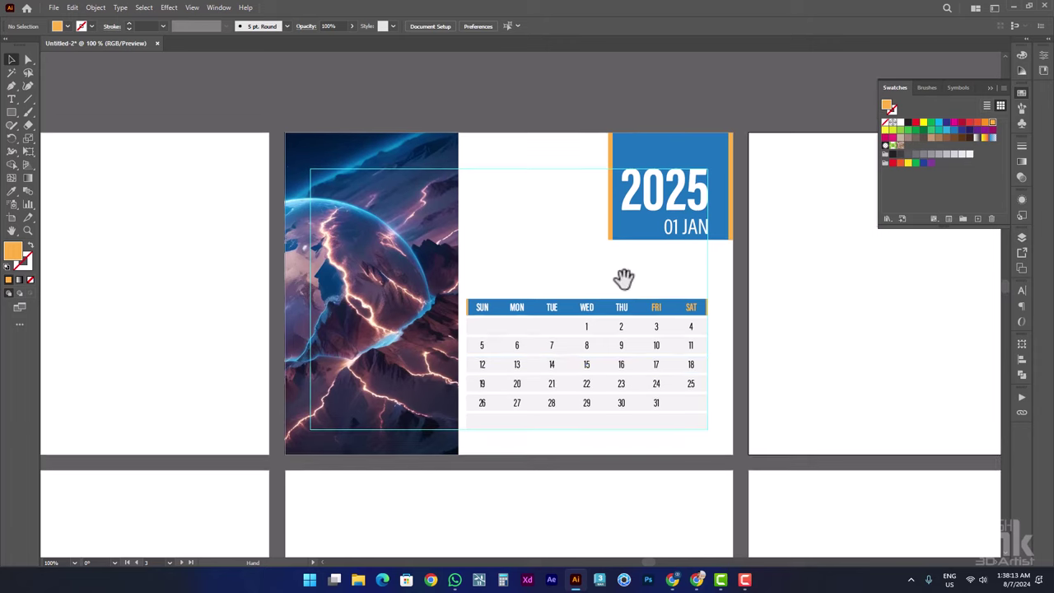
# - Add a LOGO text placeholder left of the 2025 box and enlarge it
pyautogui.click(12, 98)
pyautogui.click(462, 188)
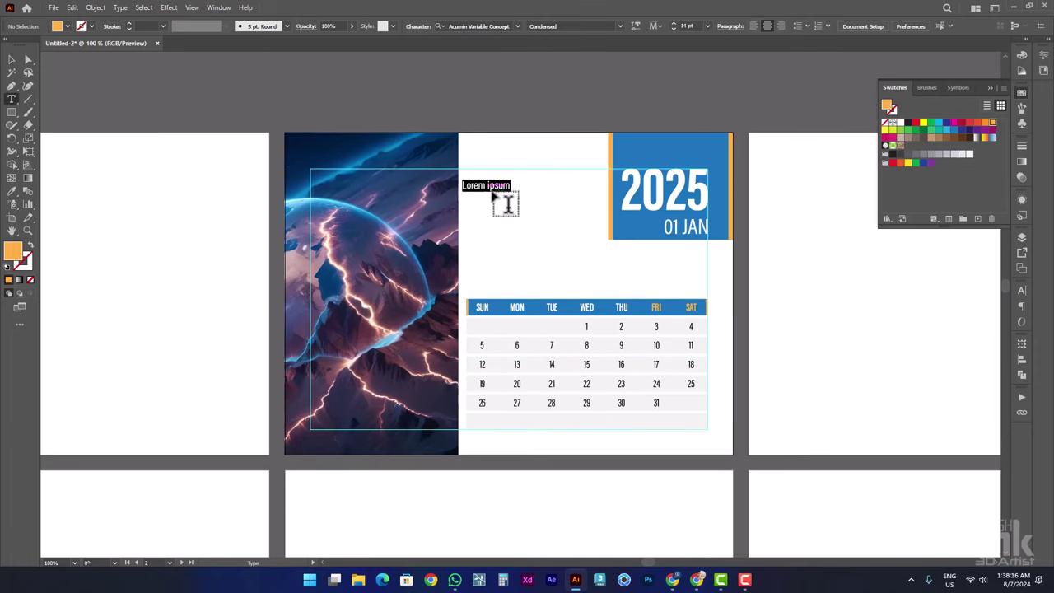
pyautogui.press('BackSpace')
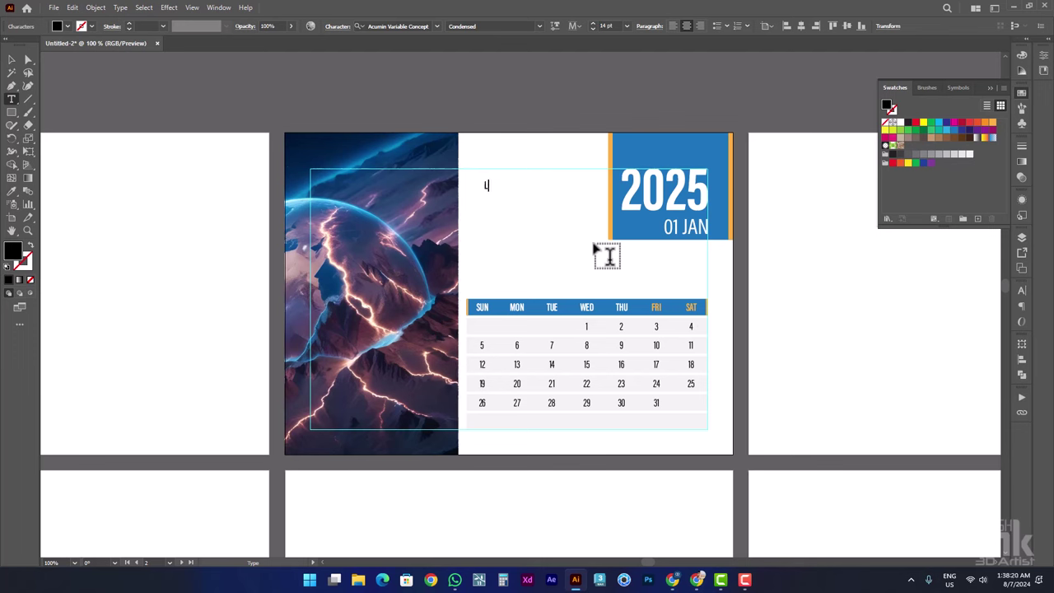
pyautogui.click(12, 61)
pyautogui.moveTo(497, 192)
pyautogui.mouseDown()
pyautogui.moveTo(562, 250)
pyautogui.moveTo(547, 212)
pyautogui.mouseUp()
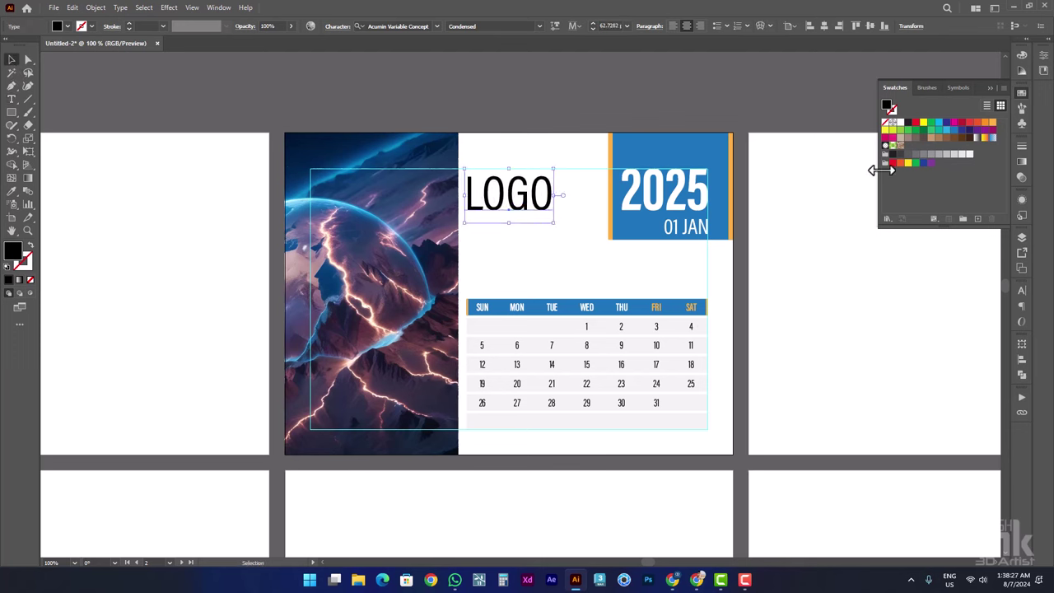
# - Set LOGO to Acumin Condensed Black with a blue fill
pyautogui.click(540, 25)
pyautogui.moveTo(569, 173); pyautogui.dragTo(764, 165)
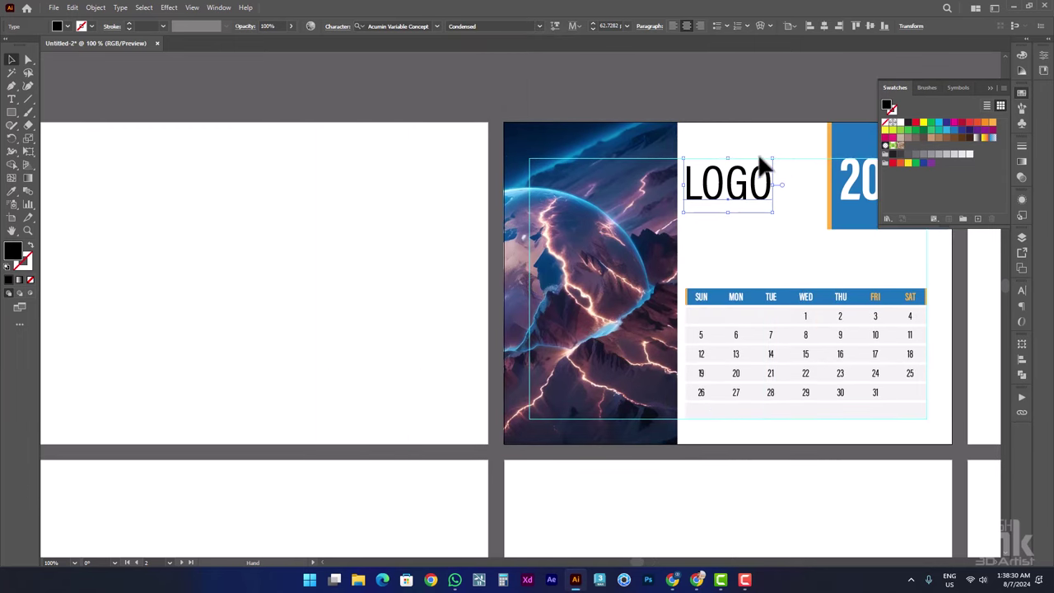
pyautogui.click(540, 28)
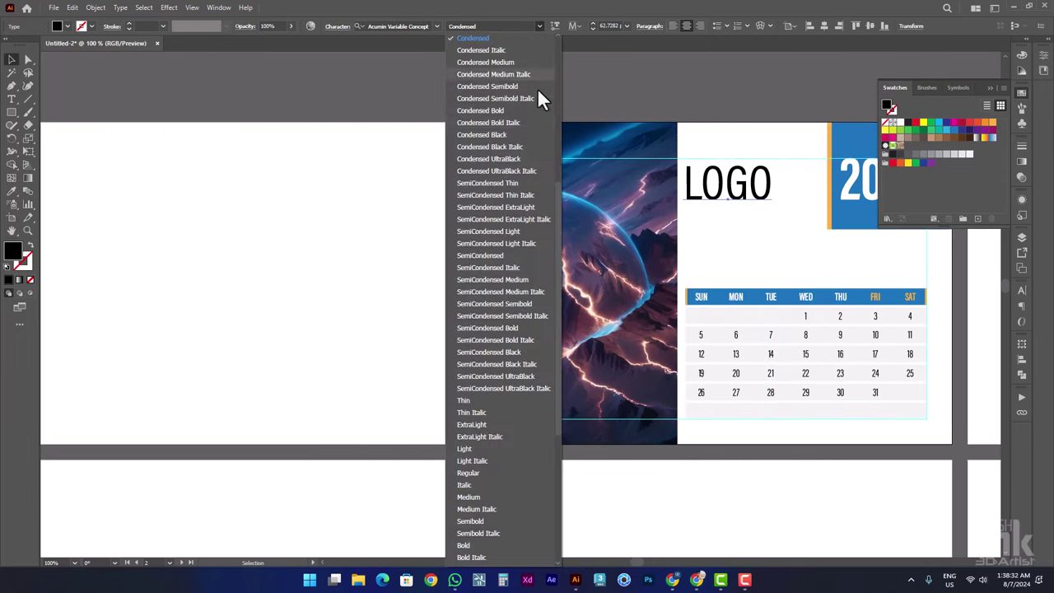
pyautogui.click(531, 136)
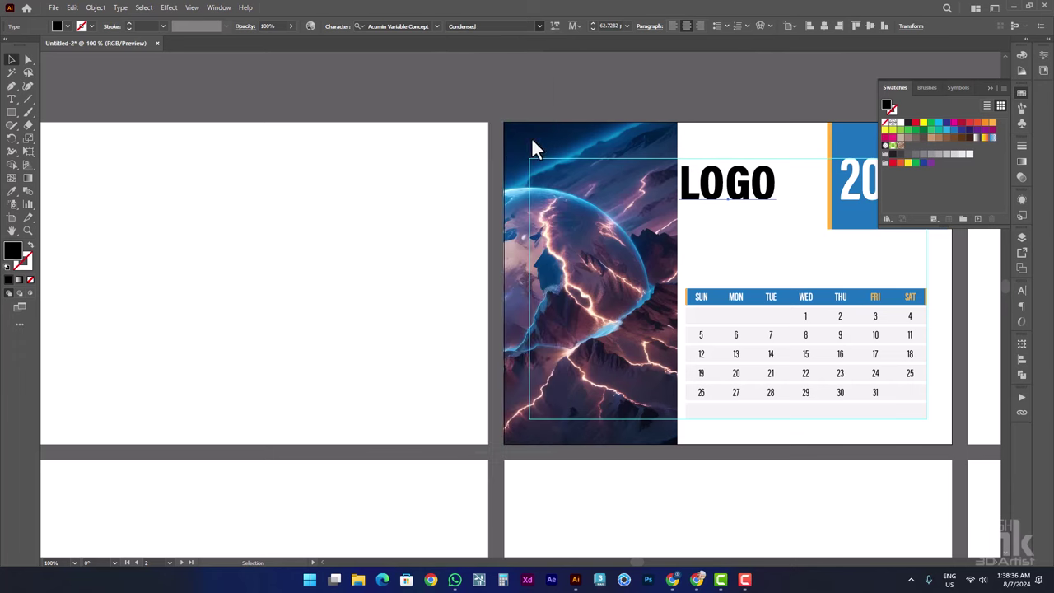
pyautogui.hotkey('ctrl', '=')
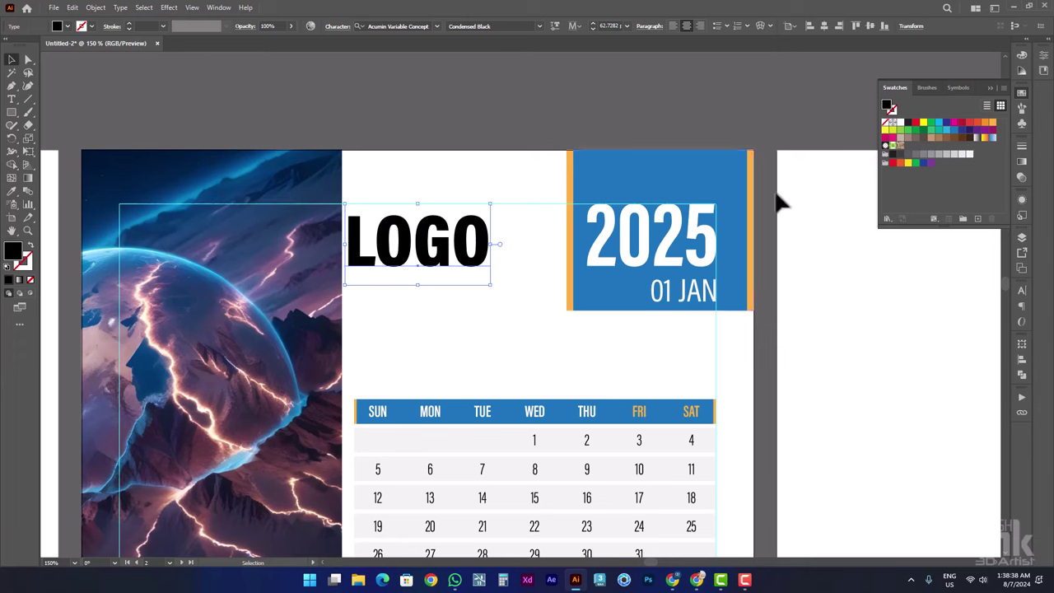
pyautogui.click(955, 132)
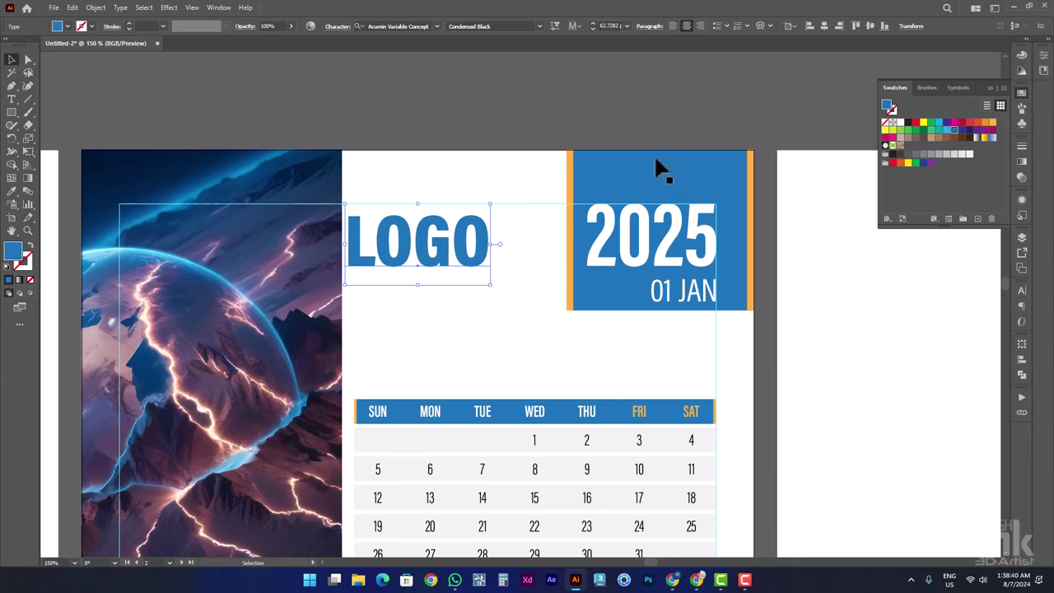
pyautogui.moveTo(433, 244)
pyautogui.mouseDown()
pyautogui.moveTo(420, 246)
pyautogui.moveTo(430, 239)
pyautogui.mouseUp()
pyautogui.hotkey('ctrl', '=')
pyautogui.hotkey('ctrl', '-')
pyautogui.hotkey('ctrl', '-')
pyautogui.hotkey('ctrl', '-')
pyautogui.hotkey('ctrl', '-')
pyautogui.click(496, 290)
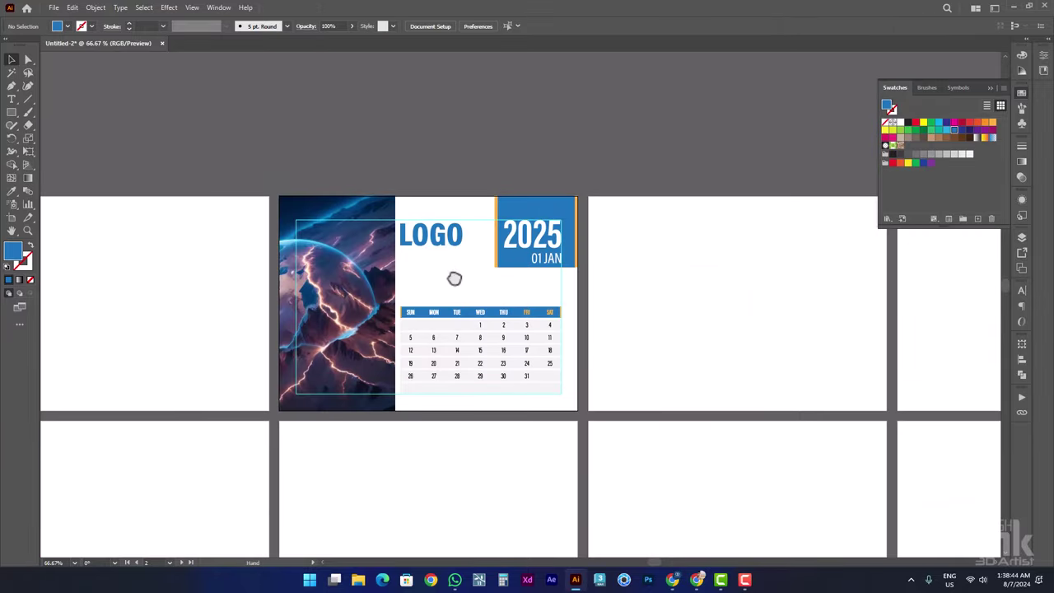
pyautogui.hotkey('ctrl', '=')
# - Add a 'note:' text line below the LOGO
pyautogui.click(12, 99)
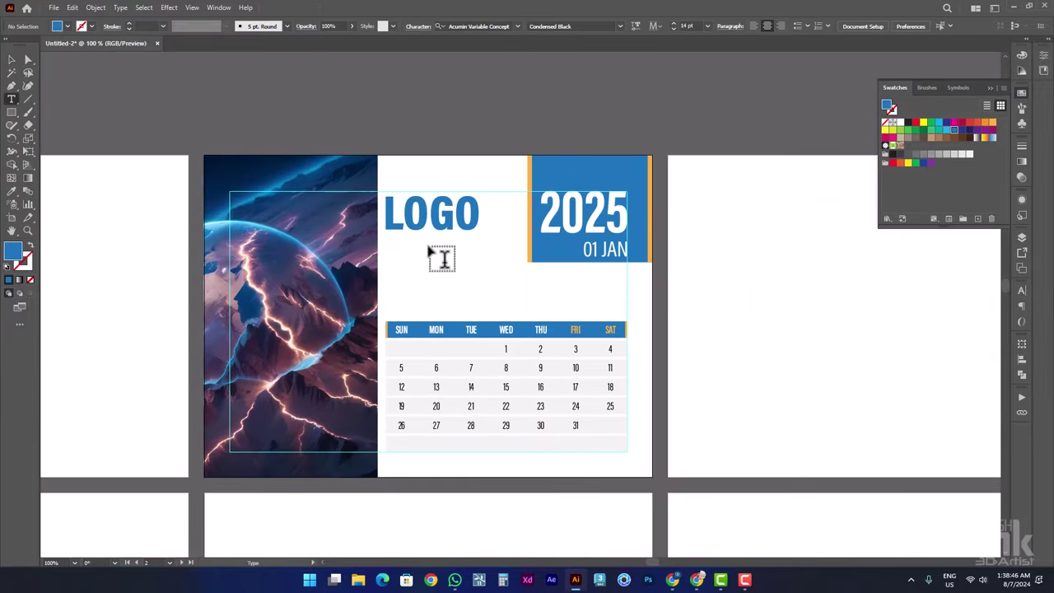
pyautogui.hotkey('ctrl', '=')
pyautogui.click(384, 278)
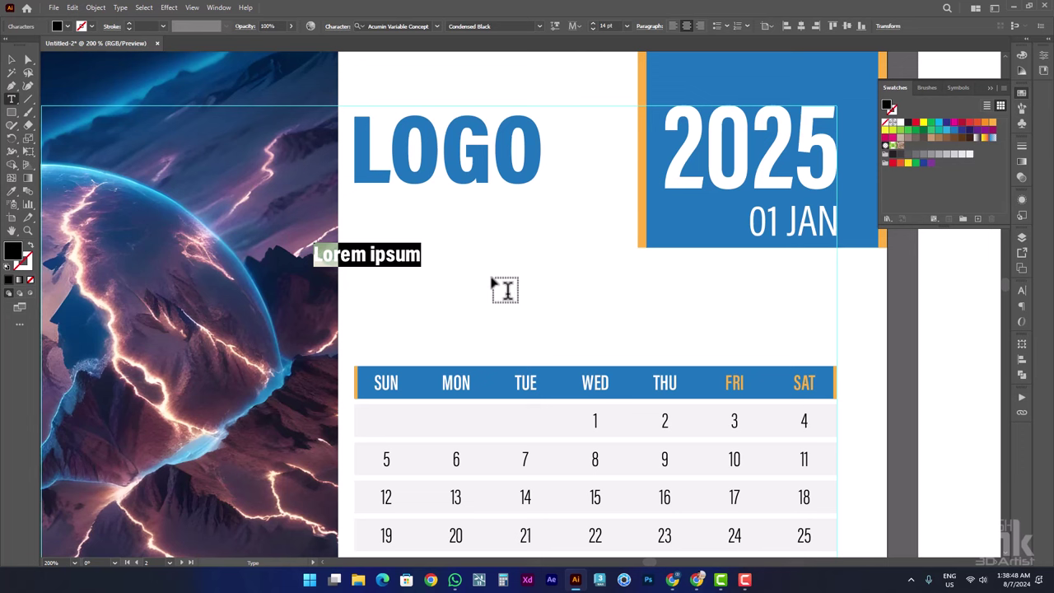
pyautogui.write('n')
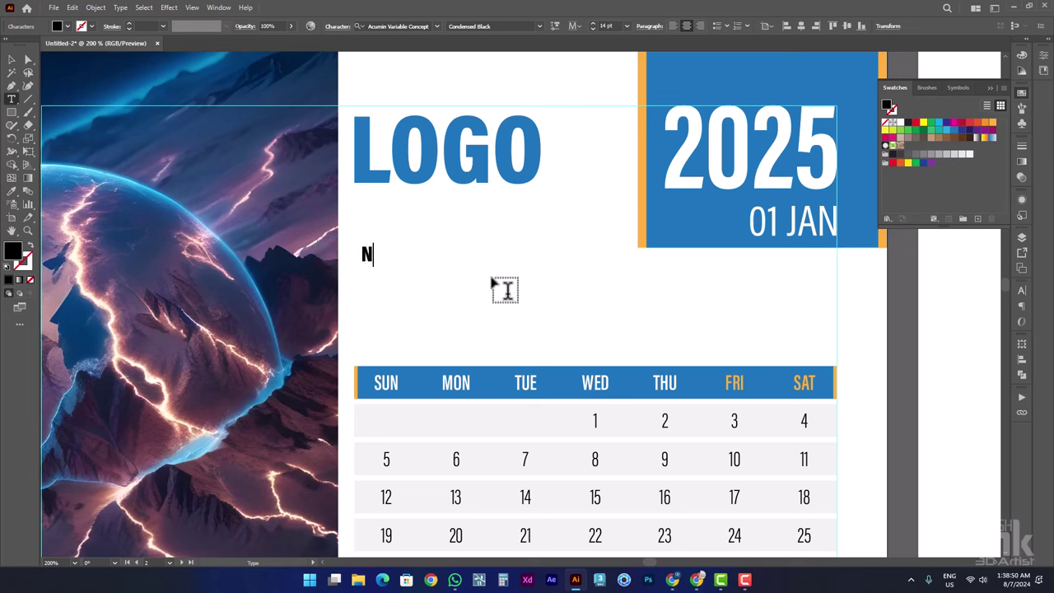
pyautogui.write('ote:')
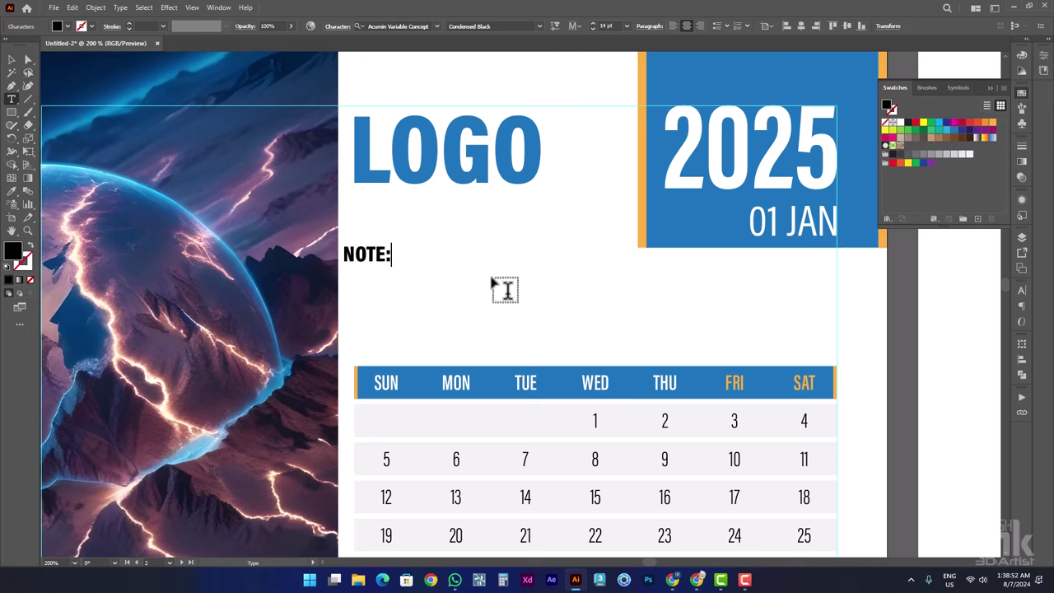
# - Give NOTE: the calendar digits' ExtraCondensed Light style and a blue fill
pyautogui.click(12, 59)
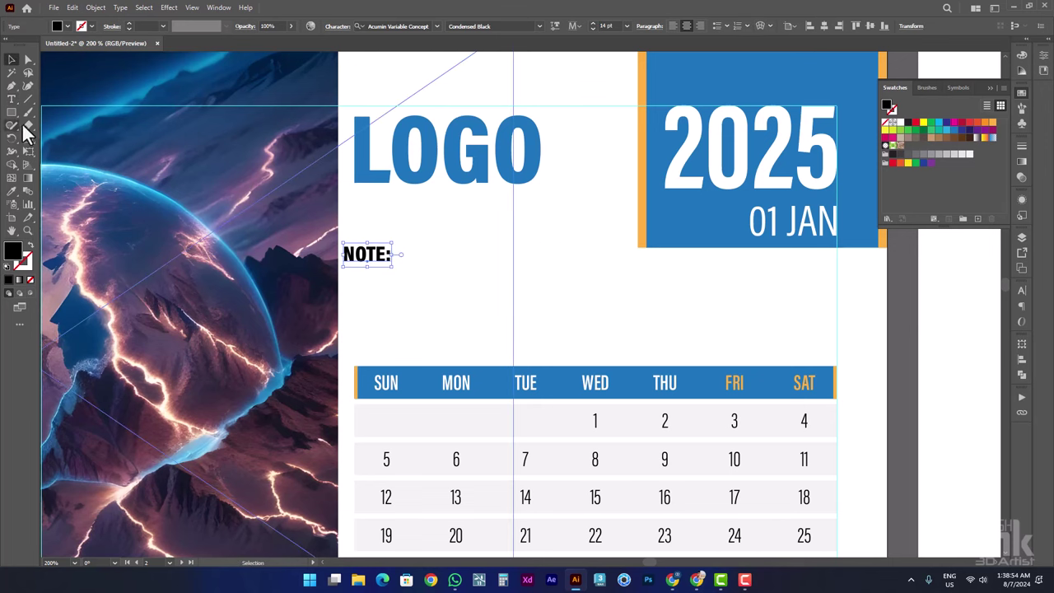
pyautogui.click(11, 192)
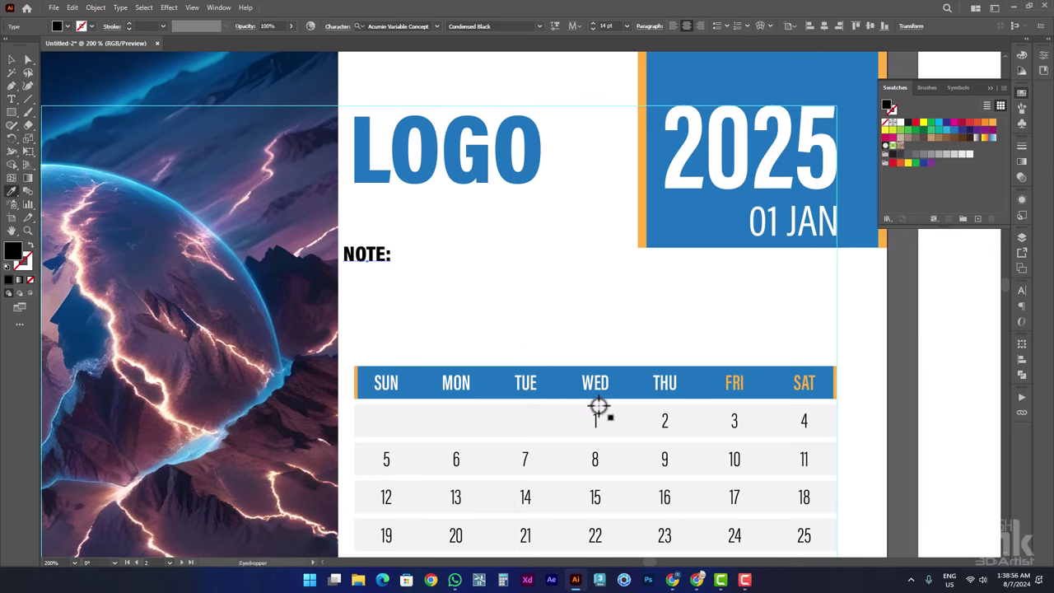
pyautogui.click(595, 422)
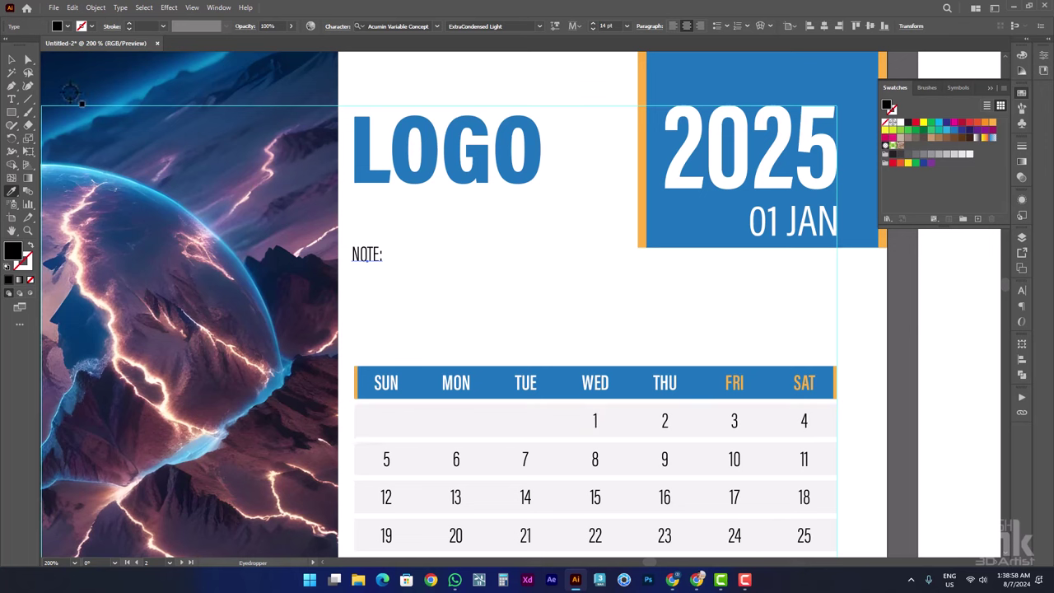
pyautogui.click(11, 60)
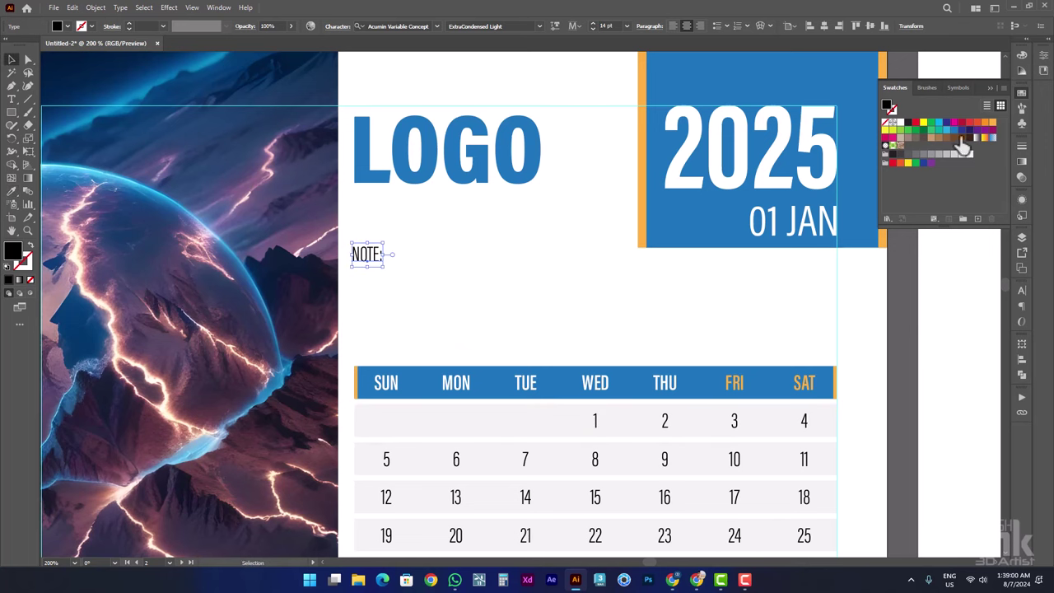
pyautogui.click(954, 130)
# - Nudge NOTE: into position below the LOGO
pyautogui.click(343, 275)
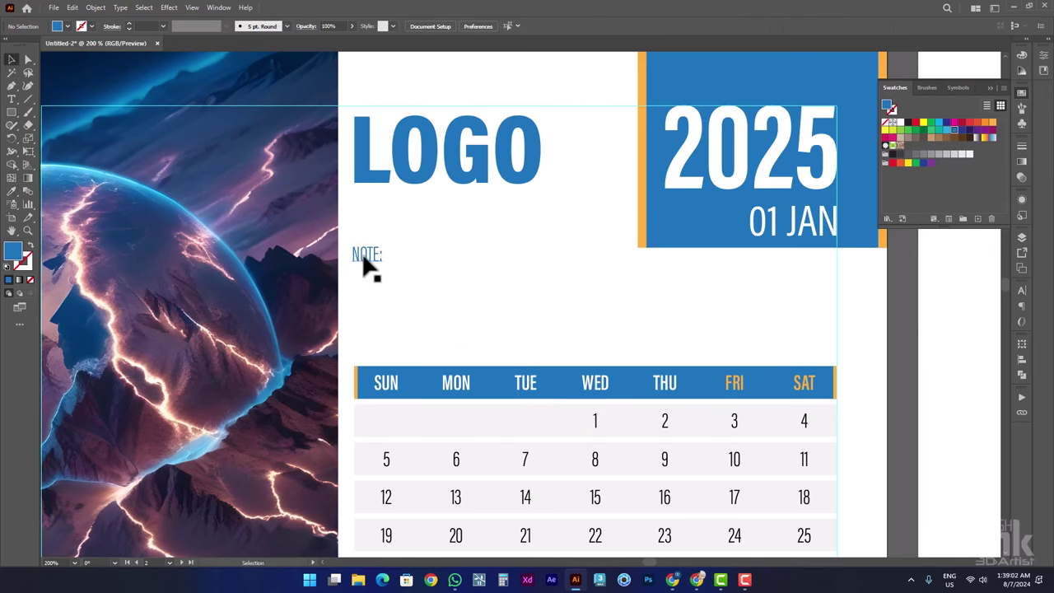
pyautogui.click(363, 255)
pyautogui.moveTo(363, 255); pyautogui.dragTo(385, 283)
pyautogui.scroll(2, 366, 260)
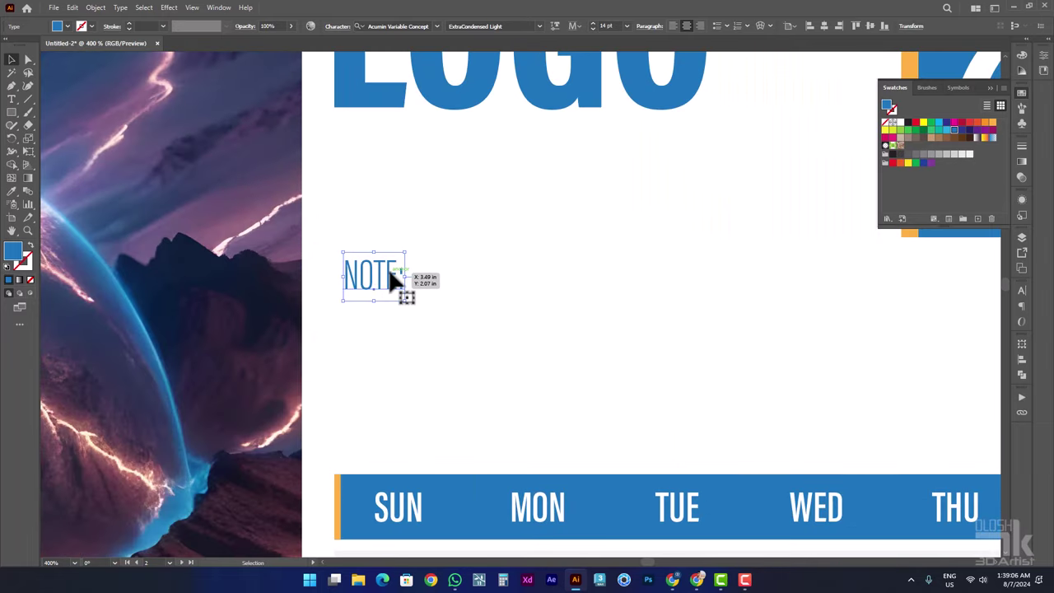
pyautogui.click(12, 86)
pyautogui.scroll(-1, 432, 360)
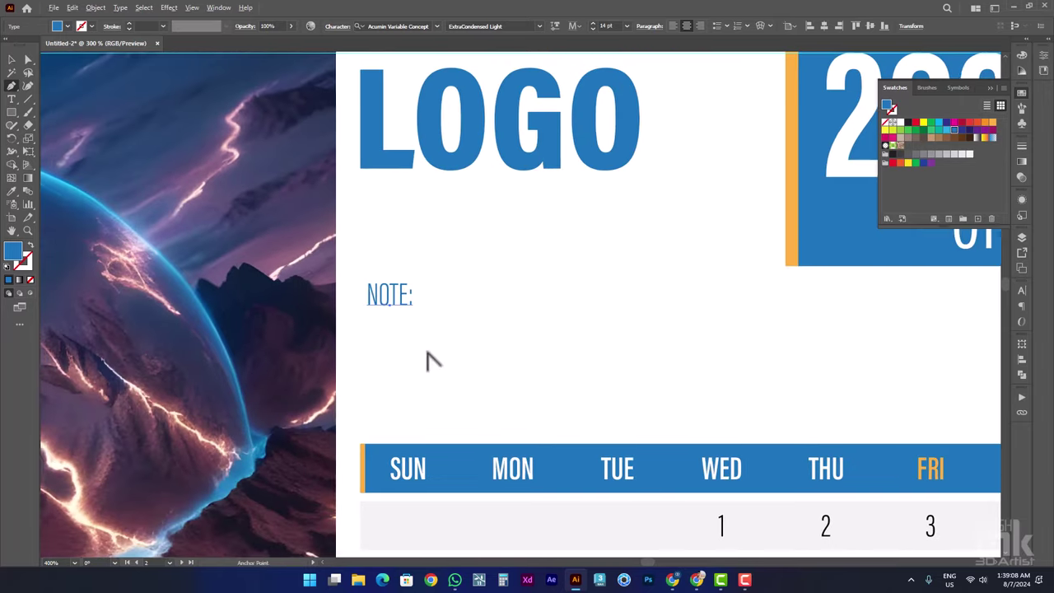
pyautogui.hscroll(1, 387, 337)
pyautogui.hscroll(1, 346, 322)
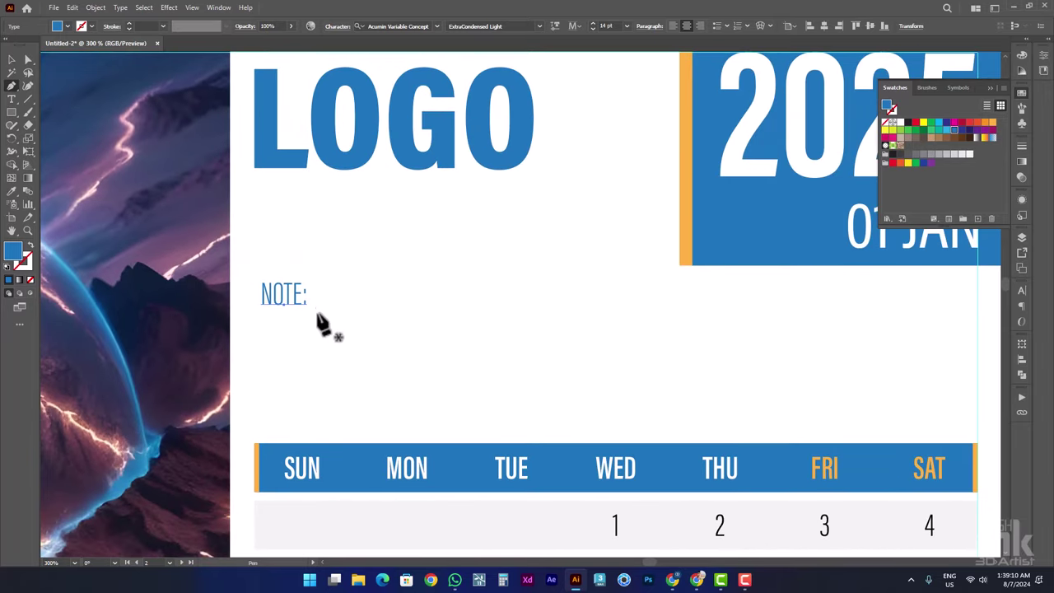
# - Draw a writing line from NOTE: to the right margin with a blue 0.25 pt stroke
pyautogui.click(306, 311)
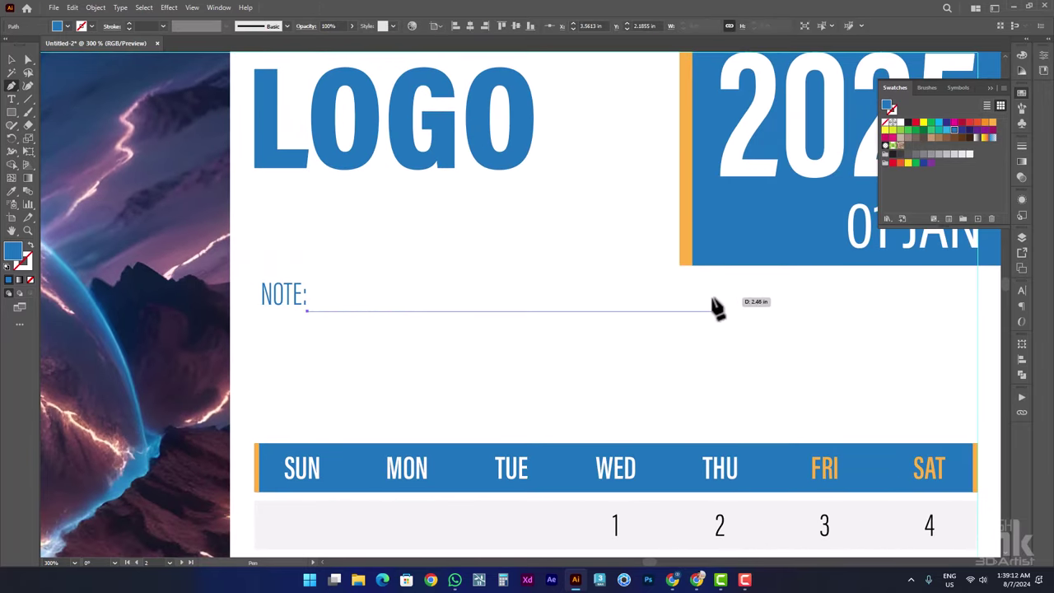
pyautogui.click(979, 313)
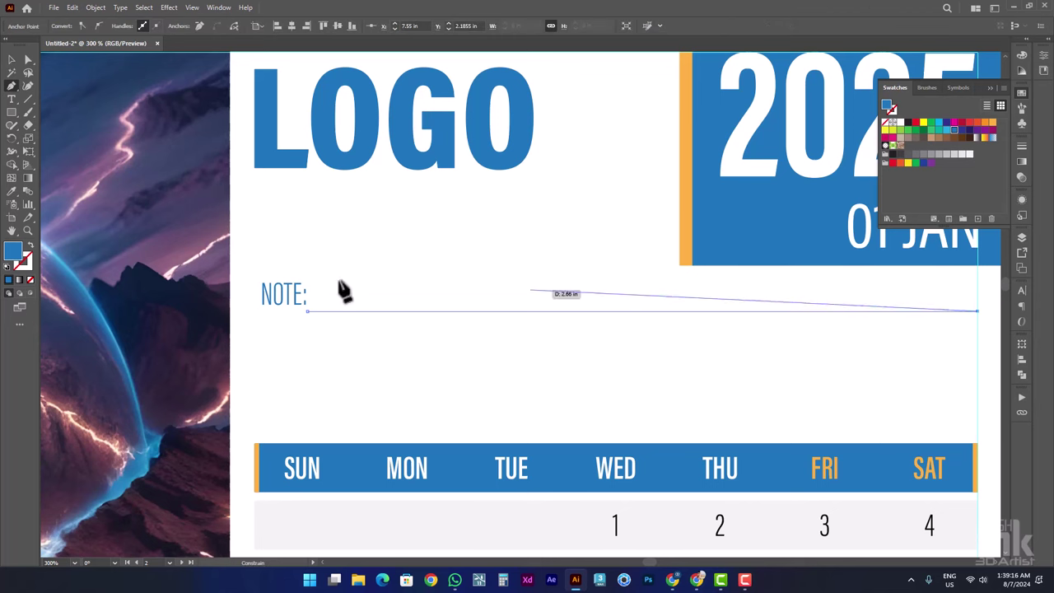
pyautogui.click(11, 59)
pyautogui.click(27, 248)
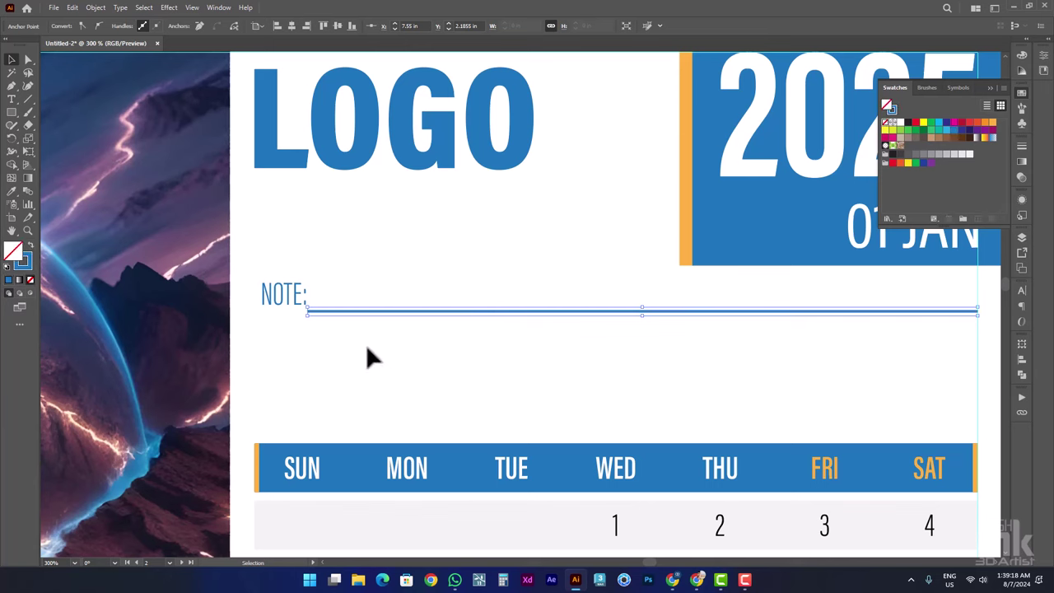
pyautogui.click(366, 344)
pyautogui.click(365, 311)
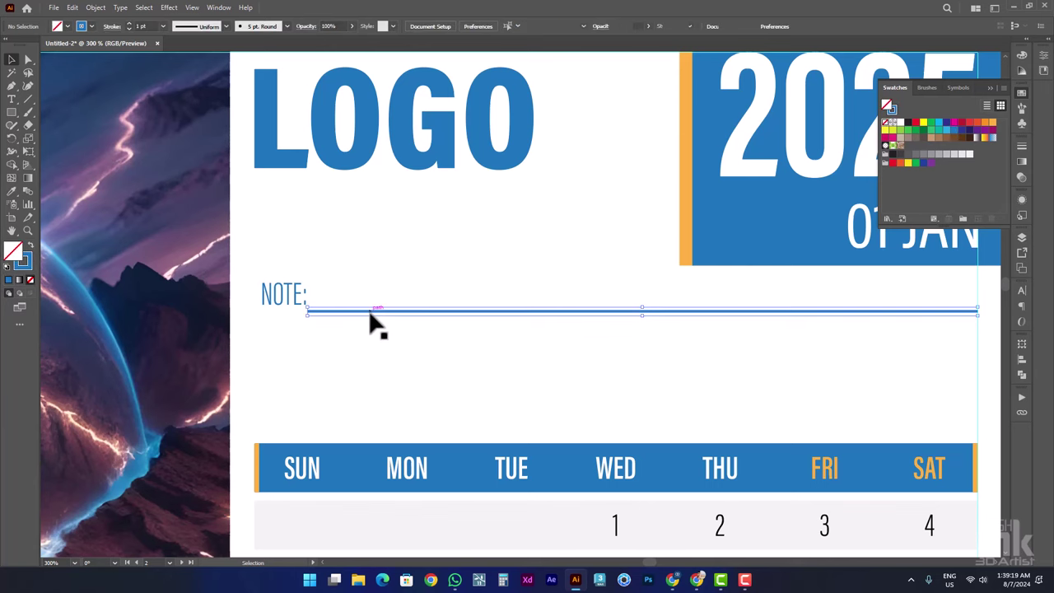
pyautogui.click(164, 26)
pyautogui.click(169, 35)
# - Align the line with the NOTE: baseline and move both slightly higher
pyautogui.click(324, 393)
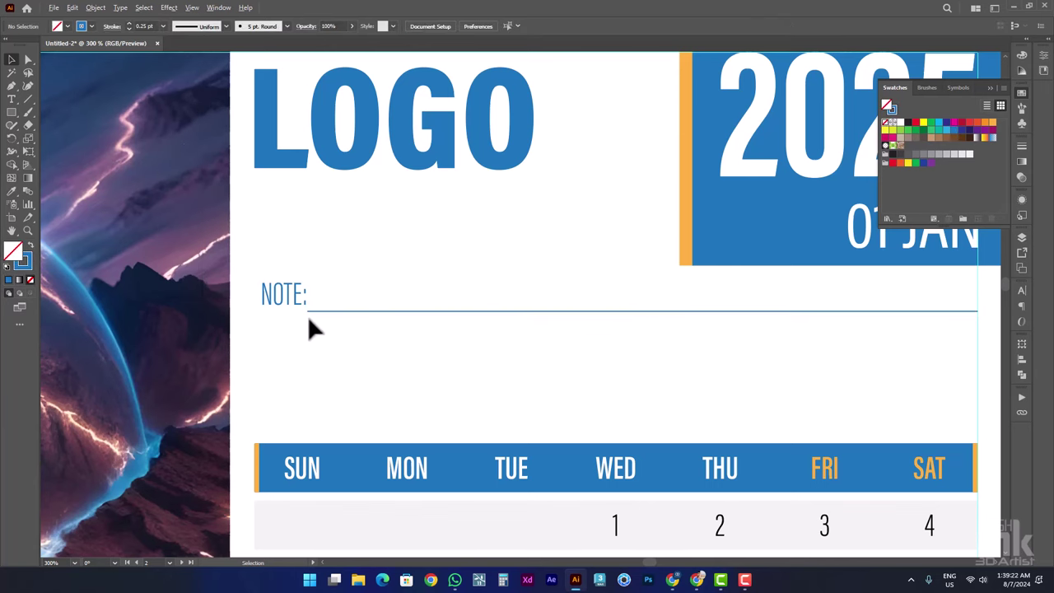
pyautogui.scroll(3, 307, 309)
pyautogui.moveTo(308, 305); pyautogui.dragTo(295, 298)
pyautogui.keyDown('shift'); pyautogui.click(303, 298); pyautogui.keyUp('shift')
pyautogui.scroll(-3, 301, 302)
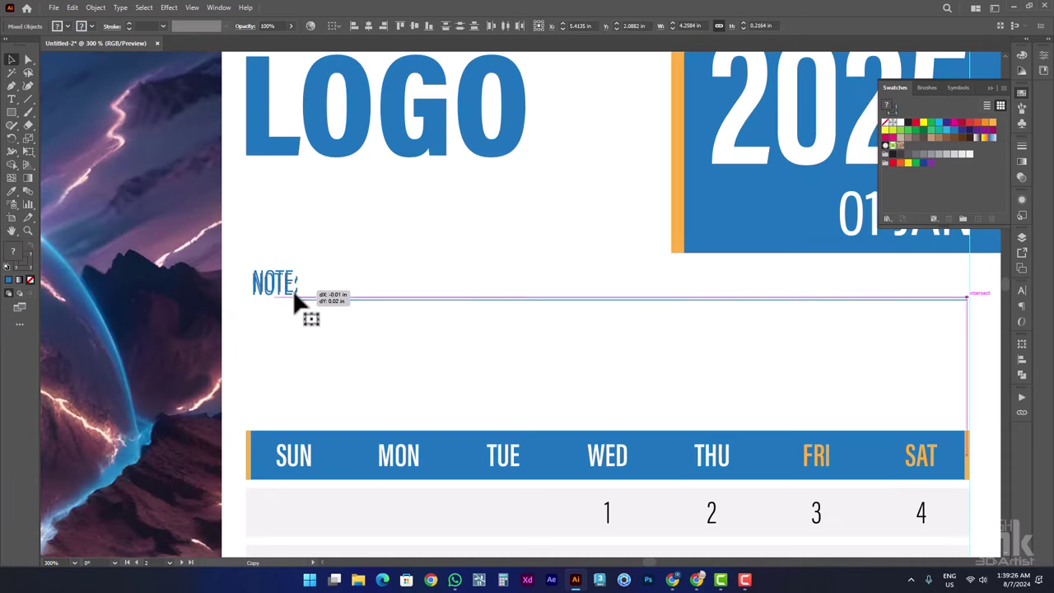
pyautogui.moveTo(346, 333); pyautogui.dragTo(313, 311)
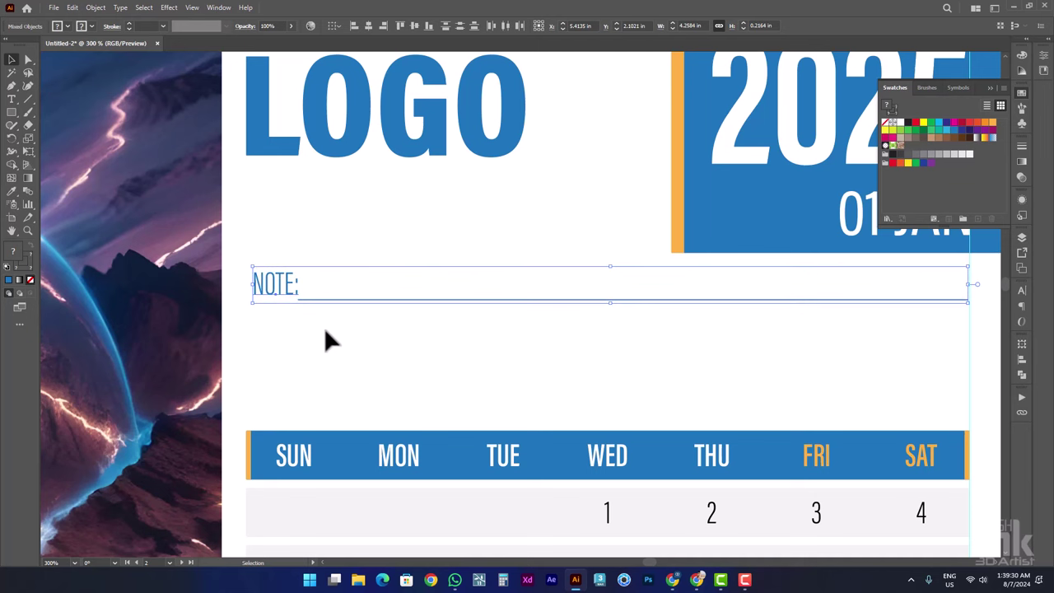
pyautogui.click(325, 327)
# - Alt-drag a copy of the line below the first, then group both lines with NOTE:
pyautogui.moveTo(336, 299)
pyautogui.mouseDown()
pyautogui.moveTo(339, 332)
pyautogui.moveTo(255, 330)
pyautogui.mouseUp()
pyautogui.press('a')
pyautogui.click(298, 330)
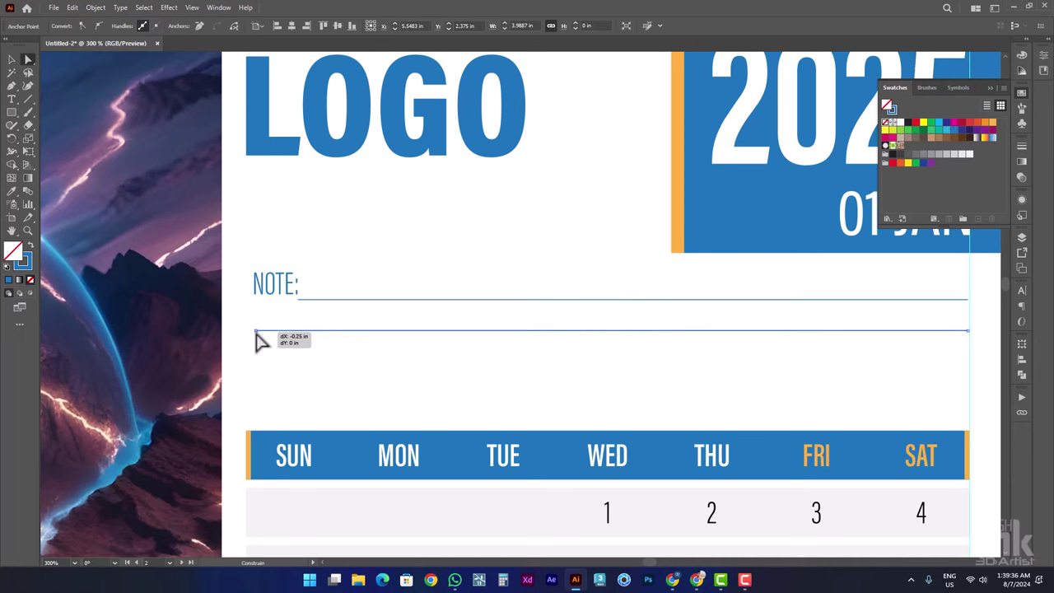
pyautogui.click(308, 344)
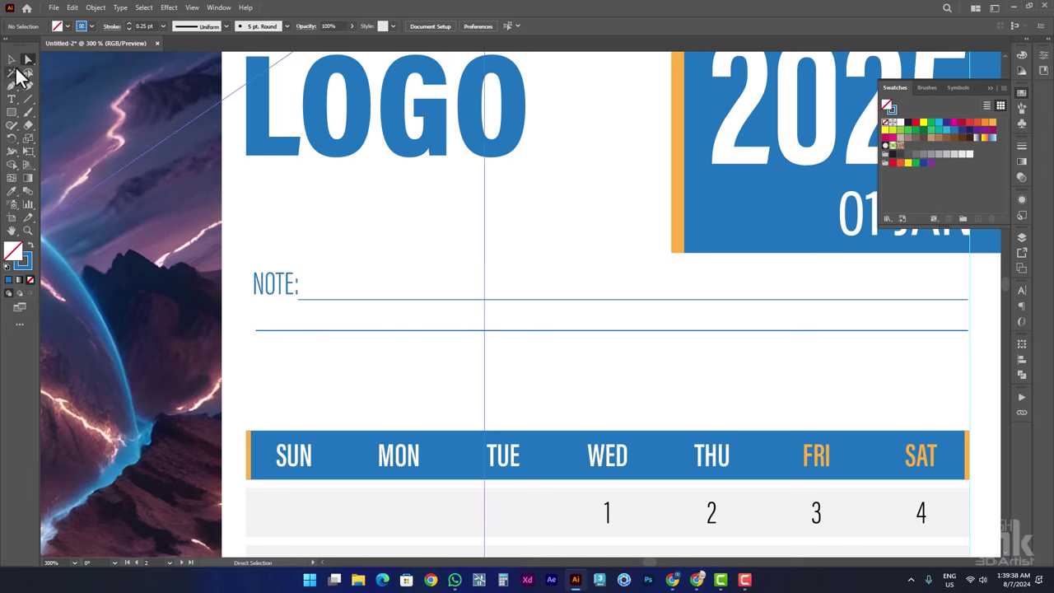
pyautogui.click(12, 72)
pyautogui.click(268, 290)
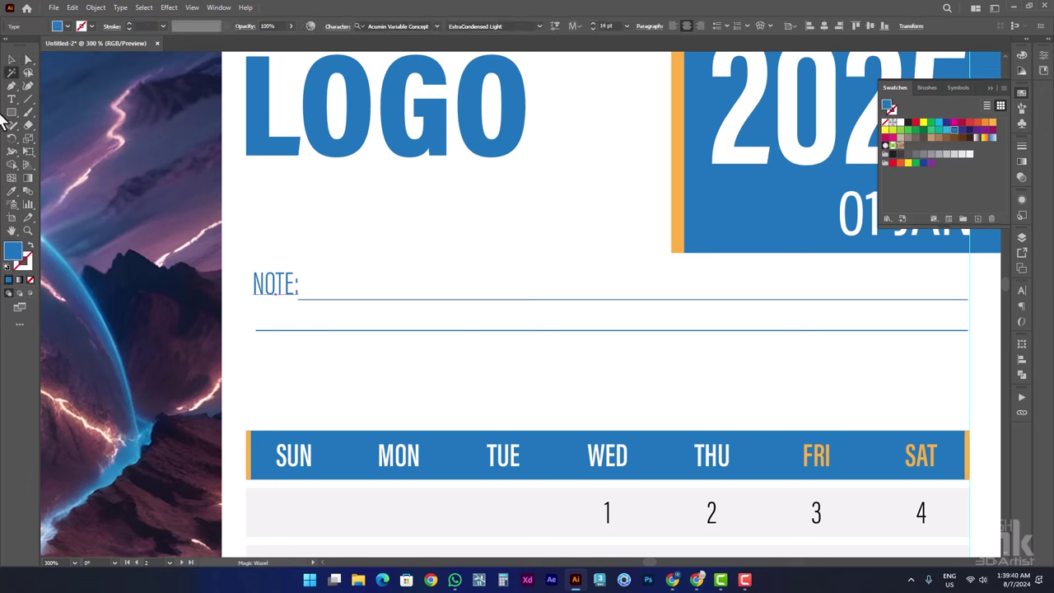
pyautogui.click(13, 62)
pyautogui.keyDown('shift'); pyautogui.click(315, 301); pyautogui.keyUp('shift')
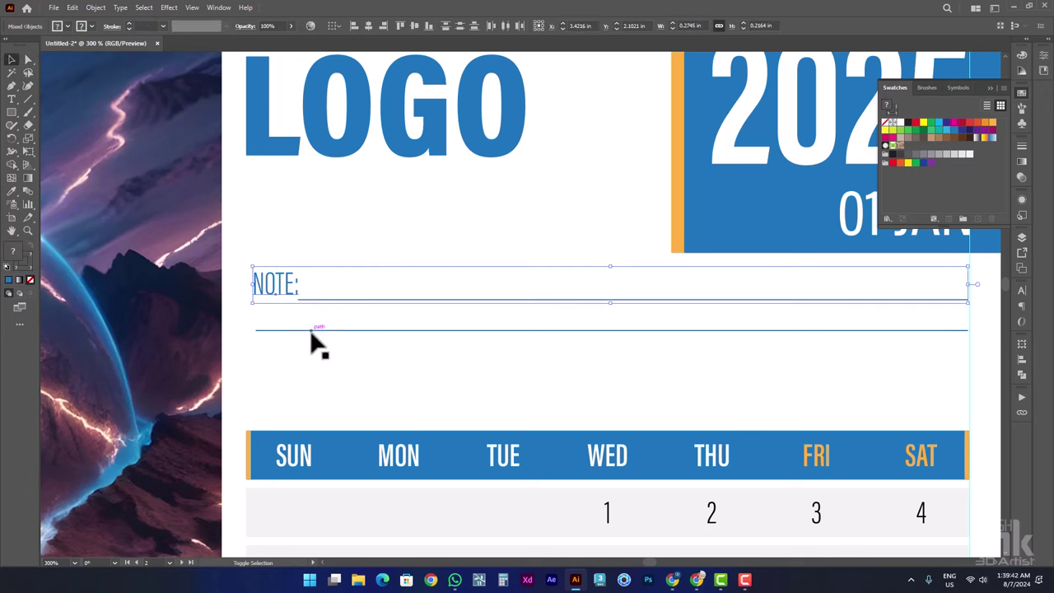
pyautogui.keyDown('shift'); pyautogui.click(311, 330); pyautogui.keyUp('shift')
pyautogui.hotkey('ctrl', 'g')
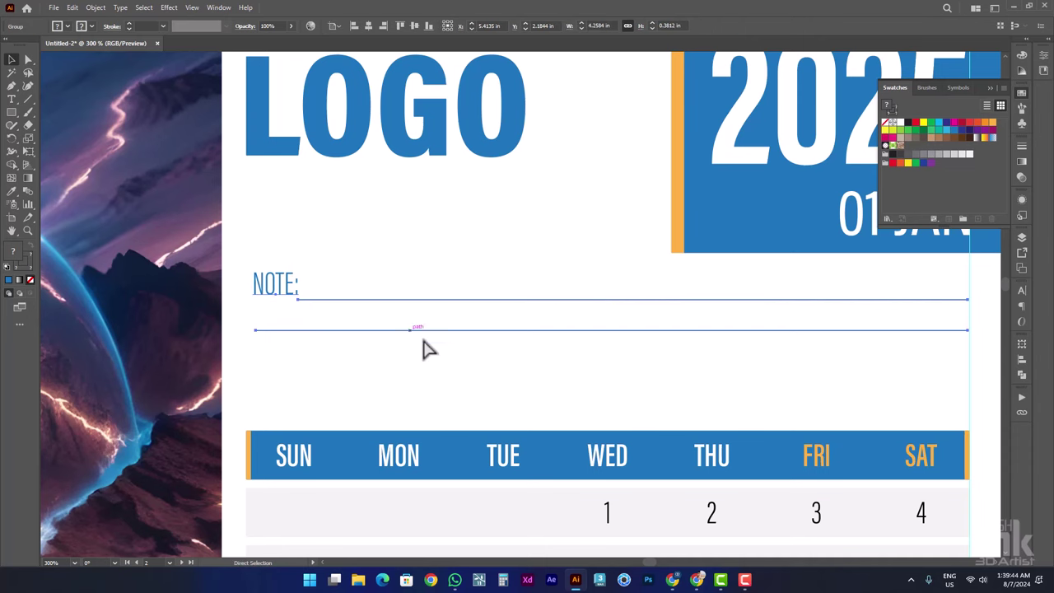
pyautogui.click(461, 363)
pyautogui.hotkey('ctrl', '1')
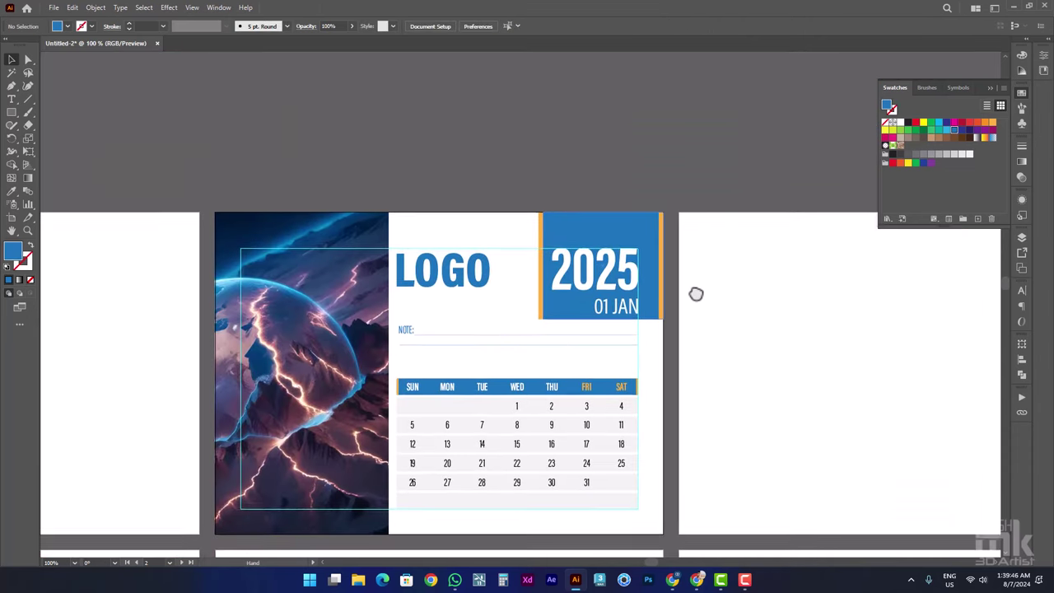
# - Move the LOGO text temporarily onto the next artboard to the right
pyautogui.scroll(-1, 697, 294)
pyautogui.scroll(-1, 611, 268)
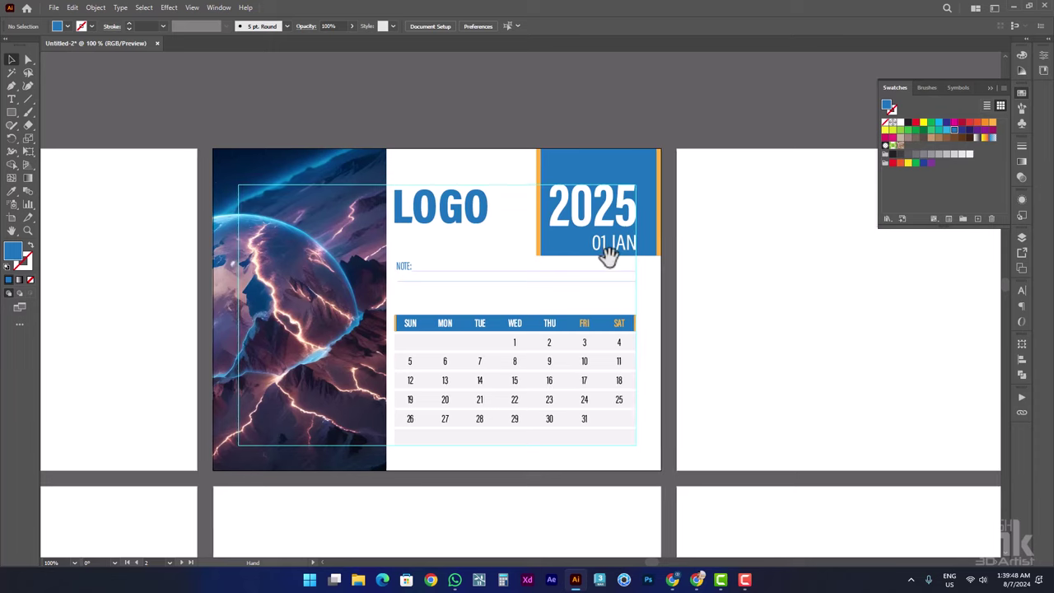
pyautogui.click(408, 266)
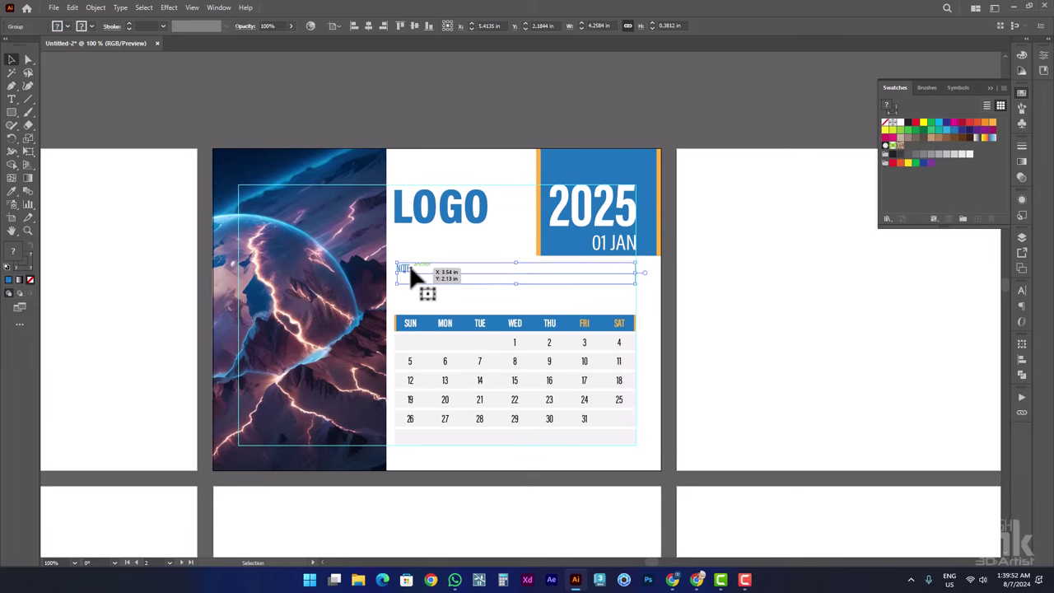
pyautogui.click(538, 115)
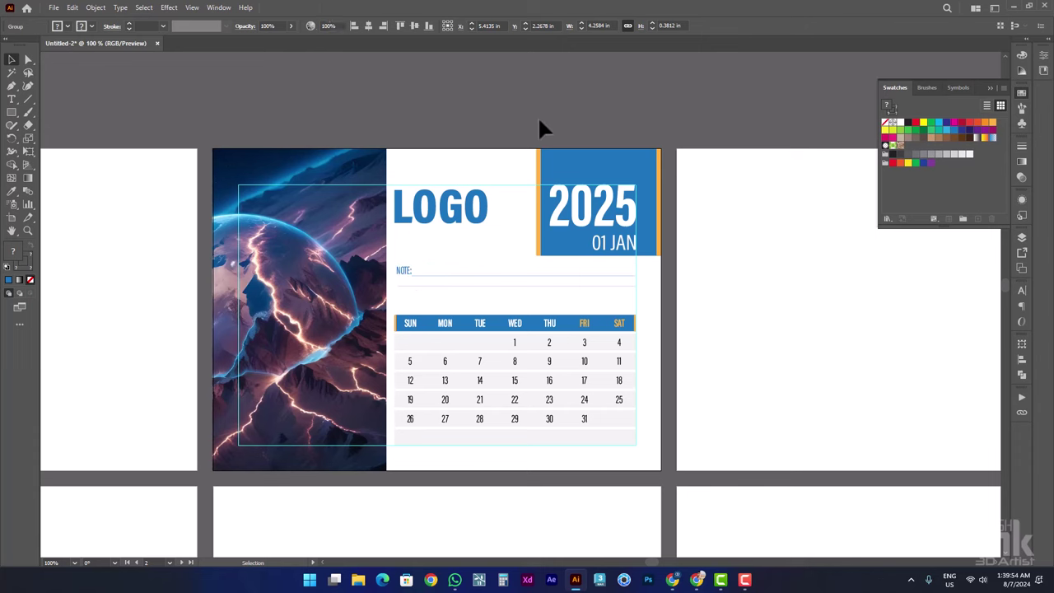
pyautogui.moveTo(527, 186); pyautogui.dragTo(525, 266)
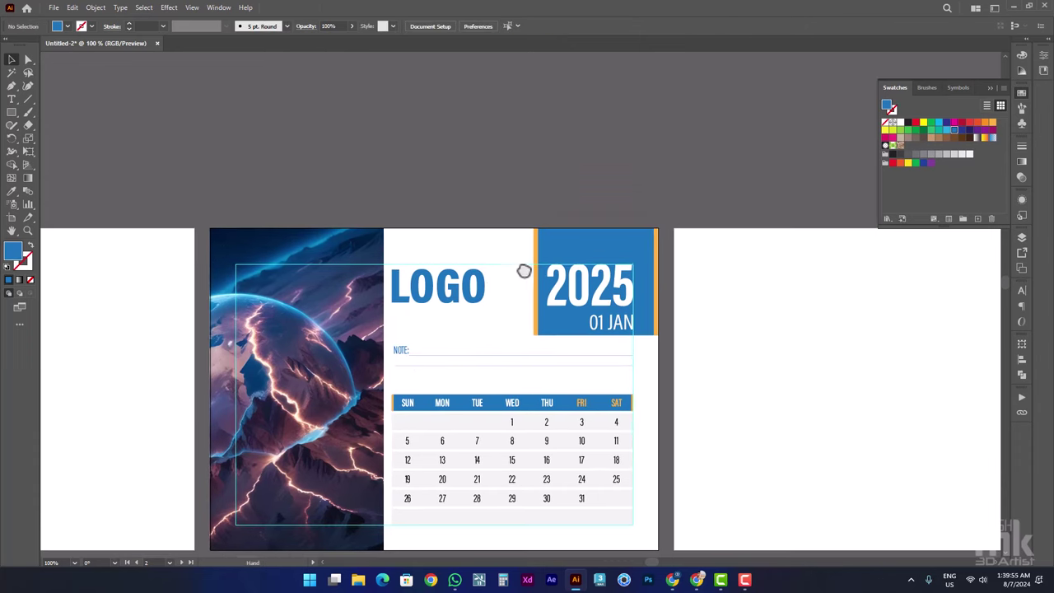
pyautogui.click(486, 289)
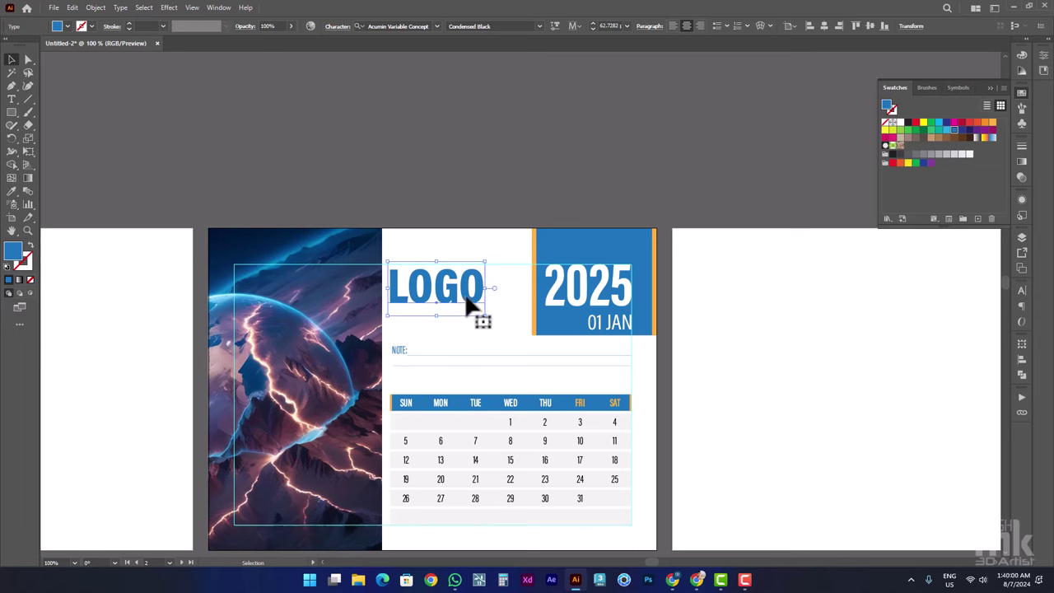
pyautogui.moveTo(468, 305); pyautogui.dragTo(836, 304)
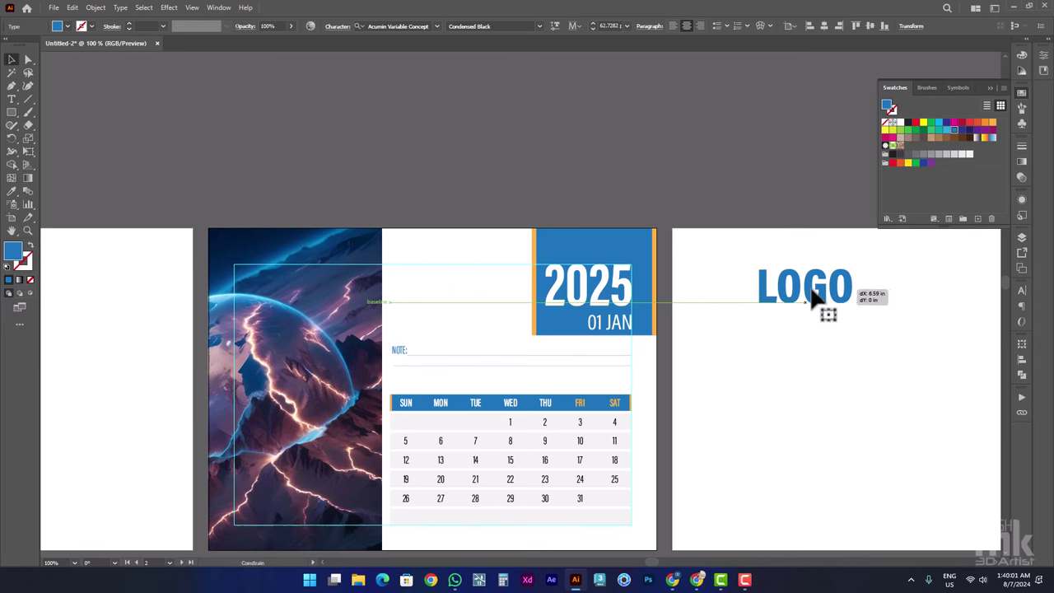
# - Move the 2025 / 01 JAN header block, with its orange edge, left against the photo
pyautogui.click(632, 329)
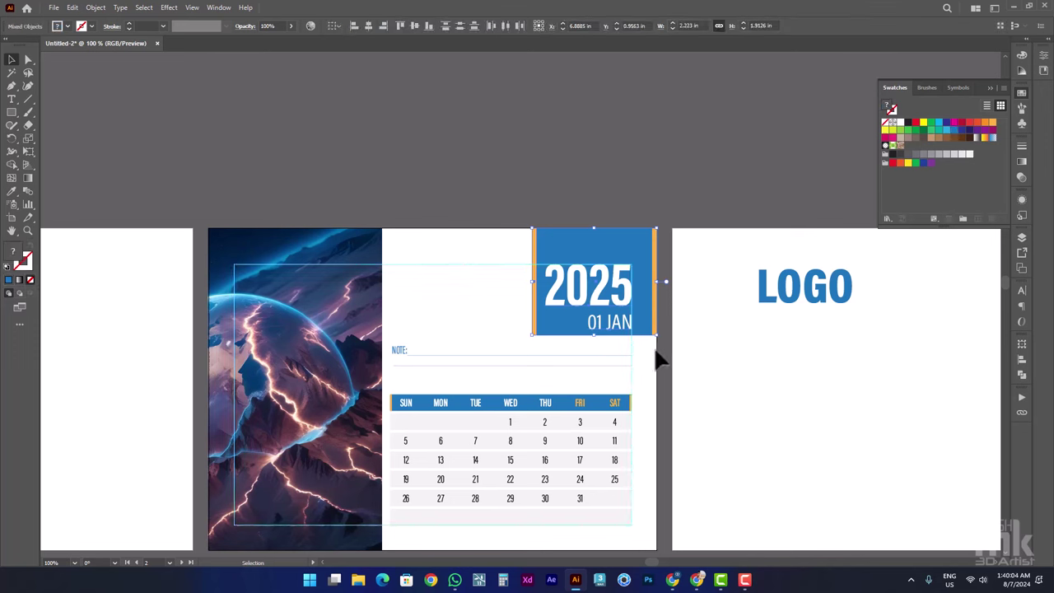
pyautogui.moveTo(630, 329); pyautogui.dragTo(466, 345)
pyautogui.hotkey('ctrl', 'z')
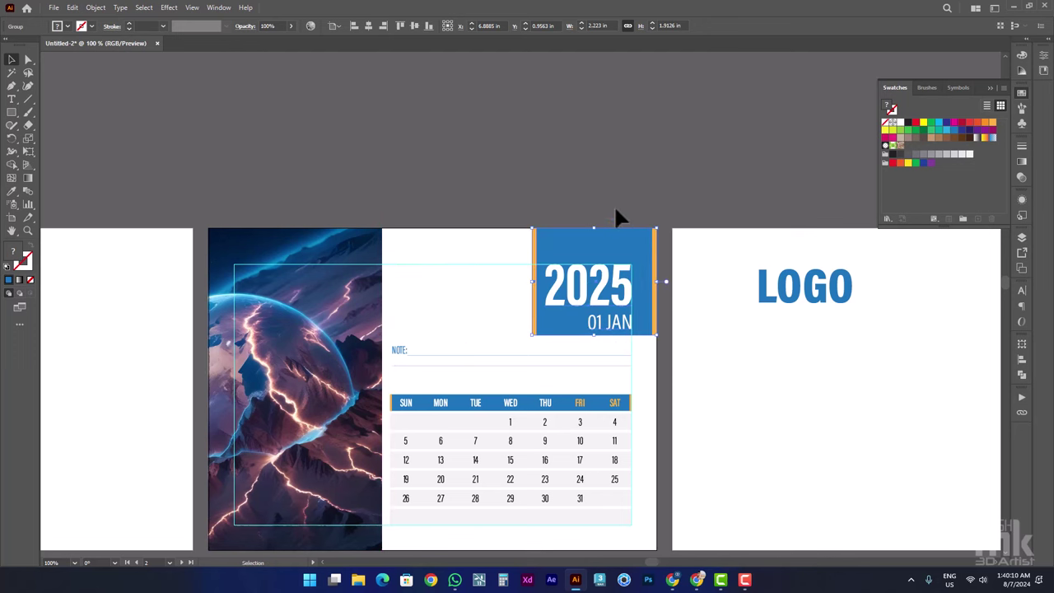
pyautogui.keyDown('shift'); pyautogui.click(657, 245); pyautogui.keyUp('shift')
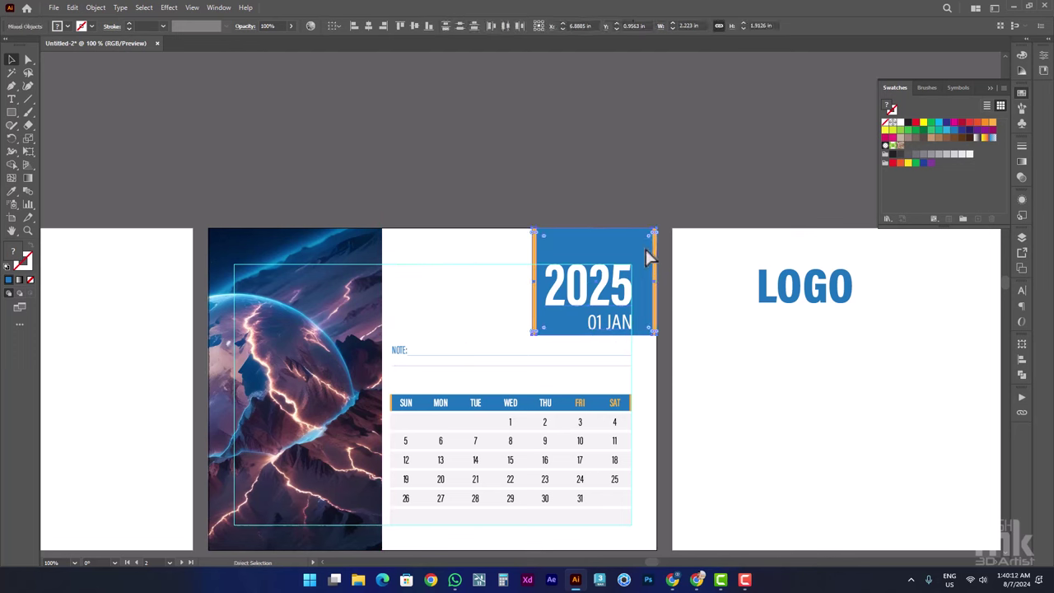
pyautogui.moveTo(648, 257); pyautogui.dragTo(487, 264)
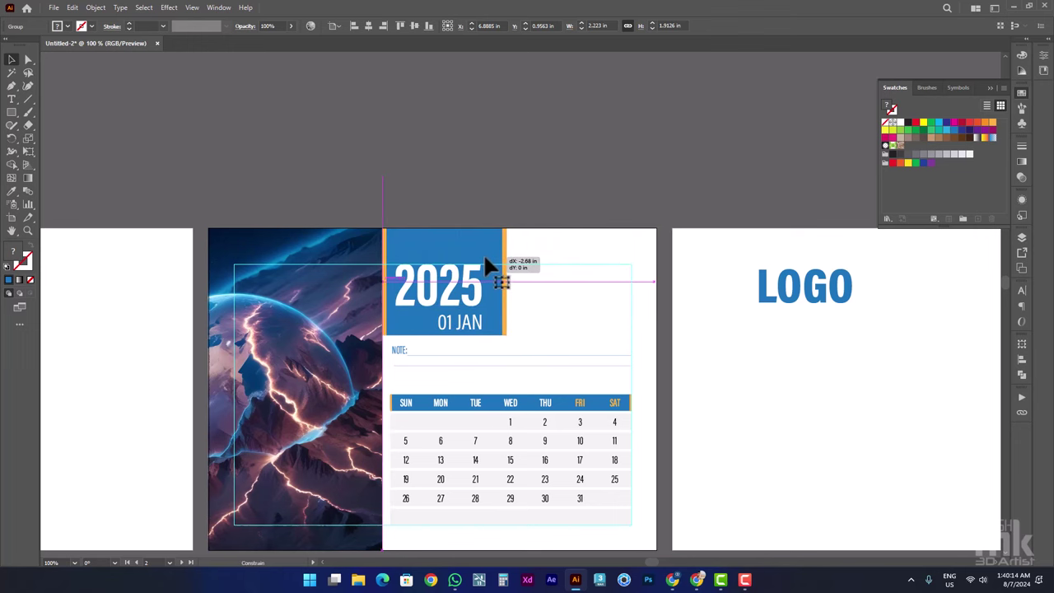
# - Place LOGO at the calendar's top right and shift the NOTE lines lower
pyautogui.moveTo(840, 301)
pyautogui.mouseDown()
pyautogui.moveTo(619, 303)
pyautogui.moveTo(602, 315)
pyautogui.mouseUp()
pyautogui.scroll(3, 620, 302)
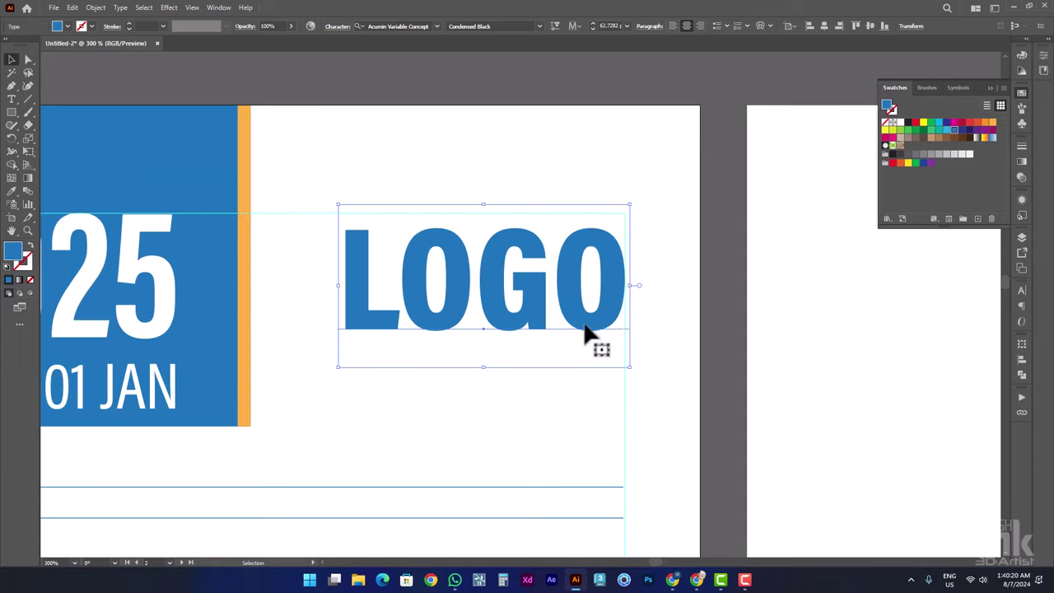
pyautogui.scroll(-3, 377, 440)
pyautogui.moveTo(376, 439); pyautogui.dragTo(517, 316)
pyautogui.moveTo(332, 349); pyautogui.dragTo(337, 360)
pyautogui.click(494, 146)
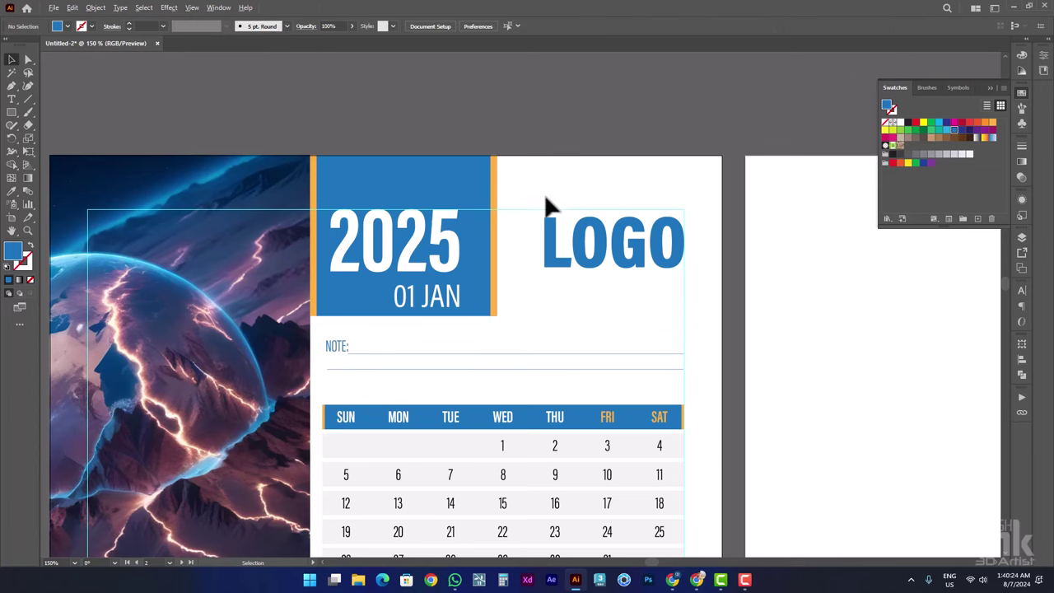
pyautogui.scroll(-2, 600, 212)
pyautogui.scroll(1, 558, 223)
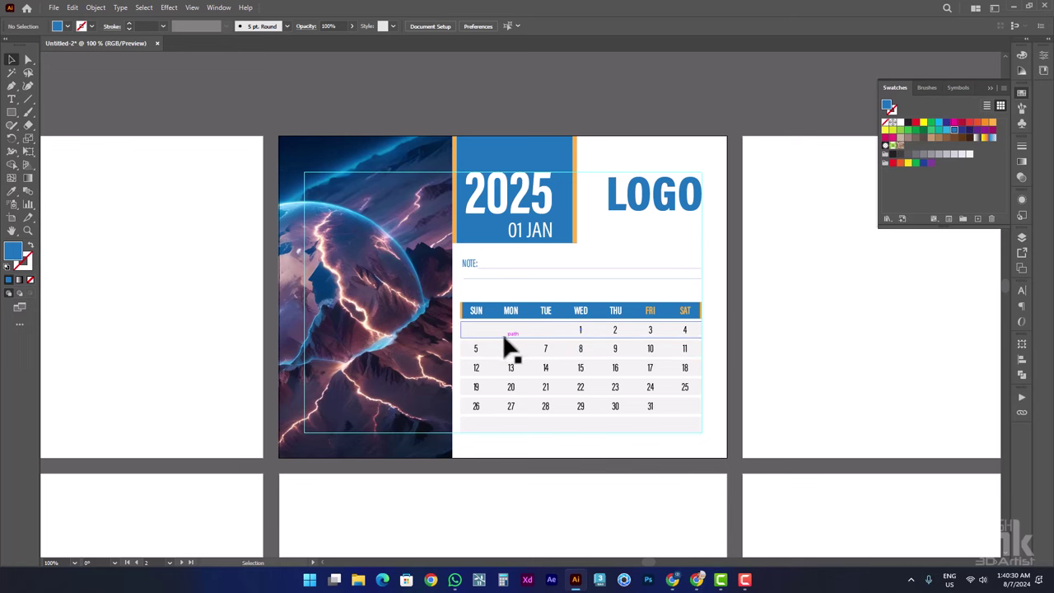
# - Show the rulers and drag a vertical guide to the right edge of the 2025 digits
pyautogui.scroll(-1, 509, 349)
pyautogui.moveTo(497, 209); pyautogui.dragTo(462, 217)
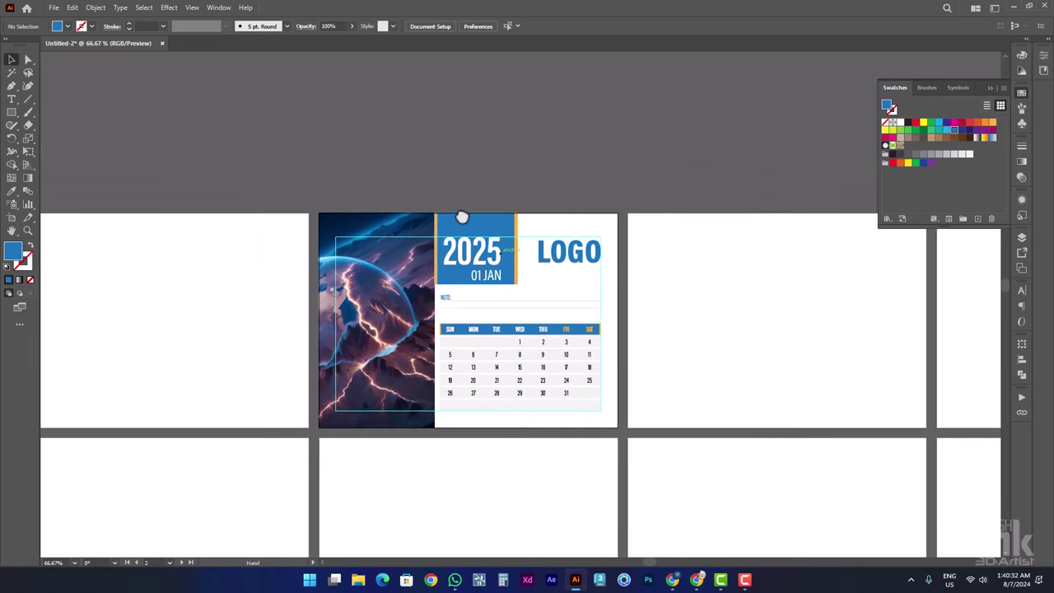
pyautogui.scroll(3, 474, 265)
pyautogui.click(506, 287)
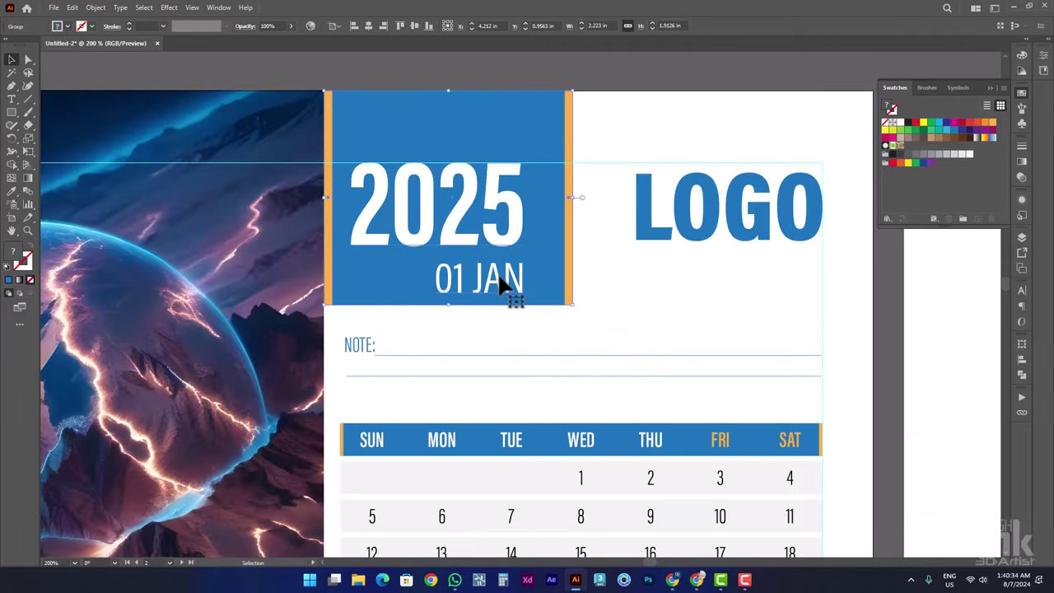
pyautogui.press('t')
pyautogui.click(506, 284)
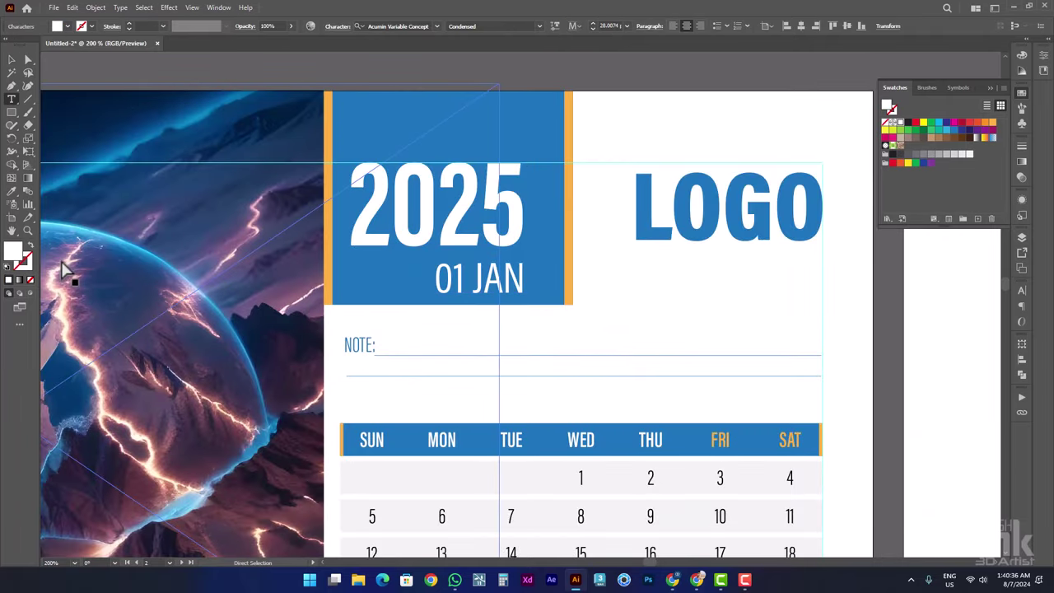
pyautogui.click(191, 8)
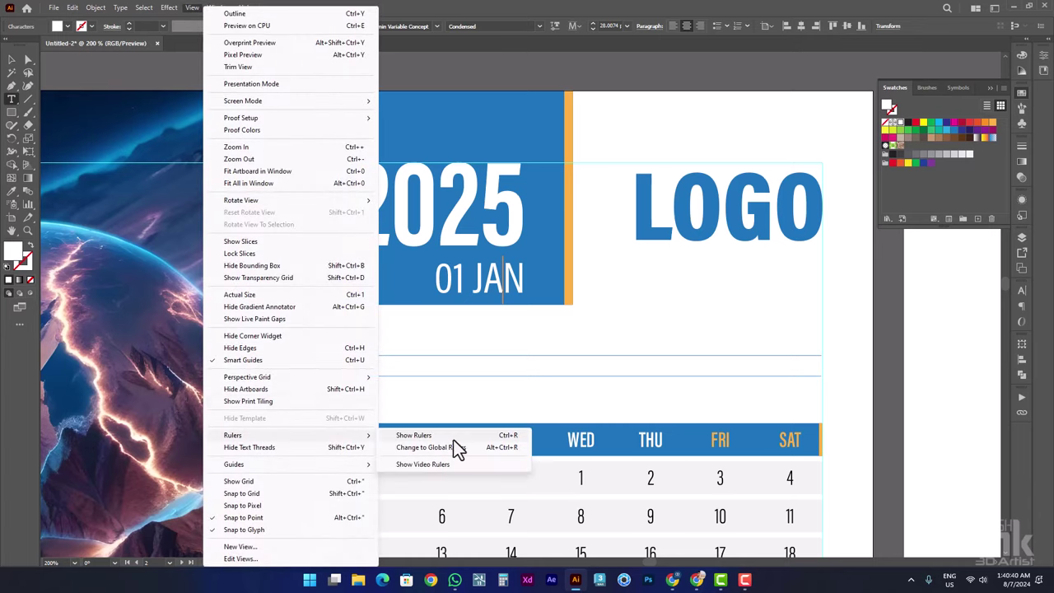
pyautogui.click(453, 436)
pyautogui.moveTo(65, 260)
pyautogui.mouseDown()
pyautogui.moveTo(564, 421)
pyautogui.moveTo(513, 292)
pyautogui.moveTo(524, 229)
pyautogui.moveTo(499, 230)
pyautogui.mouseUp()
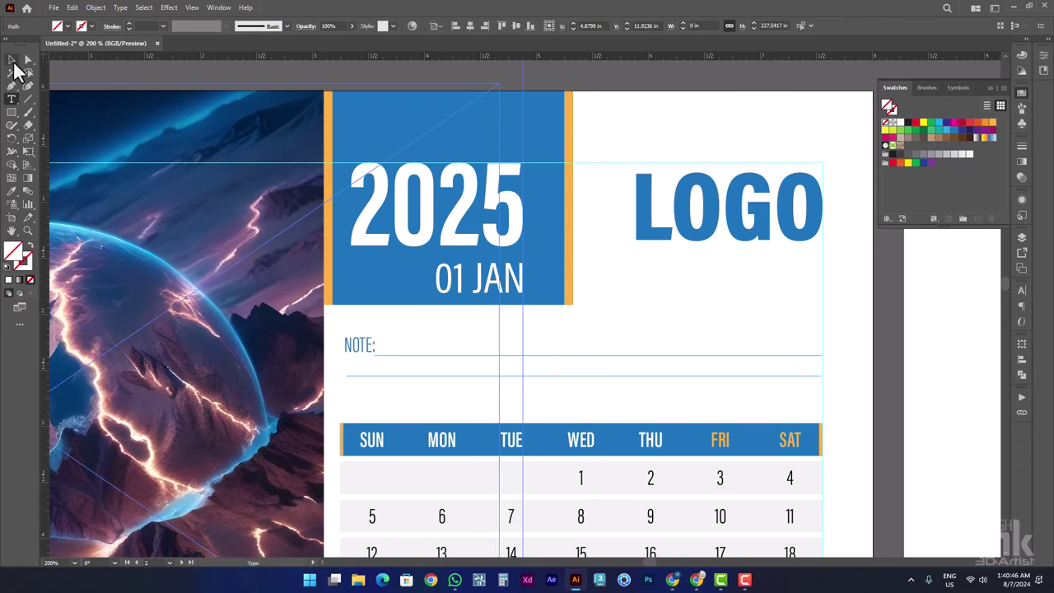
# - Reposition the vertical guide so it lines up exactly with the 5's edge
pyautogui.click(14, 63)
pyautogui.scroll(5, 488, 288)
pyautogui.click(575, 271)
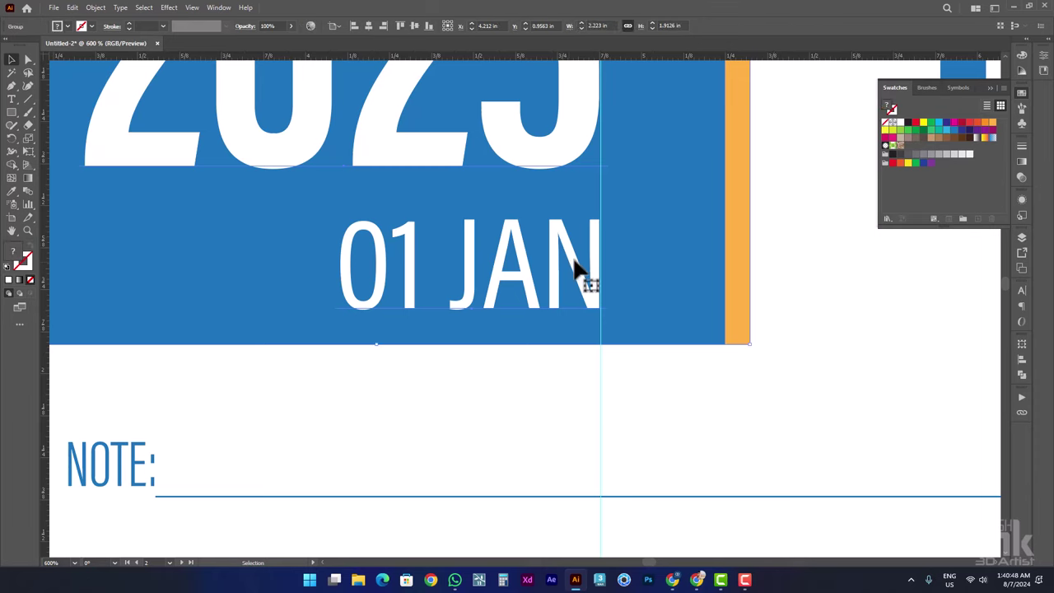
pyautogui.scroll(3, 601, 181)
pyautogui.scroll(2, 597, 247)
pyautogui.click(597, 251)
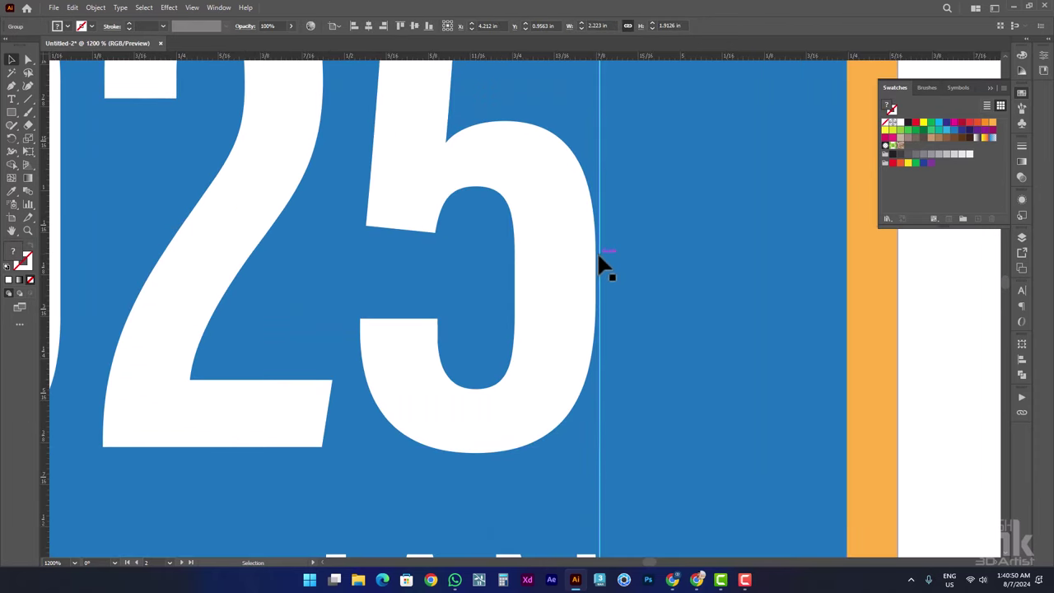
pyautogui.moveTo(600, 256); pyautogui.dragTo(570, 318)
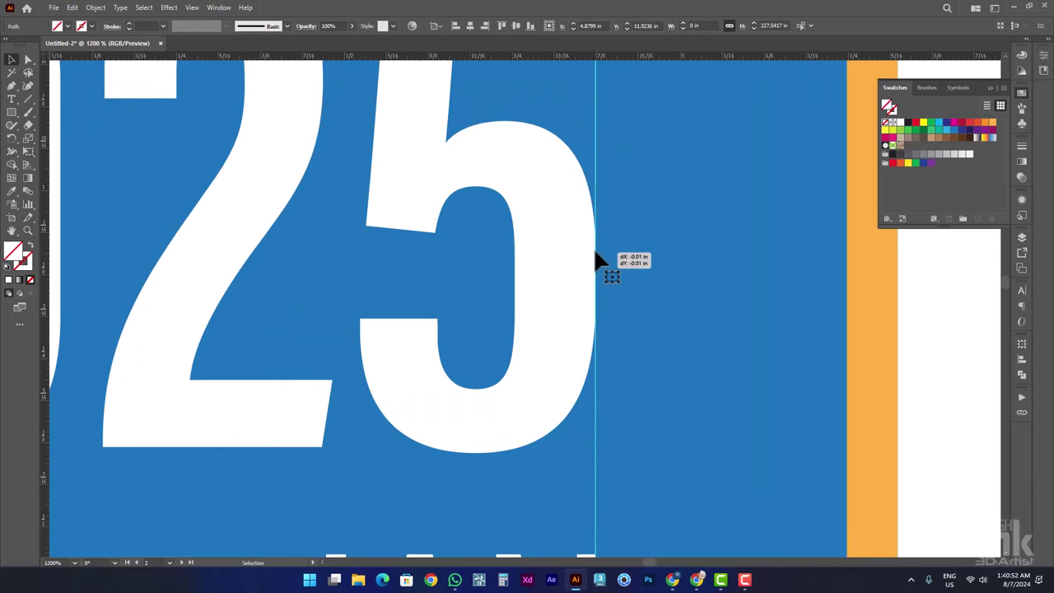
pyautogui.scroll(-4, 594, 248)
pyautogui.scroll(4, 574, 404)
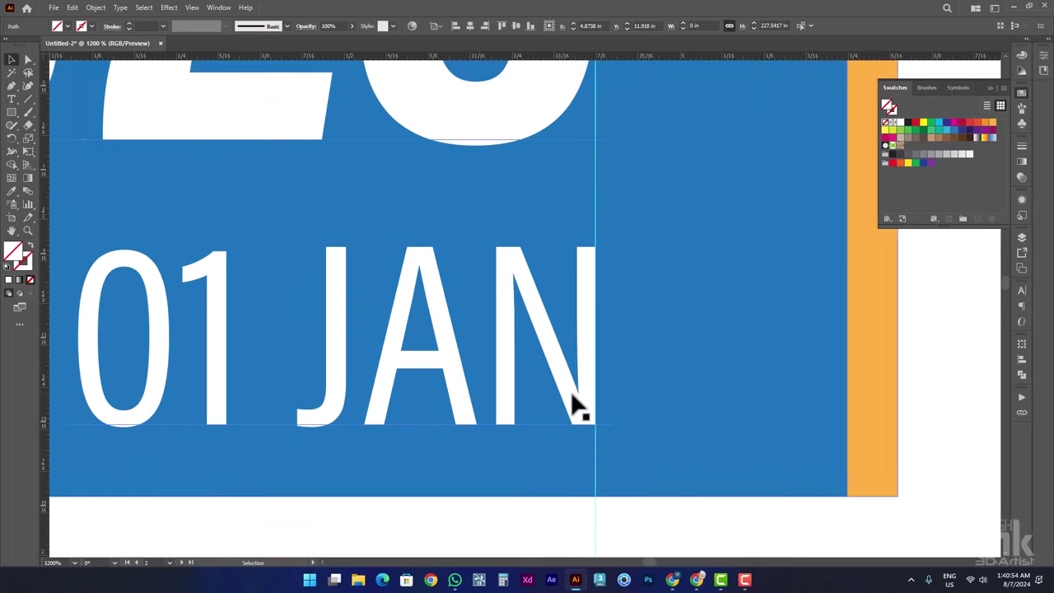
# - Right-align the 01 JAN text inside the group and move it to end at the guide
pyautogui.click(630, 218)
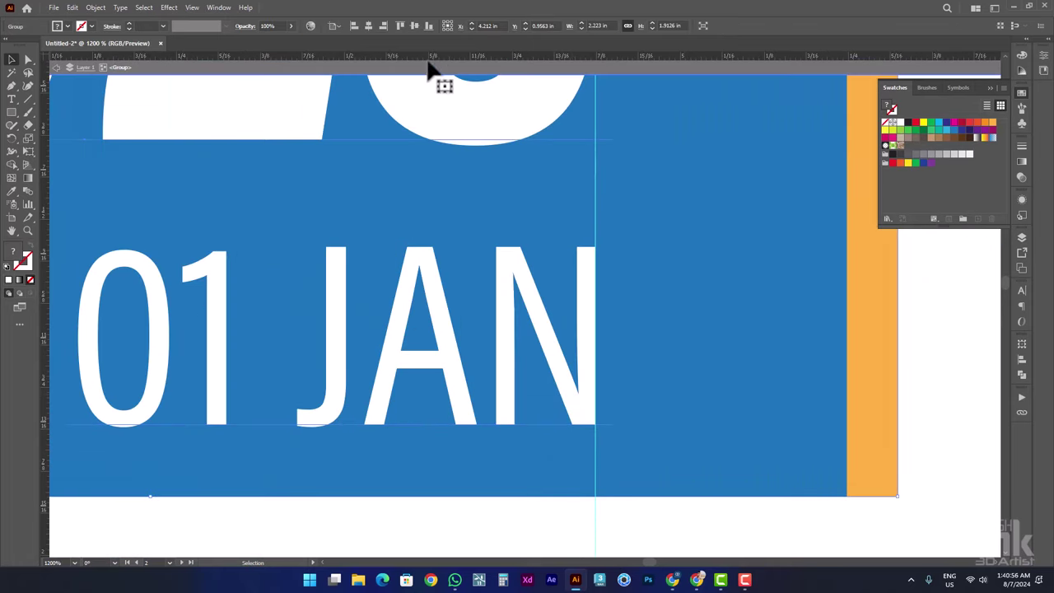
pyautogui.doubleClick(436, 312)
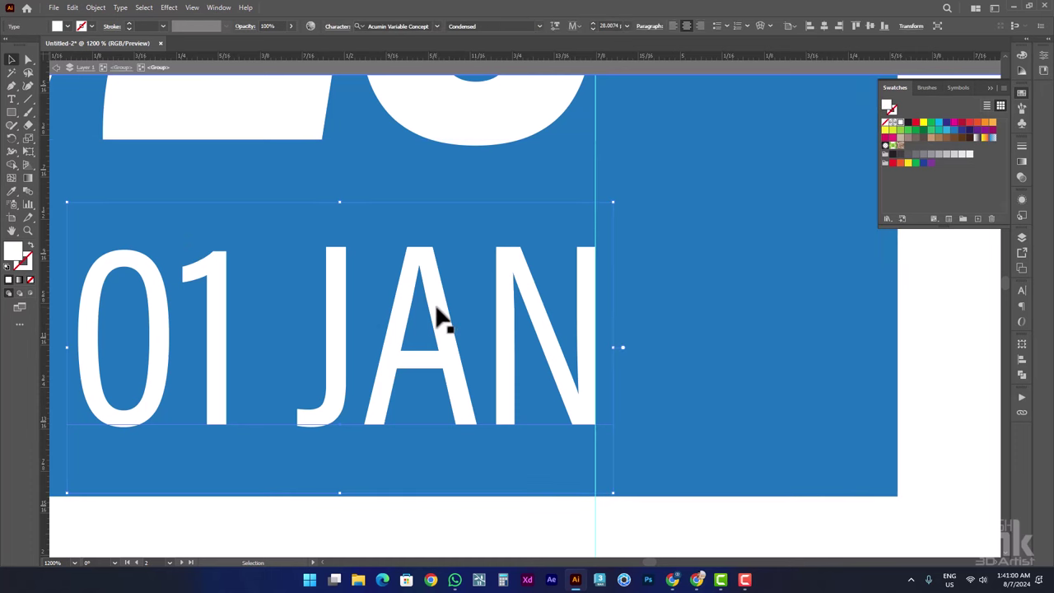
pyautogui.click(699, 26)
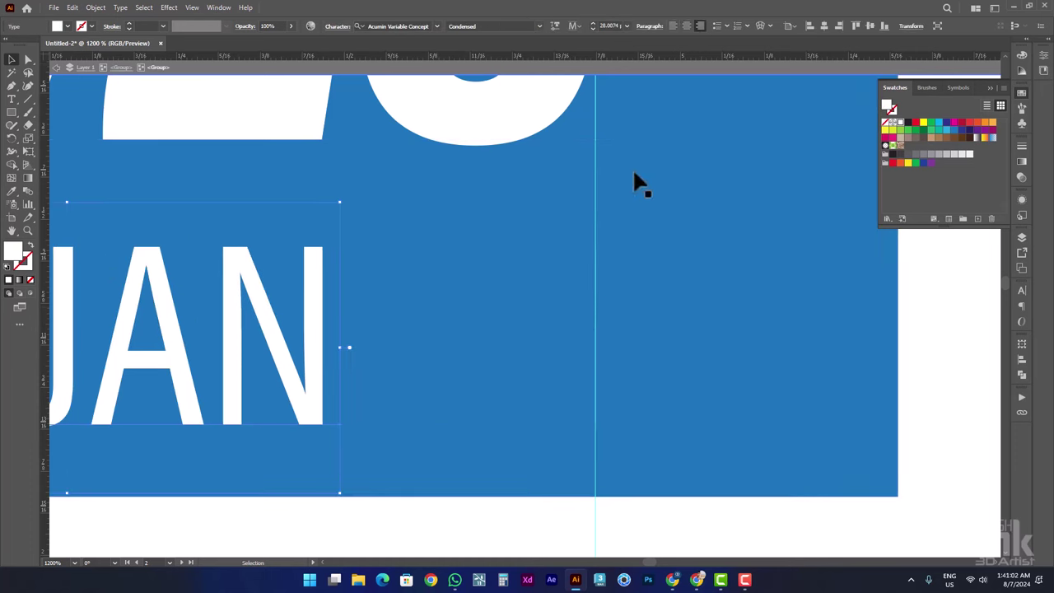
pyautogui.moveTo(247, 362); pyautogui.dragTo(588, 370)
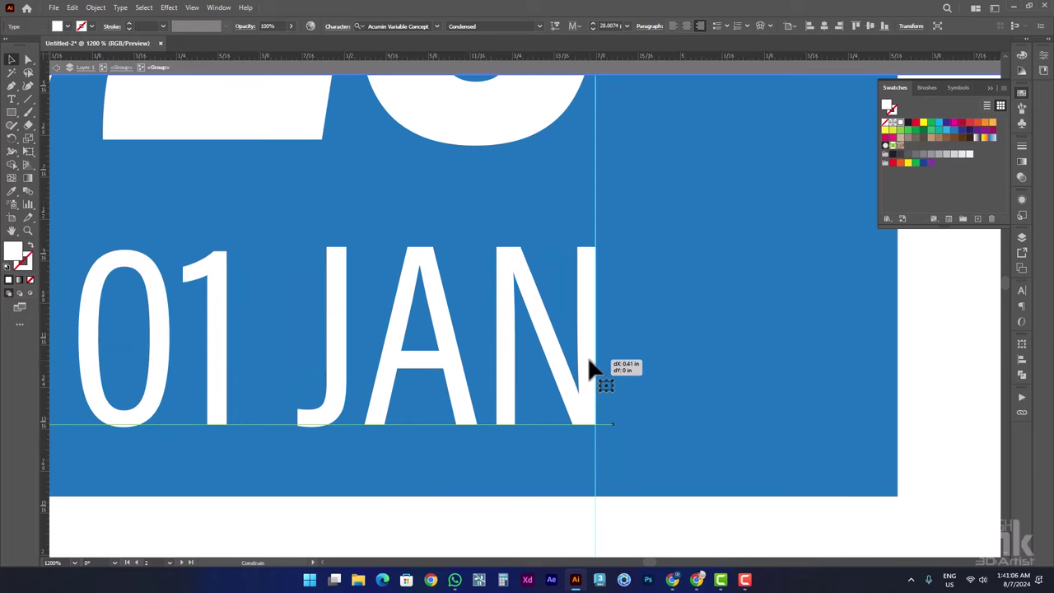
pyautogui.scroll(-4, 588, 370)
pyautogui.scroll(-3, 654, 319)
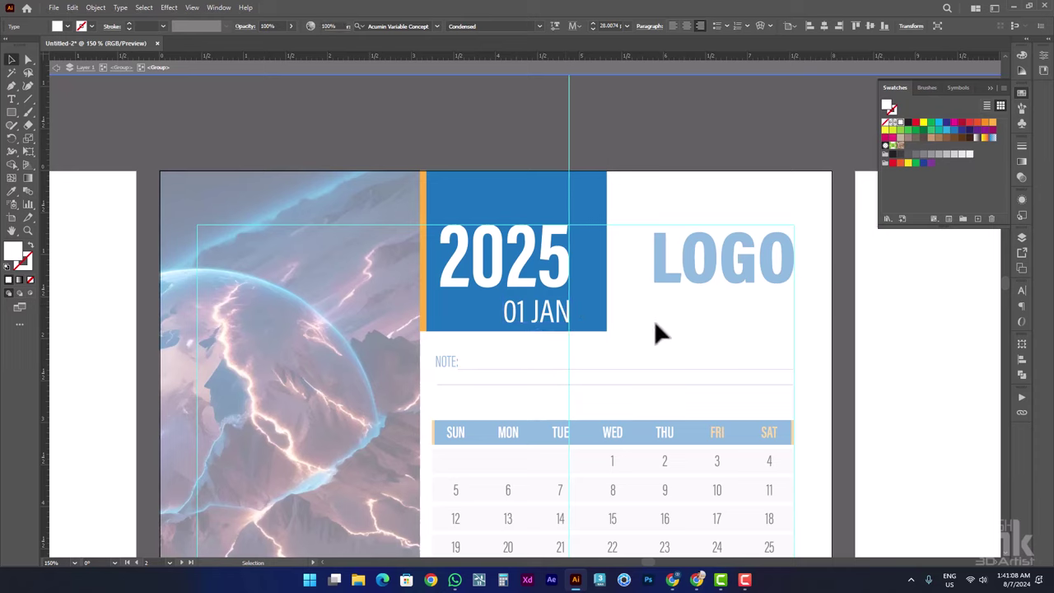
pyautogui.press('Escape')
pyautogui.scroll(-3, 697, 277)
# - Delete the vertical guide and group all the calendar artwork
pyautogui.moveTo(588, 220); pyautogui.dragTo(434, 177)
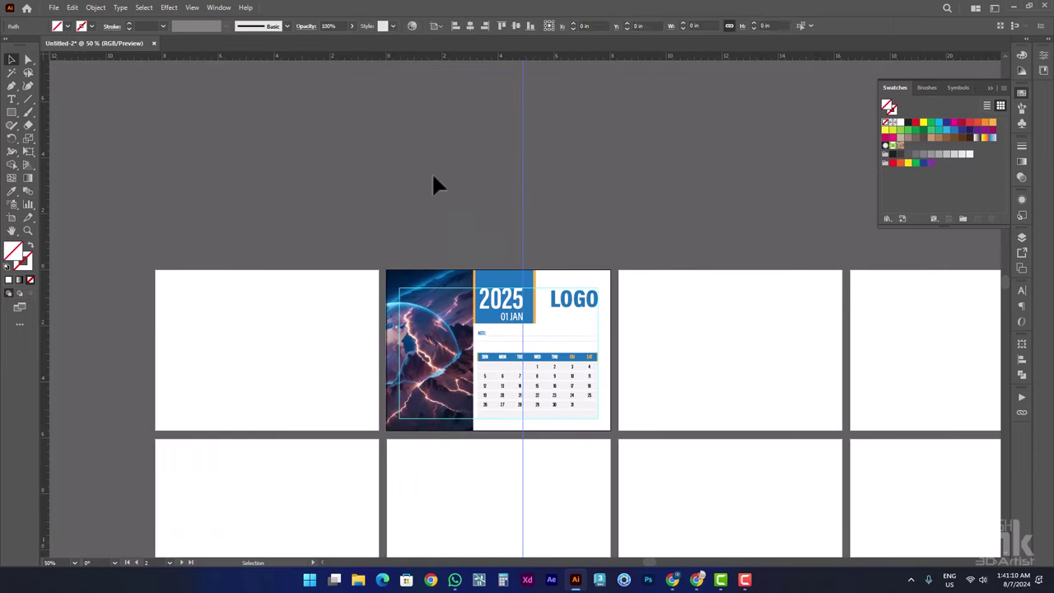
pyautogui.press('Delete')
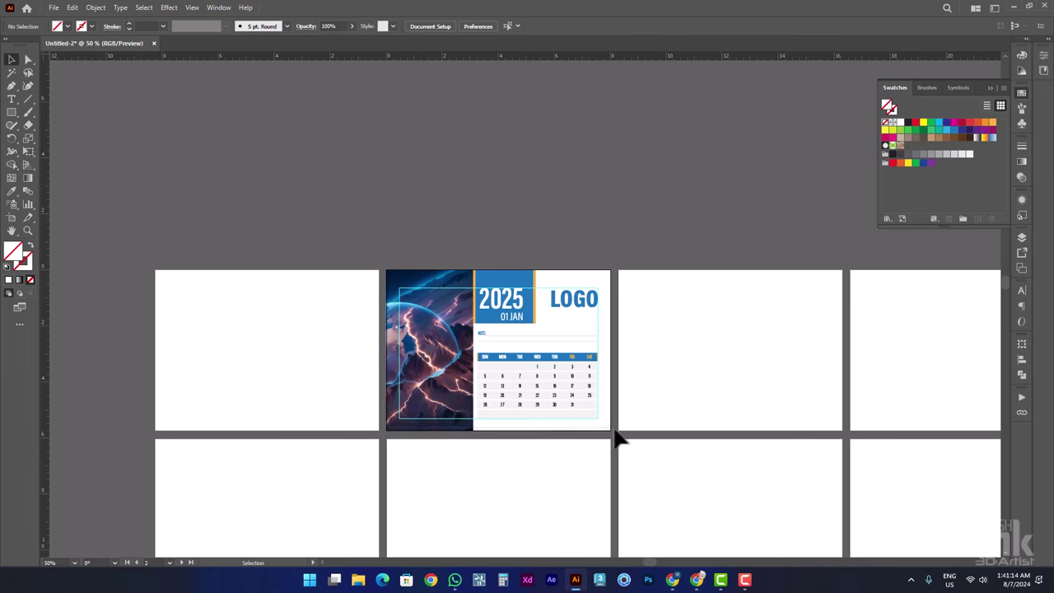
pyautogui.hotkey('ctrl', 'a')
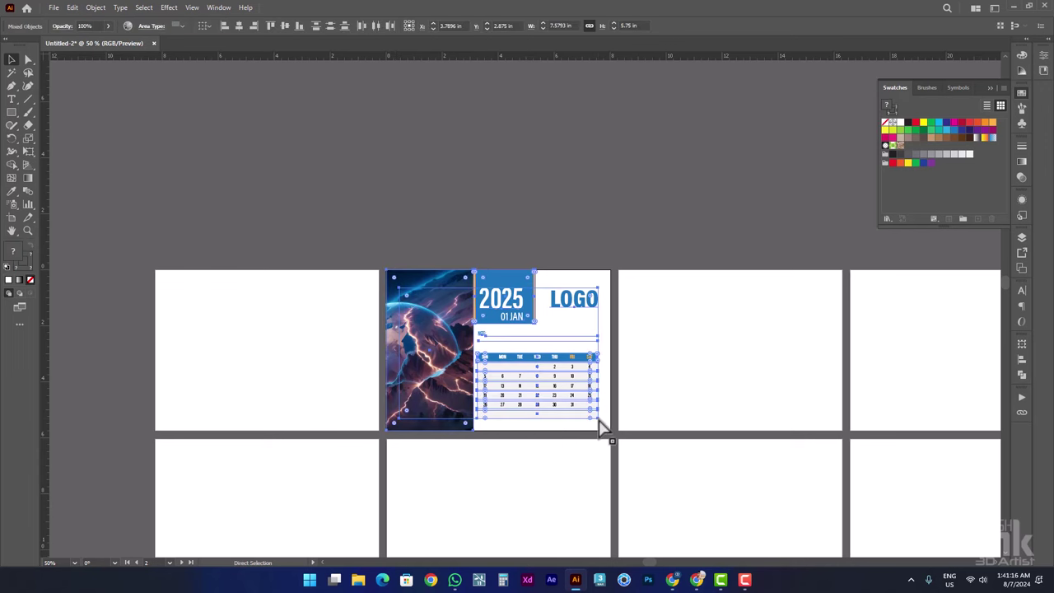
pyautogui.rightClick(497, 311)
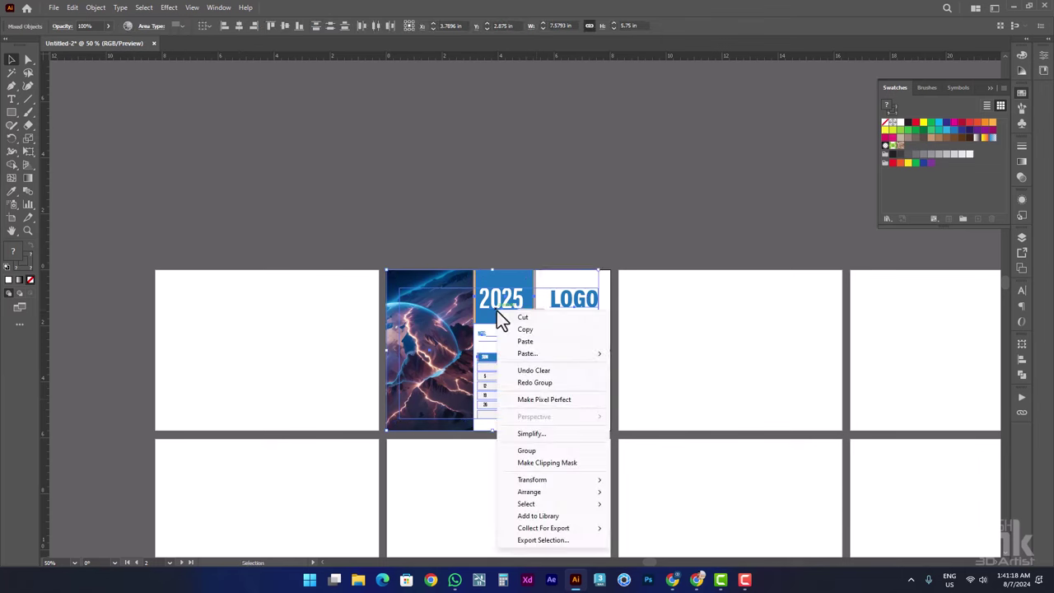
pyautogui.click(537, 449)
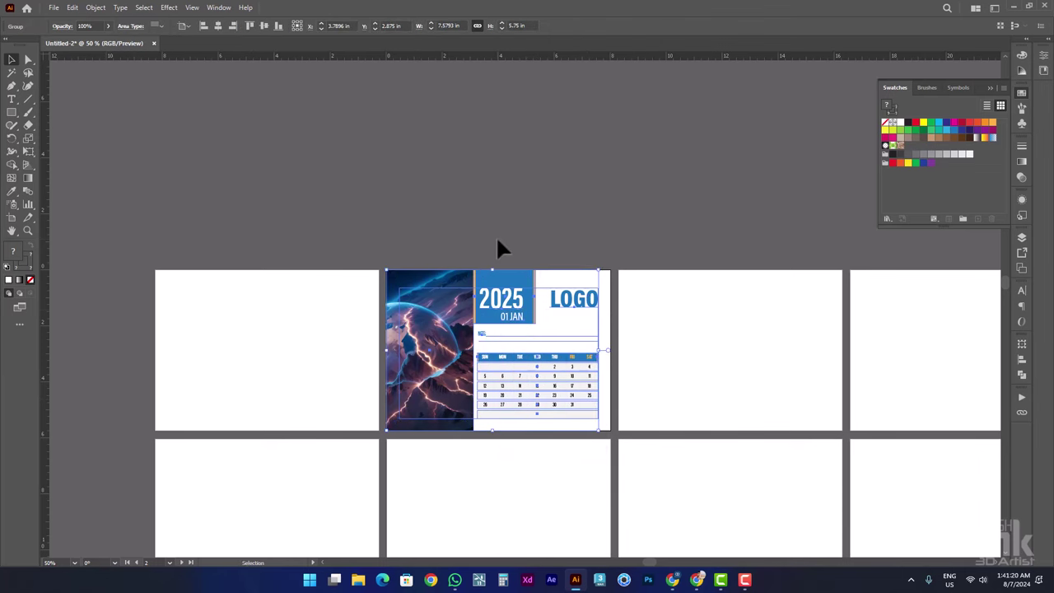
pyautogui.click(495, 240)
# - Copy the calendar group and paste it in place on the second and fourth artboards
pyautogui.moveTo(494, 253); pyautogui.dragTo(357, 244)
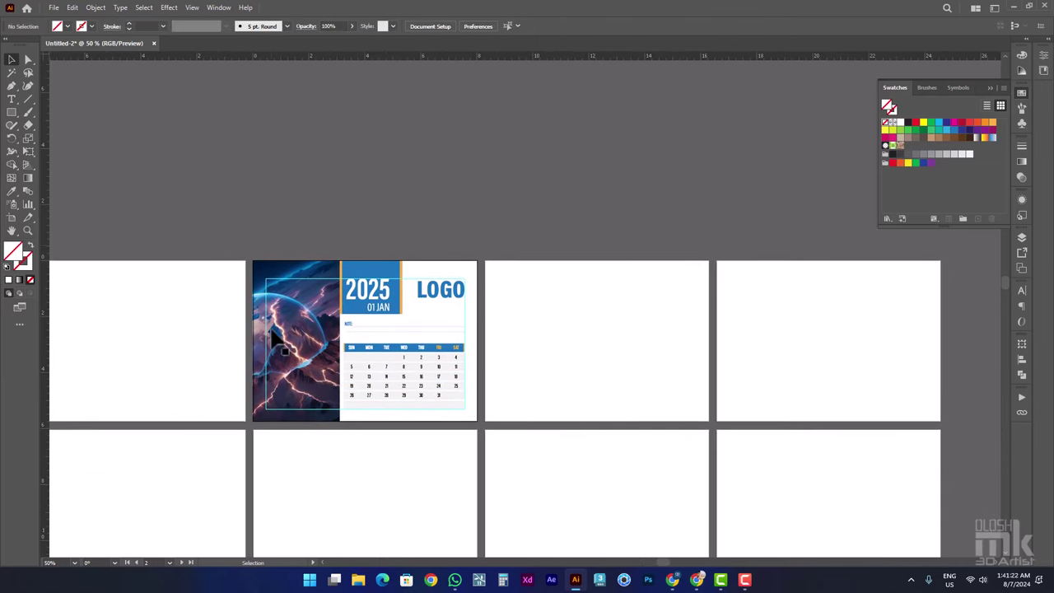
pyautogui.press('a')
pyautogui.hotkey('ctrl', 'a')
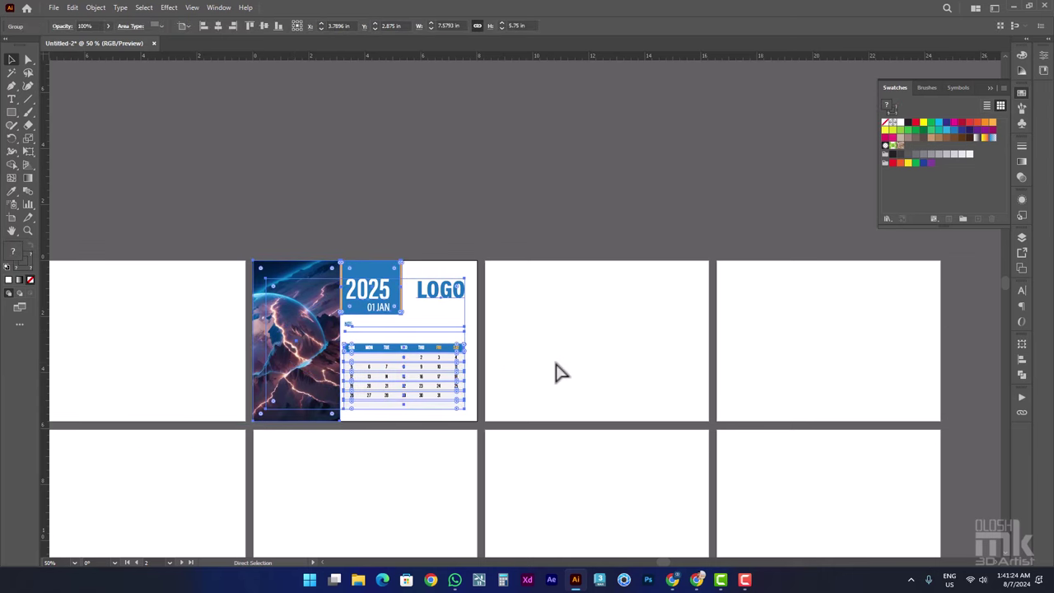
pyautogui.hotkey('ctrl', 'c')
pyautogui.click(648, 327)
pyautogui.press('v')
pyautogui.hotkey('ctrl', 'shift', 'v')
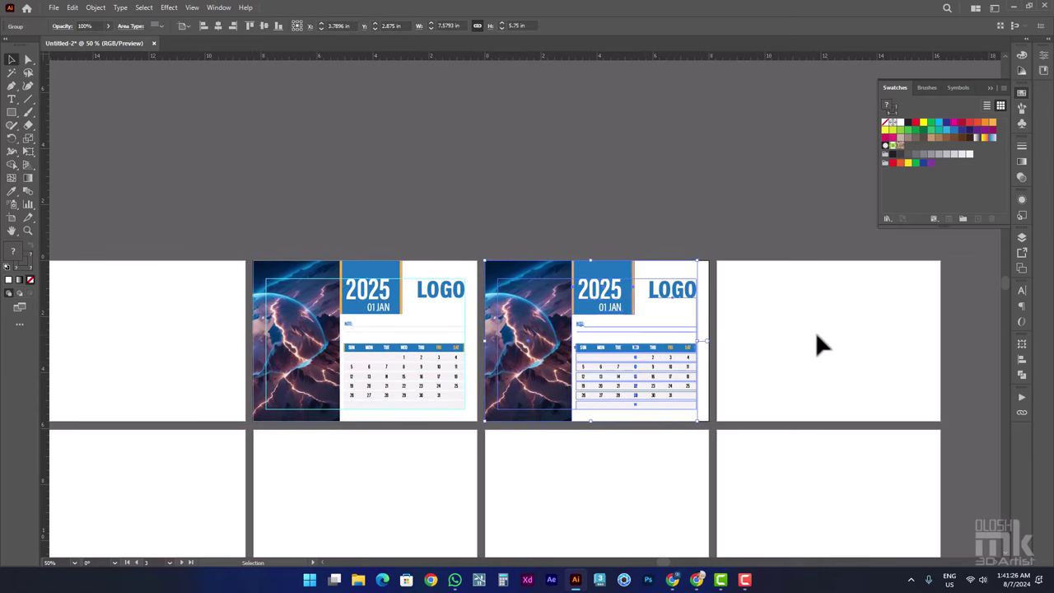
pyautogui.click(815, 336)
pyautogui.hotkey('ctrl', 'shift', 'v')
pyautogui.hotkey('ctrl', 'shift', 'a')
# - Paste calendar copies onto the lower-left, lower-middle and lower-right artboards
pyautogui.scroll(-1, 326, 455)
pyautogui.hscroll(-3, 326, 456)
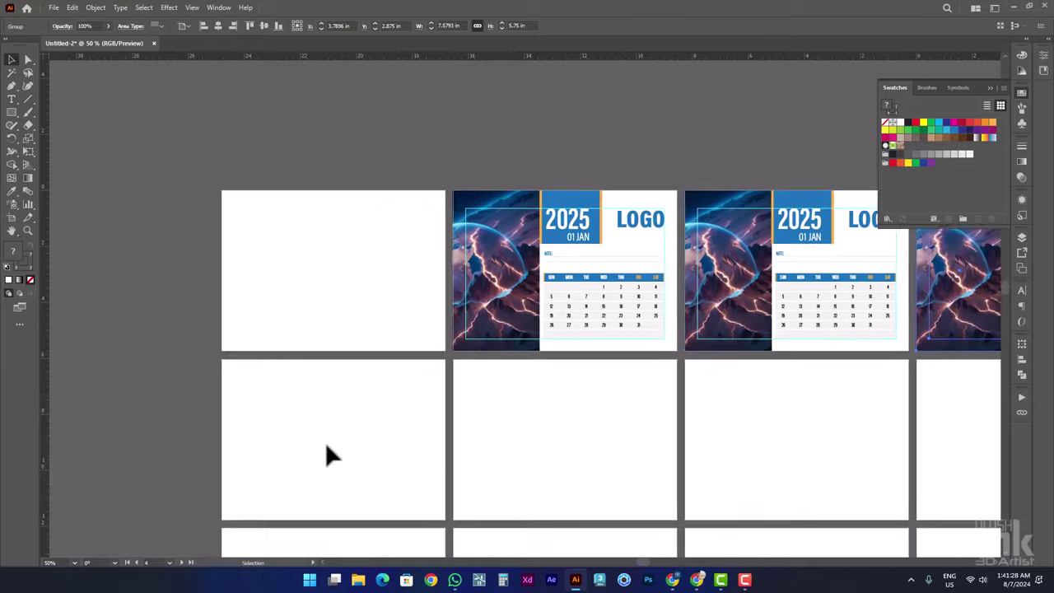
pyautogui.press('a')
pyautogui.click(301, 452)
pyautogui.hotkey('ctrl', 'shift', 'v')
pyautogui.click(544, 441)
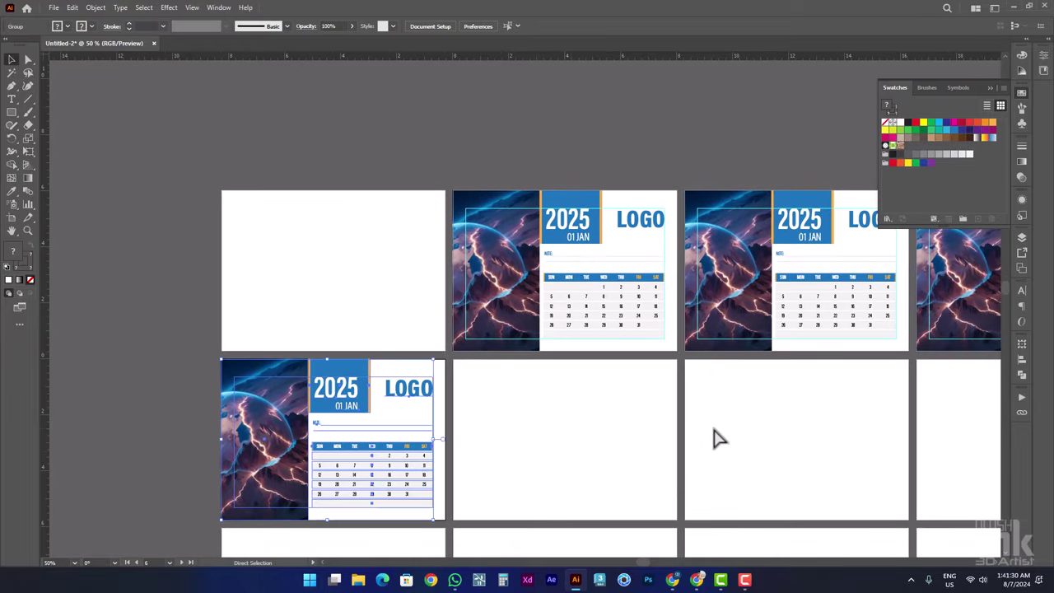
pyautogui.hotkey('ctrl', 'shift', 'v')
pyautogui.hotkey('ctrl', 'shift', 'a')
pyautogui.click(789, 434)
pyautogui.hotkey('ctrl', 'shift', 'v')
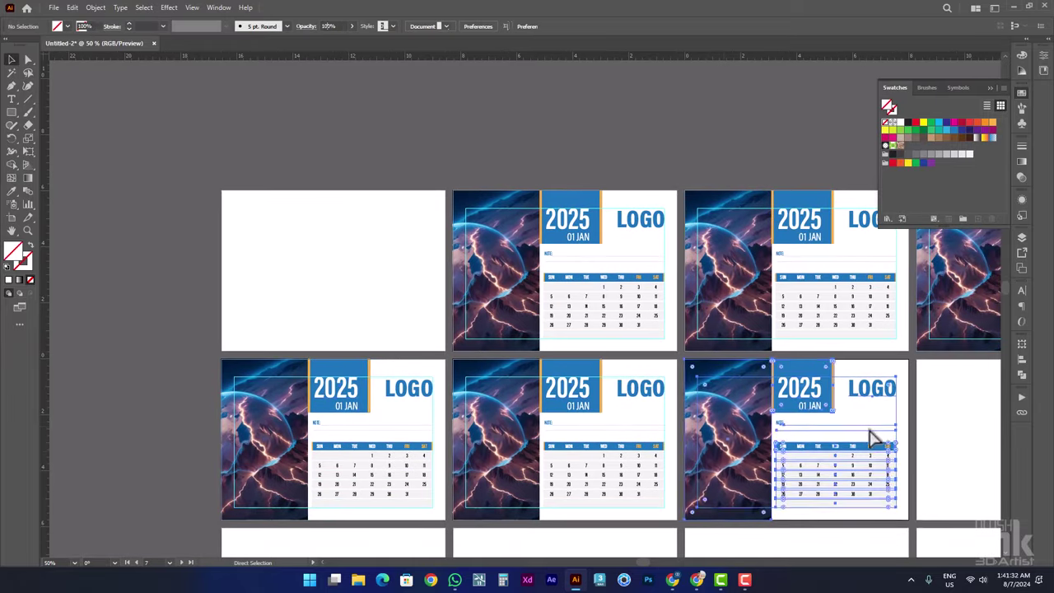
# - Paste calendar copies onto further empty artboards
pyautogui.hscroll(3, 871, 435)
pyautogui.hotkey('ctrl', 'shift', 'a')
pyautogui.click(531, 409)
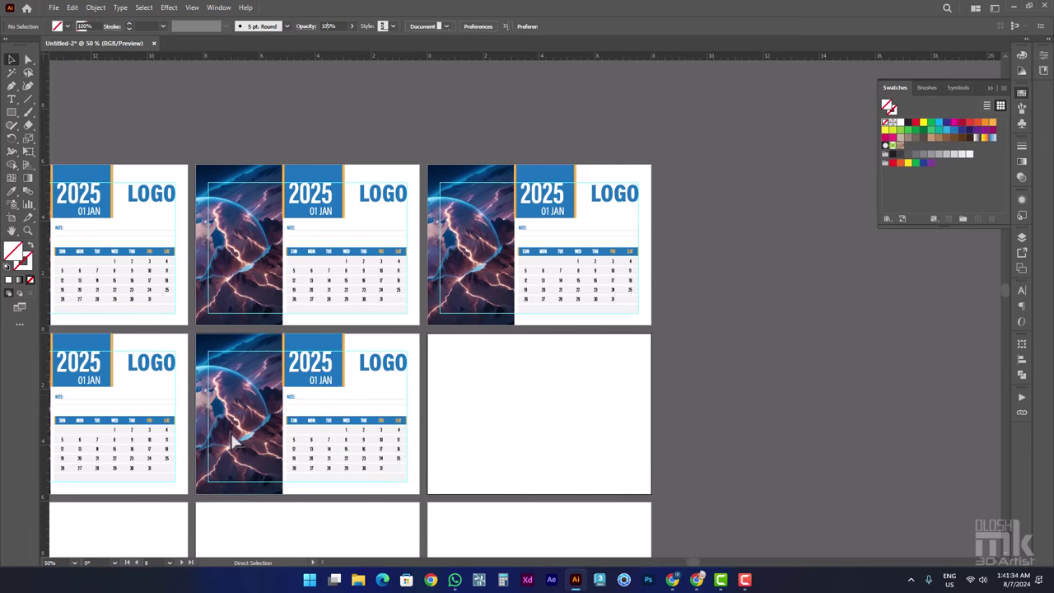
pyautogui.hotkey('ctrl', 'shift', 'v')
pyautogui.hscroll(-5, 247, 379)
pyautogui.scroll(-3, 255, 371)
pyautogui.hotkey('ctrl', 'shift', 'a')
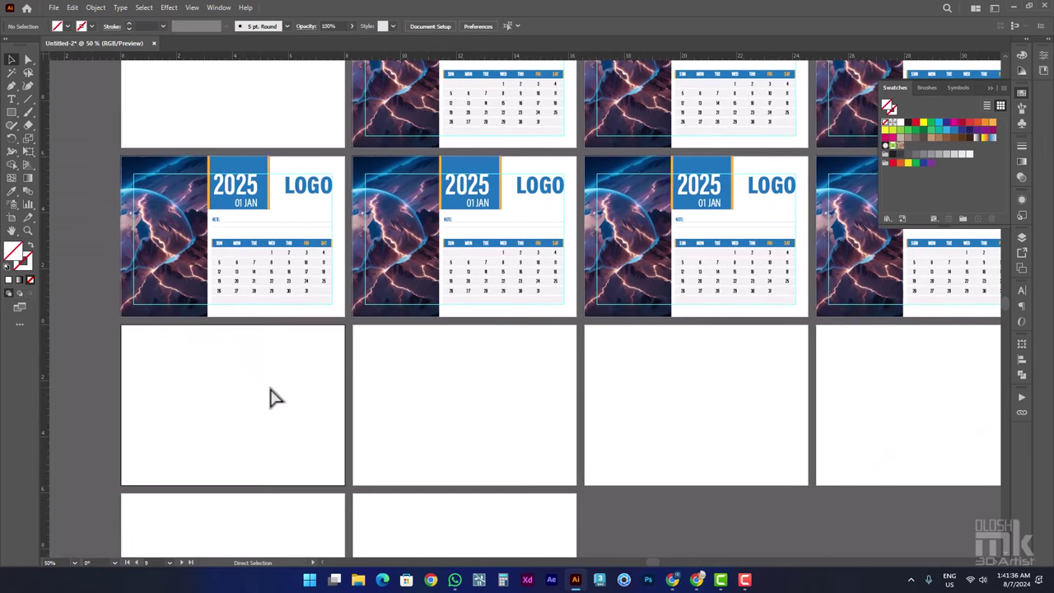
# - Paste the calendar onto the four remaining lower artboards in the bottom row
pyautogui.click(276, 399)
pyautogui.hotkey('ctrl', 'shift', 'v')
pyautogui.click(643, 403)
pyautogui.hotkey('ctrl', 'shift', 'v')
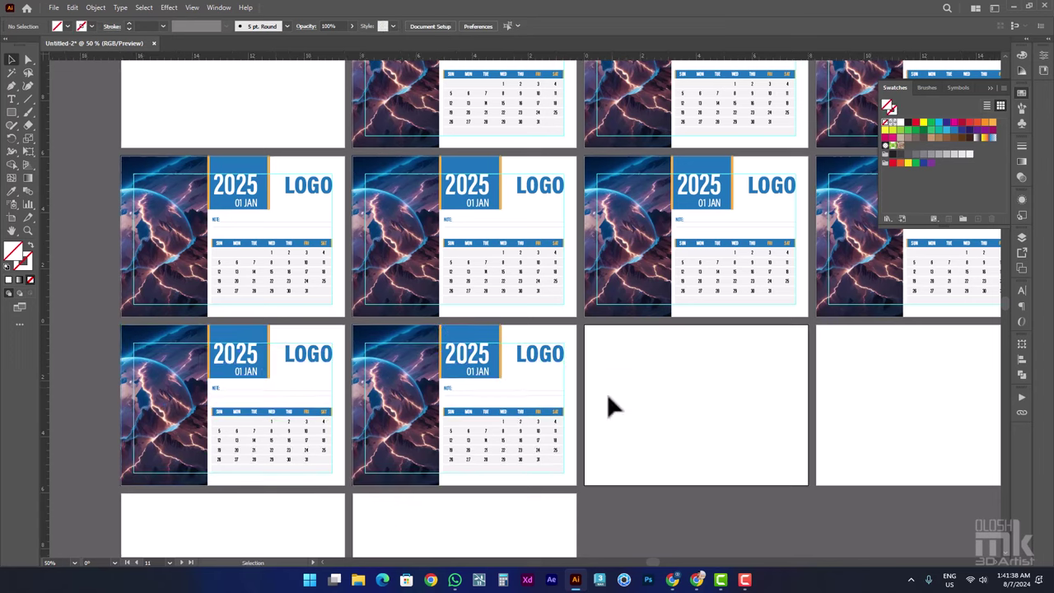
pyautogui.click(784, 398)
pyautogui.hotkey('ctrl', 'shift', 'v')
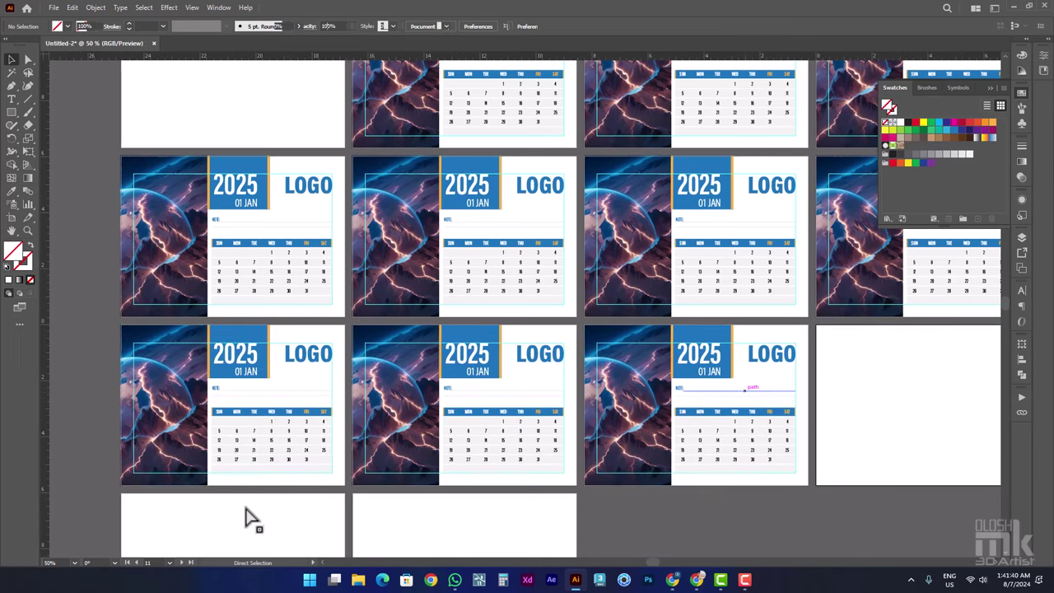
pyautogui.hotkey('ctrl', 'shift', 'v')
pyautogui.hotkey('ctrl', 'shift', 'v')
pyautogui.hotkey('ctrl', '-')
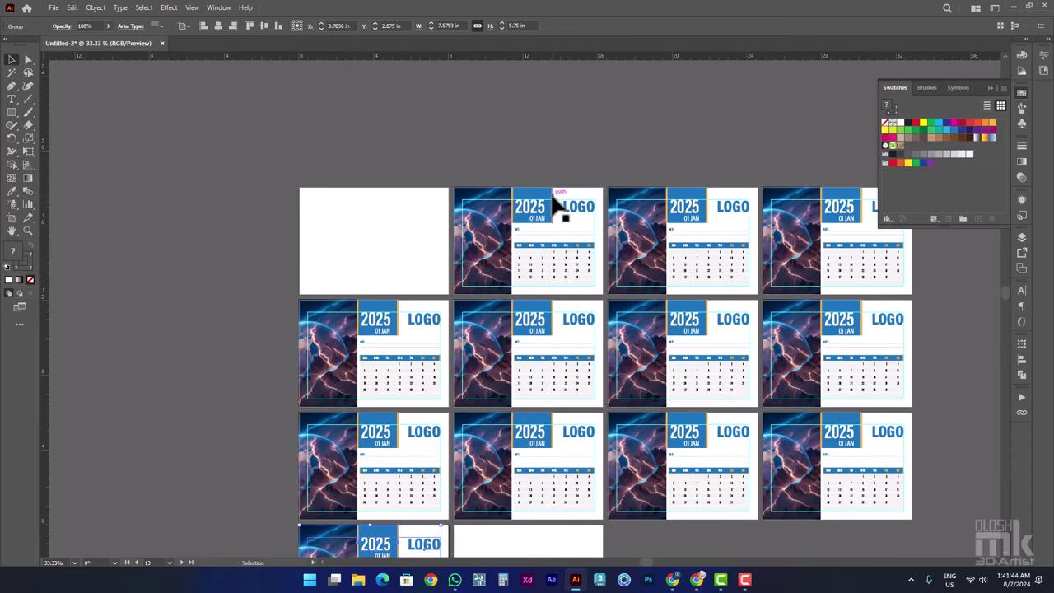
# - Relink the first calendar's photo to the glowing planet image and nudge it right
pyautogui.scroll(1, 609, 235)
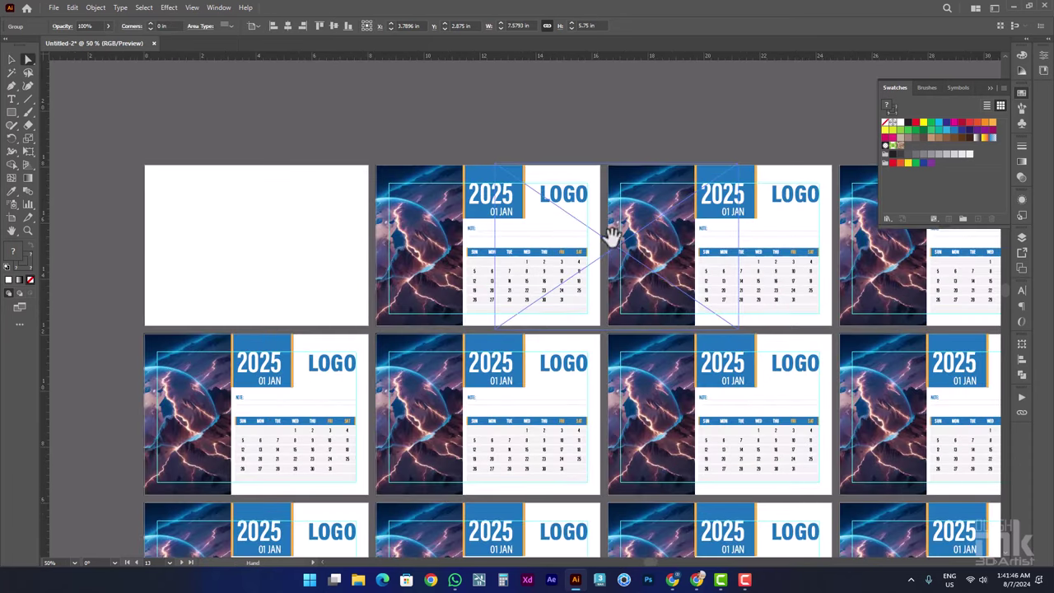
pyautogui.click(439, 262)
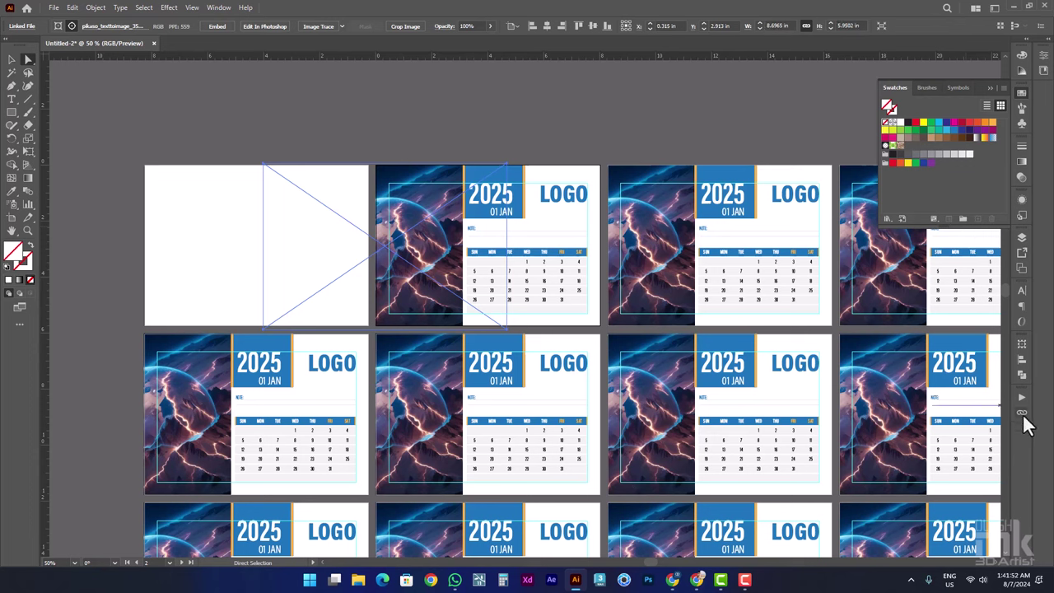
pyautogui.click(191, 8)
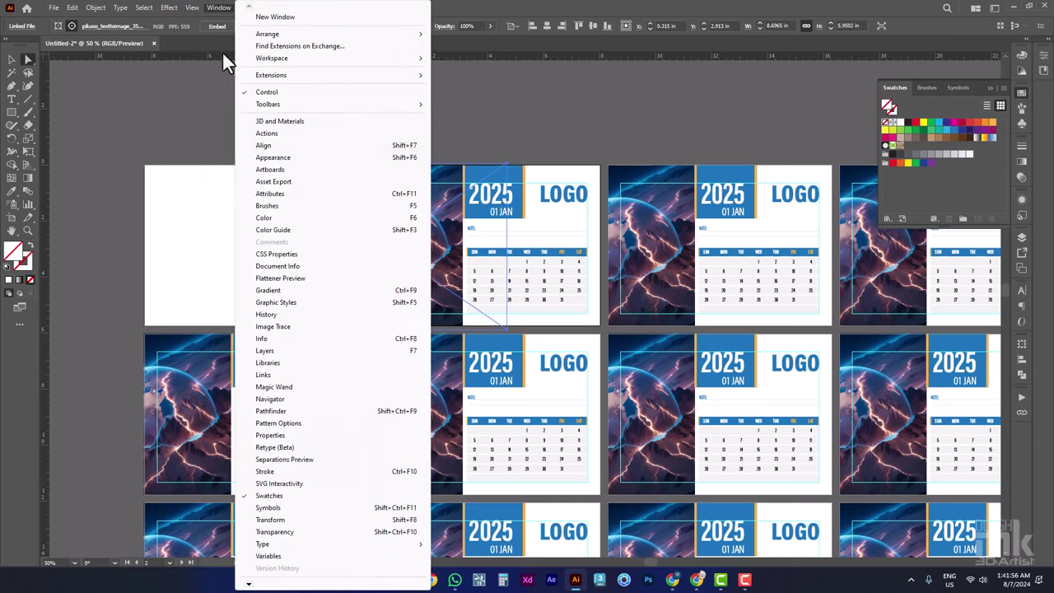
pyautogui.click(277, 376)
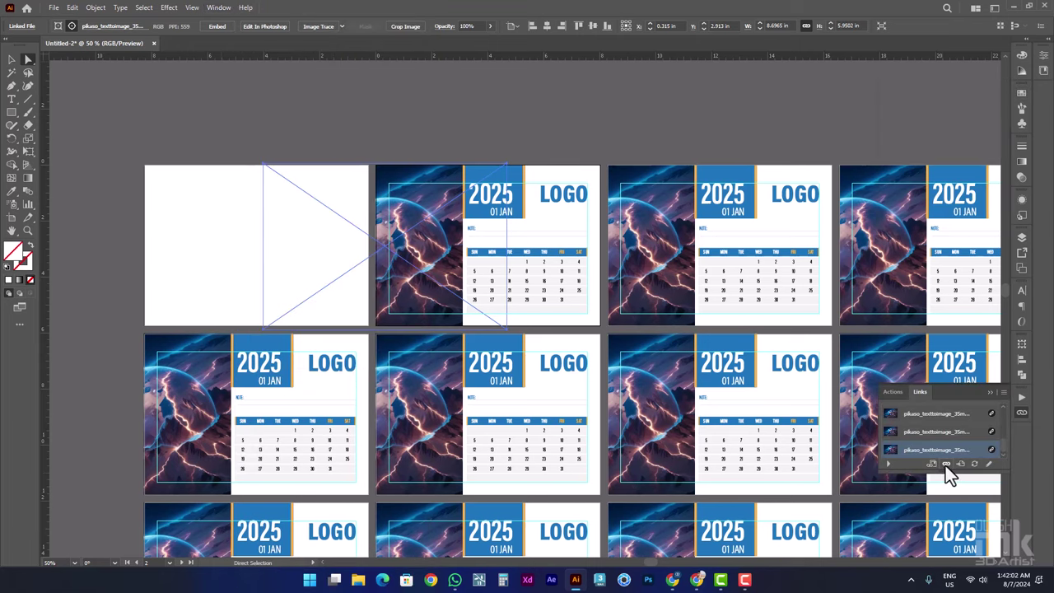
pyautogui.click(946, 464)
pyautogui.scroll(-5, 357, 315)
pyautogui.scroll(-5, 384, 294)
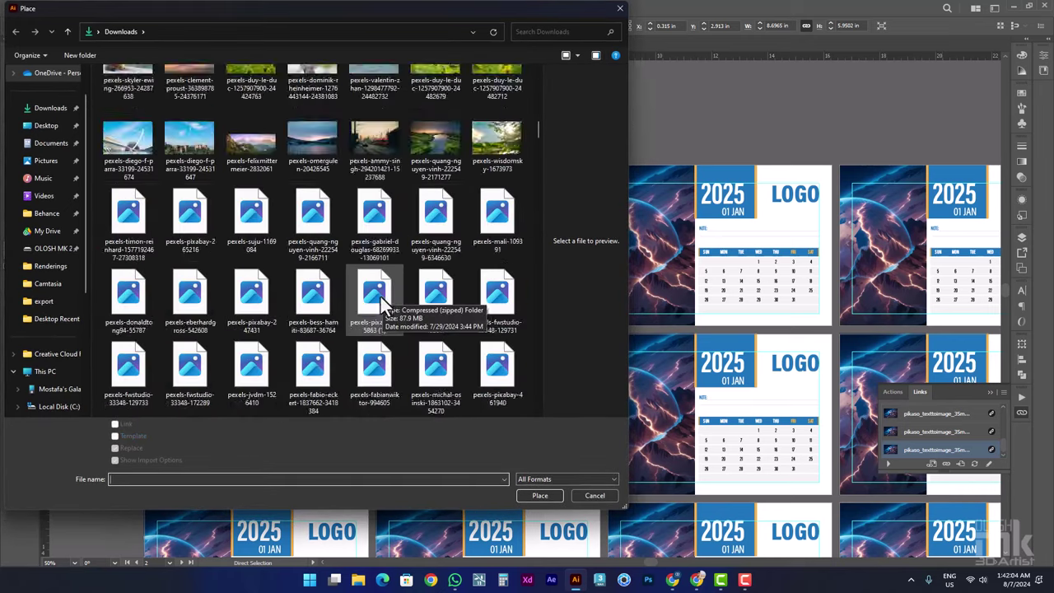
pyautogui.scroll(-5, 380, 297)
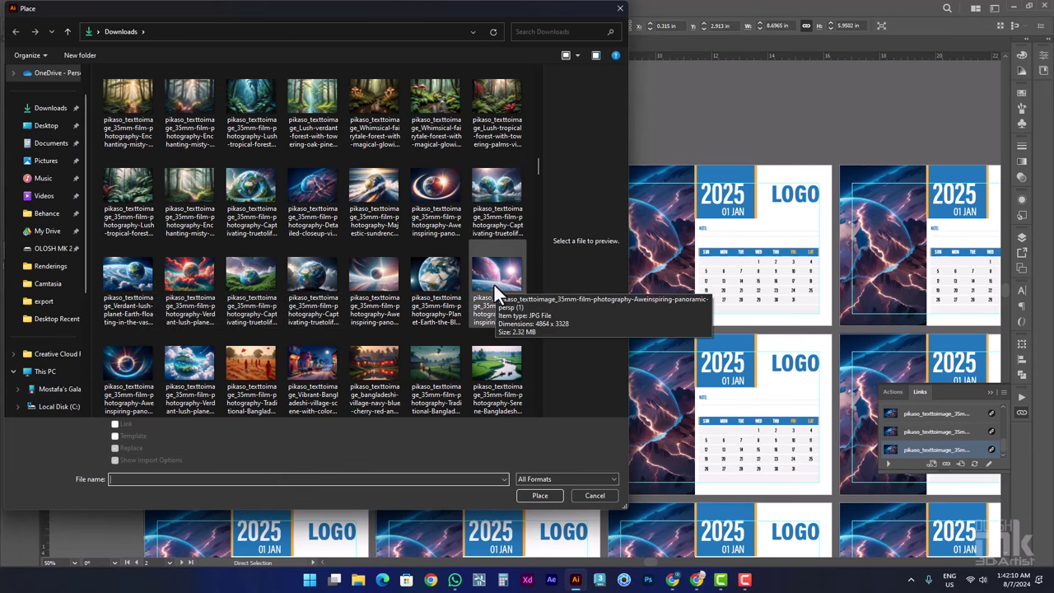
pyautogui.scroll(-2, 379, 282)
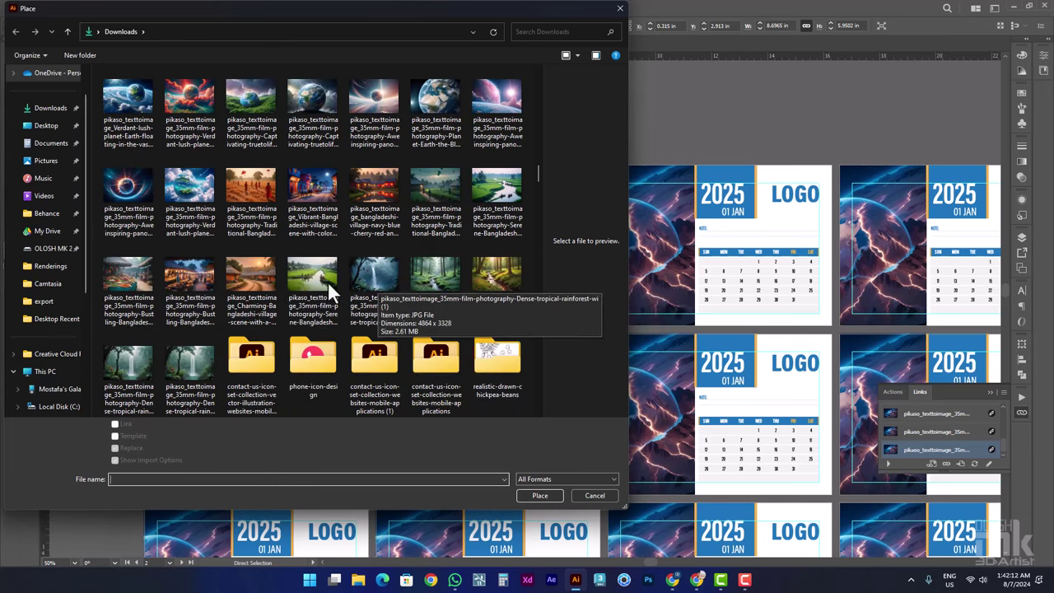
pyautogui.doubleClick(116, 191)
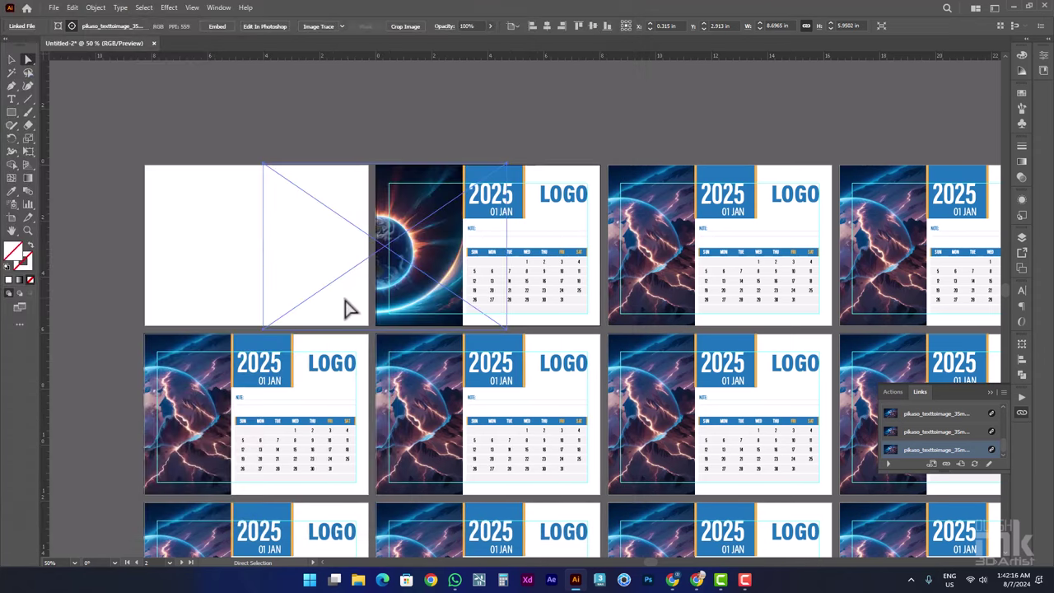
pyautogui.moveTo(438, 275); pyautogui.dragTo(474, 281)
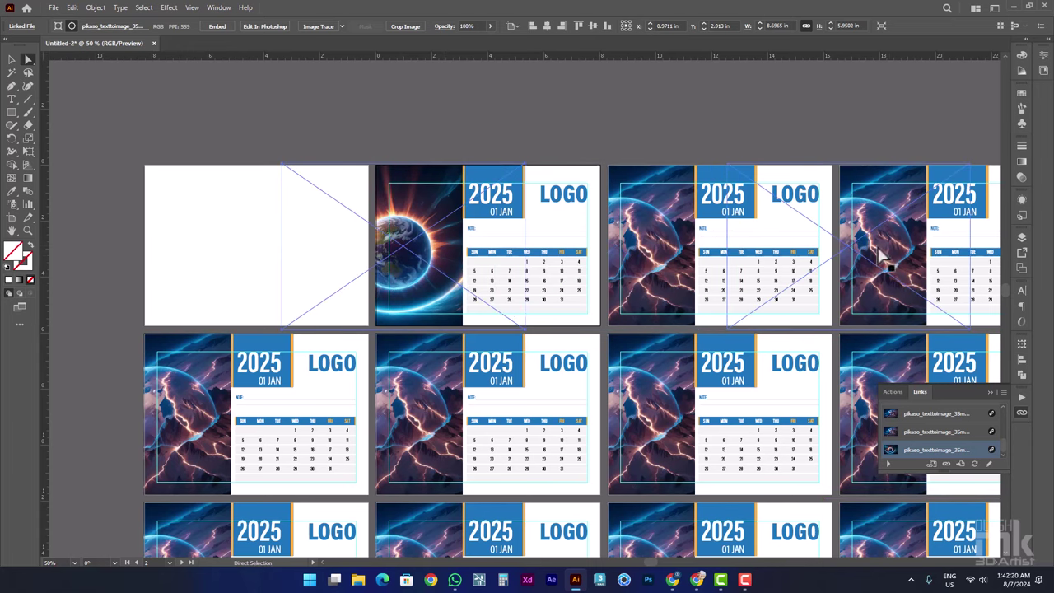
# - Replace the next calendar's photo with the castle image
pyautogui.click(725, 260)
pyautogui.hotkey('ctrl', 'shift', 'p')
pyautogui.doubleClick(298, 271)
pyautogui.hotkey('ctrl', 'shift', 'p')
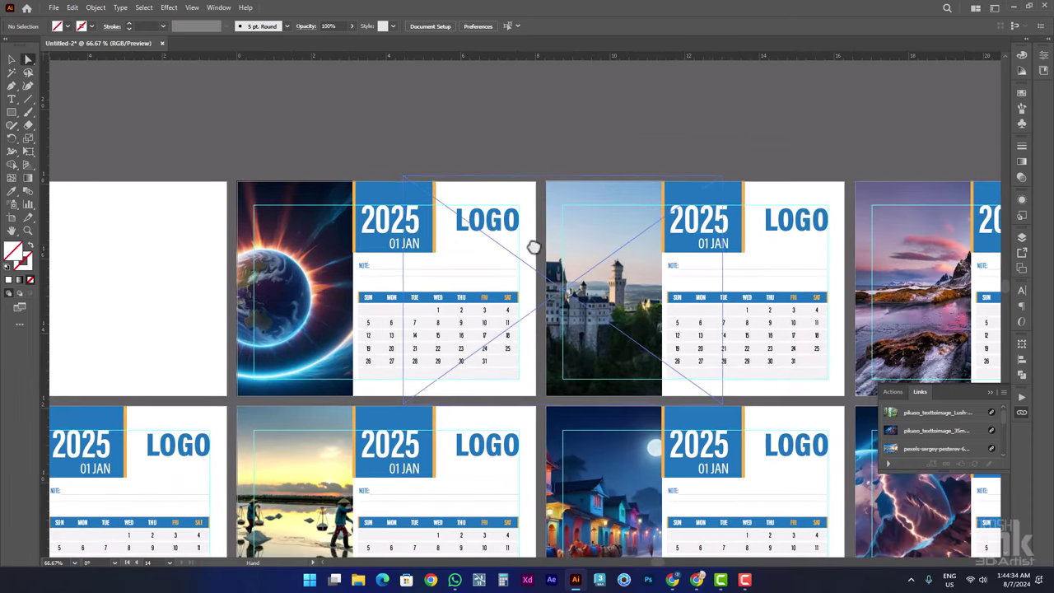
# - Start editing the first calendar's 01 JAN date label with the Type tool
pyautogui.scroll(1, 408, 259)
pyautogui.click(11, 101)
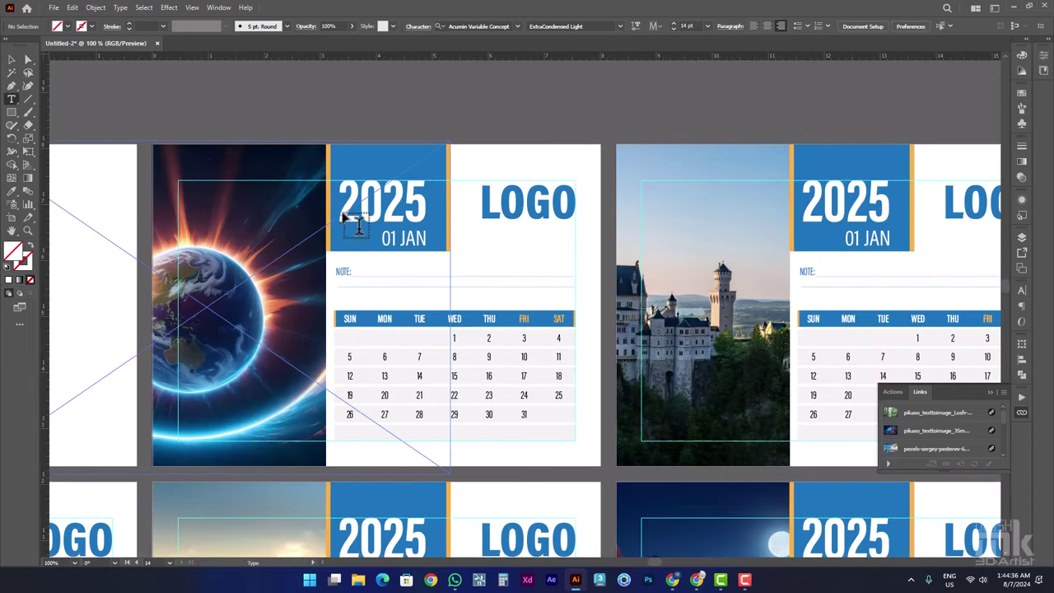
pyautogui.click(397, 240)
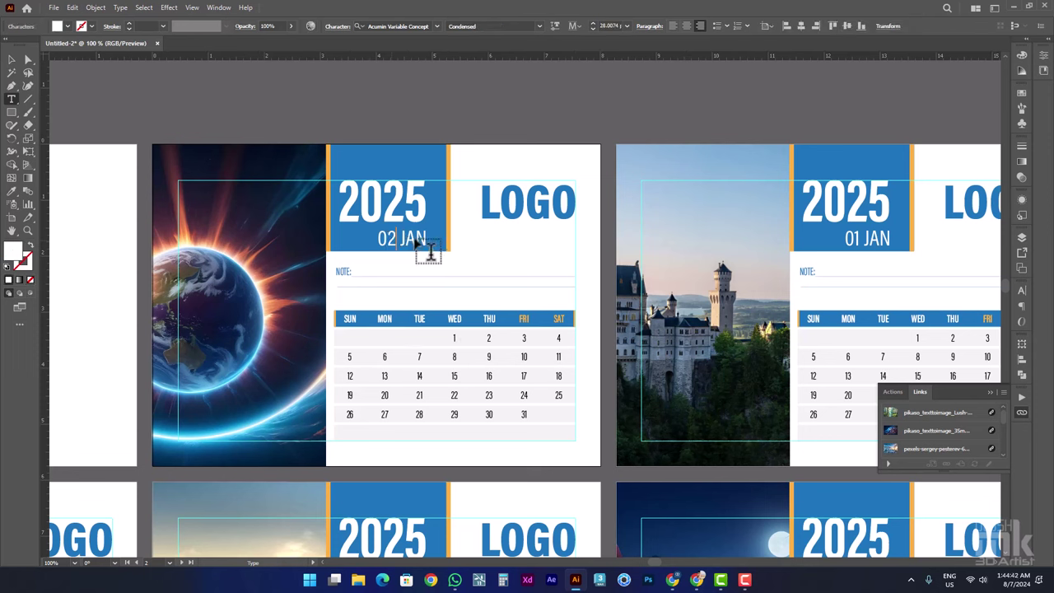
pyautogui.scroll(-4, 470, 265)
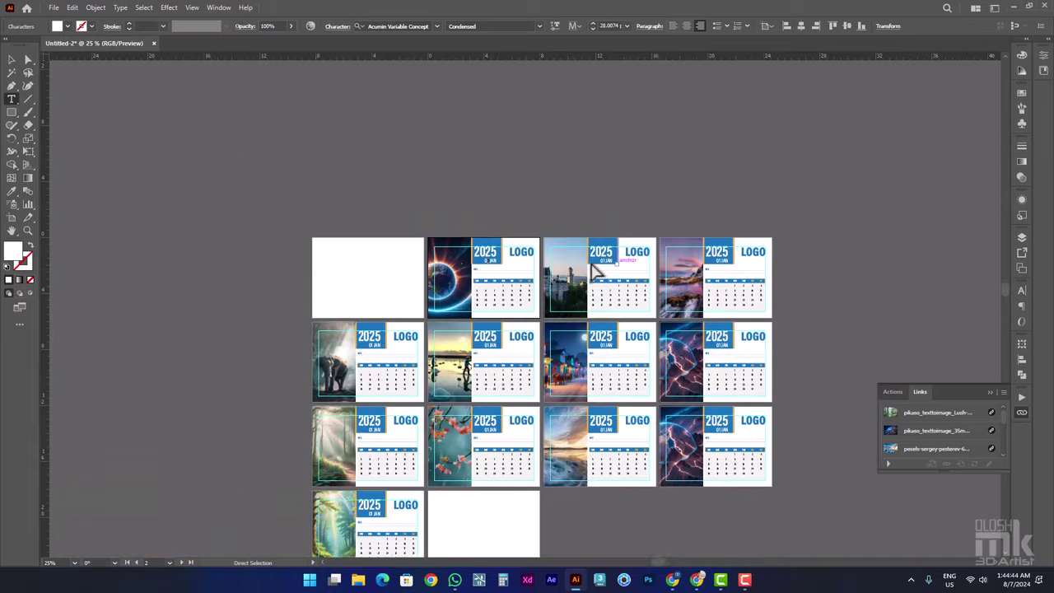
pyautogui.moveTo(601, 276); pyautogui.dragTo(508, 274)
pyautogui.scroll(1, 499, 266)
pyautogui.scroll(2, 506, 271)
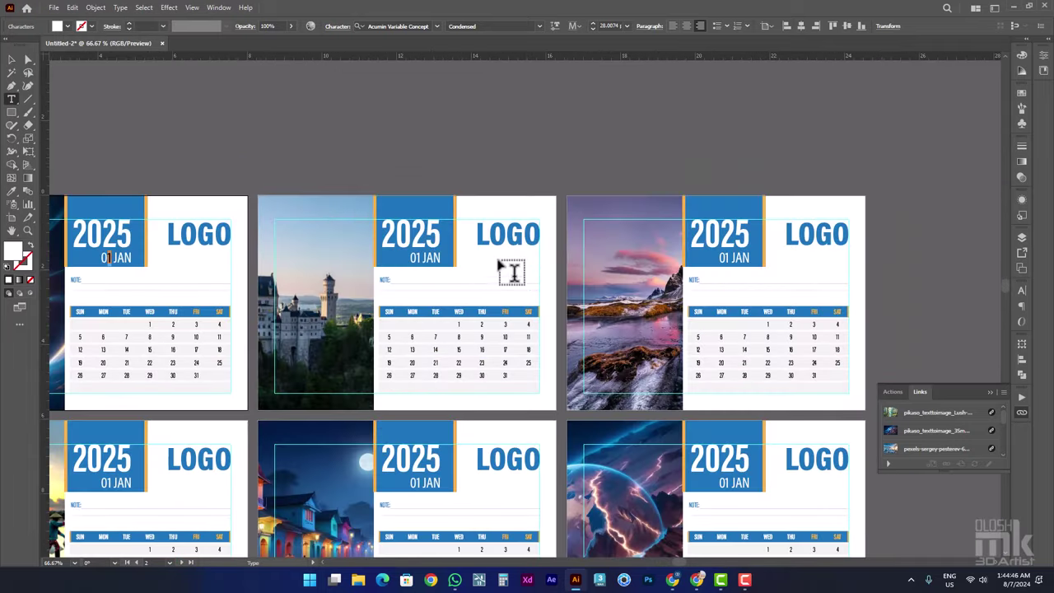
# - Change the second calendar's date label's number to 2 for 02 FEB
pyautogui.click(434, 274)
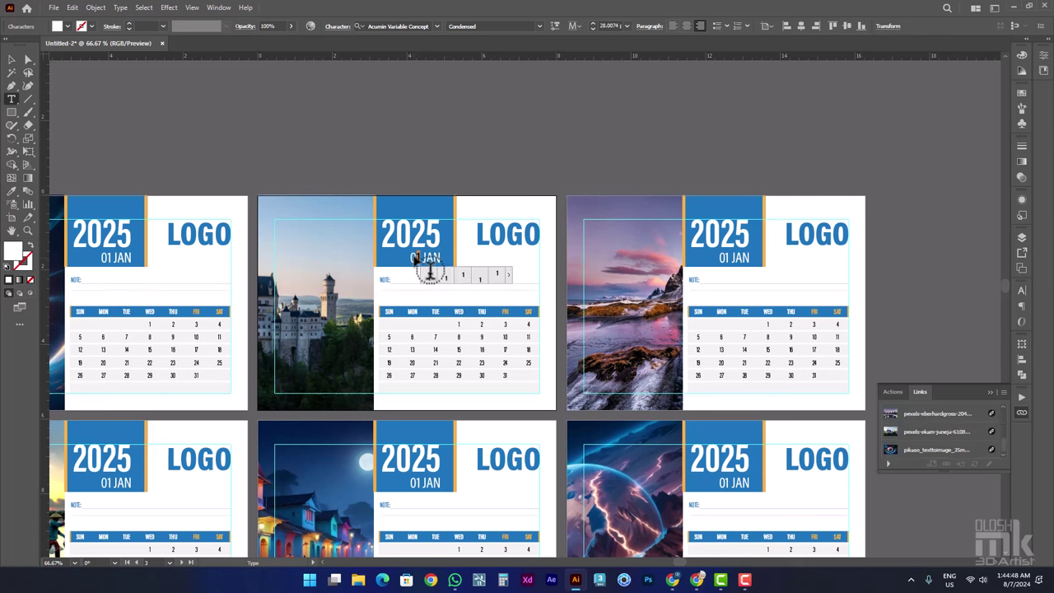
pyautogui.press('BackSpace')
pyautogui.write('2 FEB')
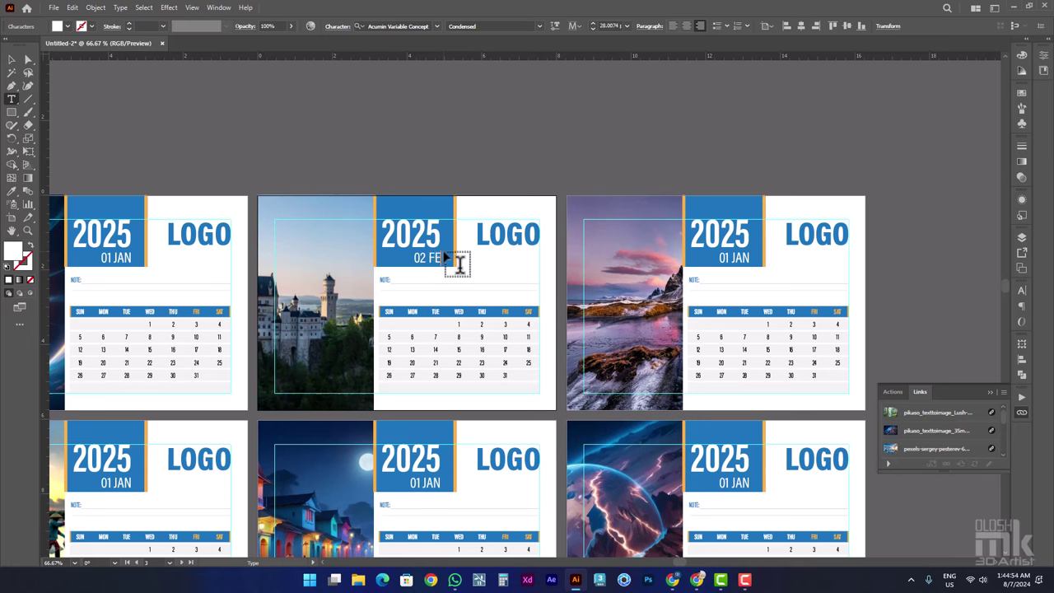
# - Replace the third calendar's date label with 03 MAR, then relabel the later months
pyautogui.click(741, 262)
pyautogui.hotkey('ctrl', 'a')
pyautogui.write('03 MAR')
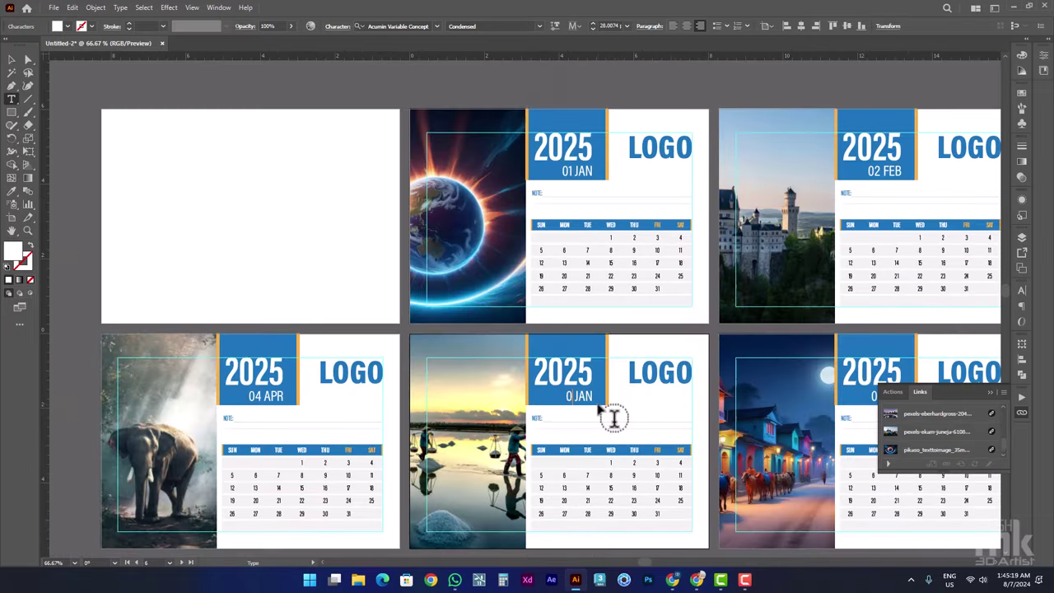
pyautogui.write('5 MAY')
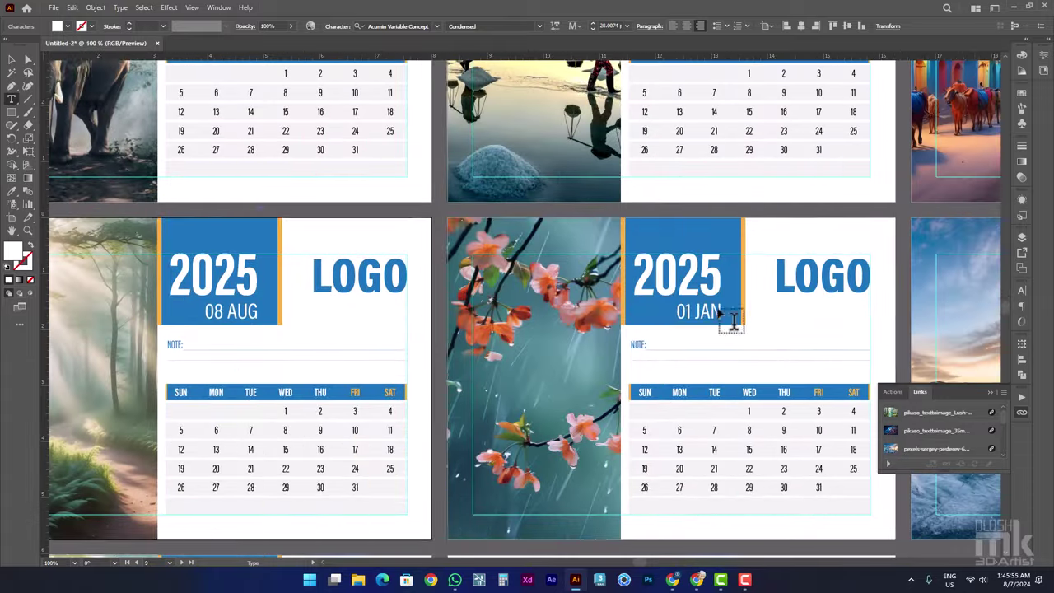
pyautogui.write('9 SEP')
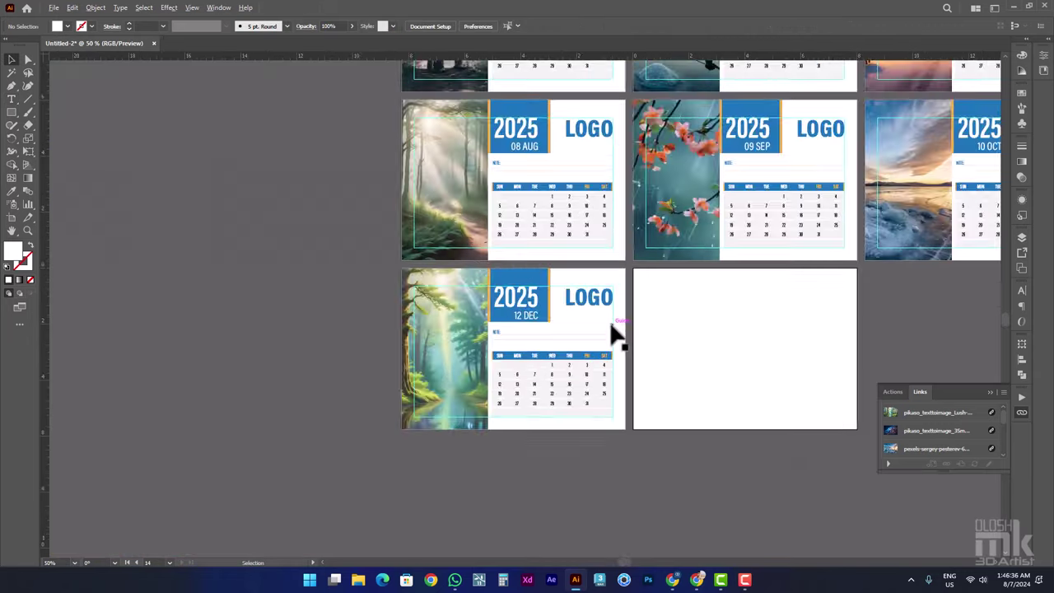
pyautogui.scroll(-1, 616, 333)
pyautogui.moveTo(701, 148)
pyautogui.mouseDown()
pyautogui.moveTo(560, 296)
pyautogui.moveTo(396, 336)
pyautogui.mouseUp()
pyautogui.scroll(1, 316, 282)
pyautogui.scroll(1, 314, 285)
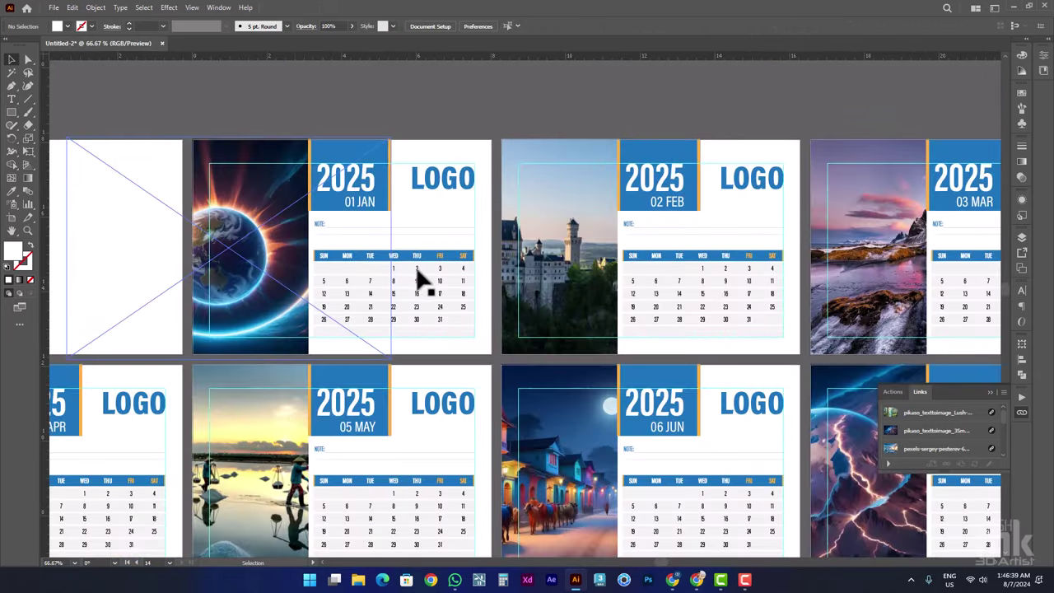
# - Shift February's dates one cell so the 1st falls on Saturday, and delete 29–31
pyautogui.scroll(1, 394, 276)
pyautogui.scroll(1, 394, 272)
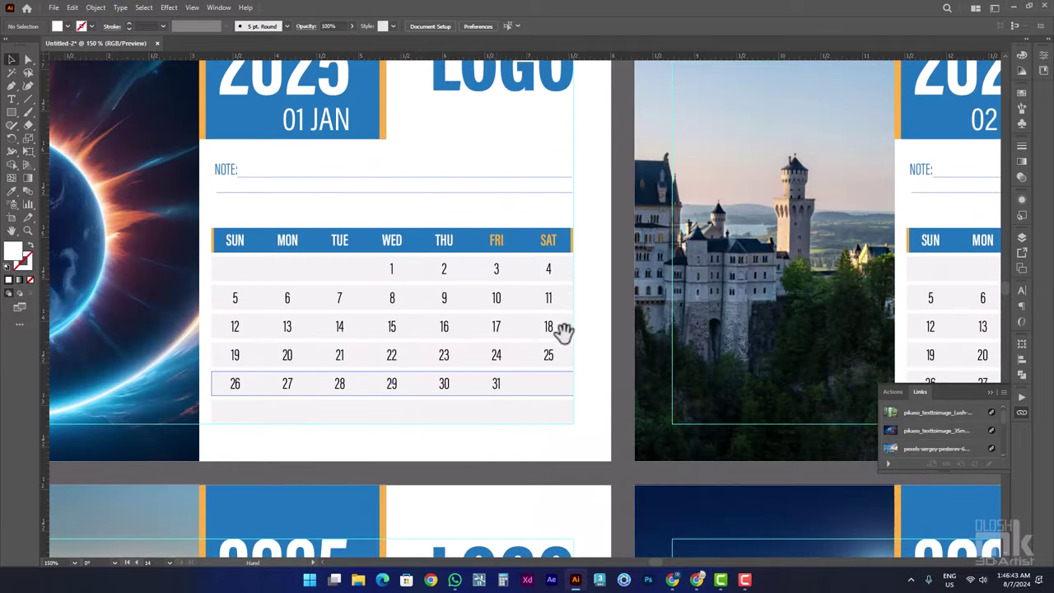
pyautogui.moveTo(645, 310); pyautogui.dragTo(282, 332)
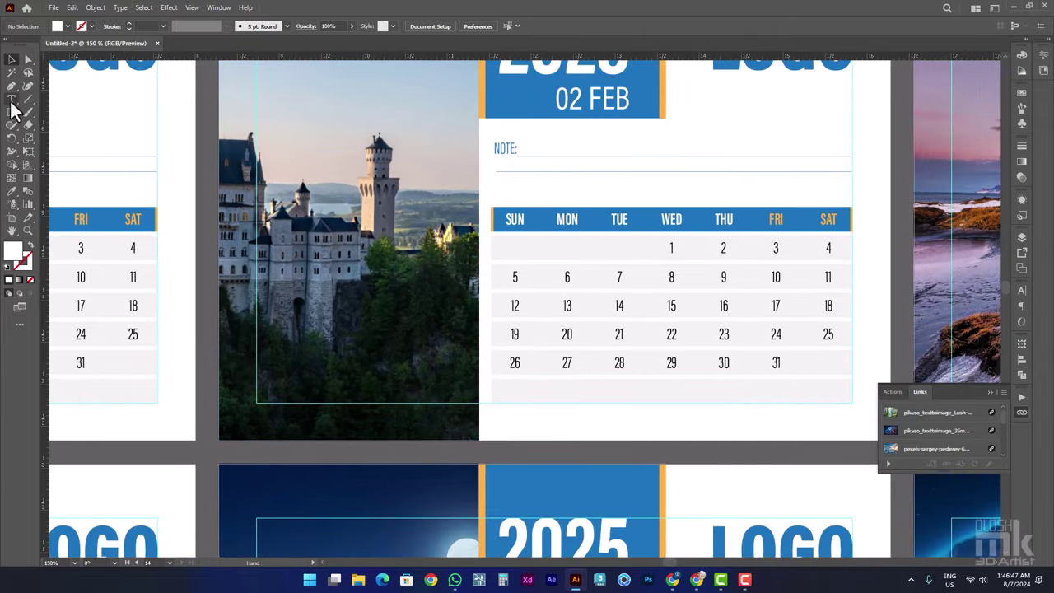
pyautogui.click(11, 101)
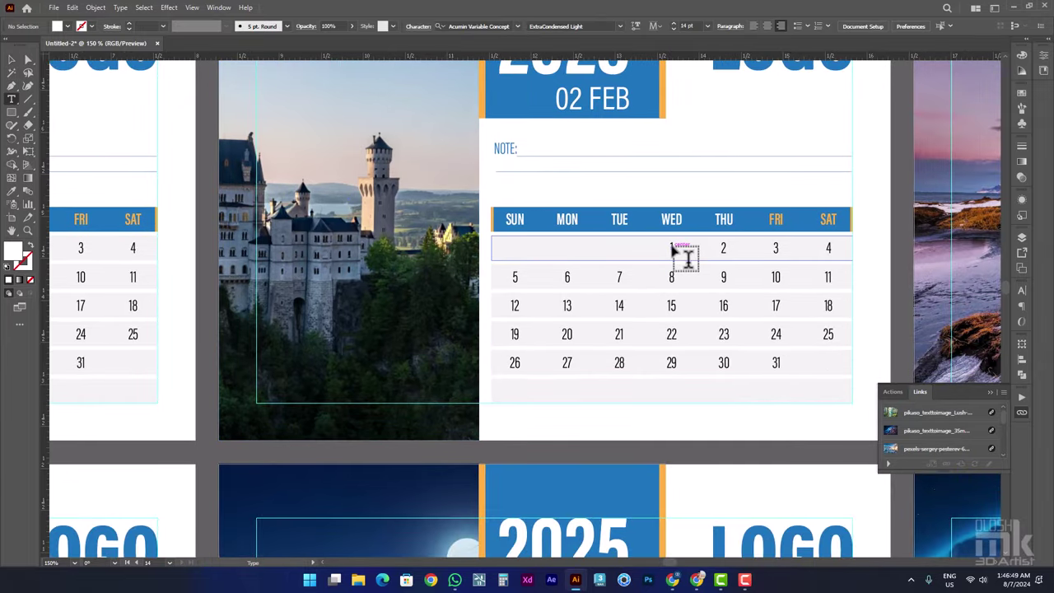
pyautogui.scroll(1, 671, 249)
pyautogui.scroll(1, 671, 248)
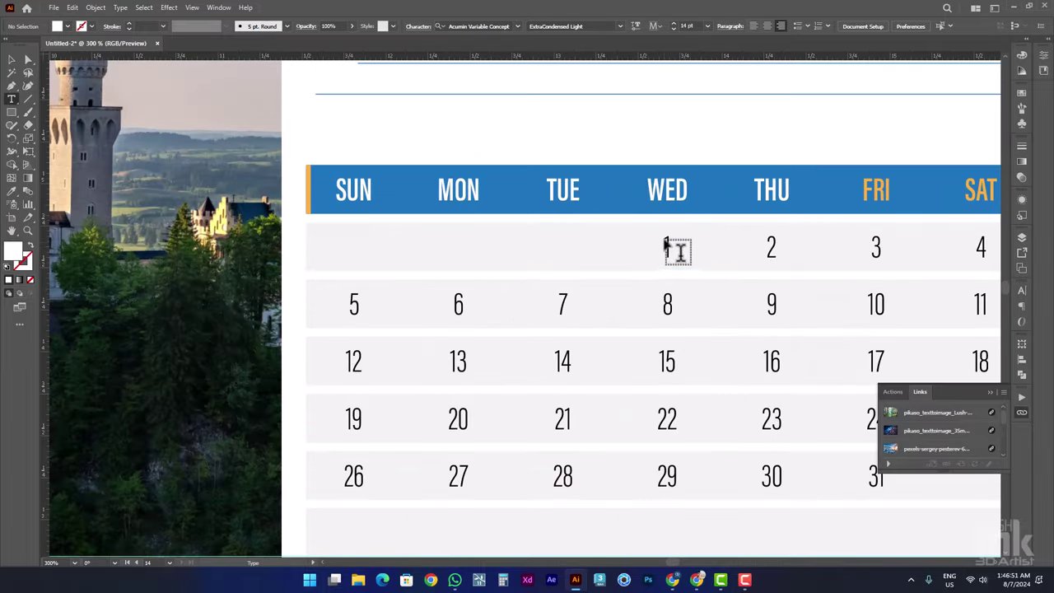
pyautogui.scroll(1, 669, 249)
pyautogui.scroll(2, 672, 289)
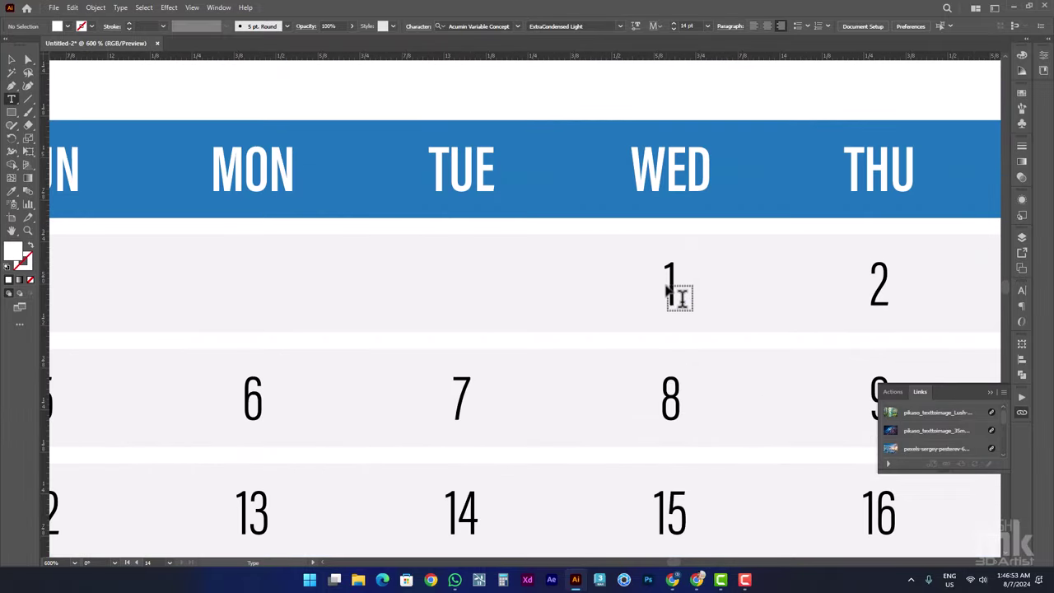
pyautogui.click(12, 72)
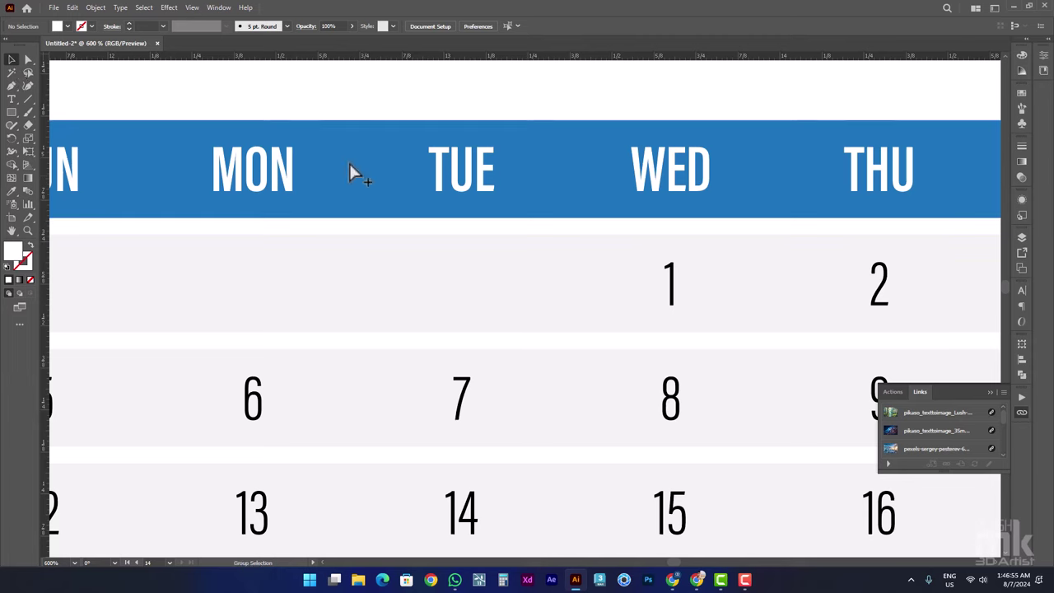
pyautogui.click(671, 278)
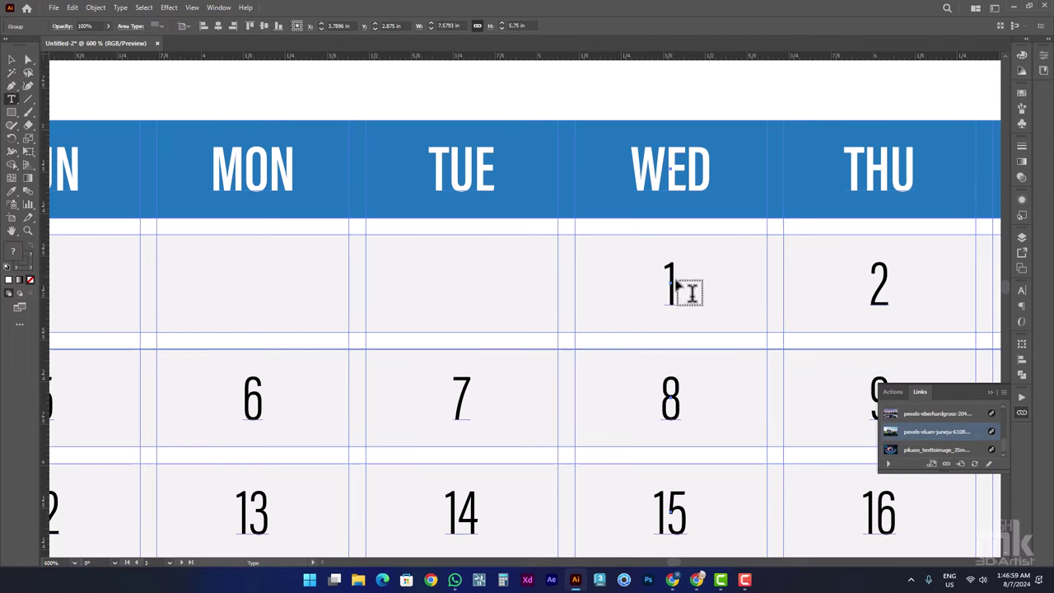
pyautogui.click(672, 290)
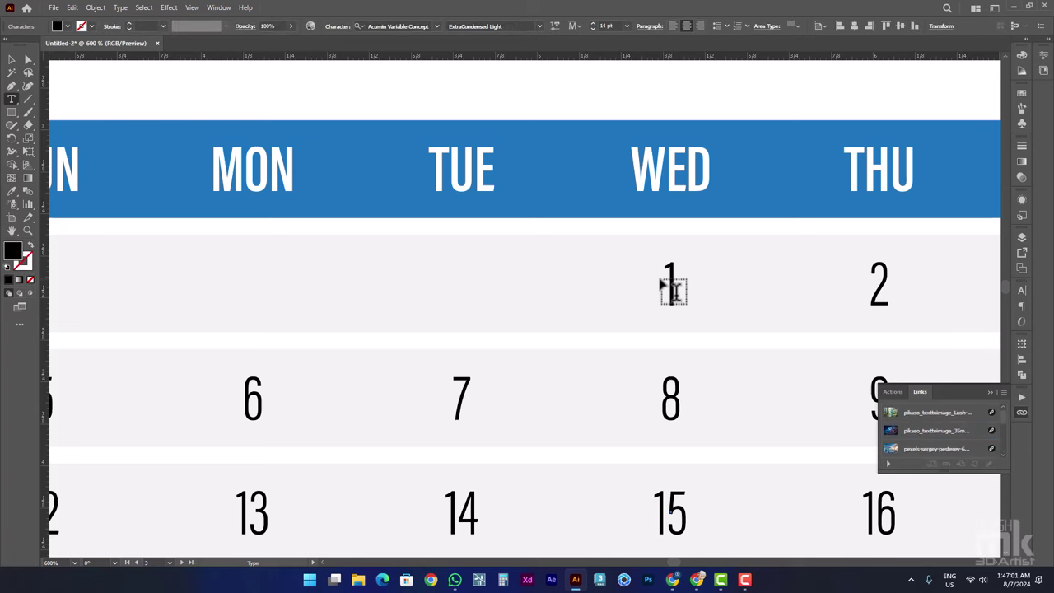
pyautogui.scroll(-3, 352, 233)
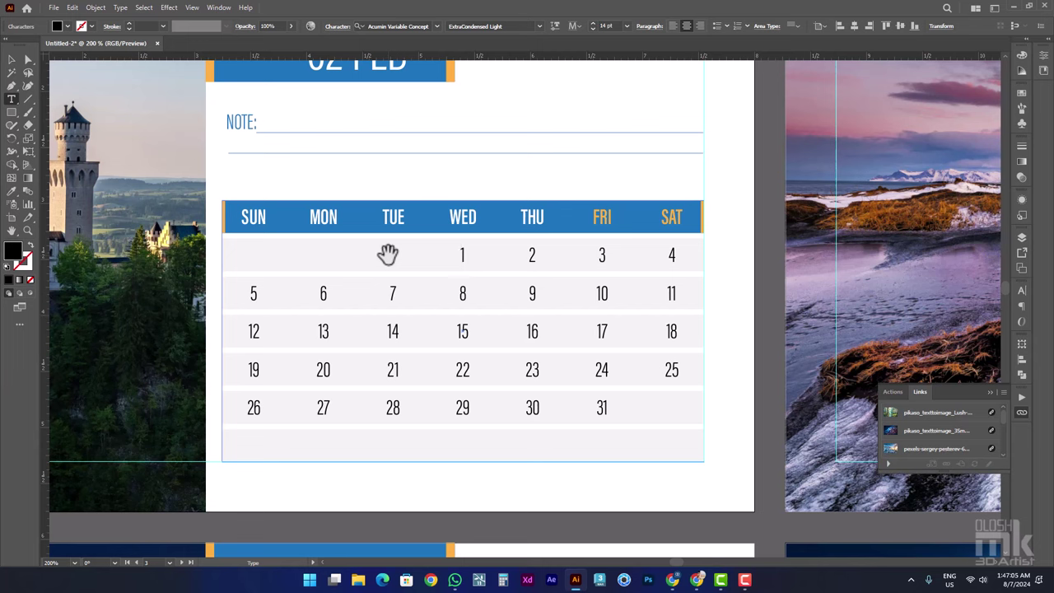
pyautogui.press('Tab')
pyautogui.press('Tab')
pyautogui.press('Tab')
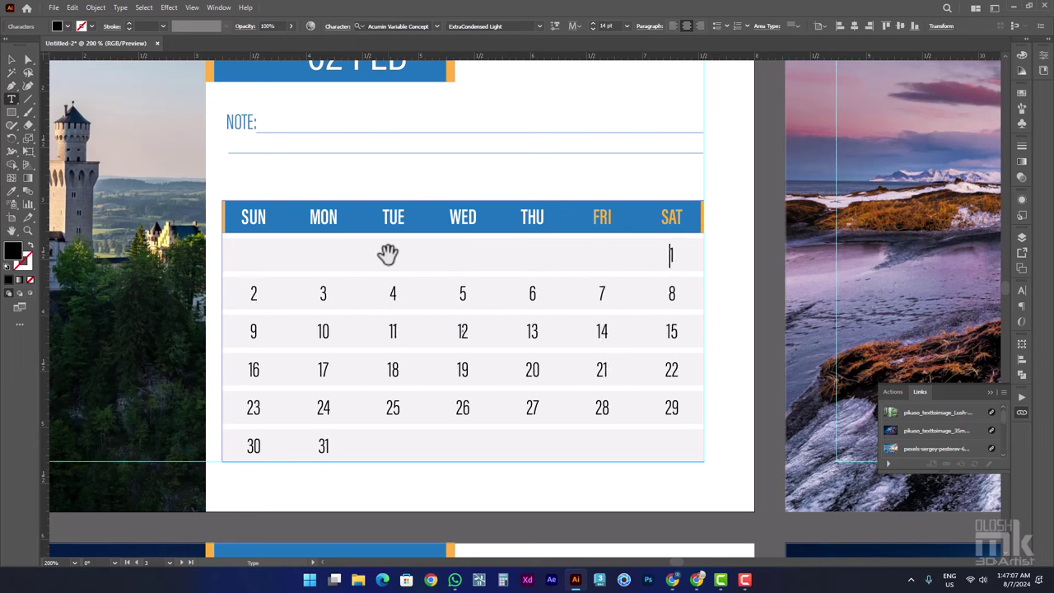
pyautogui.moveTo(333, 443); pyautogui.dragTo(762, 397)
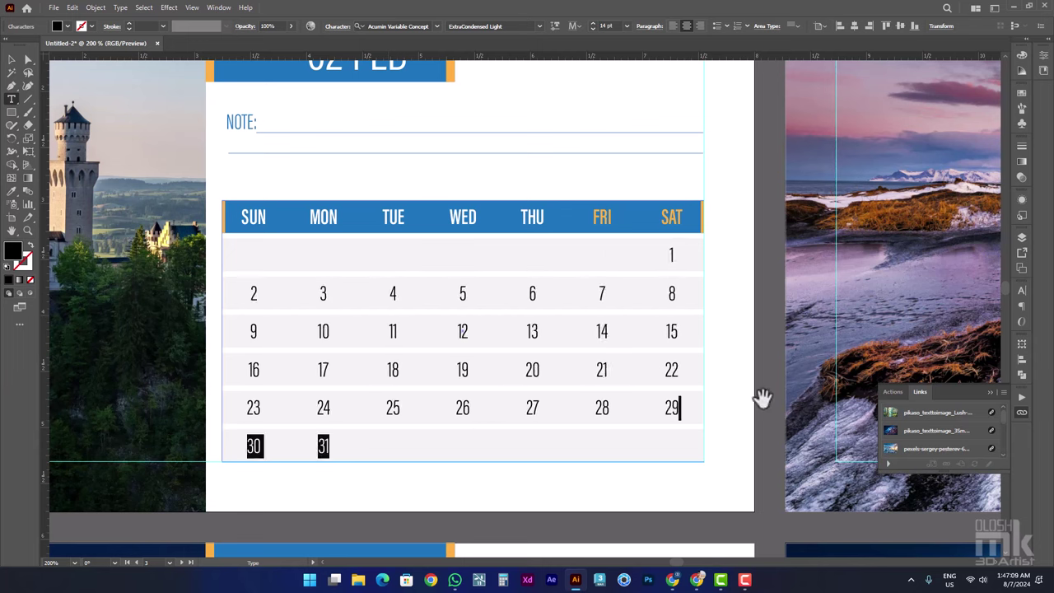
pyautogui.press('BackSpace')
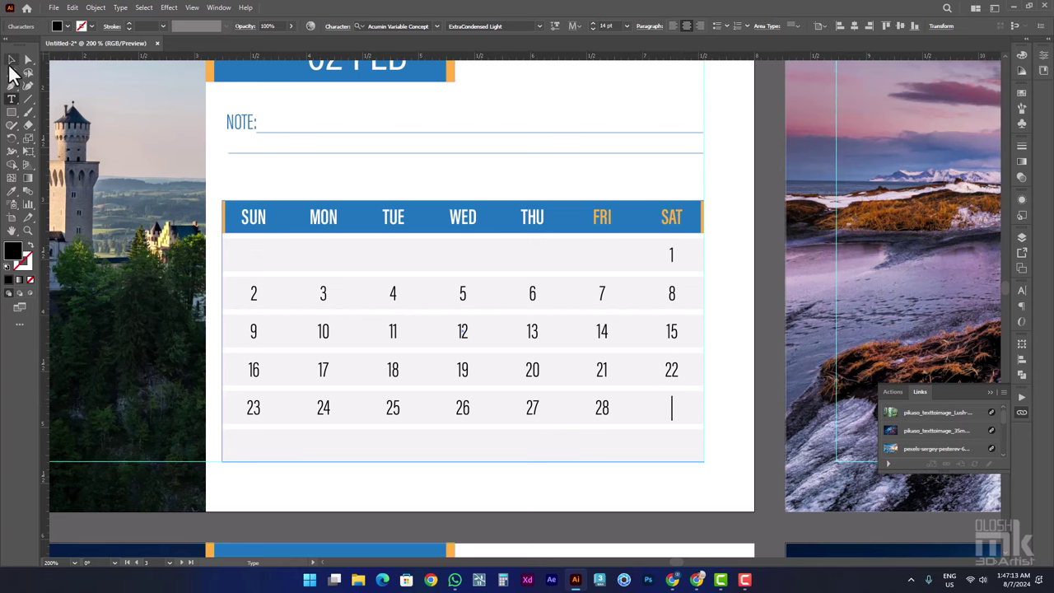
pyautogui.click(11, 61)
# - Add two tabs before March's 1 so March starts on Saturday and ends at 31
pyautogui.scroll(-2, 247, 235)
pyautogui.moveTo(765, 302); pyautogui.dragTo(173, 217)
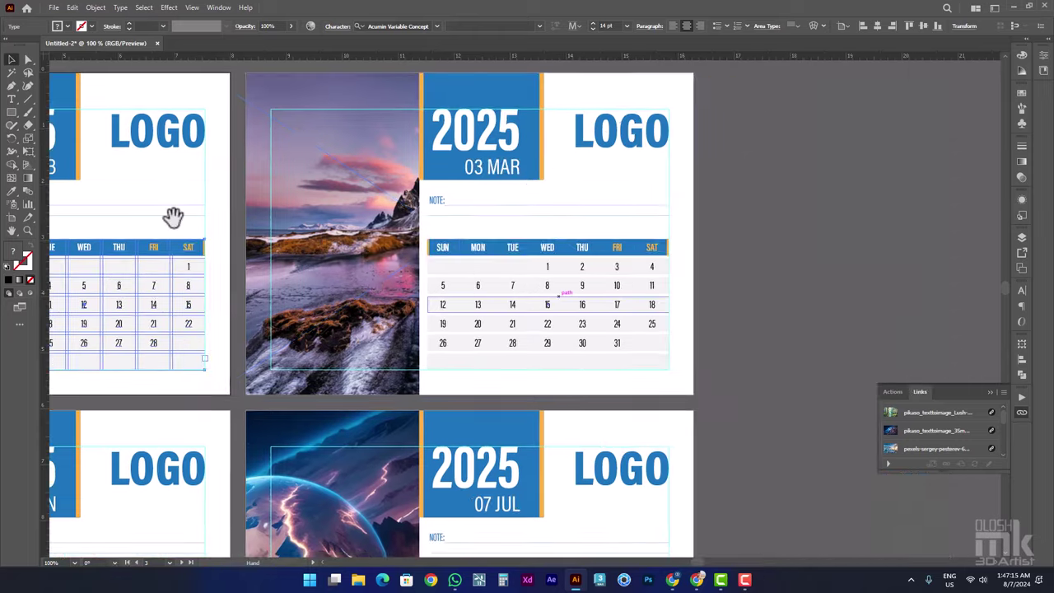
pyautogui.click(11, 99)
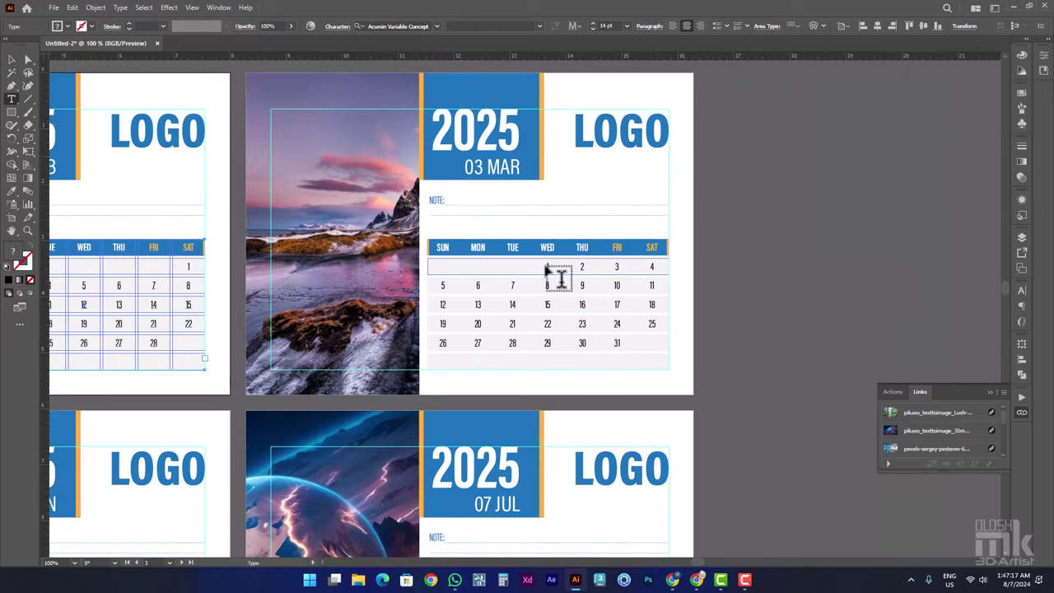
pyautogui.scroll(2, 550, 270)
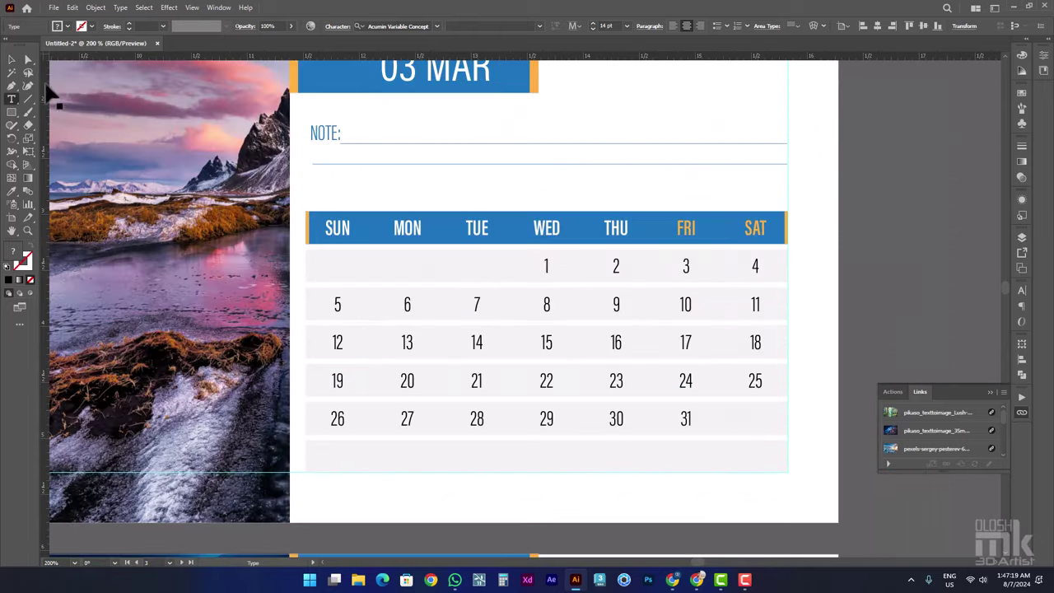
pyautogui.click(11, 62)
pyautogui.click(560, 271)
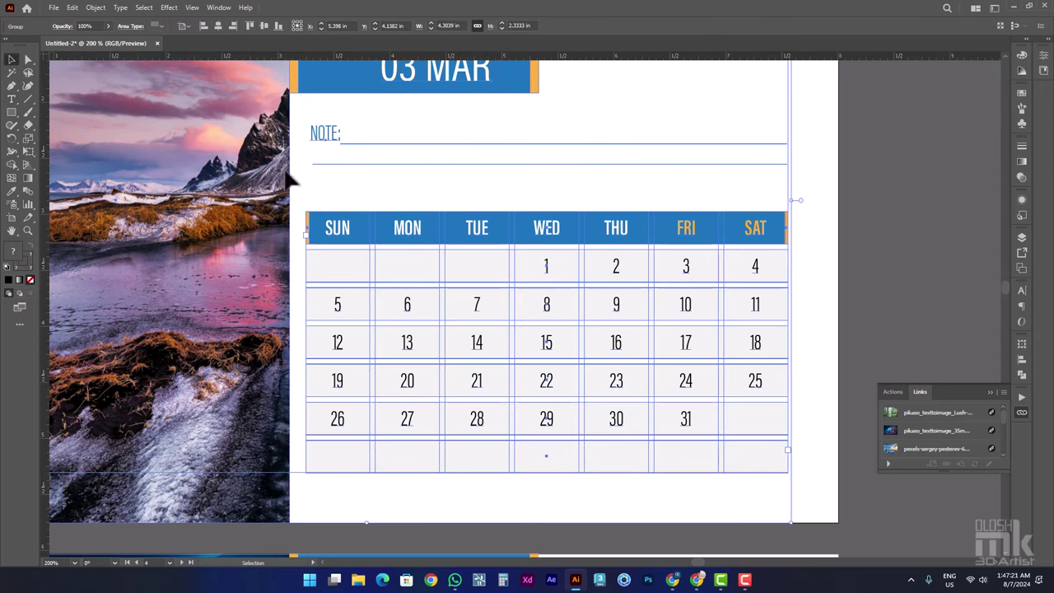
pyautogui.click(12, 99)
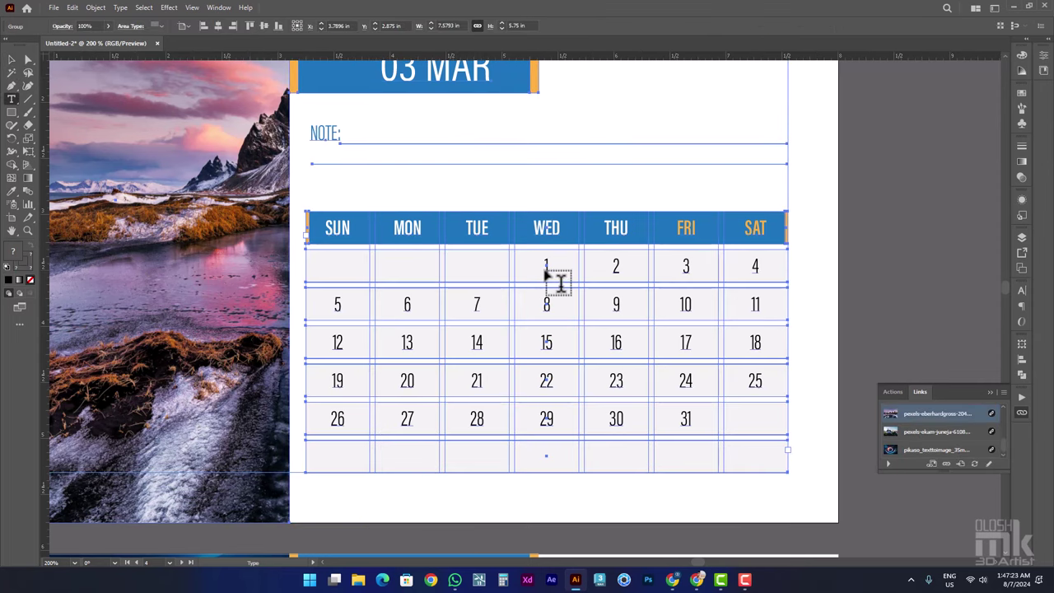
pyautogui.click(544, 275)
pyautogui.press('Tab')
pyautogui.press('Tab')
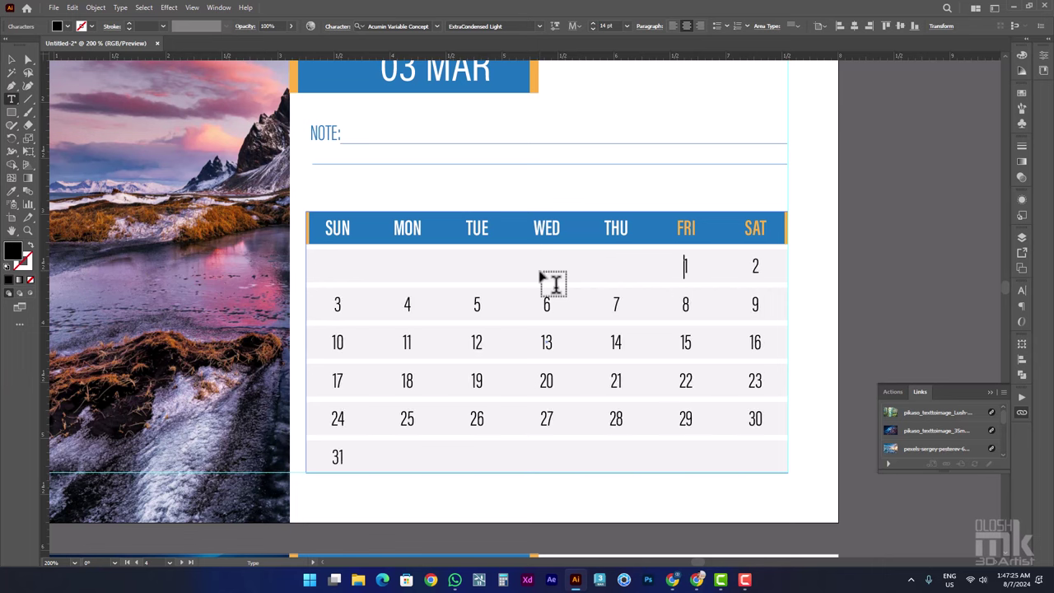
pyautogui.press('Tab')
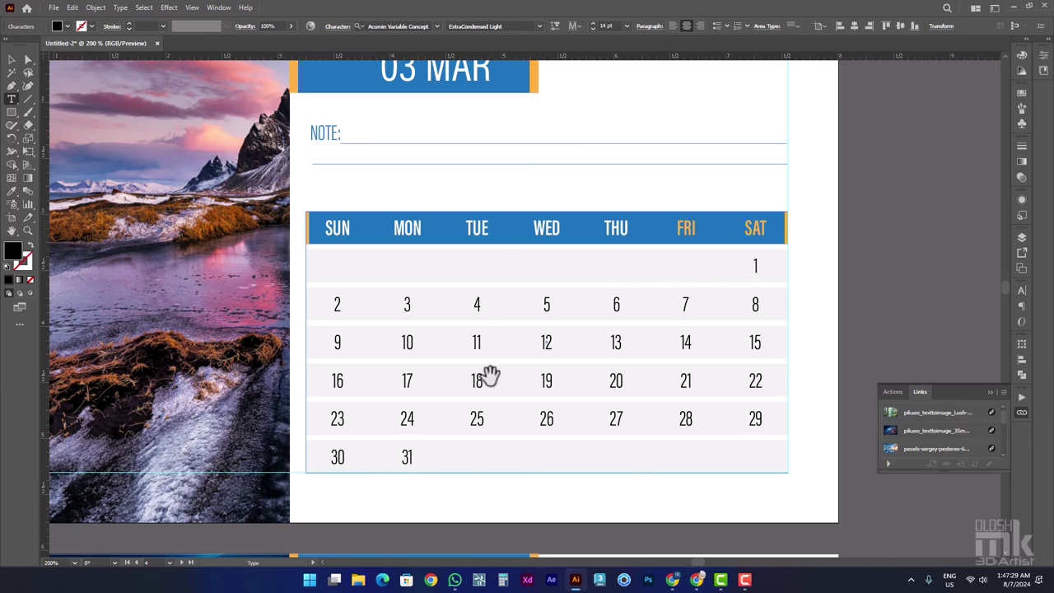
pyautogui.scroll(-2, 490, 368)
pyautogui.scroll(-3, 490, 368)
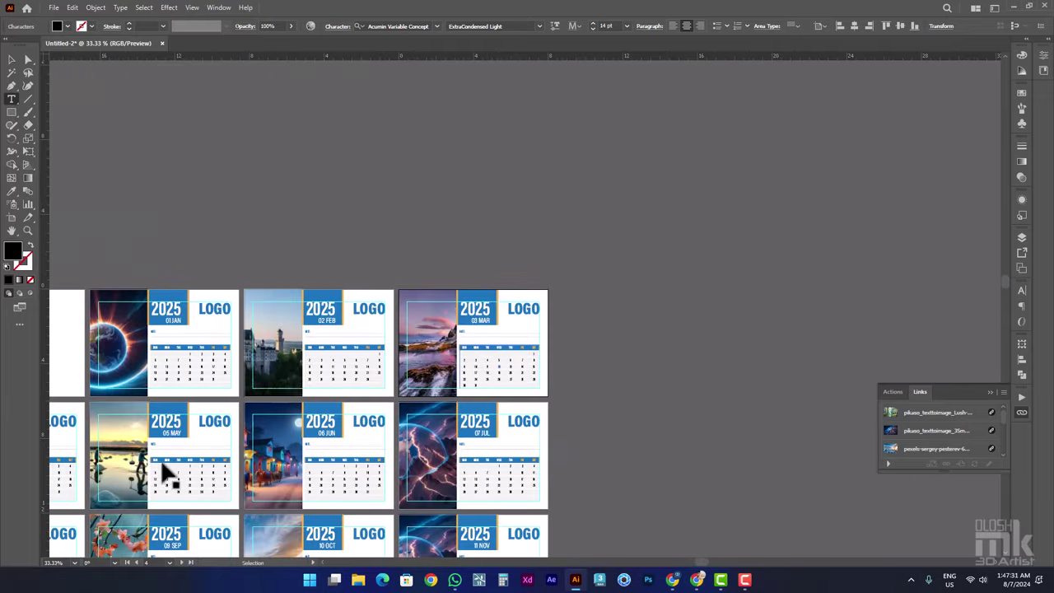
# - Move April's 1 back to Tuesday and delete April's surplus 31
pyautogui.hscroll(-1, 165, 470)
pyautogui.hscroll(-1, 153, 482)
pyautogui.scroll(3, 165, 486)
pyautogui.scroll(1, 160, 480)
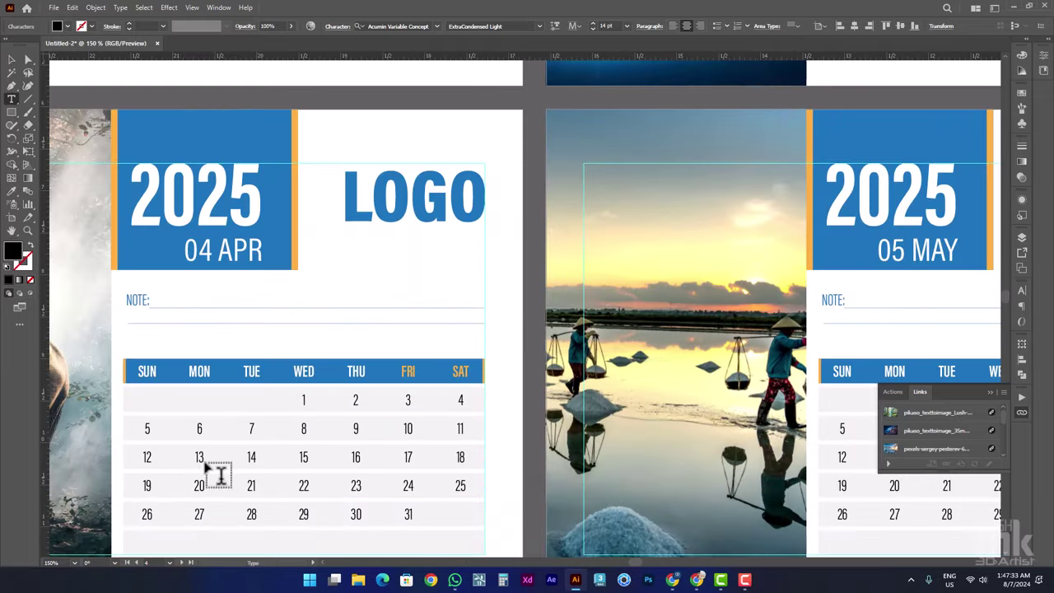
pyautogui.click(307, 402)
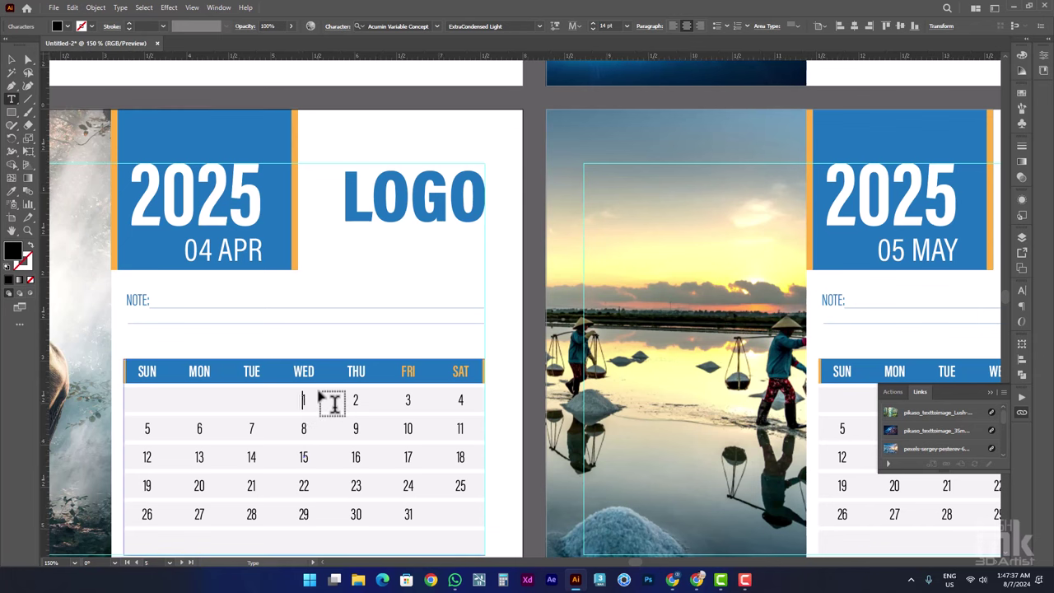
pyautogui.press('BackSpace')
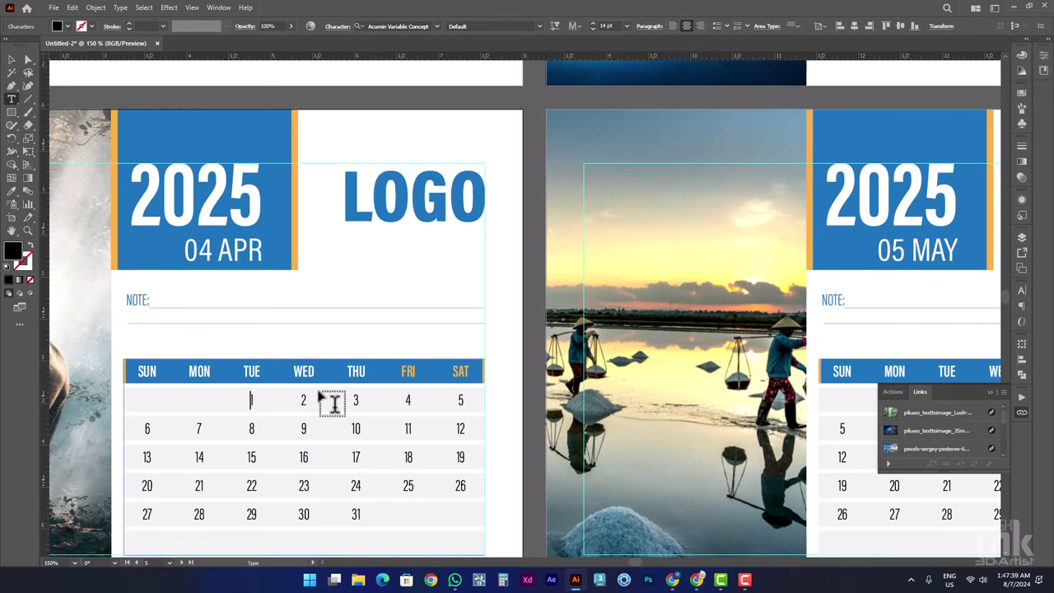
pyautogui.scroll(-1, 338, 461)
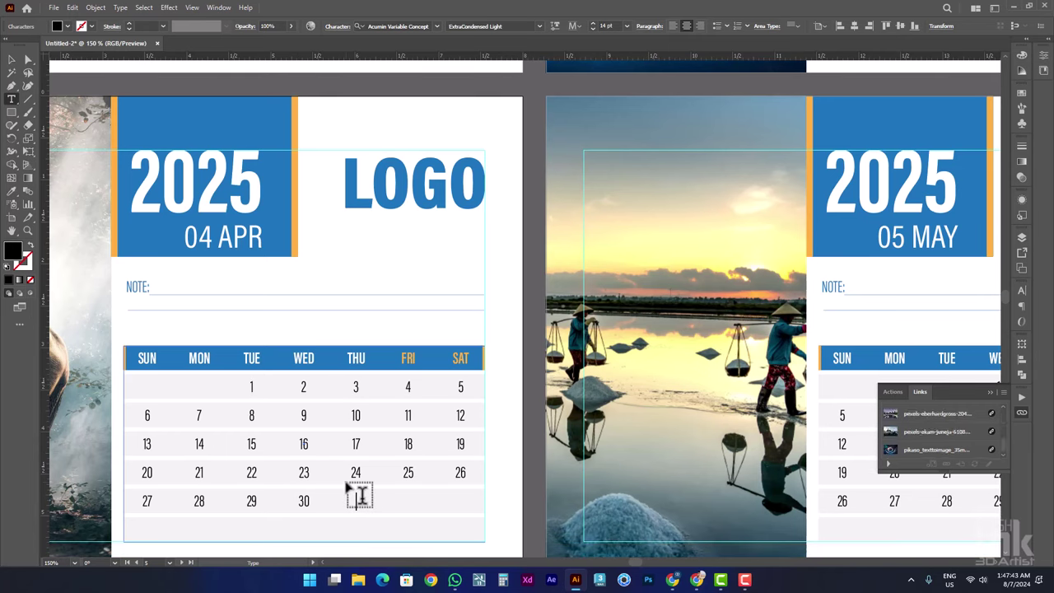
pyautogui.press('BackSpace')
pyautogui.press('BackSpace')
pyautogui.press('BackSpace')
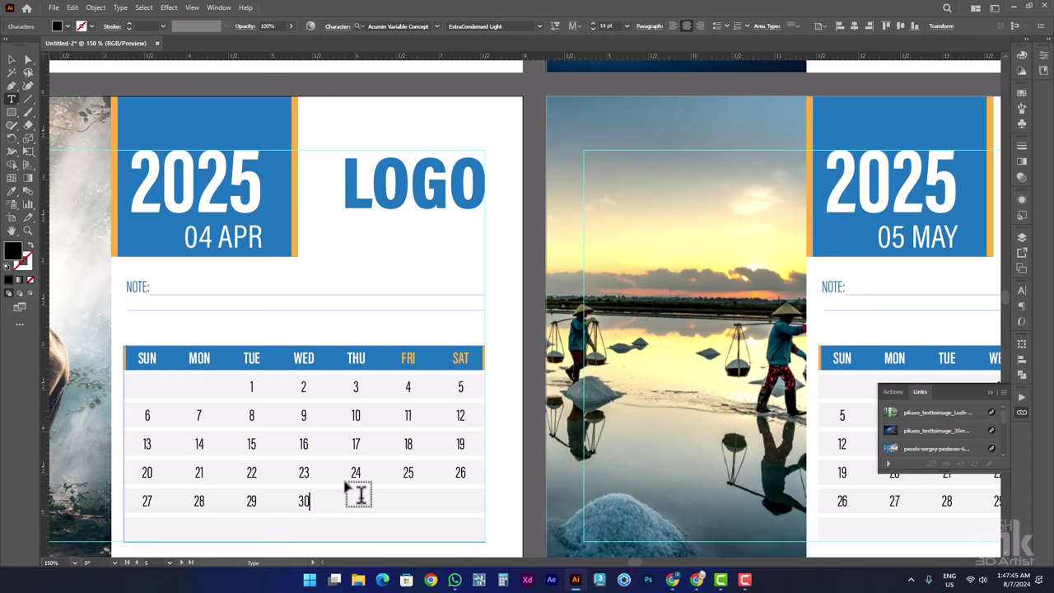
pyautogui.press('Escape')
# - Adjust the tabs before May's 1 so May starts on Thursday
pyautogui.scroll(-1, 419, 408)
pyautogui.hscroll(5, 420, 408)
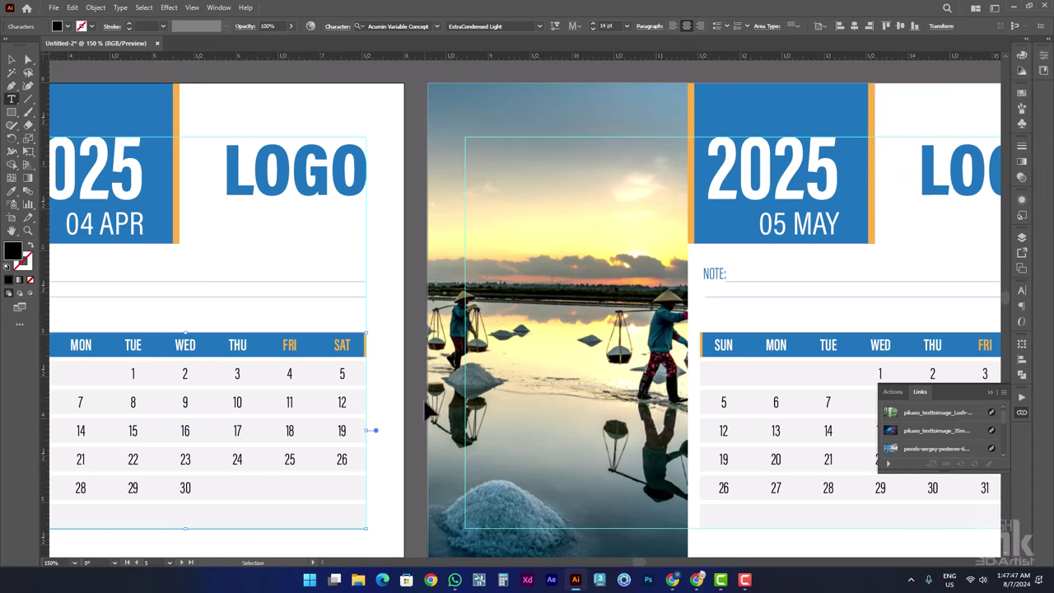
pyautogui.hscroll(3, 393, 405)
pyautogui.hscroll(1, 623, 376)
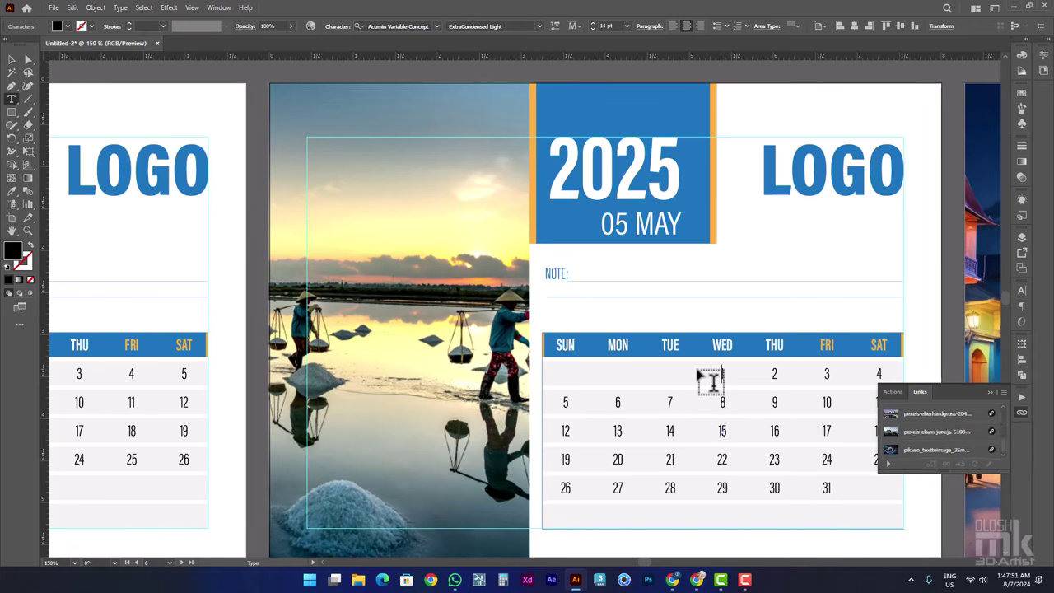
pyautogui.click(713, 377)
pyautogui.press('BackSpace')
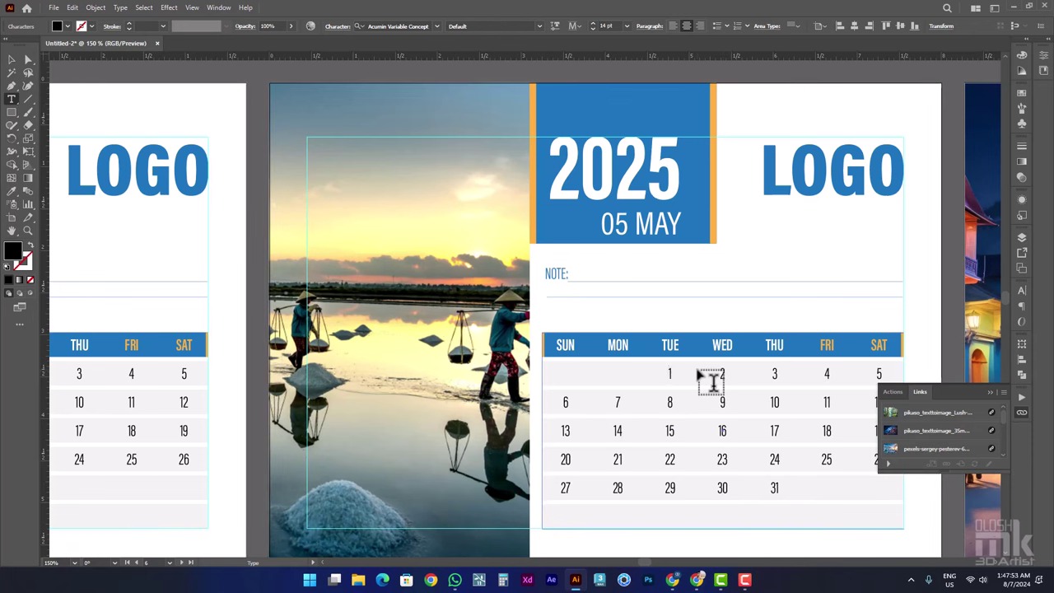
pyautogui.press('Tab')
pyautogui.press('Tab')
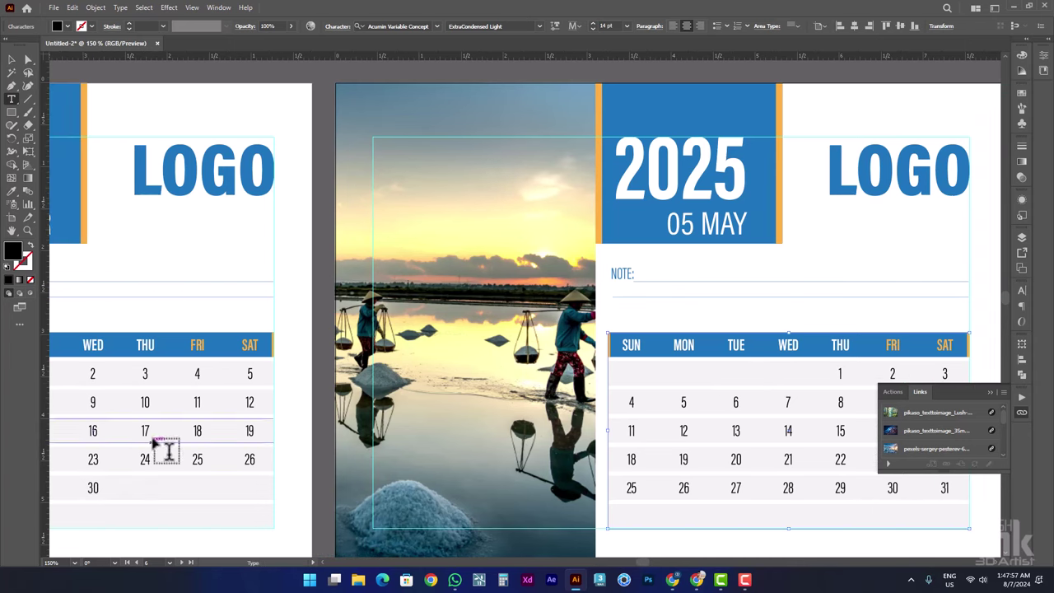
# - Remove two tabs before June's 1 so June starts on Sunday, ending at 30
pyautogui.hscroll(2, 587, 420)
pyautogui.hscroll(2, 604, 419)
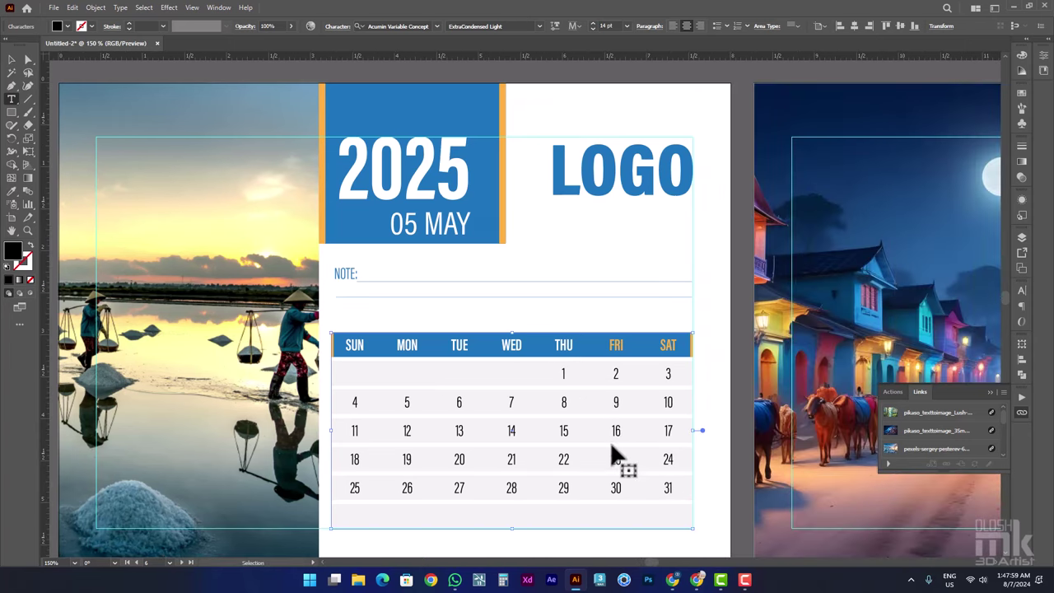
pyautogui.hscroll(1, 615, 426)
pyautogui.hscroll(1, 565, 472)
pyautogui.hscroll(2, 313, 420)
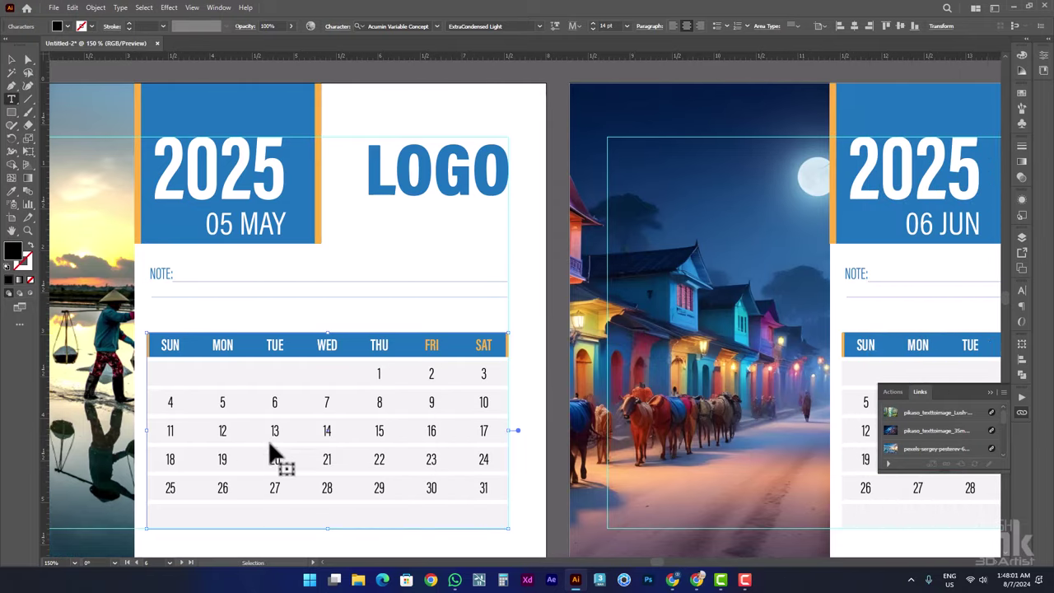
pyautogui.hscroll(2, 214, 436)
pyautogui.hscroll(1, 494, 420)
pyautogui.hscroll(1, 708, 410)
pyautogui.click(780, 373)
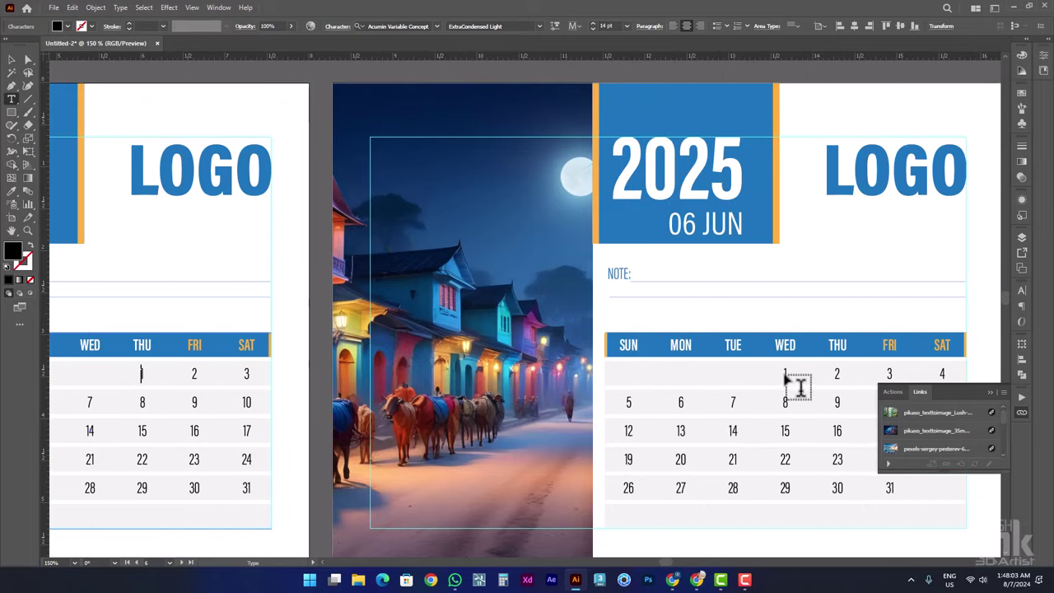
pyautogui.press('BackSpace')
pyautogui.press('BackSpace')
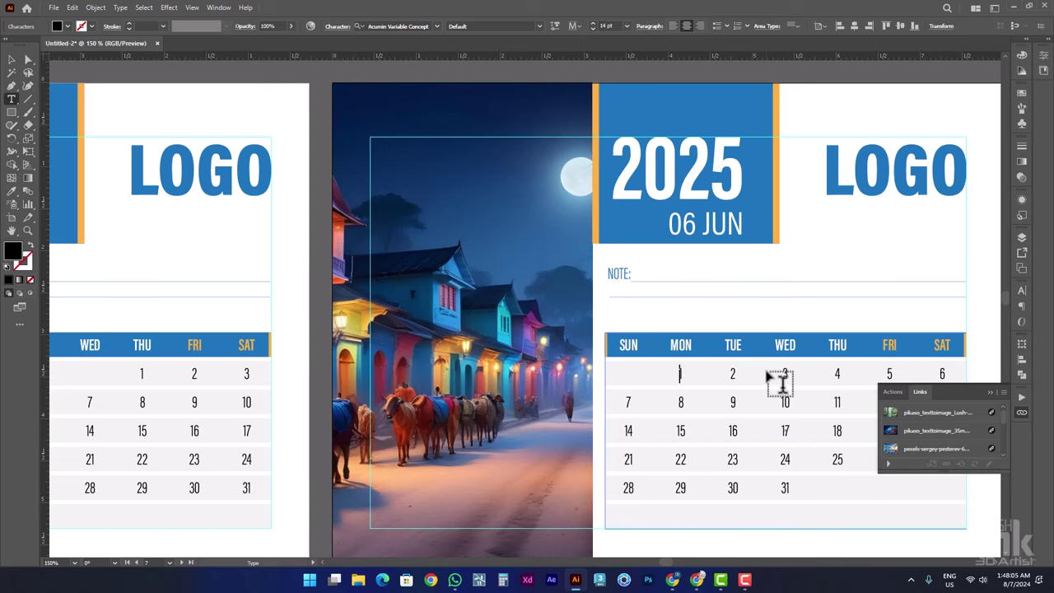
pyautogui.press('BackSpace')
pyautogui.hscroll(1, 659, 424)
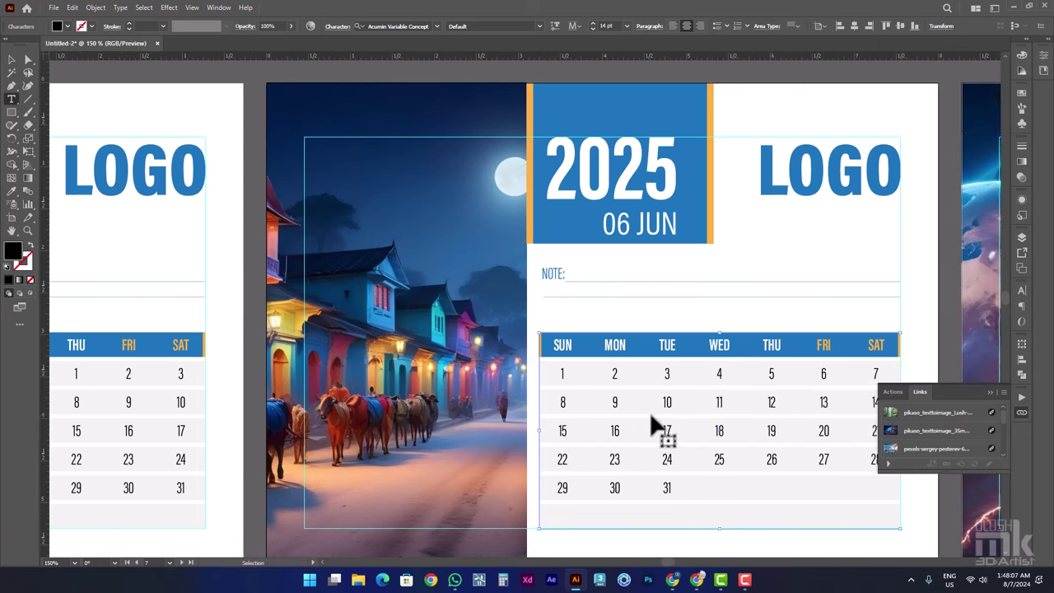
pyautogui.hscroll(1, 658, 423)
pyautogui.scroll(-1, 631, 404)
pyautogui.scroll(-1, 616, 396)
pyautogui.hscroll(1, 612, 396)
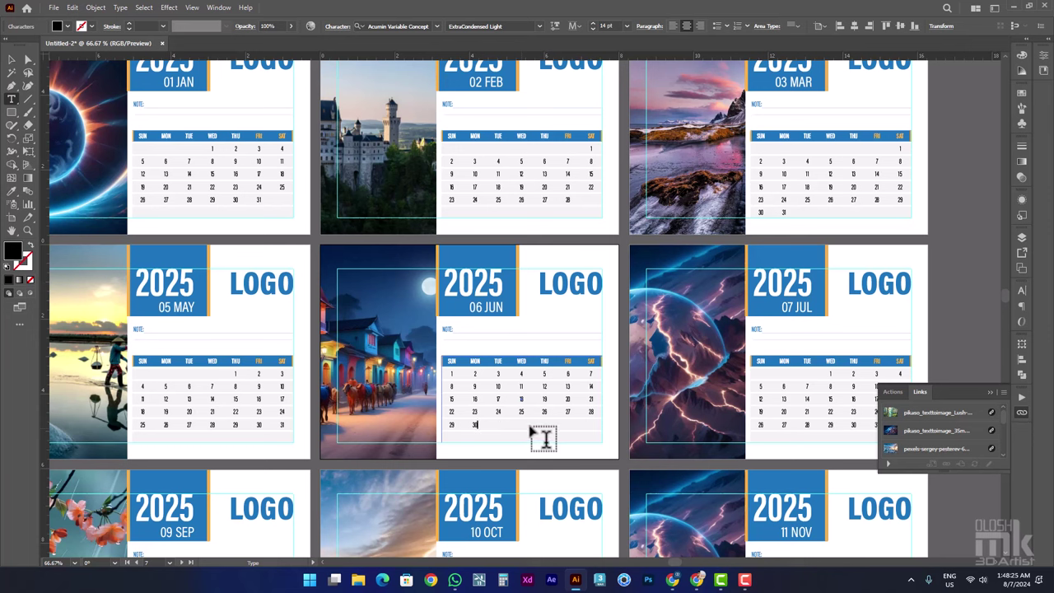
# - Finish the June grid and stop text editing on the July calendar
pyautogui.click(844, 385)
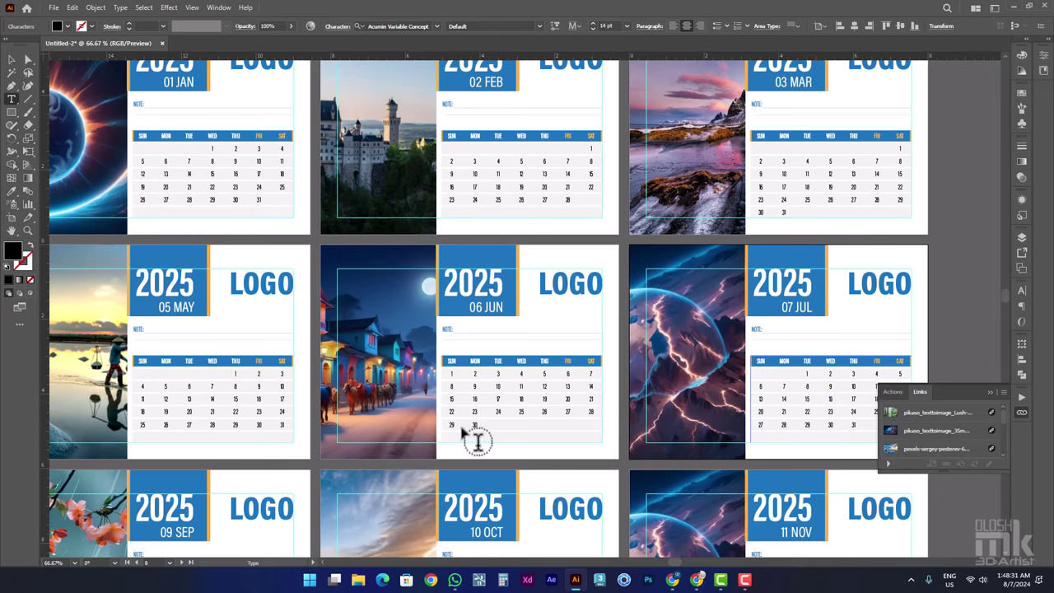
pyautogui.scroll(-2, 762, 441)
pyautogui.scroll(-2, 799, 435)
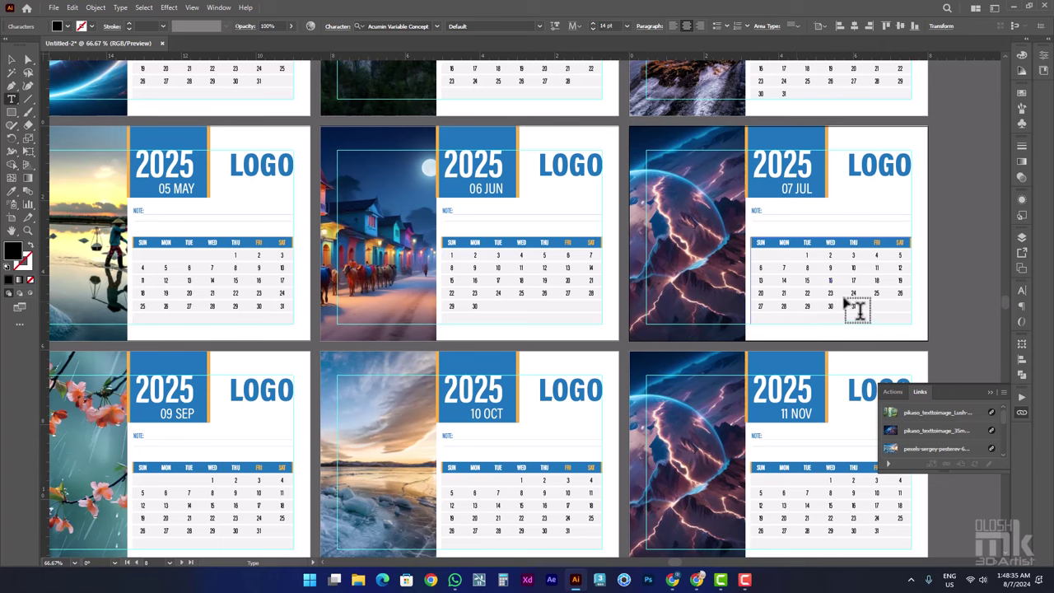
pyautogui.press('Escape')
# - Add a tab before August's 1 so it falls on Friday, leaving 31 alone on Sunday
pyautogui.hscroll(-1, 412, 372)
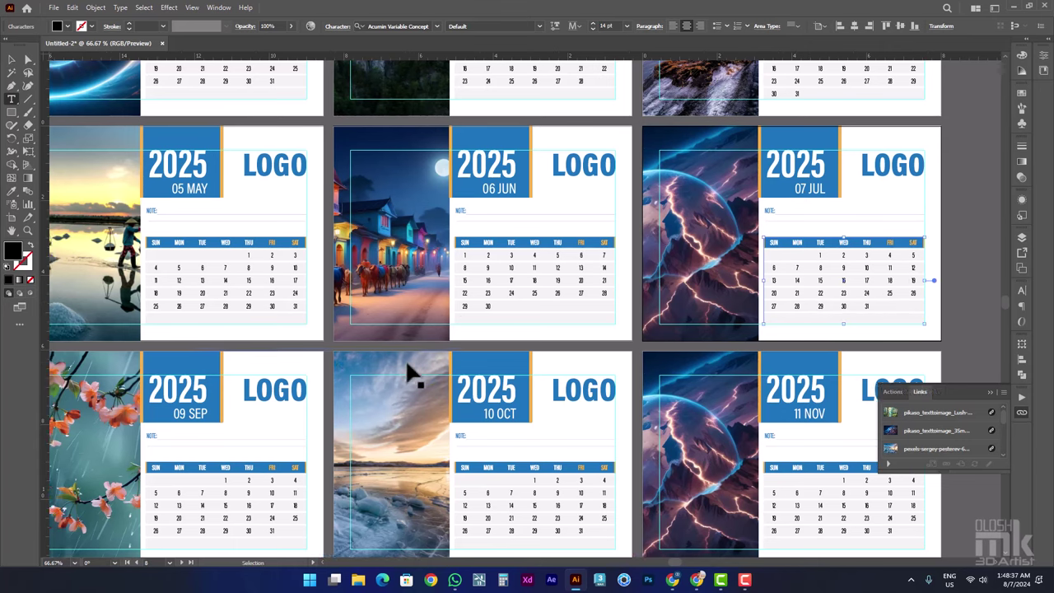
pyautogui.hscroll(-2, 399, 378)
pyautogui.scroll(-2, 398, 379)
pyautogui.hscroll(-2, 188, 423)
pyautogui.hscroll(-3, 189, 423)
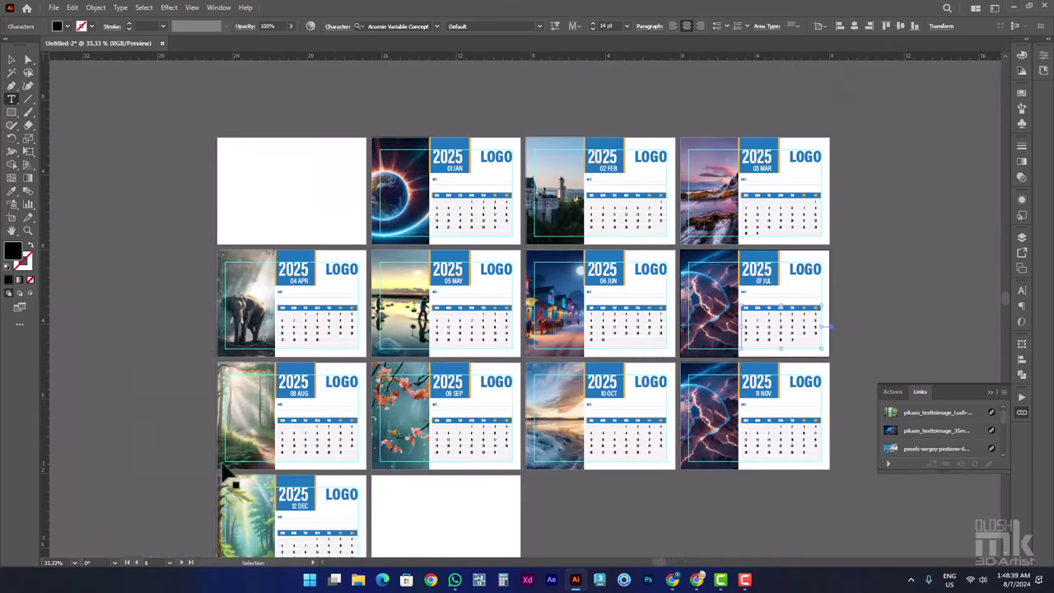
pyautogui.scroll(3, 293, 456)
pyautogui.scroll(1, 292, 455)
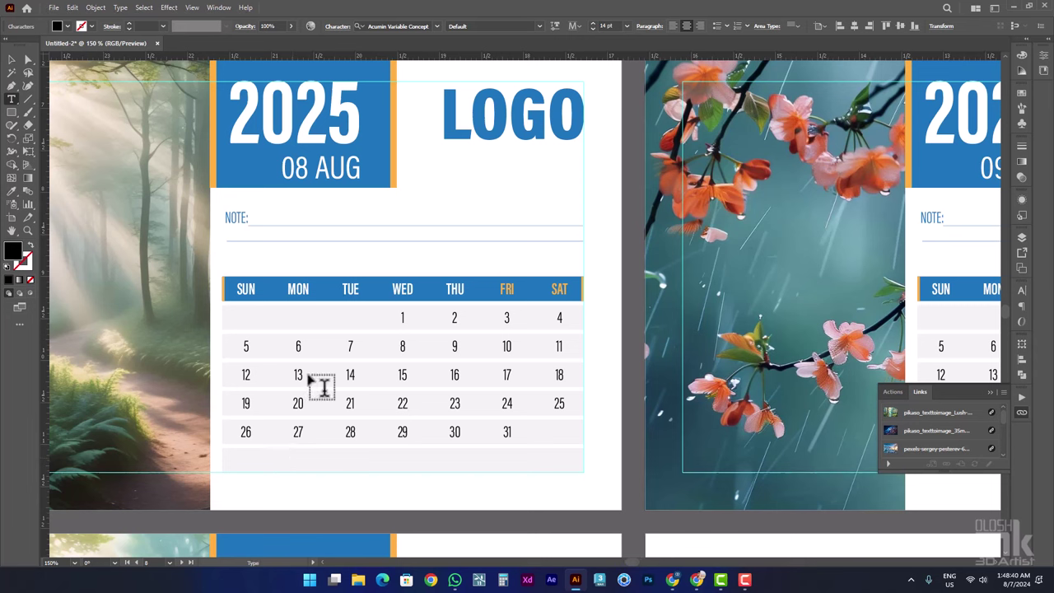
pyautogui.click(402, 320)
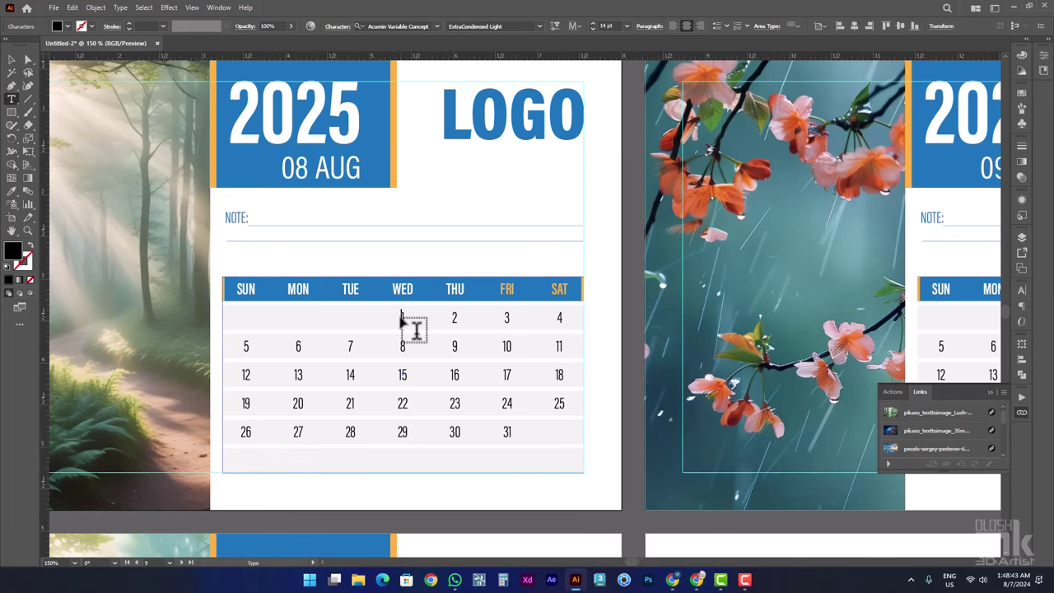
pyautogui.press('Tab')
pyautogui.press('Tab')
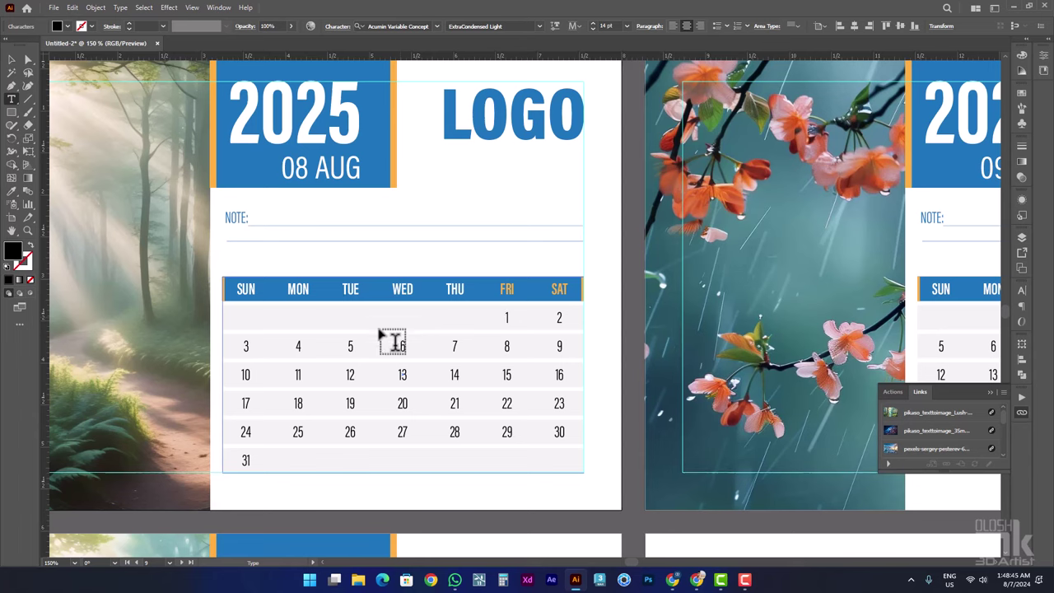
pyautogui.hscroll(1, 346, 433)
pyautogui.hscroll(1, 393, 430)
pyautogui.hscroll(2, 486, 425)
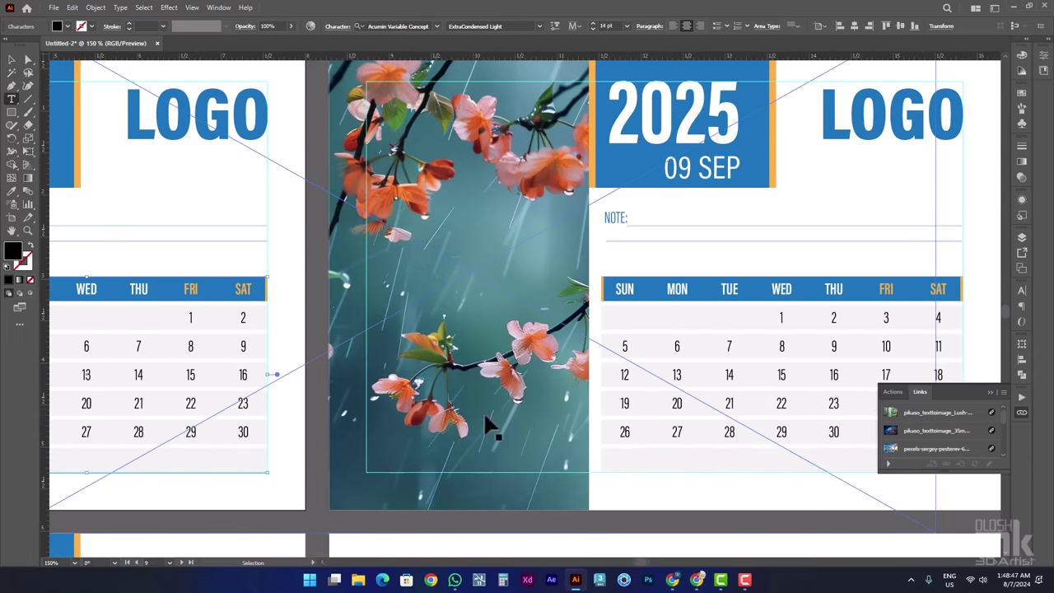
pyautogui.hscroll(2, 511, 408)
pyautogui.hscroll(1, 560, 387)
pyautogui.hscroll(-2, 511, 394)
# - Move September's 1 back to Monday and delete September's stray 31
pyautogui.hscroll(-2, 280, 413)
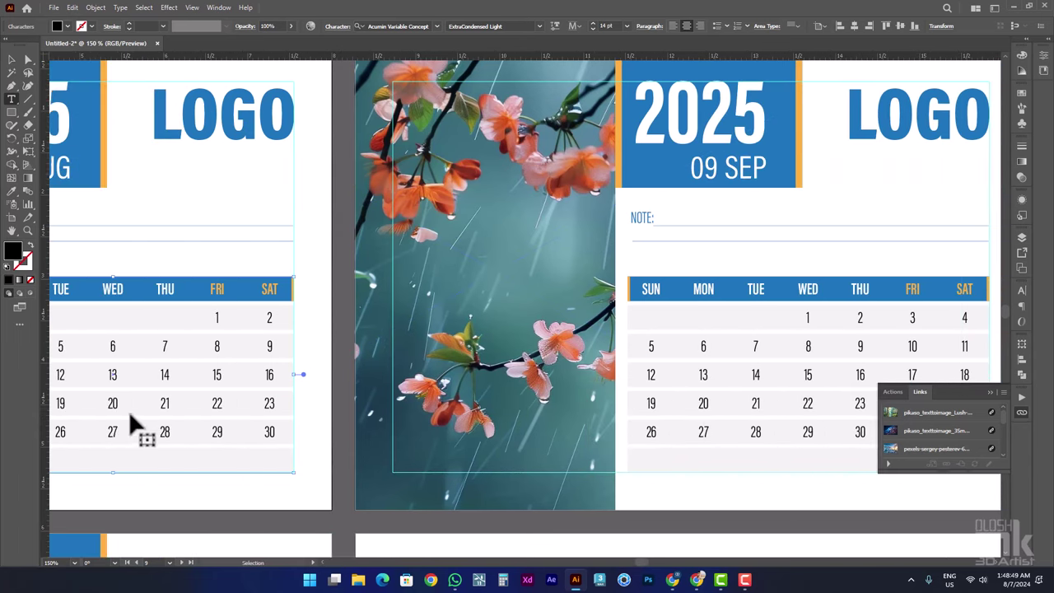
pyautogui.hscroll(-2, 136, 429)
pyautogui.hscroll(1, 567, 416)
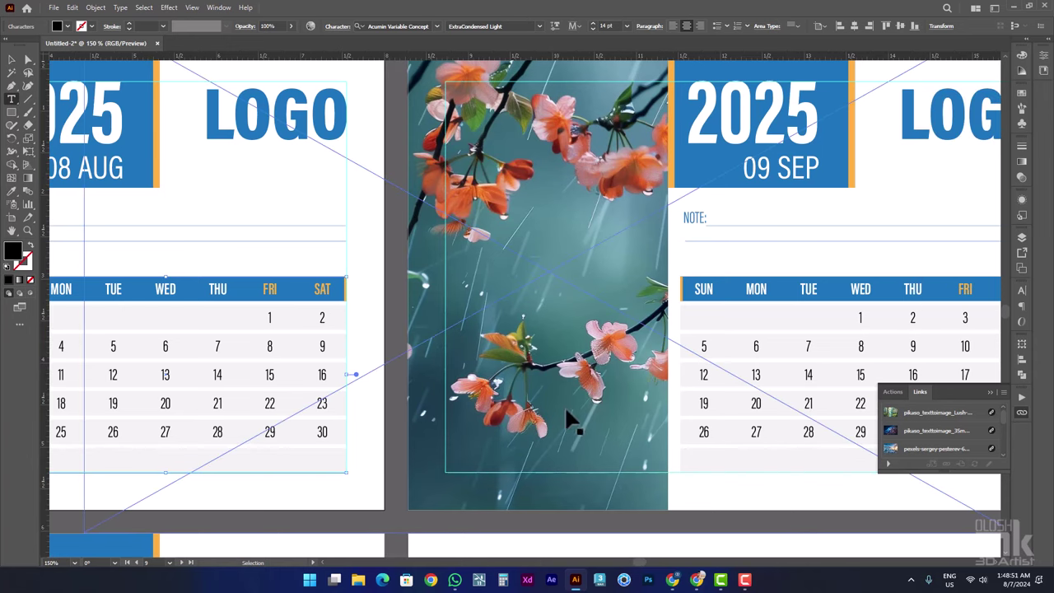
pyautogui.hscroll(2, 592, 394)
pyautogui.click(822, 327)
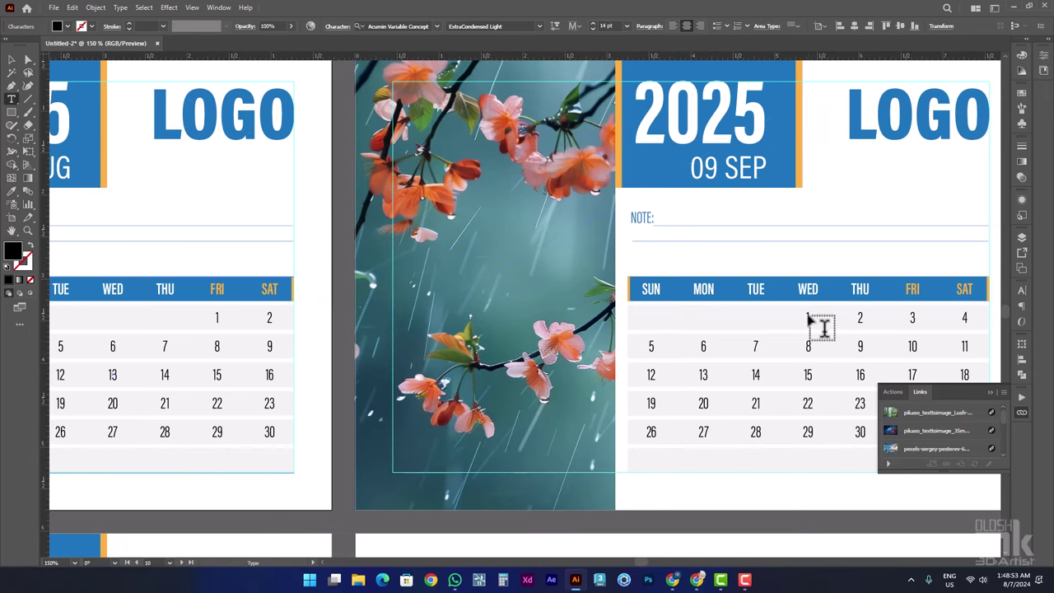
pyautogui.press('BackSpace')
pyautogui.press('BackSpace')
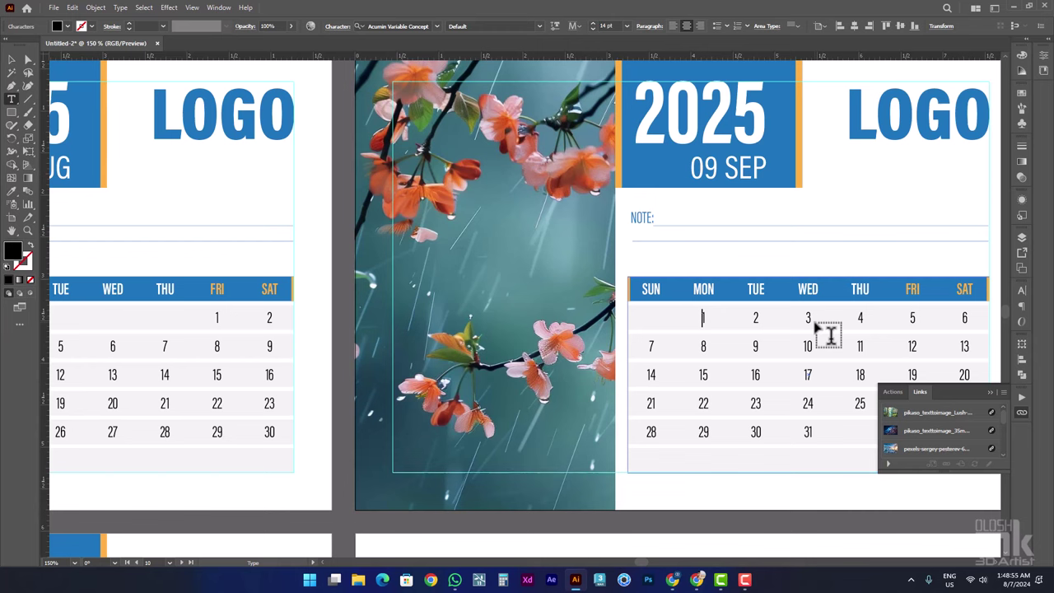
pyautogui.press('Escape')
pyautogui.hscroll(1, 832, 362)
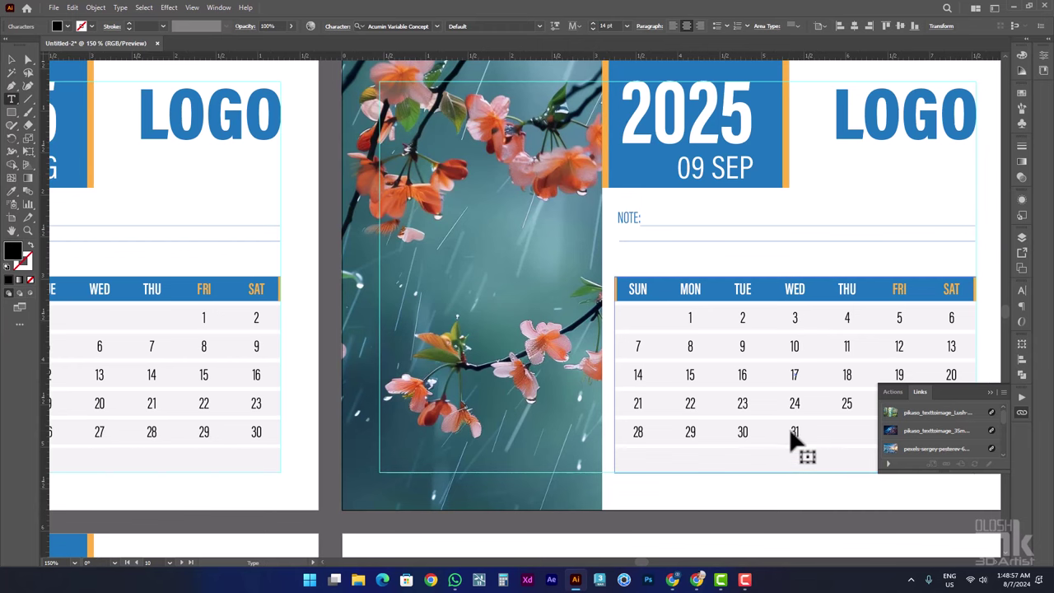
pyautogui.click(789, 428)
pyautogui.press('BackSpace')
pyautogui.press('BackSpace')
pyautogui.press('Escape')
# - Check October's grid, which starts on Wednesday and ends at 31
pyautogui.hscroll(3, 775, 397)
pyautogui.hscroll(3, 720, 401)
pyautogui.hscroll(2, 569, 403)
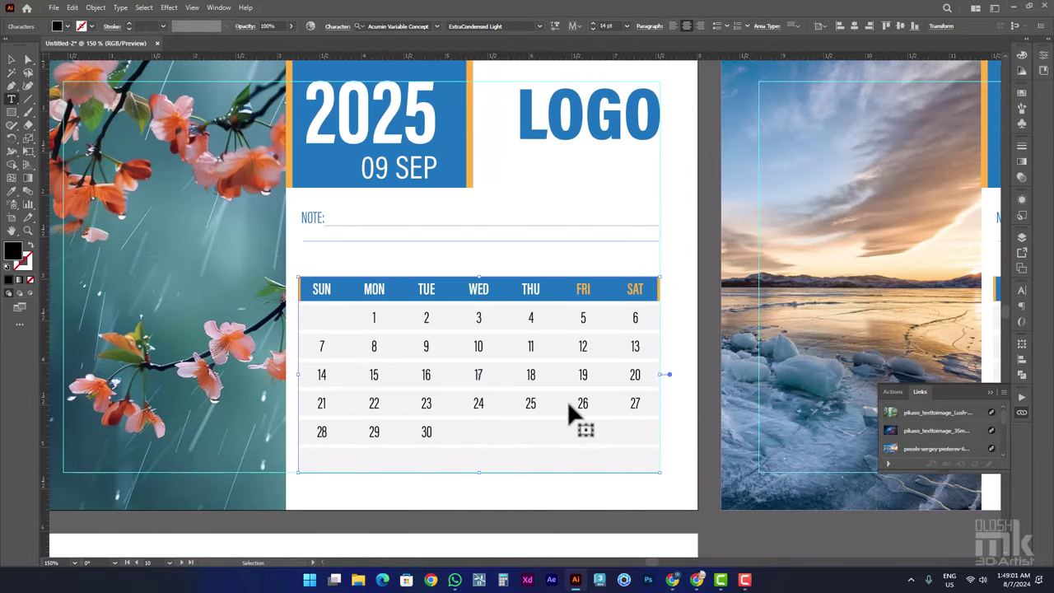
pyautogui.hscroll(3, 568, 403)
pyautogui.hscroll(2, 557, 404)
pyautogui.hscroll(4, 531, 401)
pyautogui.hscroll(2, 593, 399)
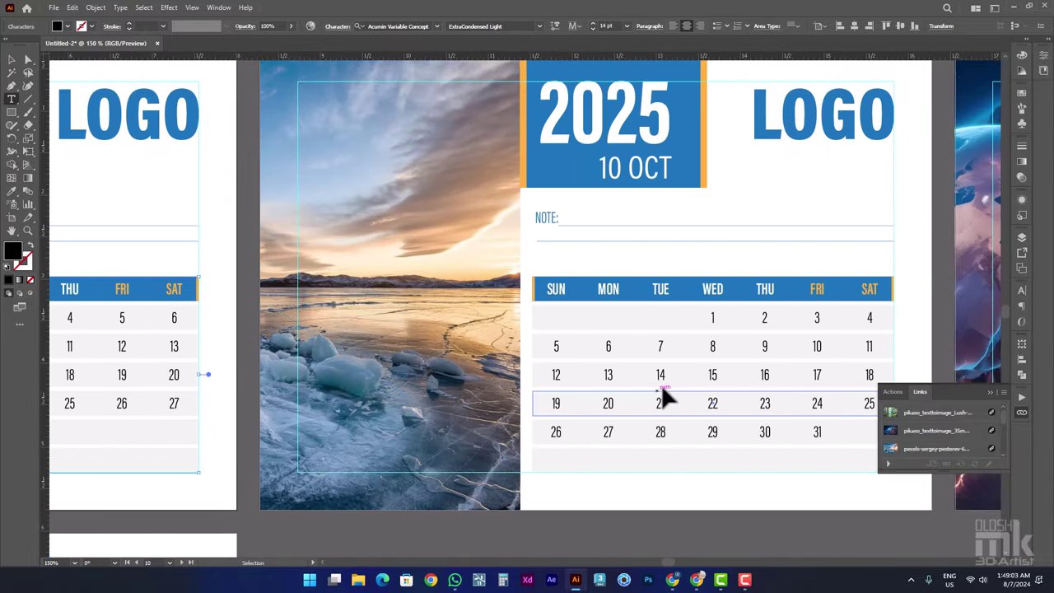
pyautogui.press('t')
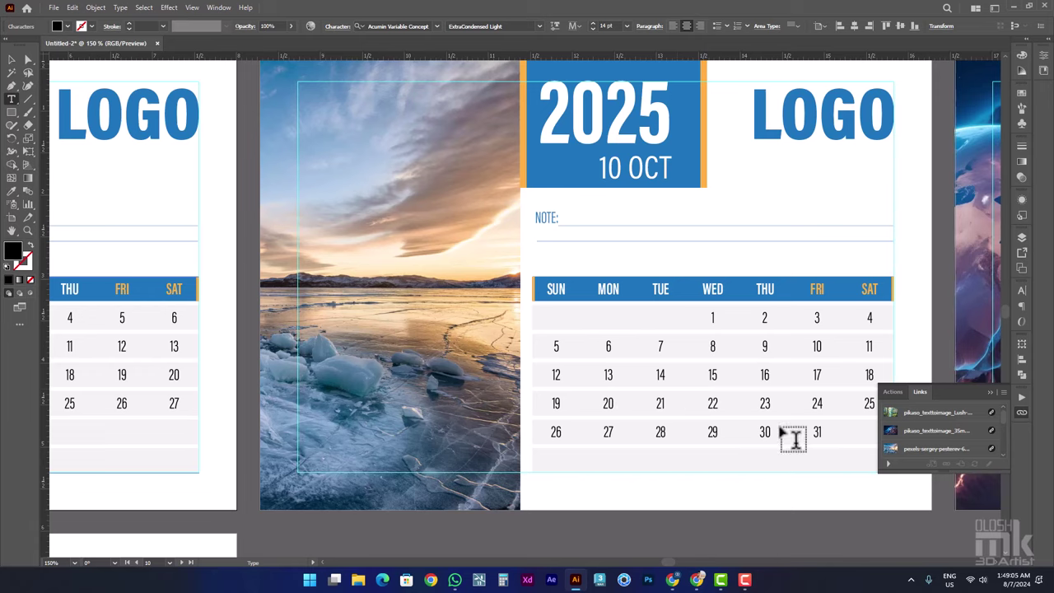
pyautogui.hscroll(-2, 777, 439)
pyautogui.hscroll(-2, 717, 442)
pyautogui.hscroll(3, 783, 440)
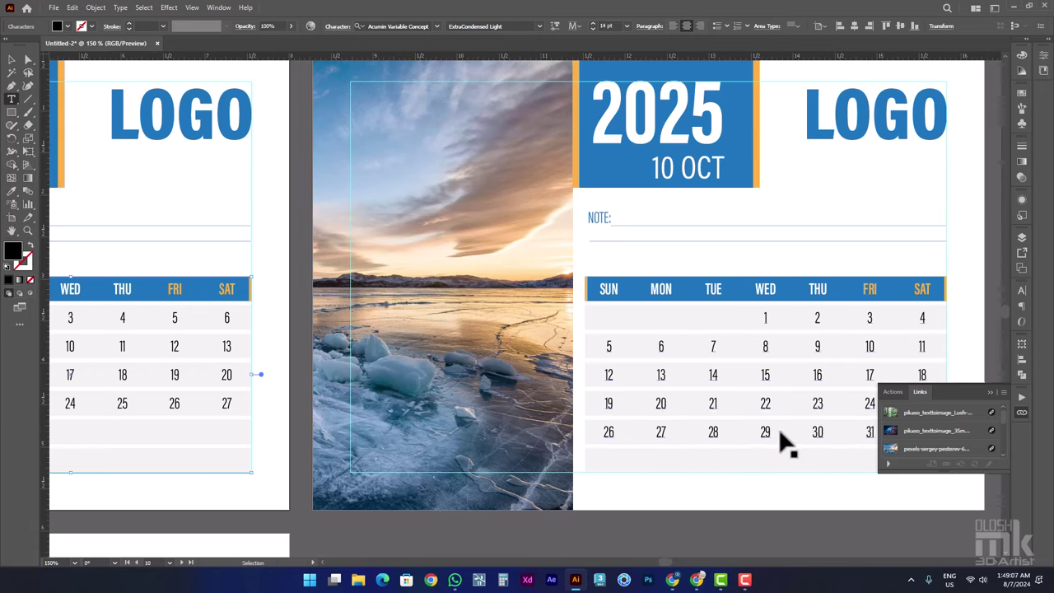
pyautogui.hscroll(2, 791, 438)
pyautogui.hscroll(2, 791, 440)
pyautogui.hscroll(2, 741, 434)
pyautogui.hscroll(3, 683, 412)
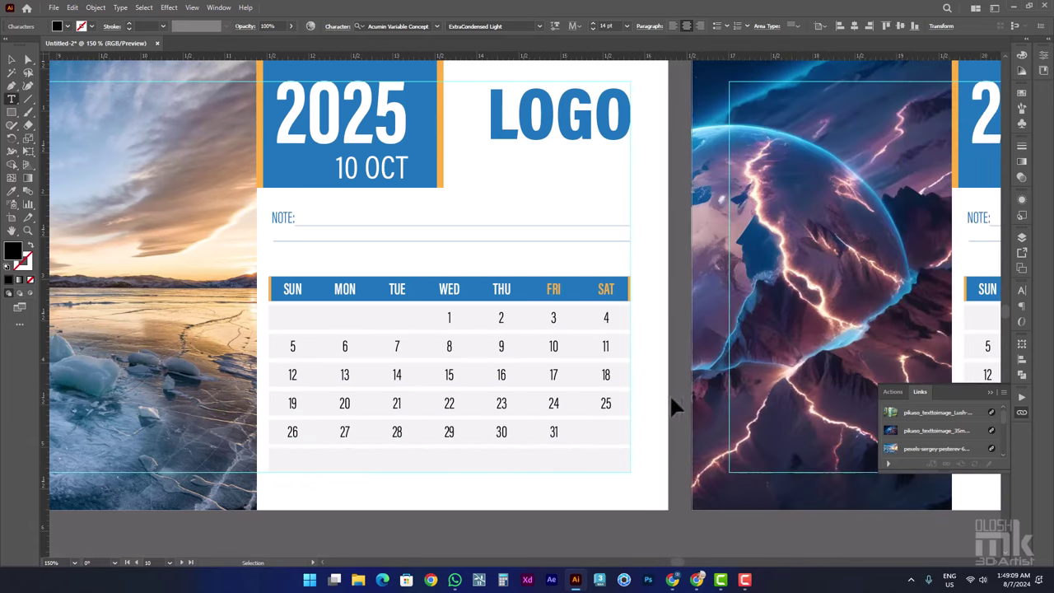
pyautogui.hscroll(2, 651, 396)
pyautogui.keyDown('alt'); pyautogui.scroll(-3, 624, 387); pyautogui.keyUp('alt')
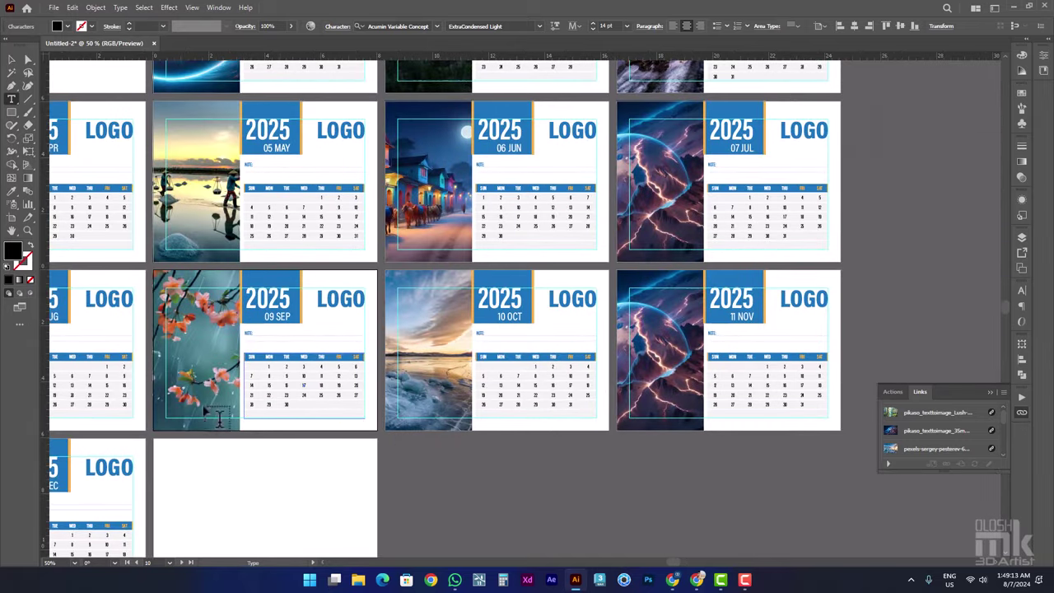
# - Deselect the September calendar and move to the November page with the Type tool active
pyautogui.press('Escape')
pyautogui.hscroll(-2, 123, 412)
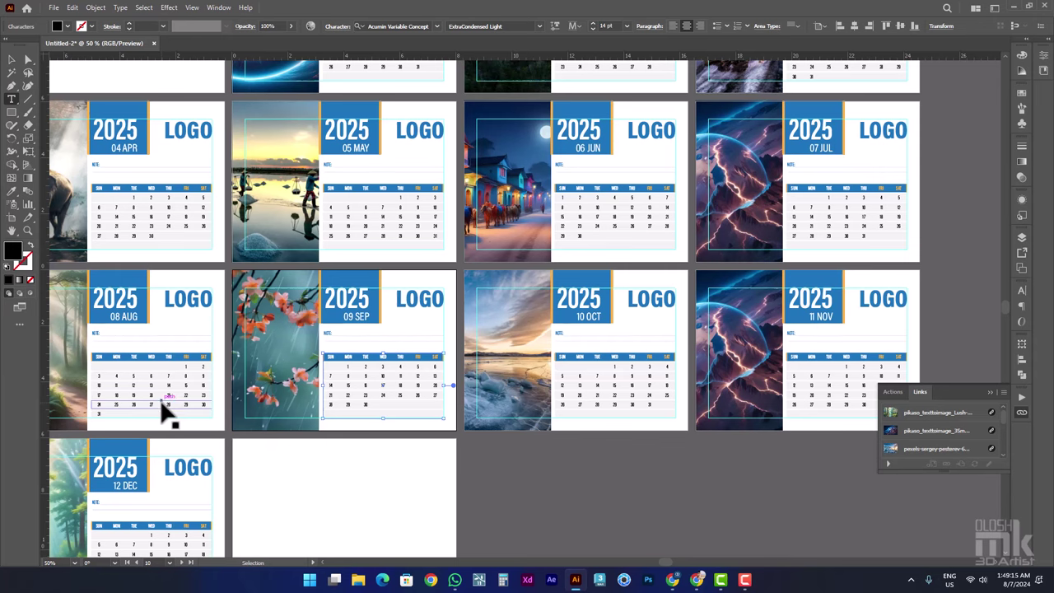
pyautogui.click(447, 414)
pyautogui.press('t')
pyautogui.scroll(3, 646, 416)
pyautogui.scroll(-1, 648, 408)
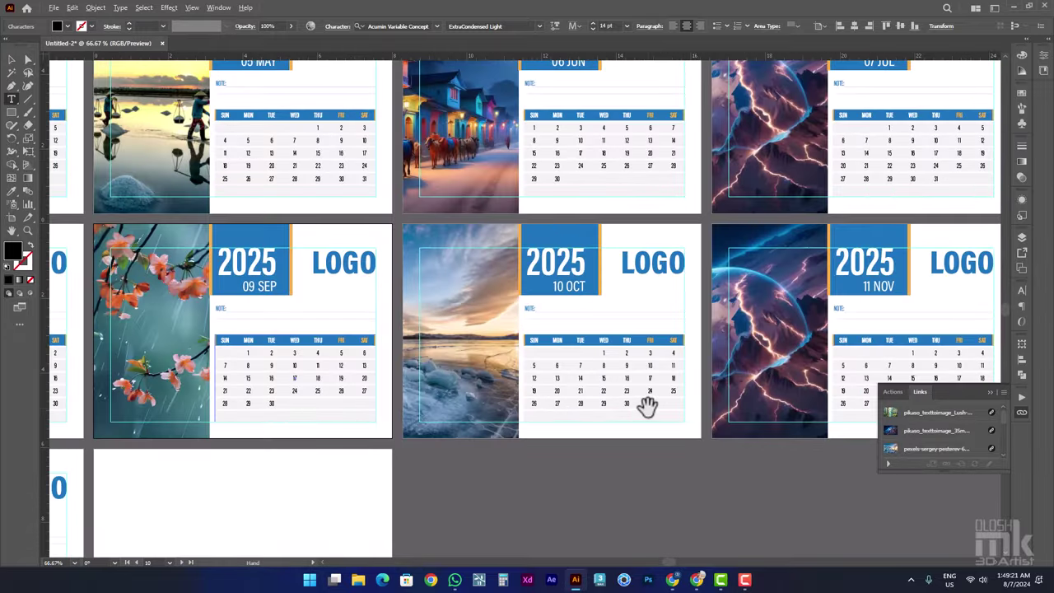
pyautogui.scroll(3, 648, 405)
pyautogui.scroll(1, 647, 405)
pyautogui.scroll(-2, 647, 405)
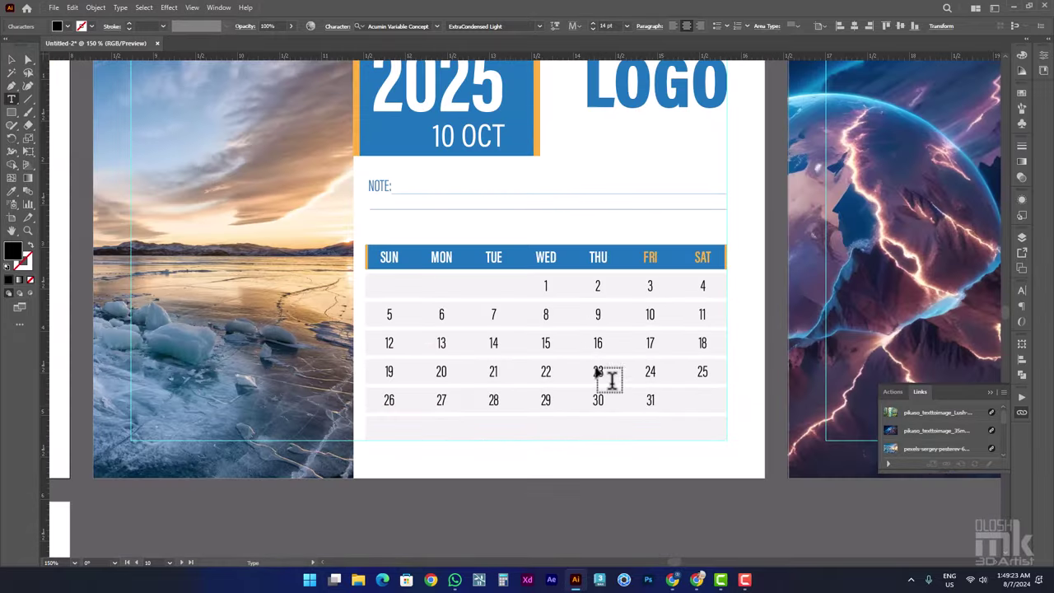
pyautogui.hscroll(-1, 506, 353)
pyautogui.hscroll(-2, 329, 375)
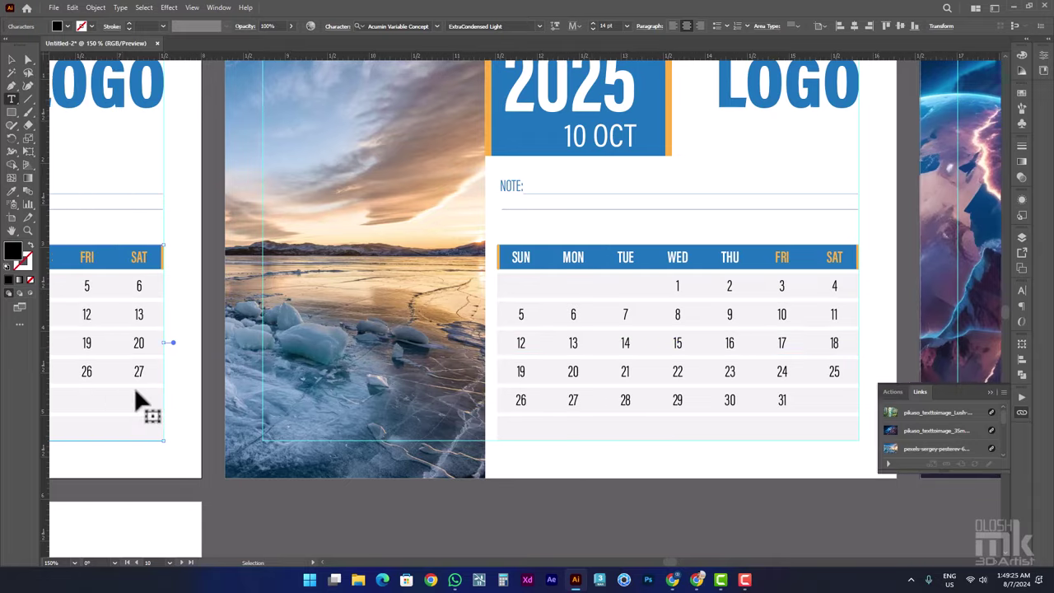
pyautogui.hscroll(-1, 135, 387)
pyautogui.hscroll(-1, 132, 387)
pyautogui.hscroll(1, 158, 390)
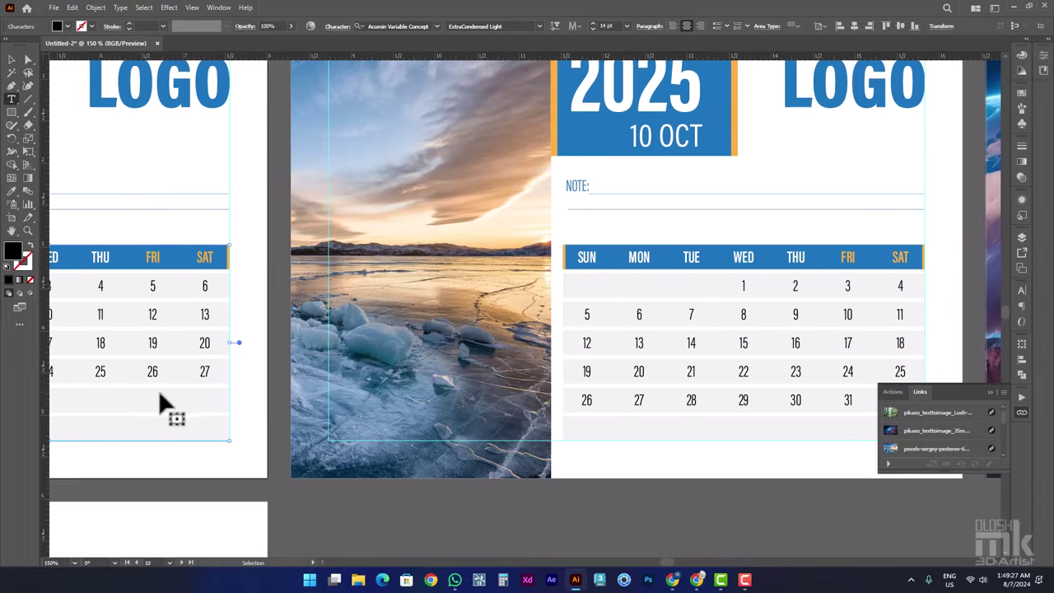
pyautogui.hscroll(1, 516, 388)
pyautogui.hscroll(2, 583, 383)
pyautogui.hscroll(1, 565, 396)
pyautogui.hscroll(2, 555, 394)
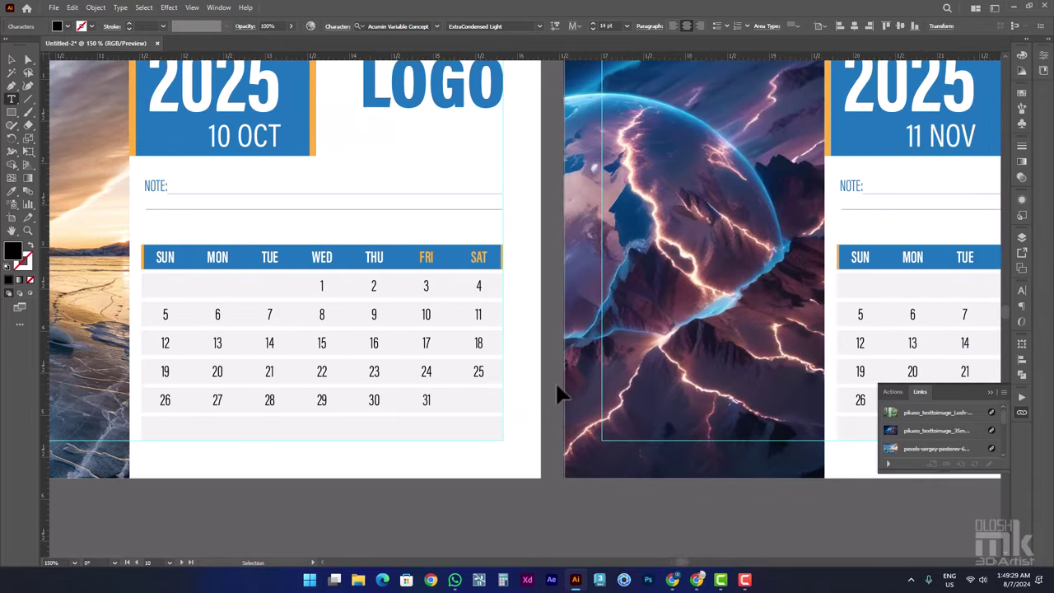
pyautogui.hscroll(2, 513, 325)
pyautogui.hscroll(1, 742, 346)
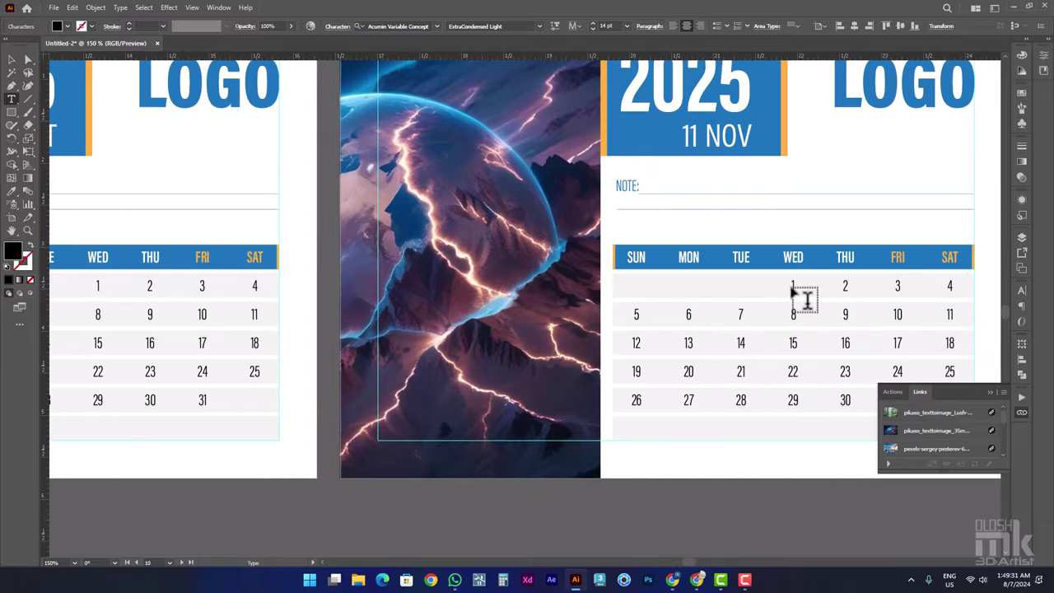
# - Shift November's dates one column right so the 1st falls under SAT, and select the stray 31
pyautogui.click(792, 287)
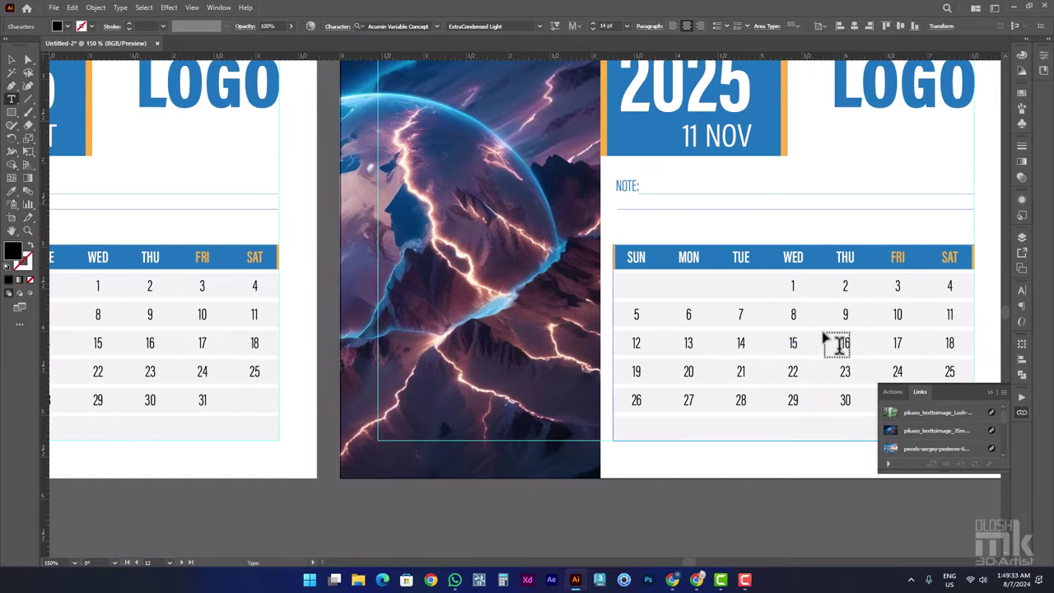
pyautogui.press('Tab')
pyautogui.press('Tab')
pyautogui.press('Tab')
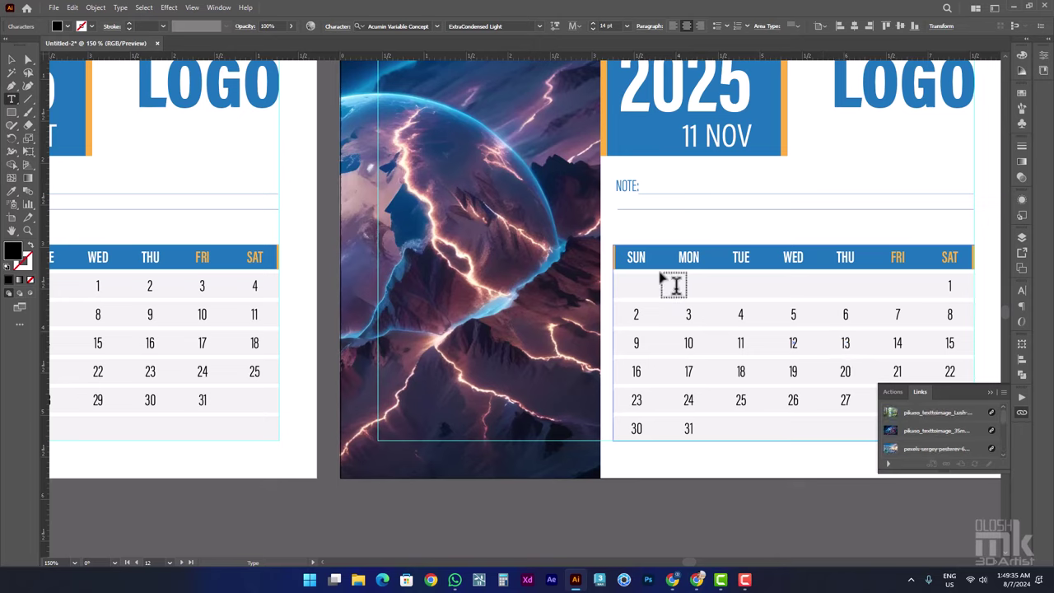
pyautogui.scroll(-1, 626, 296)
pyautogui.moveTo(707, 392); pyautogui.dragTo(645, 389)
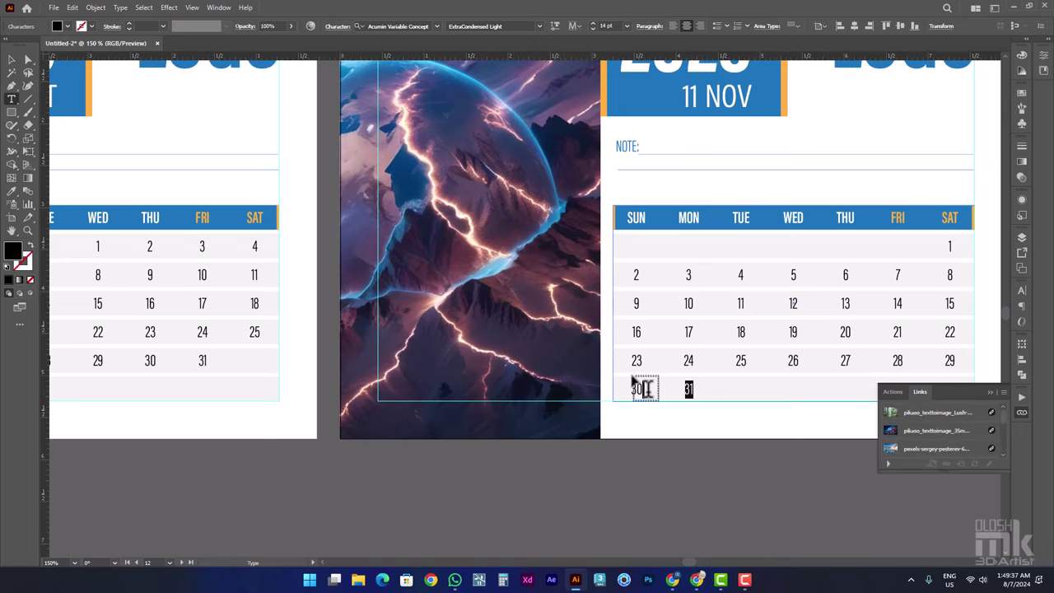
pyautogui.scroll(-1, 638, 387)
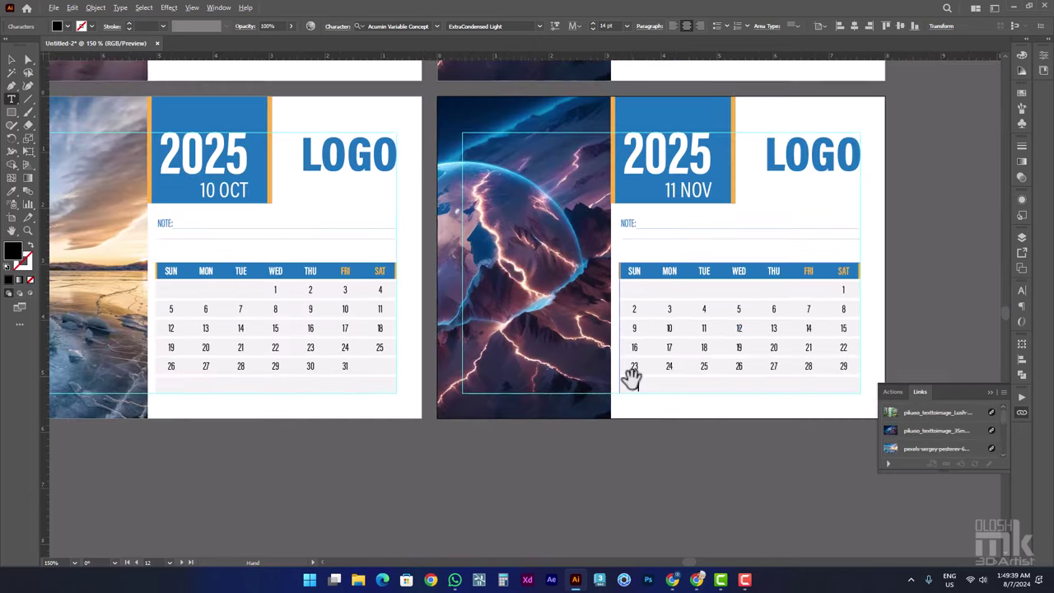
pyautogui.scroll(-2, 632, 379)
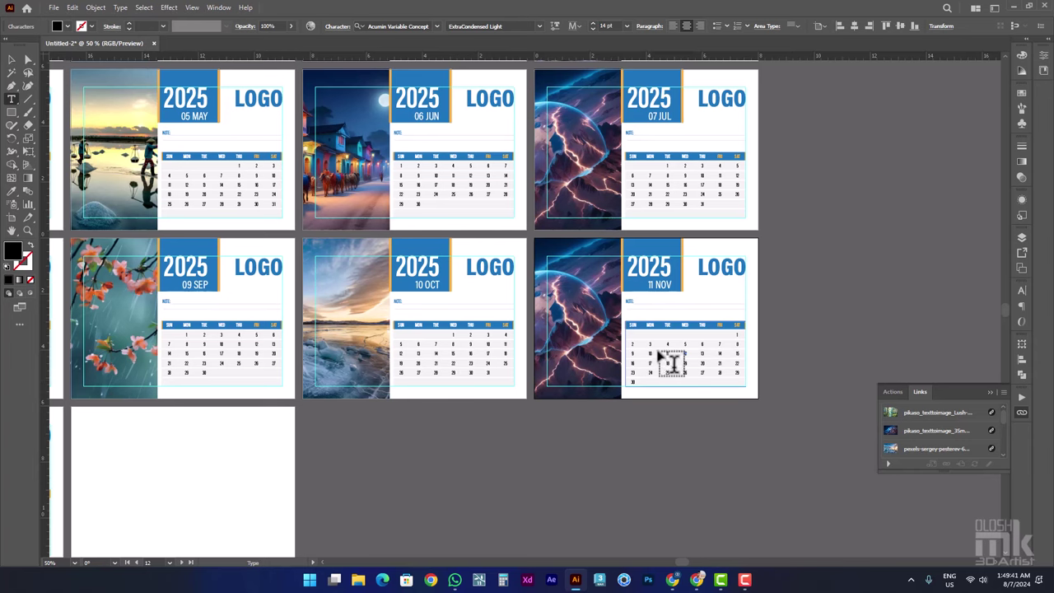
pyautogui.hscroll(-1, 296, 417)
# - Pull December's dates back two columns so the 1st sits under MON
pyautogui.hscroll(-1, 286, 424)
pyautogui.hscroll(-1, 286, 424)
pyautogui.scroll(3, 286, 423)
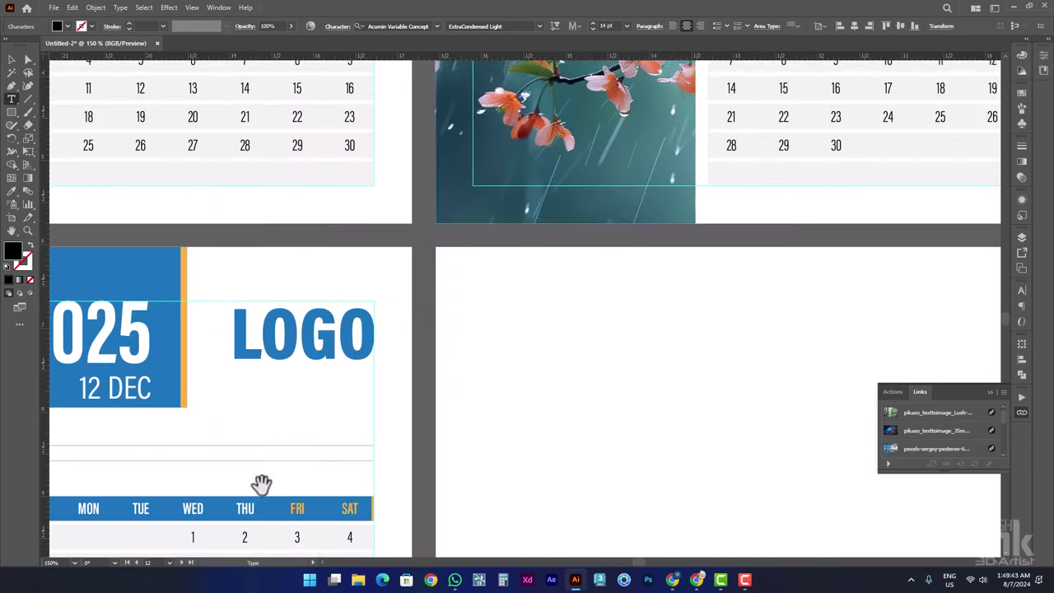
pyautogui.scroll(-1, 247, 486)
pyautogui.hscroll(-1, 177, 480)
pyautogui.hscroll(-2, 177, 480)
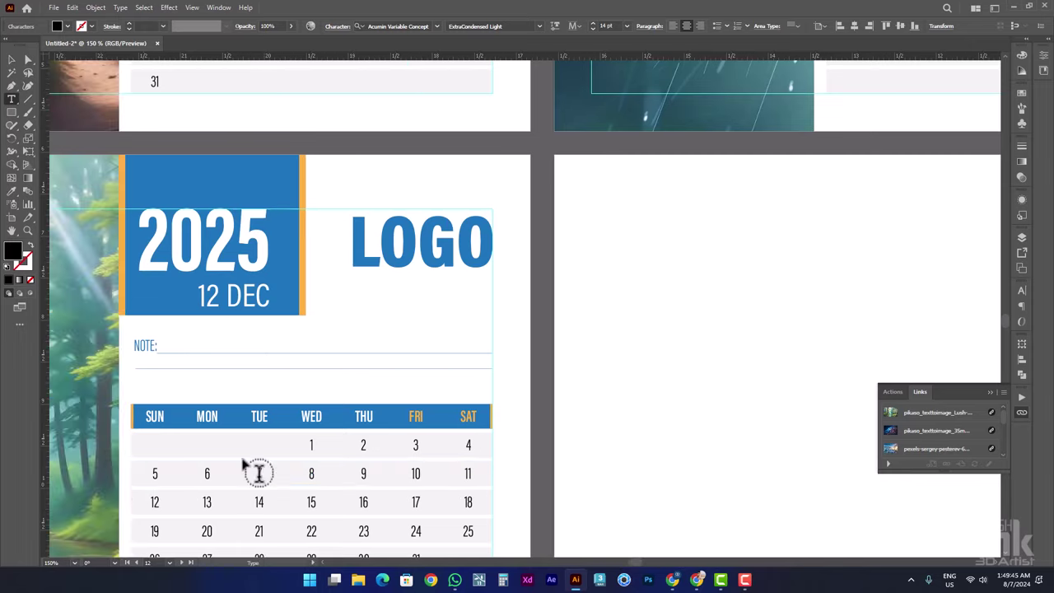
pyautogui.click(311, 447)
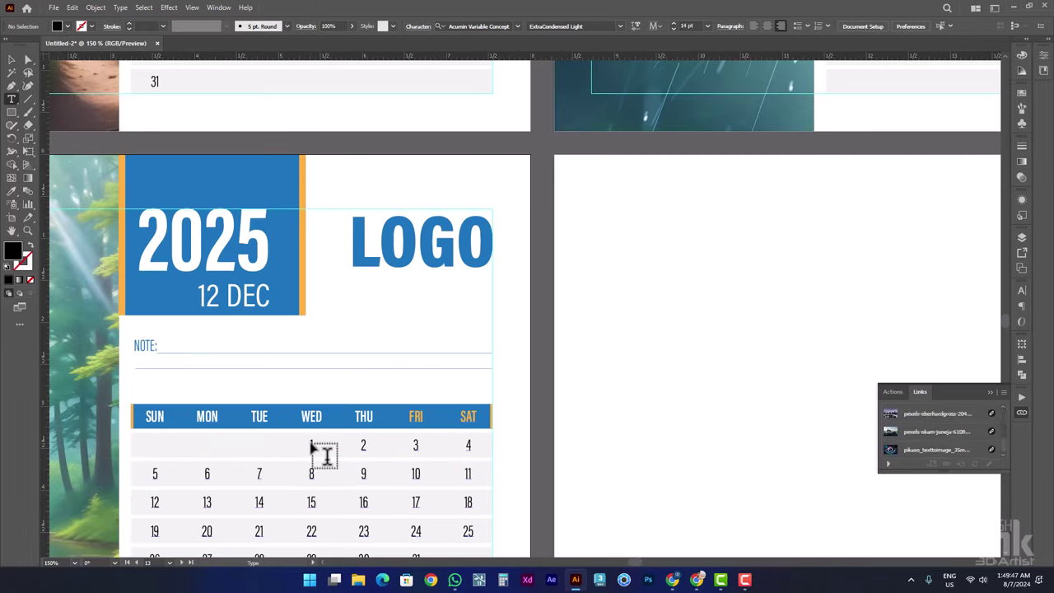
pyautogui.press('BackSpace')
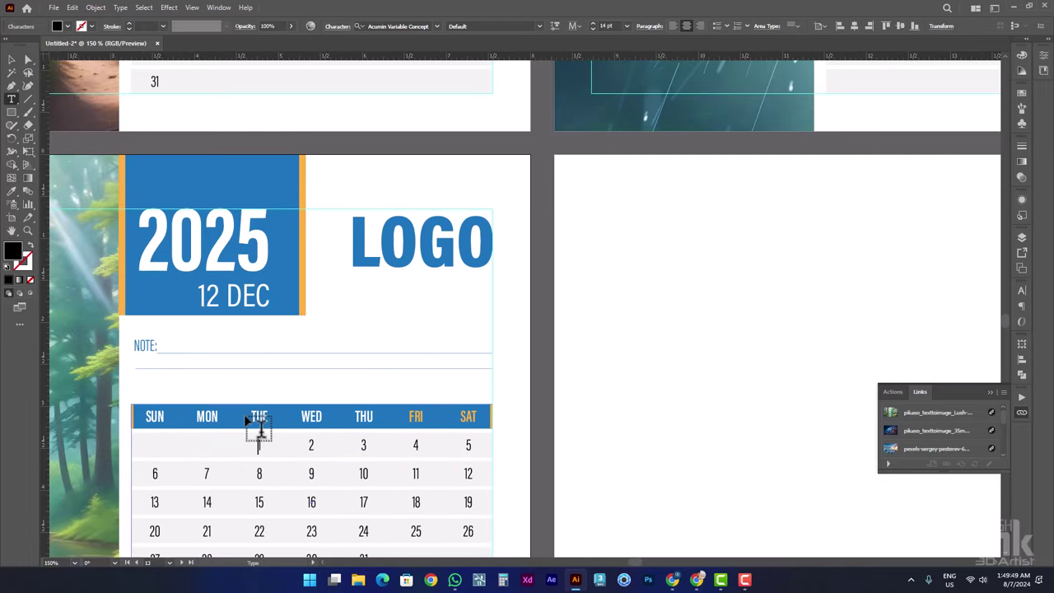
pyautogui.press('BackSpace')
pyautogui.scroll(-1, 352, 412)
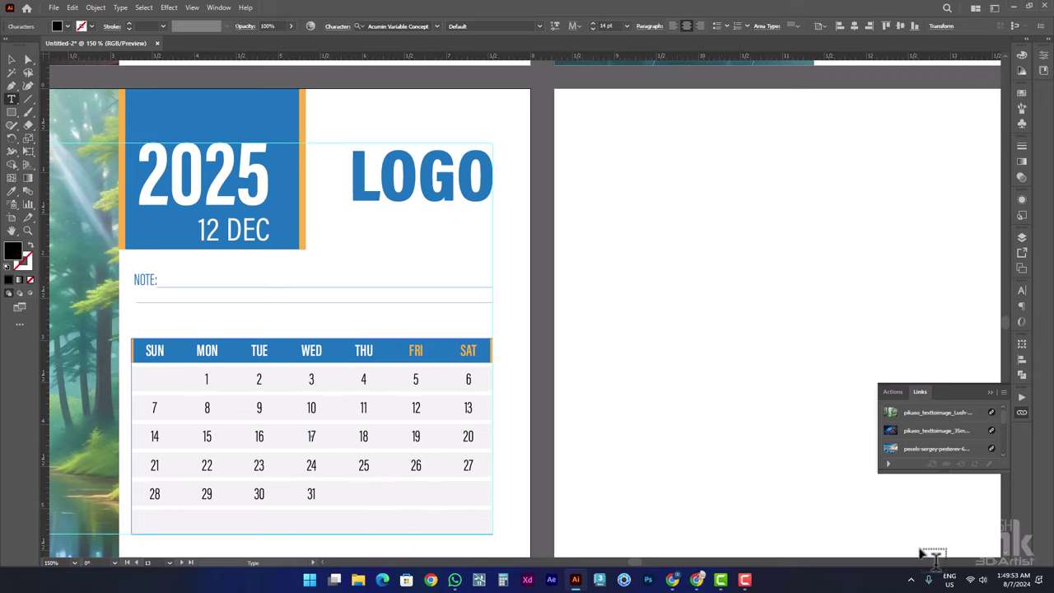
# - Confirm against December 2025 in the Windows calendar that the 31st falls on Wednesday
pyautogui.click(1011, 580)
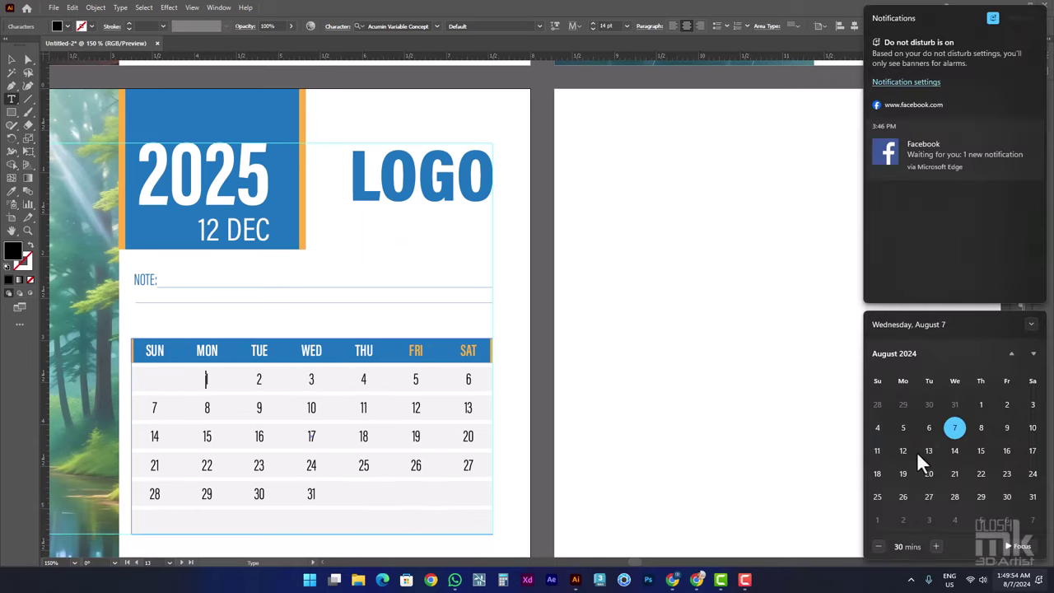
pyautogui.click(1034, 354)
pyautogui.doubleClick(1035, 354)
pyautogui.tripleClick(1034, 354)
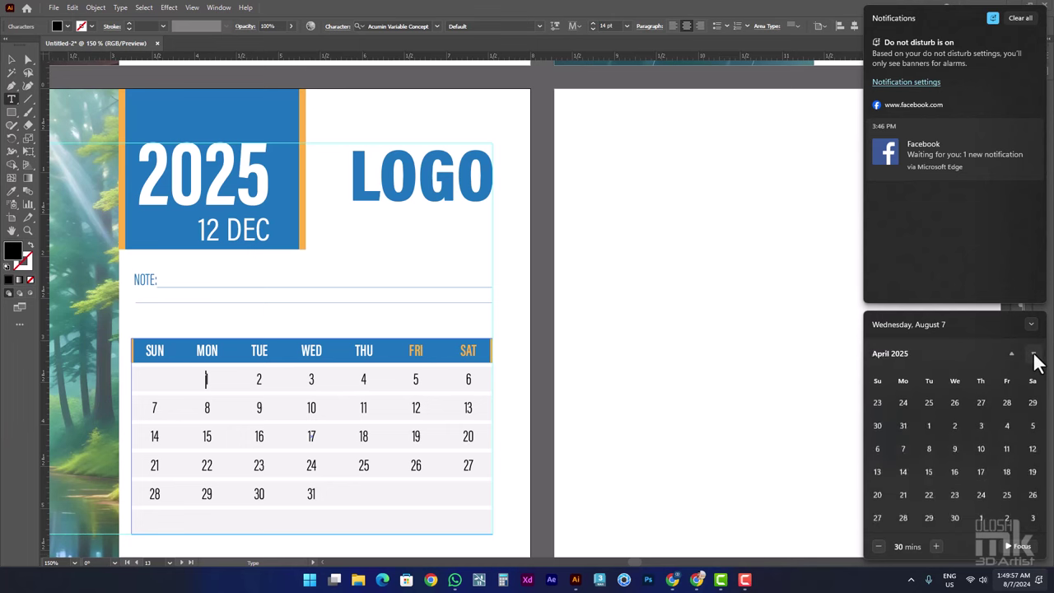
pyautogui.doubleClick(1035, 354)
pyautogui.tripleClick(1034, 354)
pyautogui.click(1034, 354)
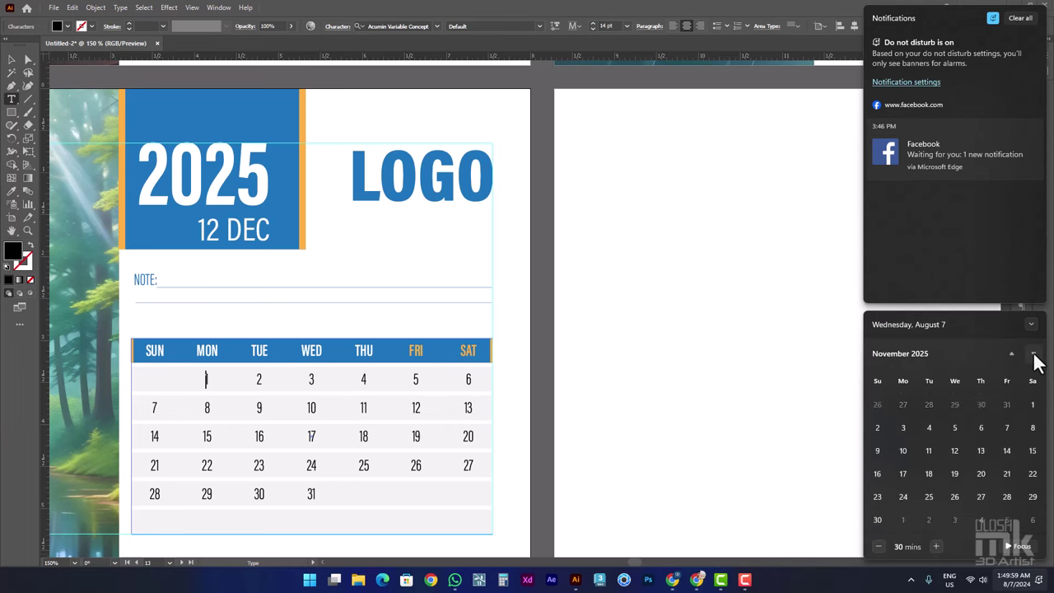
pyautogui.click(1034, 354)
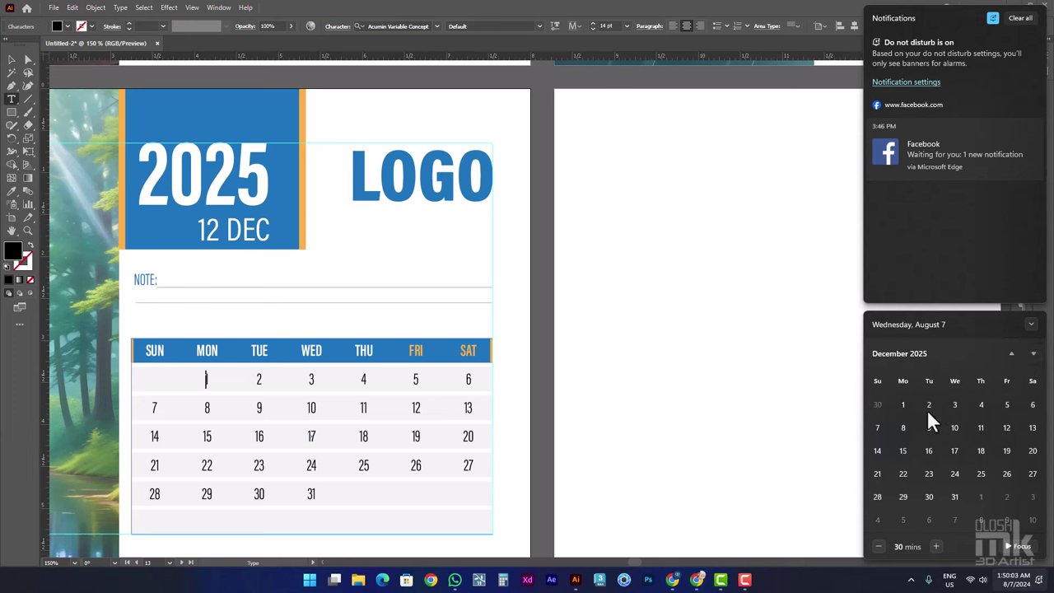
pyautogui.click(12, 60)
# - Deselect the December table and zoom out to view all the calendar pages
pyautogui.click(574, 360)
pyautogui.scroll(-3, 567, 362)
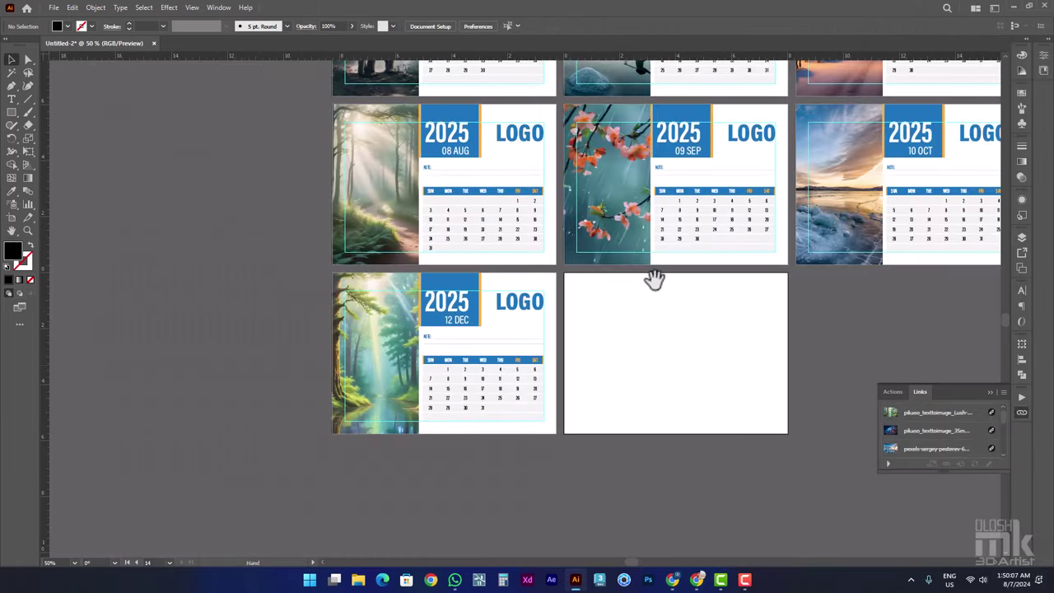
pyautogui.moveTo(653, 280)
pyautogui.mouseDown()
pyautogui.moveTo(607, 393)
pyautogui.moveTo(560, 436)
pyautogui.mouseUp()
pyautogui.moveTo(591, 225)
pyautogui.mouseDown()
pyautogui.moveTo(586, 349)
pyautogui.moveTo(553, 377)
pyautogui.mouseUp()
pyautogui.scroll(-1, 560, 266)
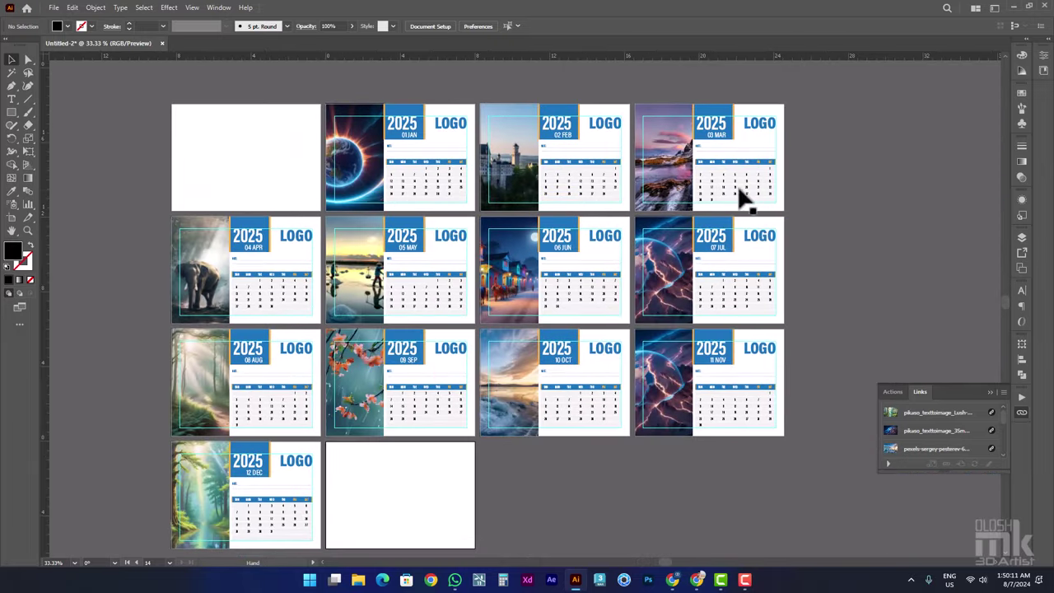
# - Start a File > Save As for the calendar with the Desktop as the location
pyautogui.hotkey('ctrl', 's')
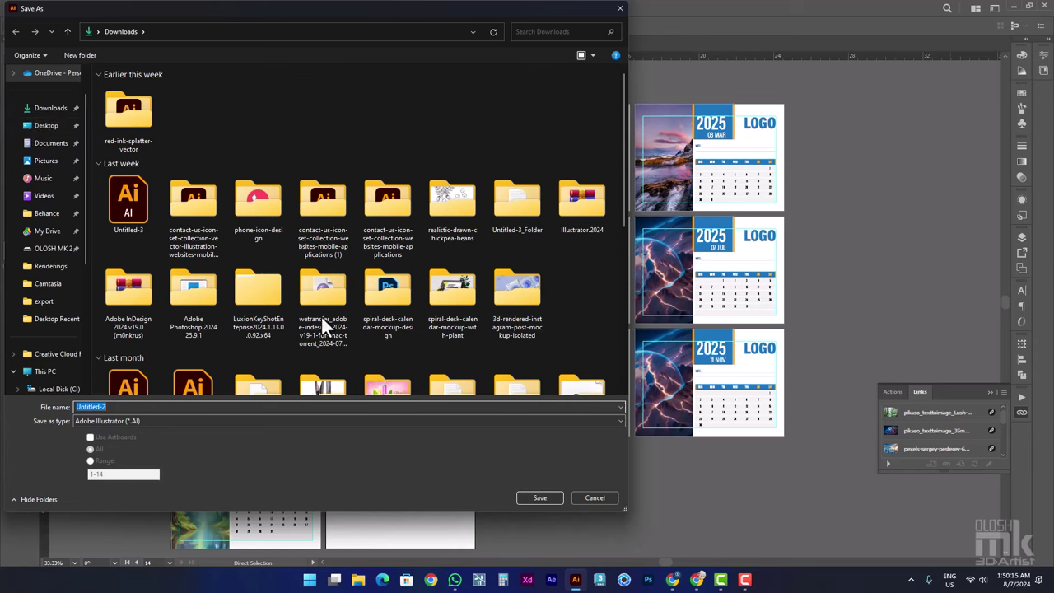
pyautogui.click(613, 498)
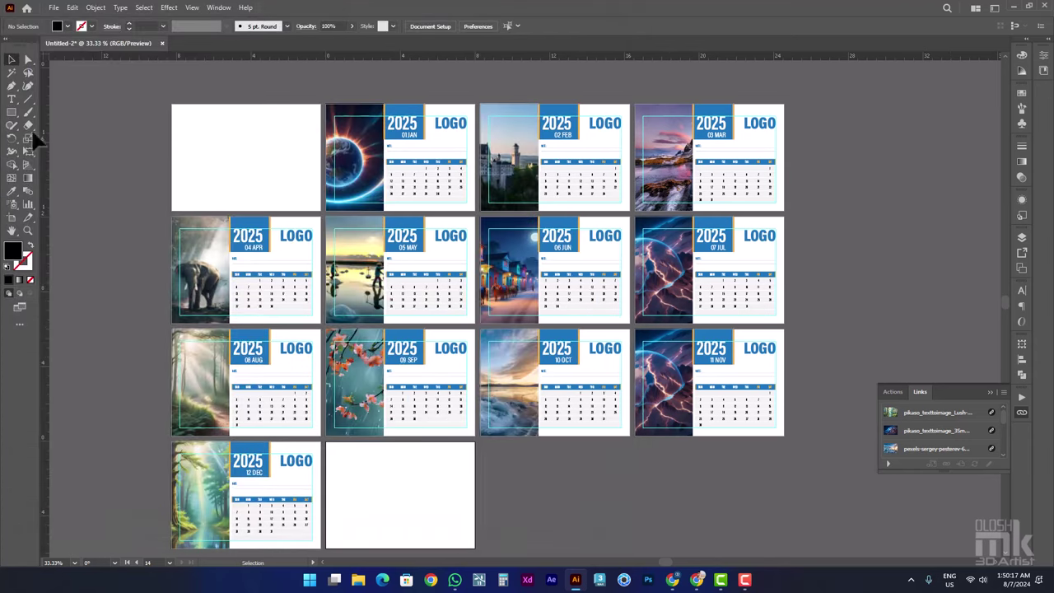
pyautogui.click(55, 8)
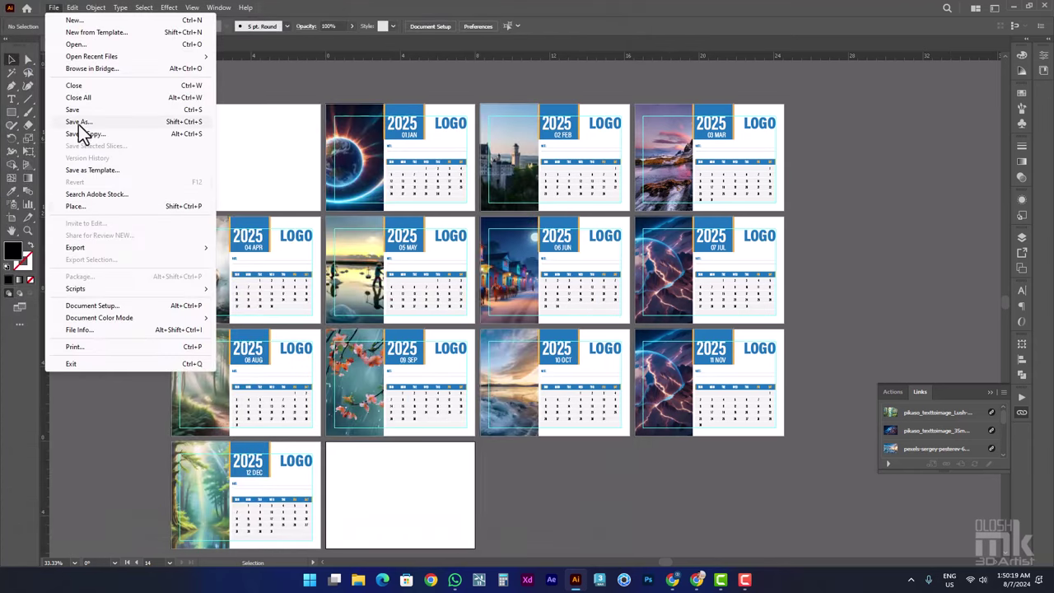
pyautogui.click(80, 121)
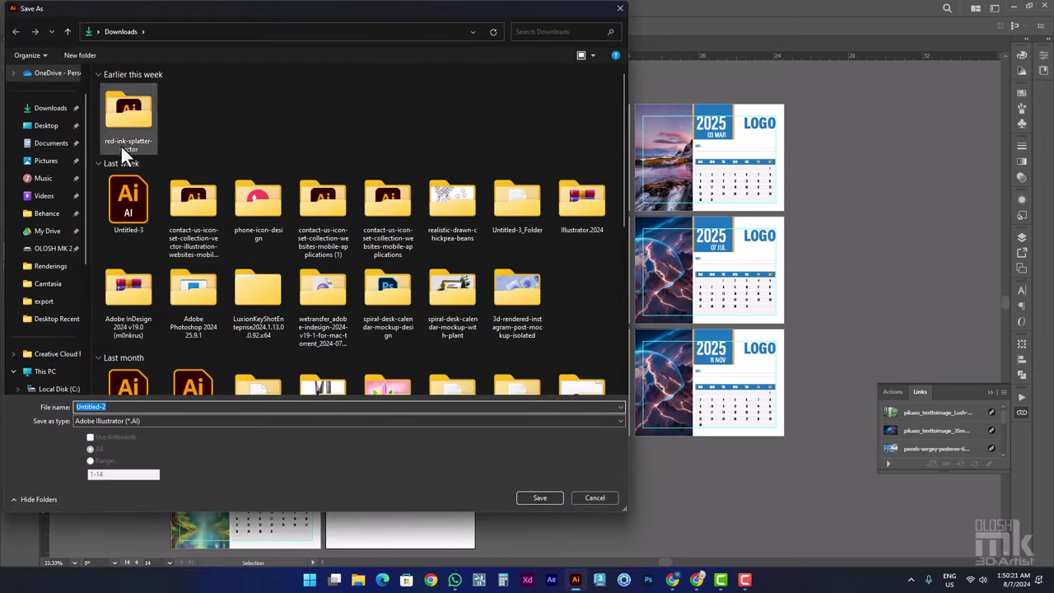
pyautogui.click(47, 129)
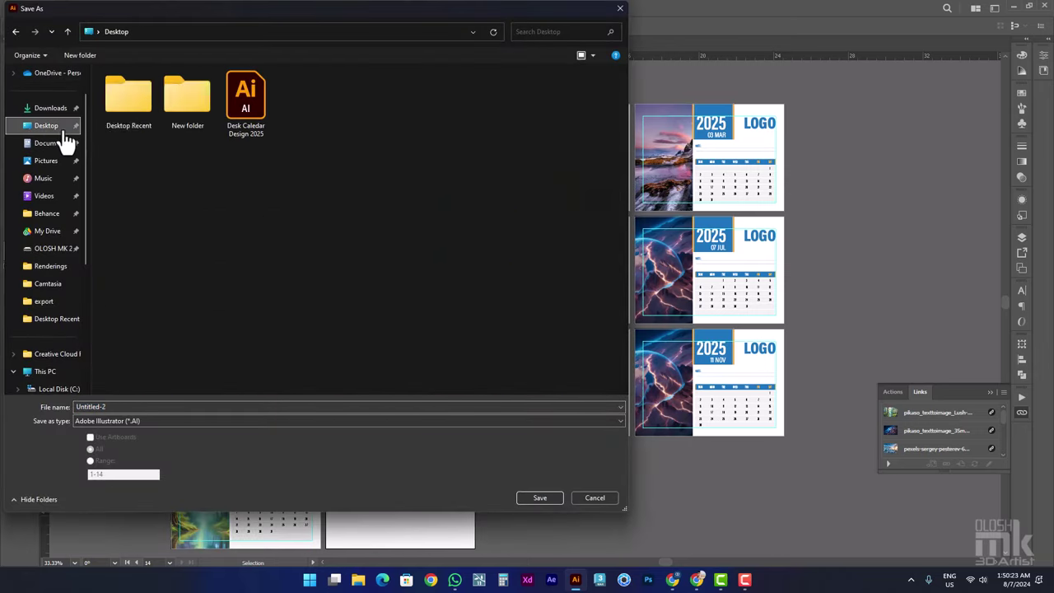
# - Save it as 'Desk Caledar Design 2025 Tutorial' .ai, accepting the default Illustrator Options
pyautogui.click(146, 407)
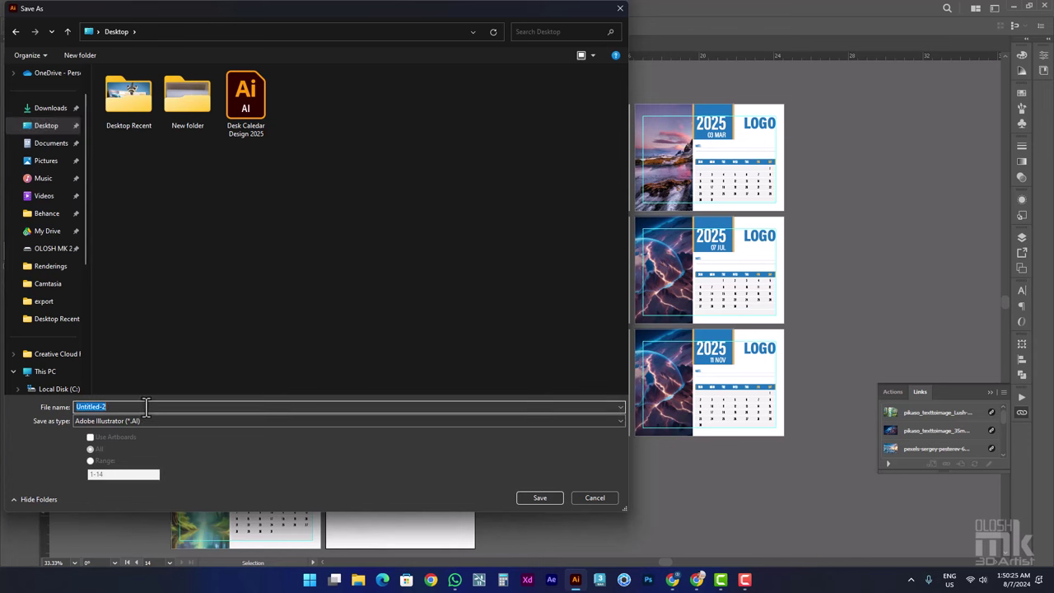
pyautogui.write('dESK')
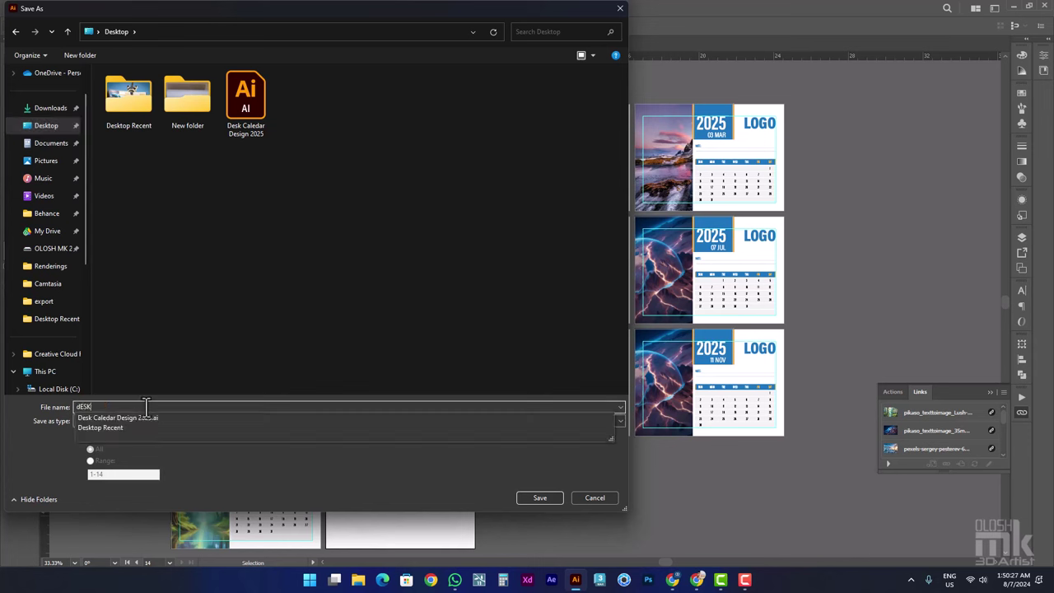
pyautogui.press('BackSpace')
pyautogui.press('BackSpace')
pyautogui.press('BackSpace')
pyautogui.write('es')
pyautogui.write('k Cale')
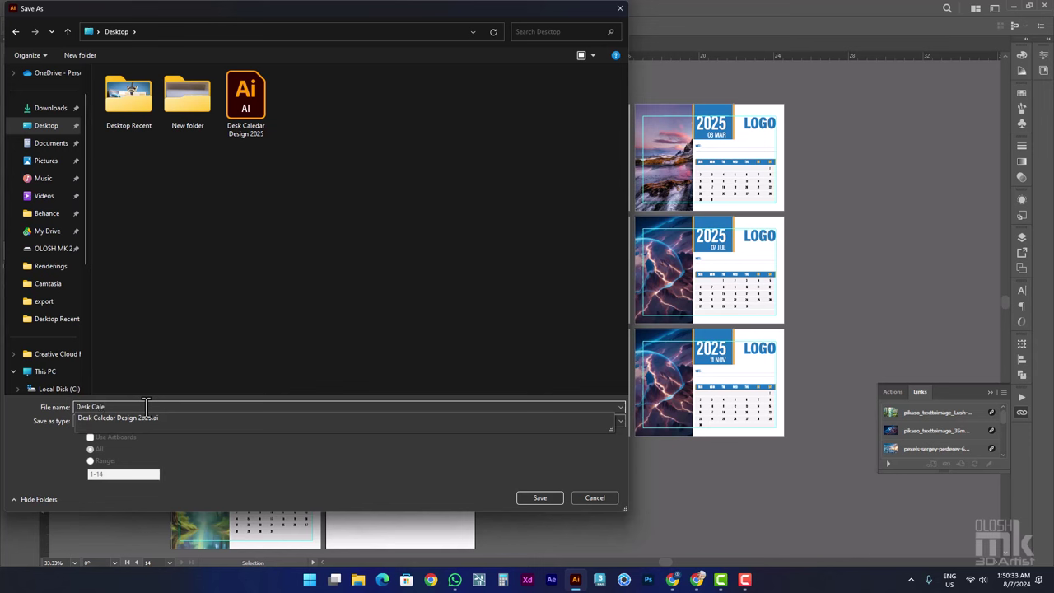
pyautogui.press('Down')
pyautogui.press('End')
pyautogui.press('Escape')
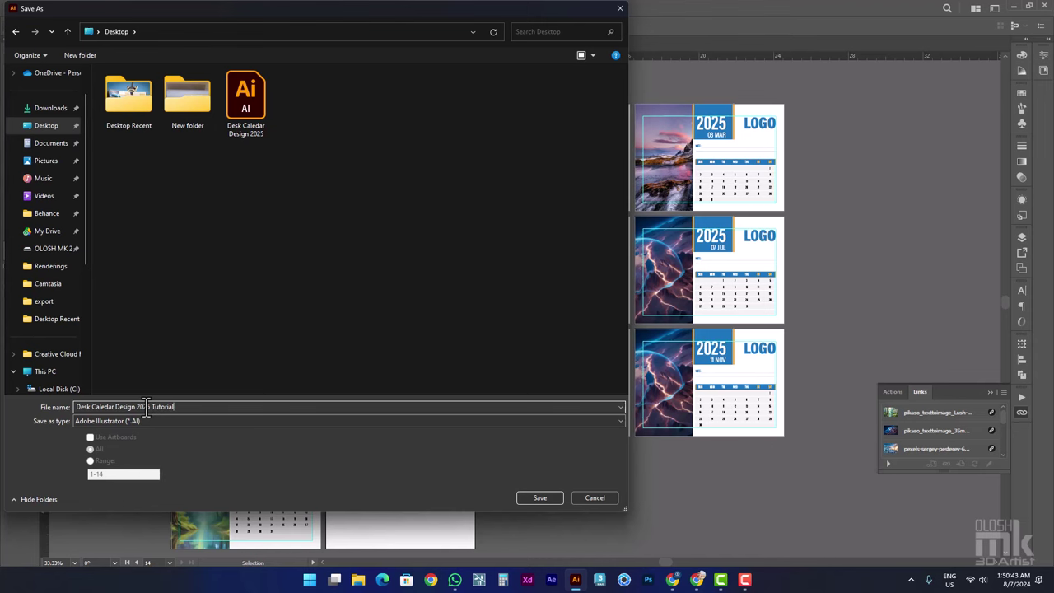
pyautogui.press('Escape')
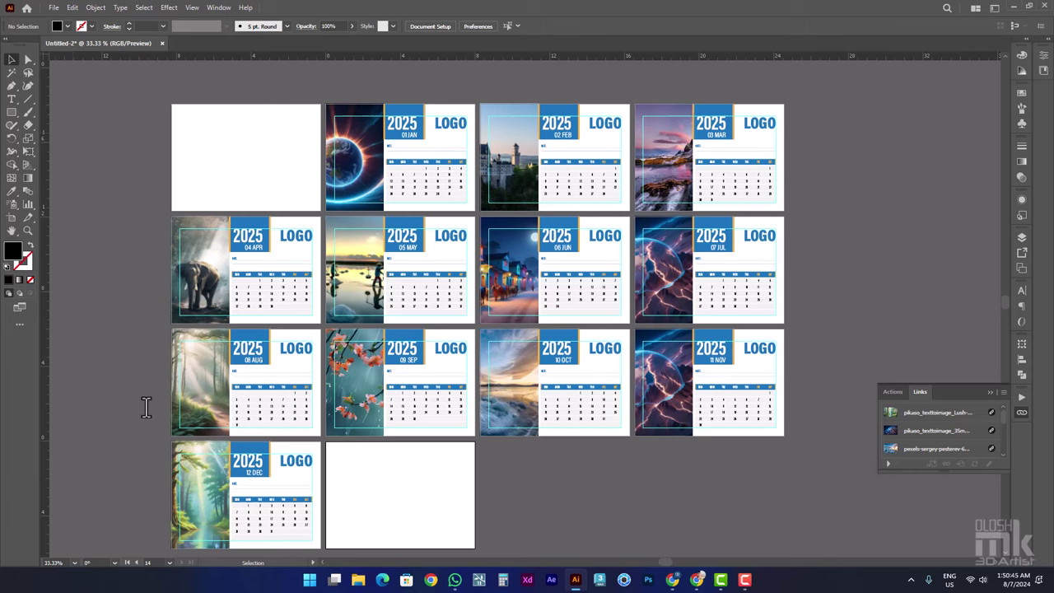
pyautogui.press('Return')
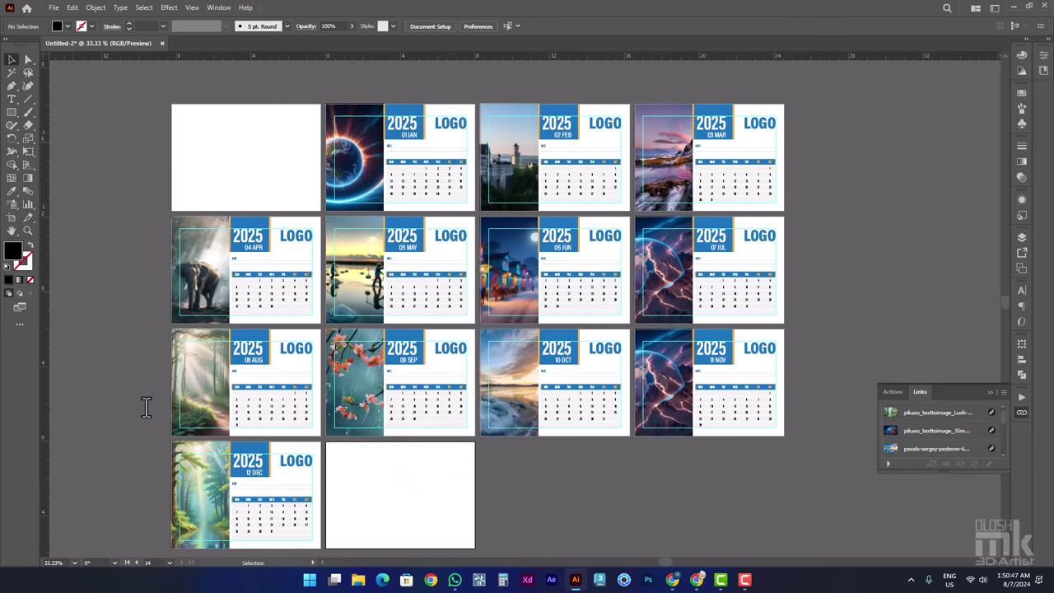